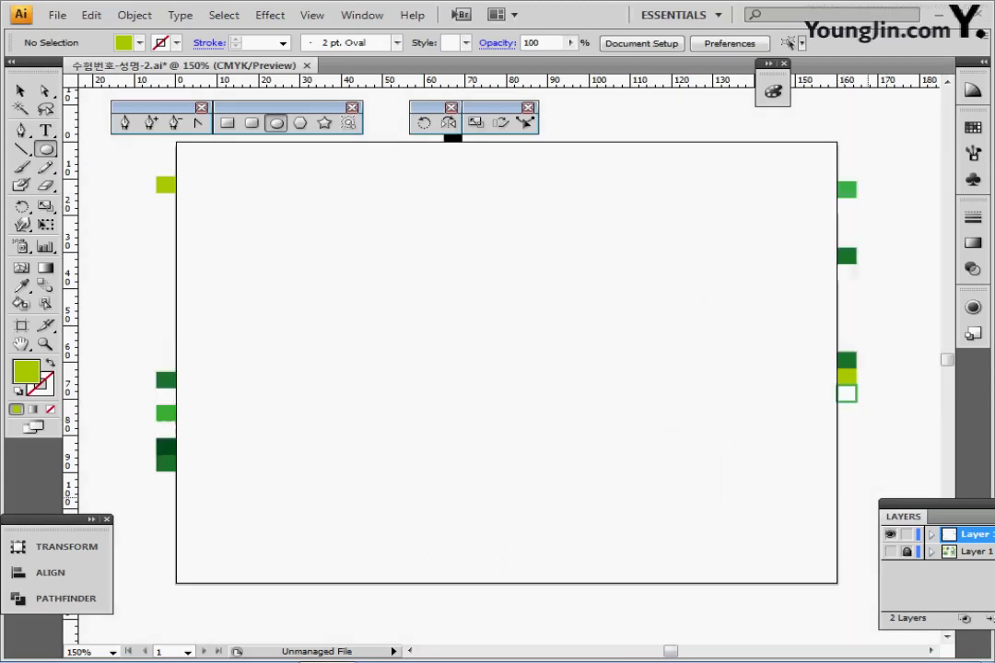
# - Draw an 8 × 8 mm lime-green circle near the artboard's upper-left guides
pyautogui.keyDown('ctrl'); pyautogui.click(419, 329); pyautogui.keyUp('ctrl')
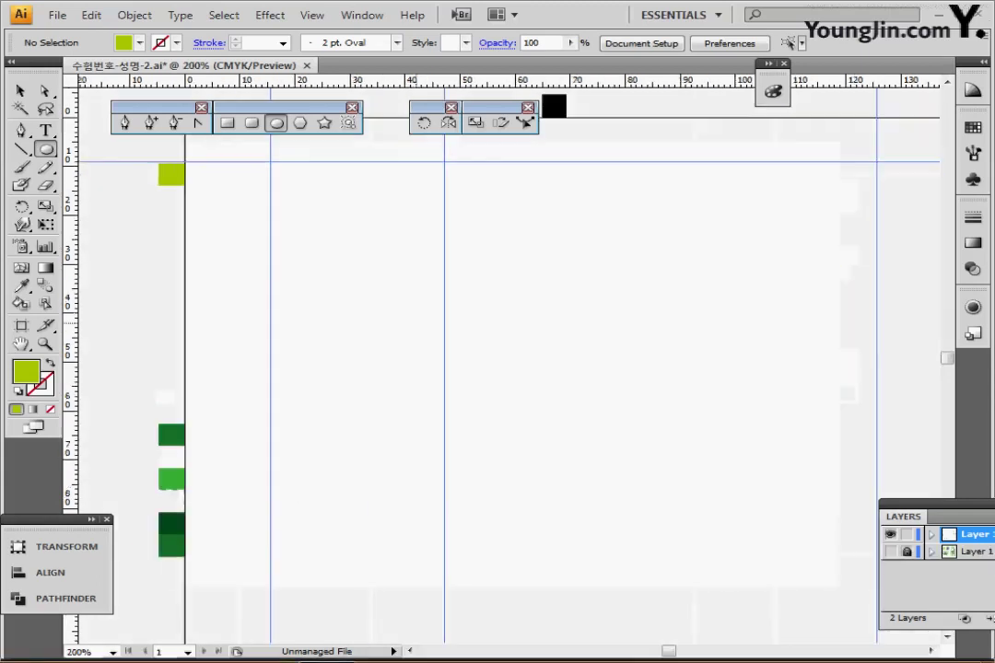
pyautogui.keyDown('ctrl'); pyautogui.click(420, 288); pyautogui.keyUp('ctrl')
pyautogui.moveTo(473, 272); pyautogui.dragTo(380, 297)
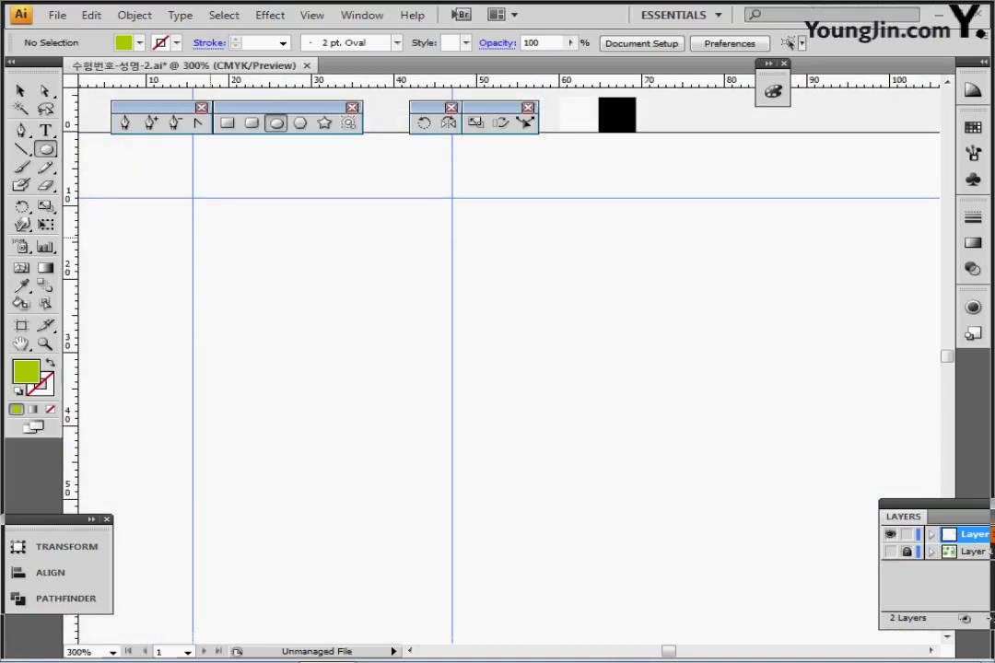
pyautogui.click(199, 237)
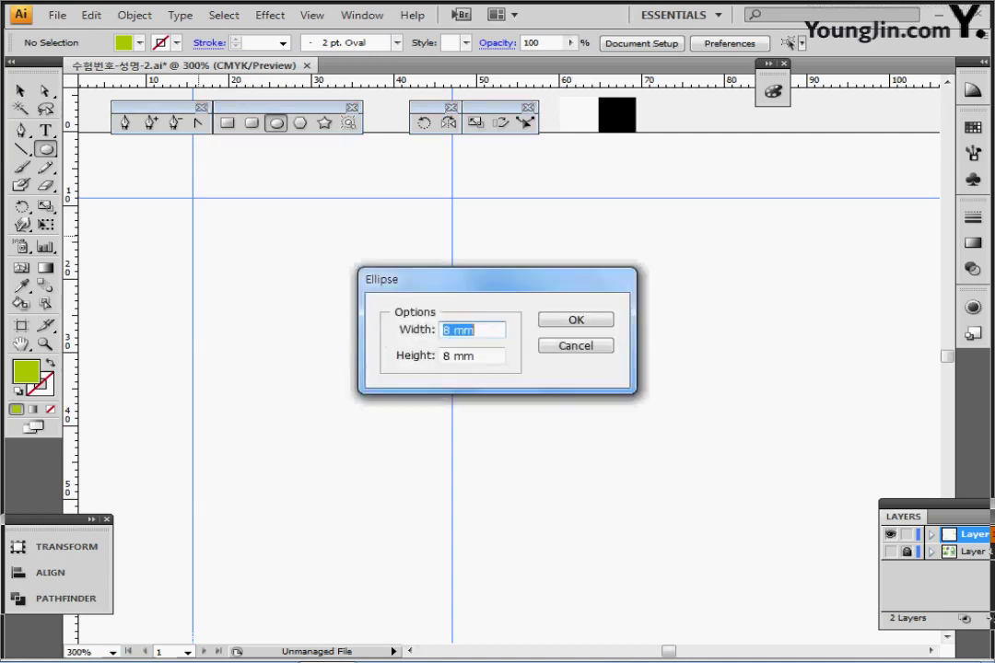
pyautogui.press('Return')
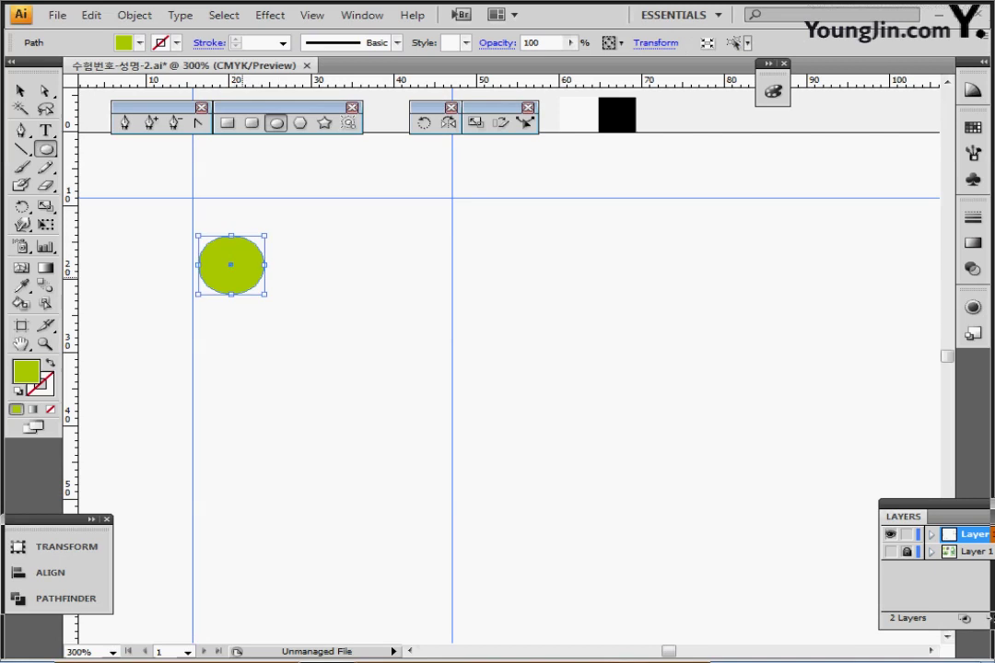
# - Show the template layer in outline and place the green circle over the round end of the flower's right-hand petal
pyautogui.moveTo(230, 264); pyautogui.dragTo(304, 271)
pyautogui.hotkey('ctrl', '+')
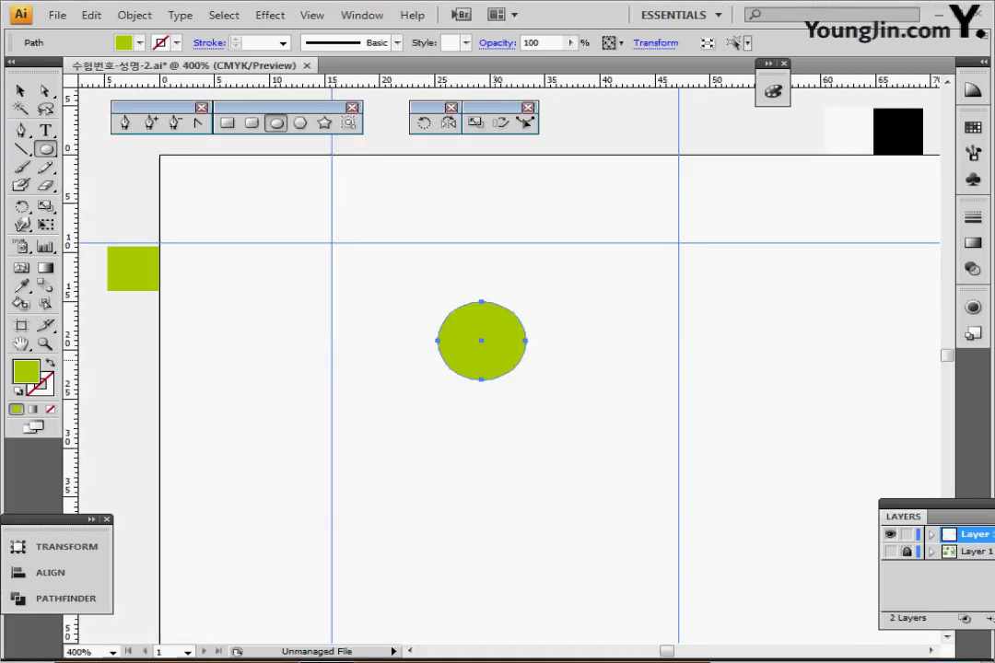
pyautogui.hotkey('ctrl', '+')
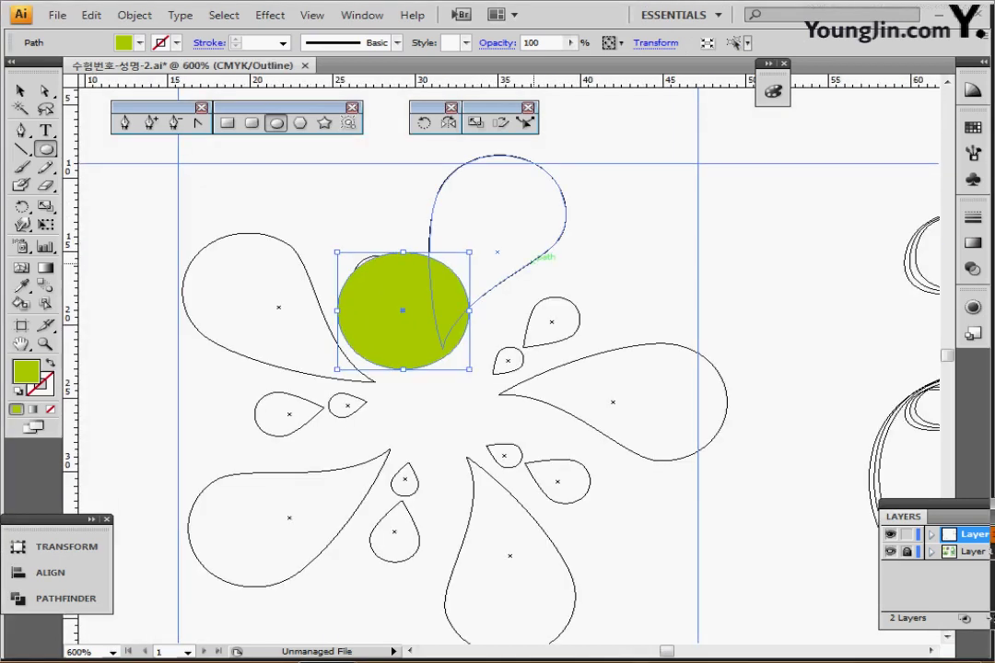
pyautogui.moveTo(437, 317); pyautogui.dragTo(683, 415)
pyautogui.hotkey('ctrl', '+')
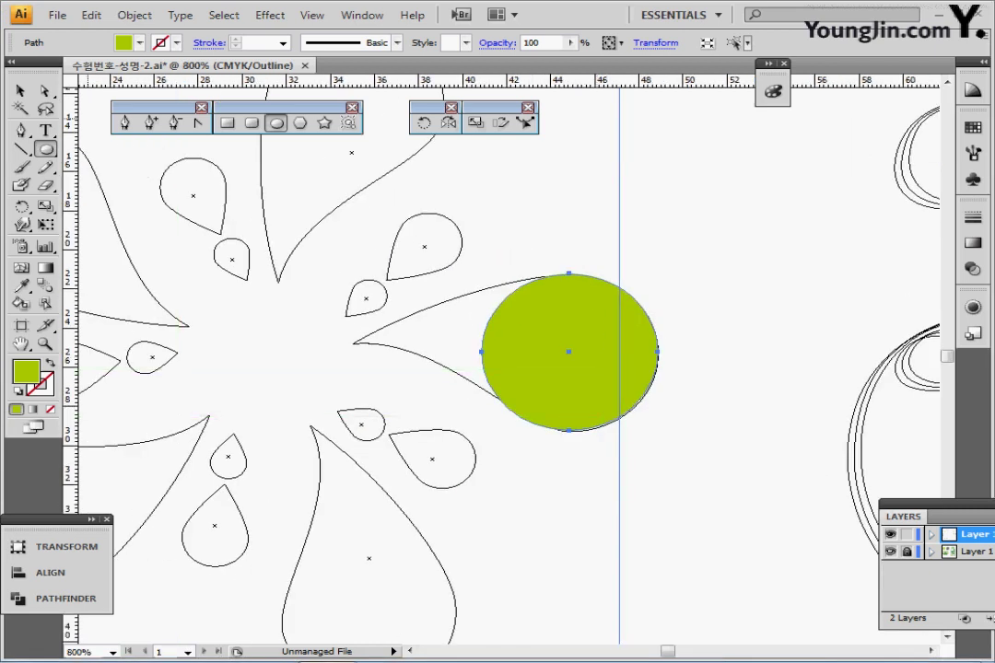
# - Reshape the circle into the template's teardrop petal by pulling its left anchor to the petal tip and adjusting both handles, then hide the template
pyautogui.click(45, 91)
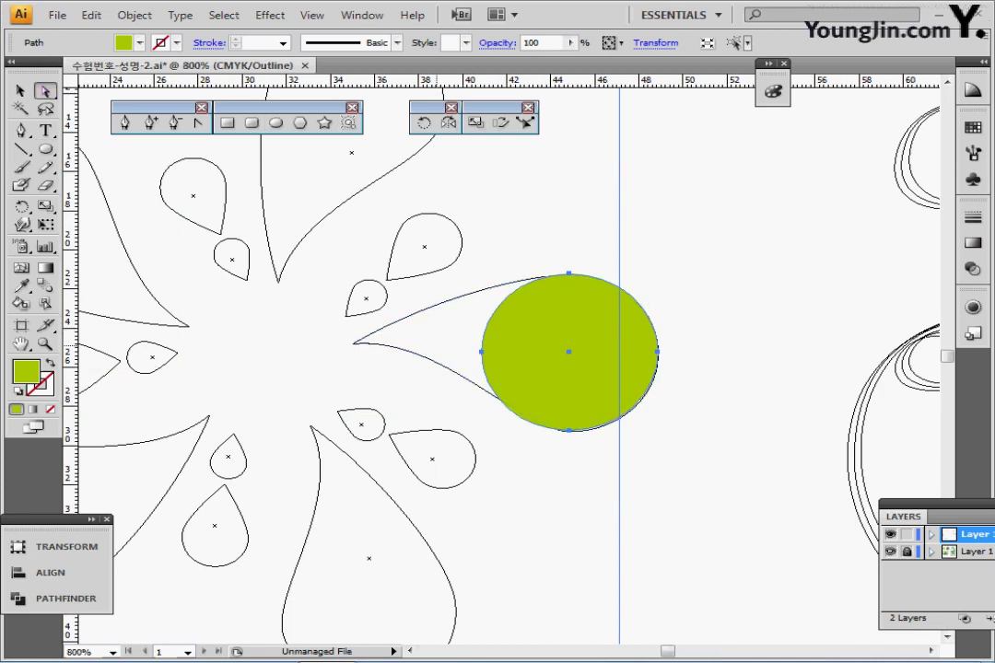
pyautogui.click(481, 352)
pyautogui.moveTo(482, 351); pyautogui.dragTo(355, 342)
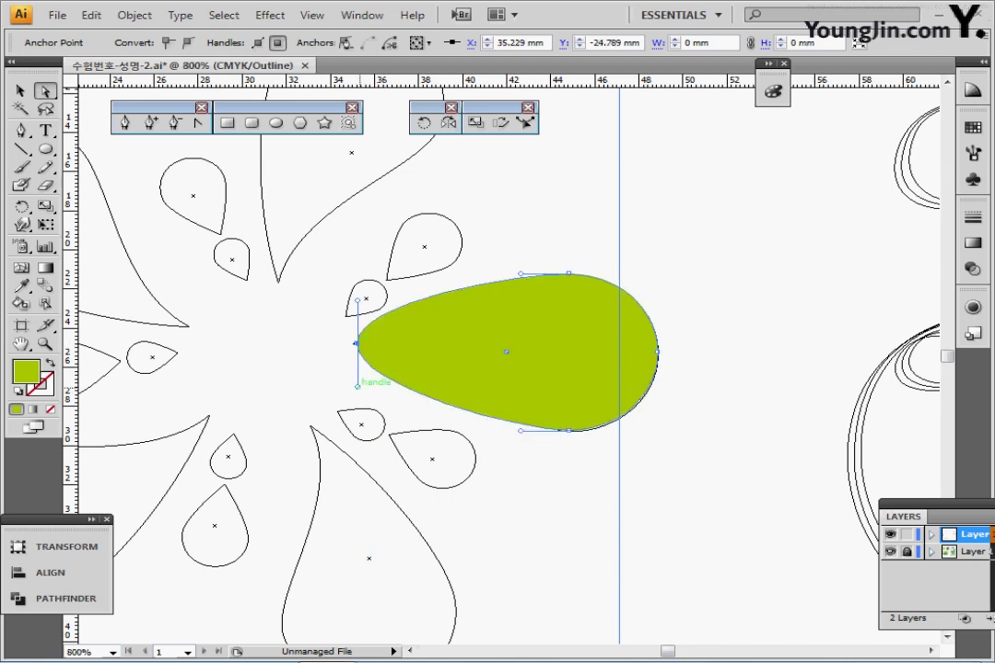
pyautogui.moveTo(358, 385); pyautogui.dragTo(475, 356)
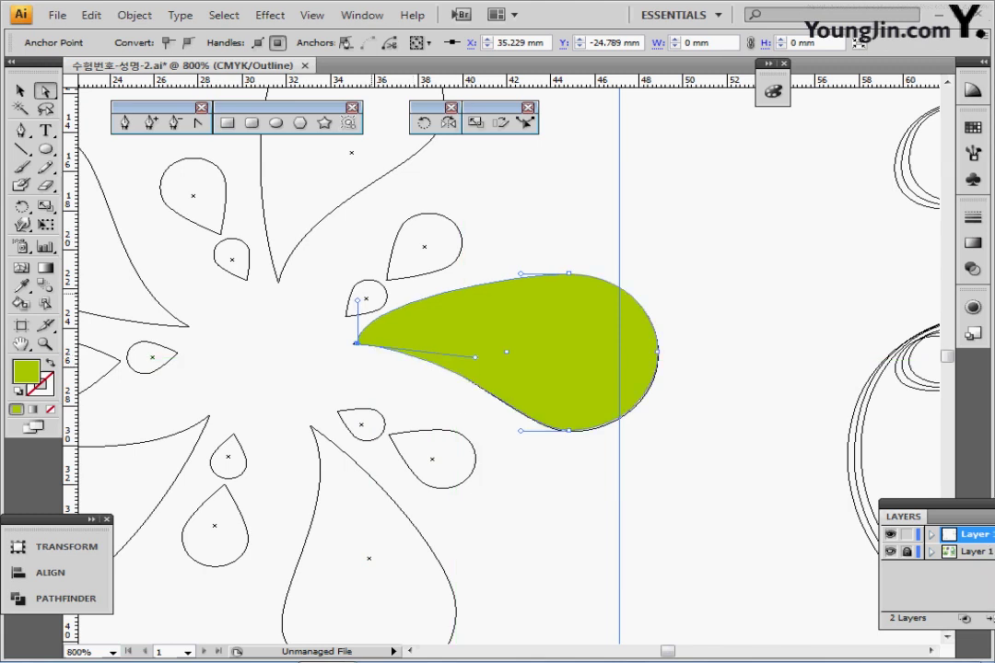
pyautogui.moveTo(359, 300); pyautogui.dragTo(444, 301)
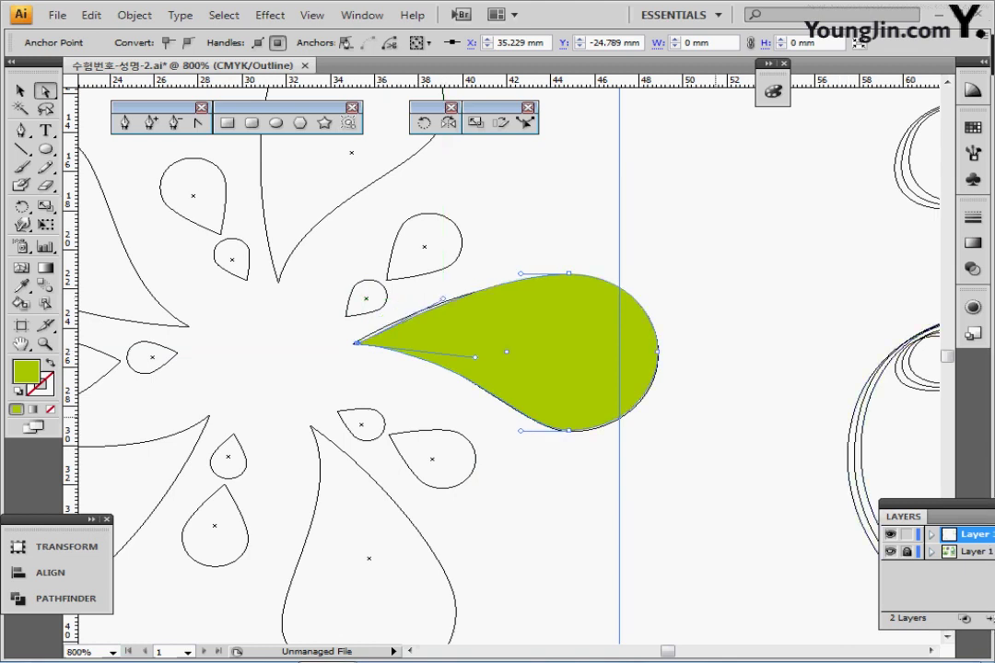
pyautogui.click(889, 551)
pyautogui.hotkey('ctrl', 'y')
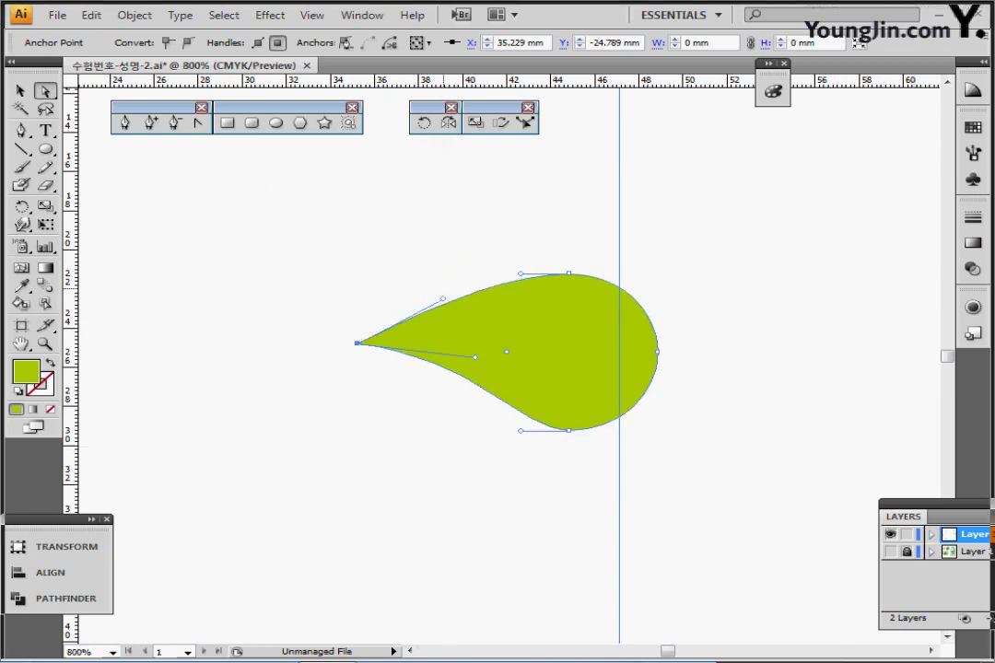
pyautogui.hotkey('ctrl', 'shift', 'a')
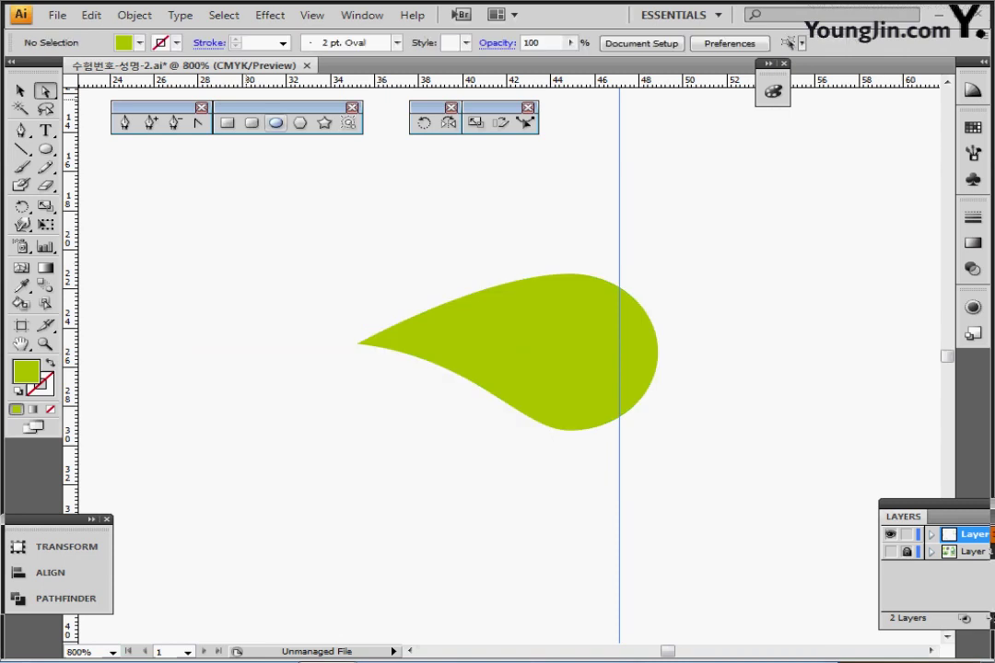
# - Draw a 3 × 3 mm lime-green circle above the large petal
pyautogui.press('l')
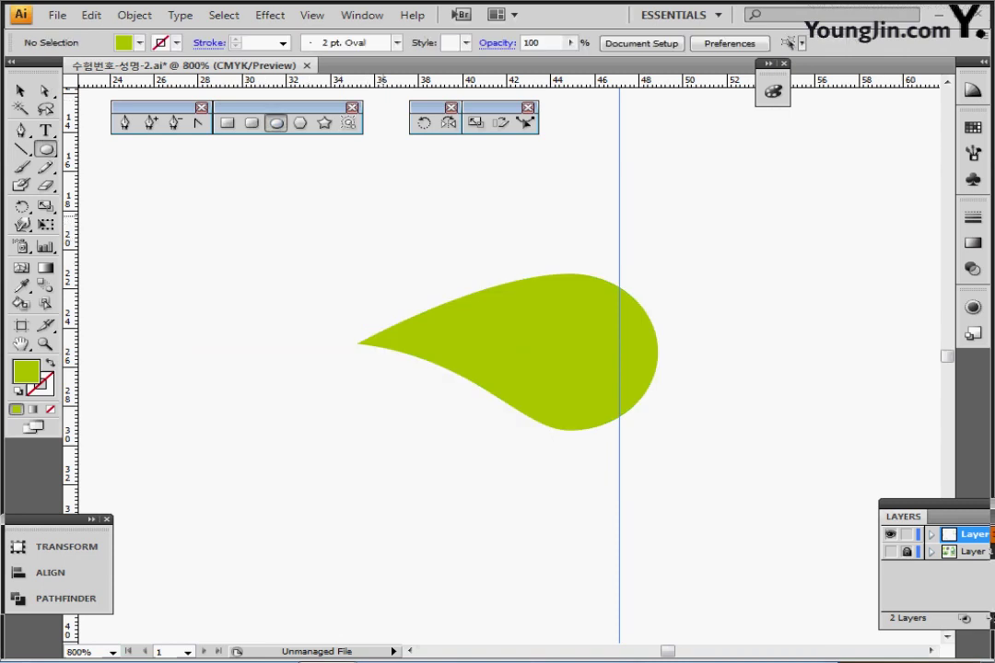
pyautogui.click(324, 184)
pyautogui.write('3')
pyautogui.press('Tab')
pyautogui.write('3')
pyautogui.press('Return')
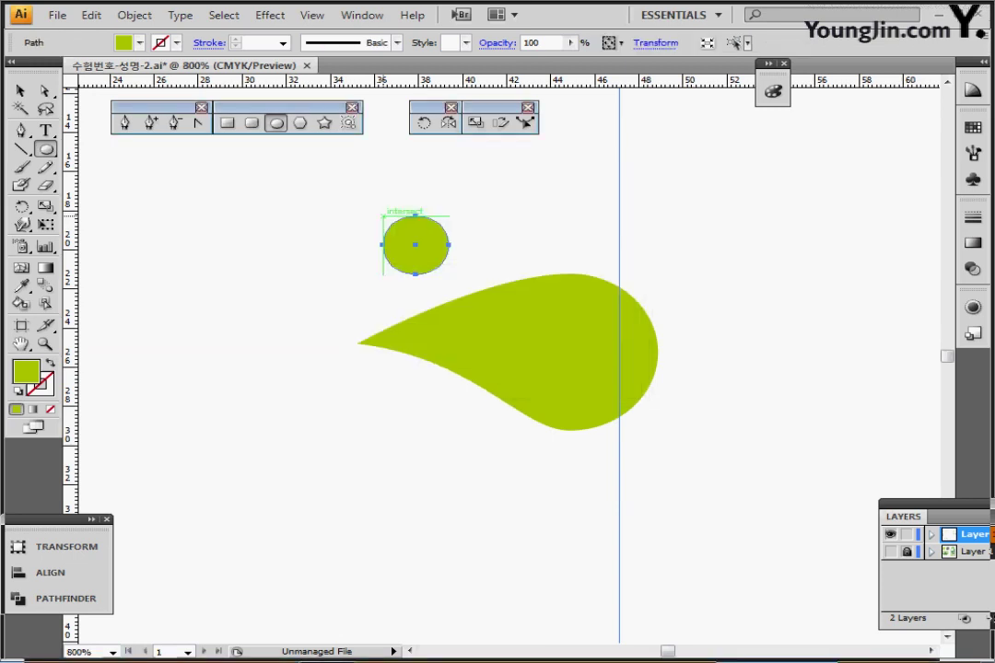
# - Position the small circle above the large petal, checking its size and place against the template layer
pyautogui.moveTo(415, 244); pyautogui.dragTo(451, 225)
pyautogui.click(891, 552)
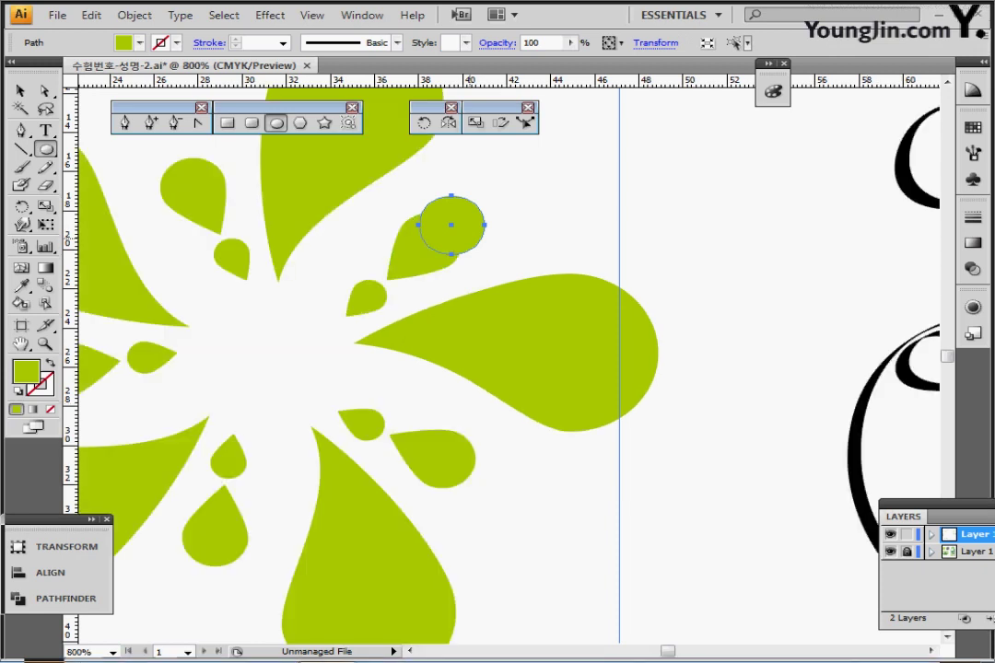
pyautogui.click(890, 551)
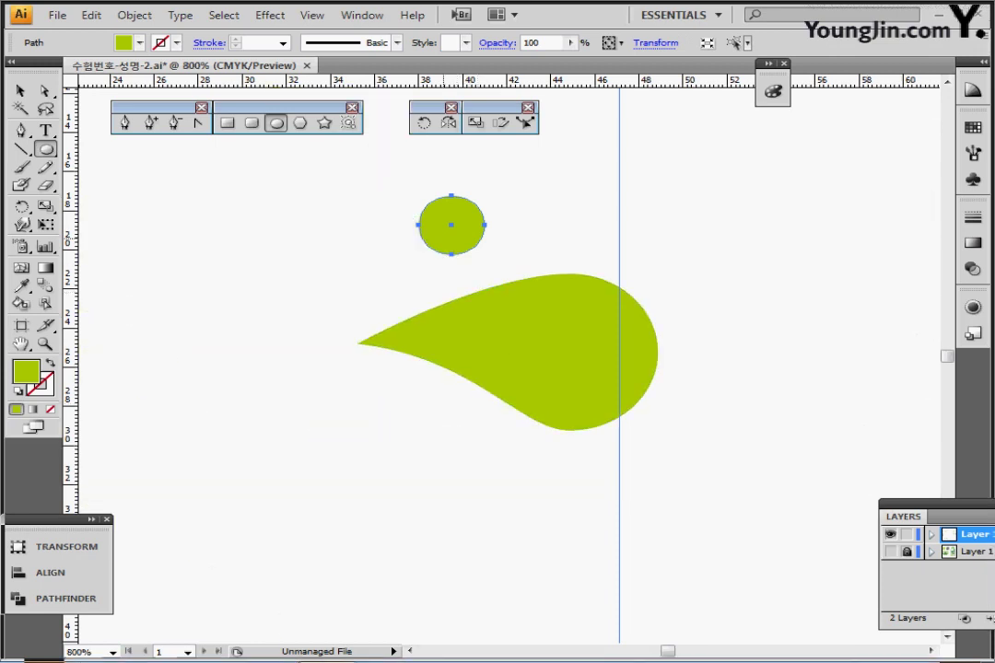
pyautogui.moveTo(450, 225); pyautogui.dragTo(459, 225)
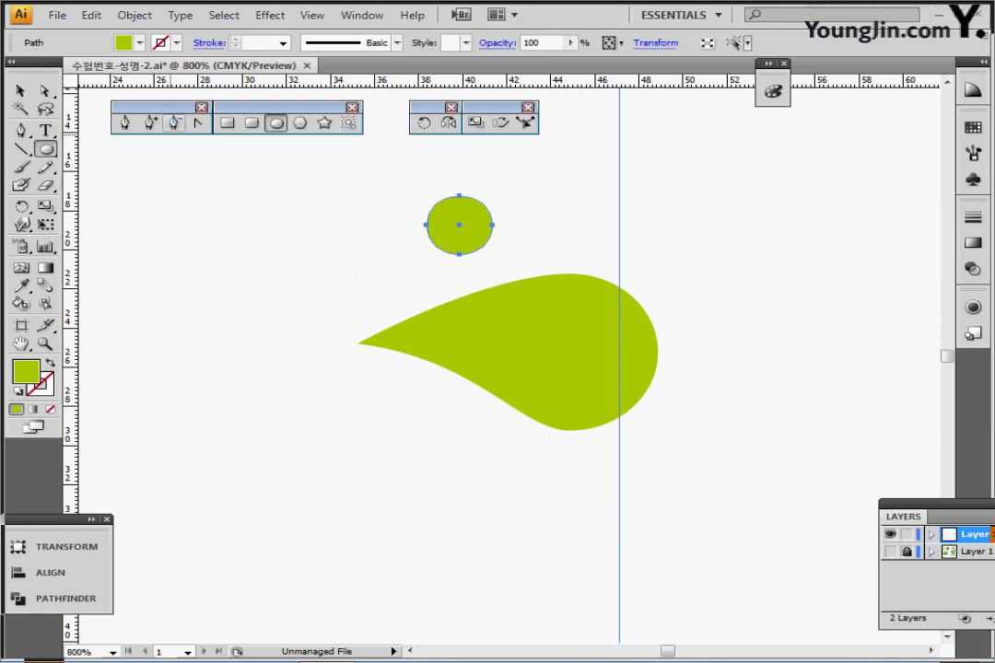
# - Pull the small circle's left anchor out by about 1 mm and convert it to a corner point, forming a pointed drop
pyautogui.press('a')
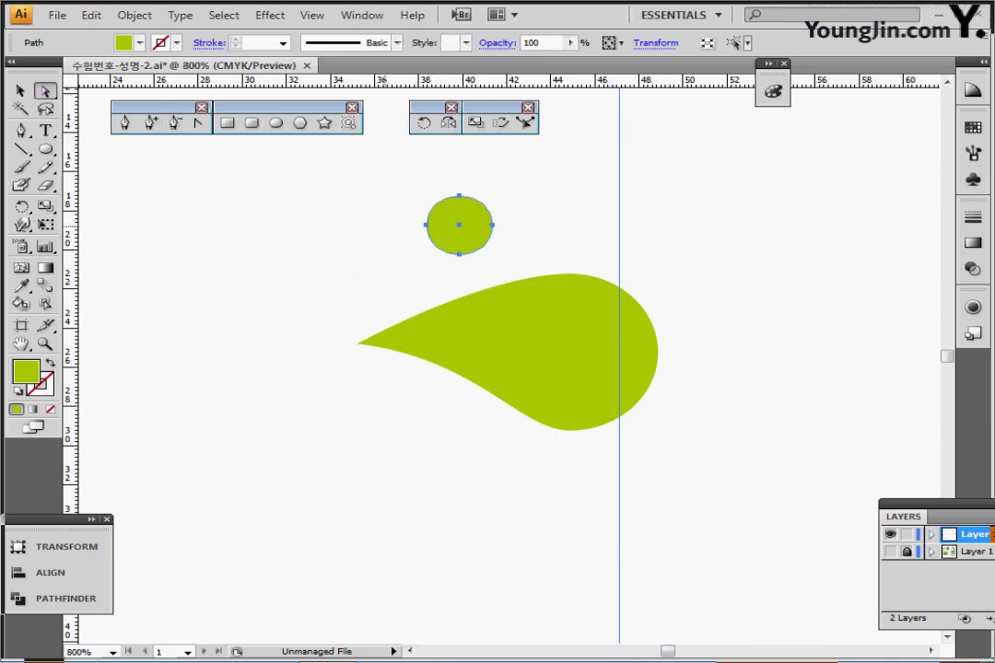
pyautogui.click(427, 224)
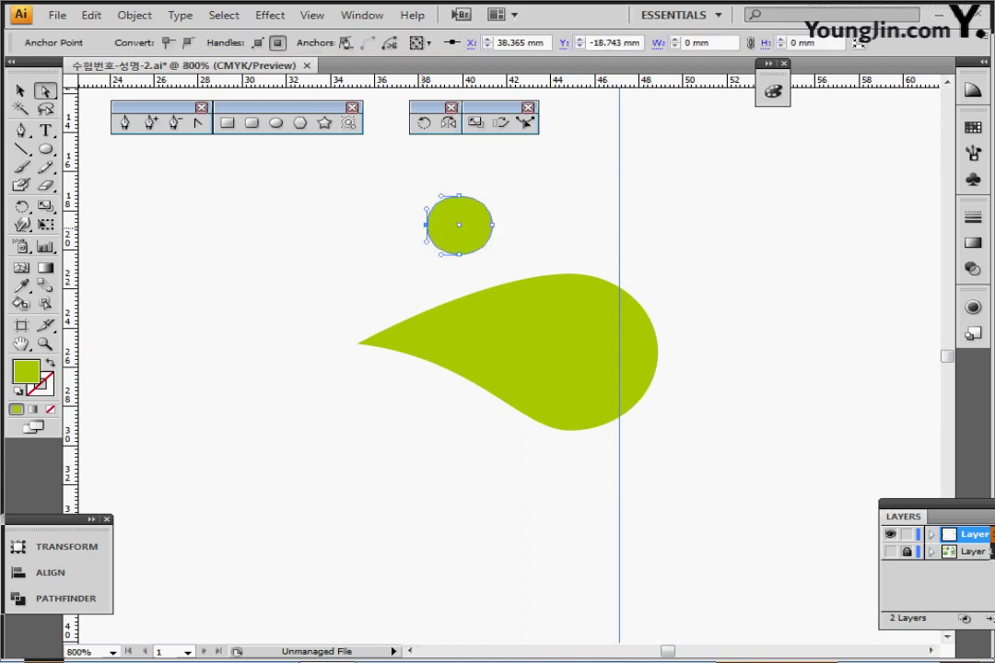
pyautogui.moveTo(428, 225); pyautogui.dragTo(404, 224)
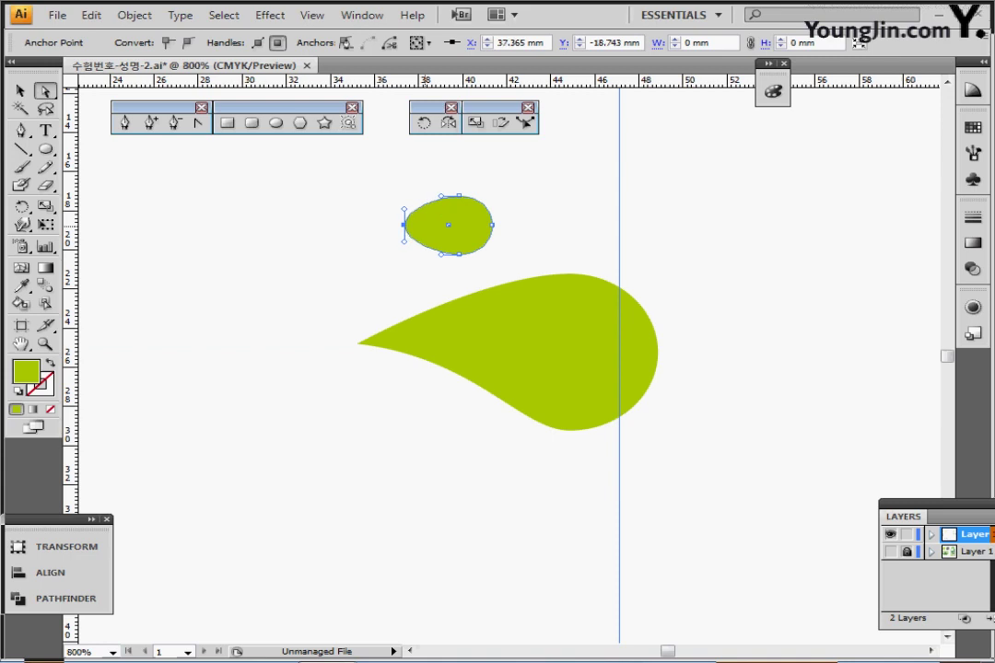
pyautogui.hotkey('shift', 'c')
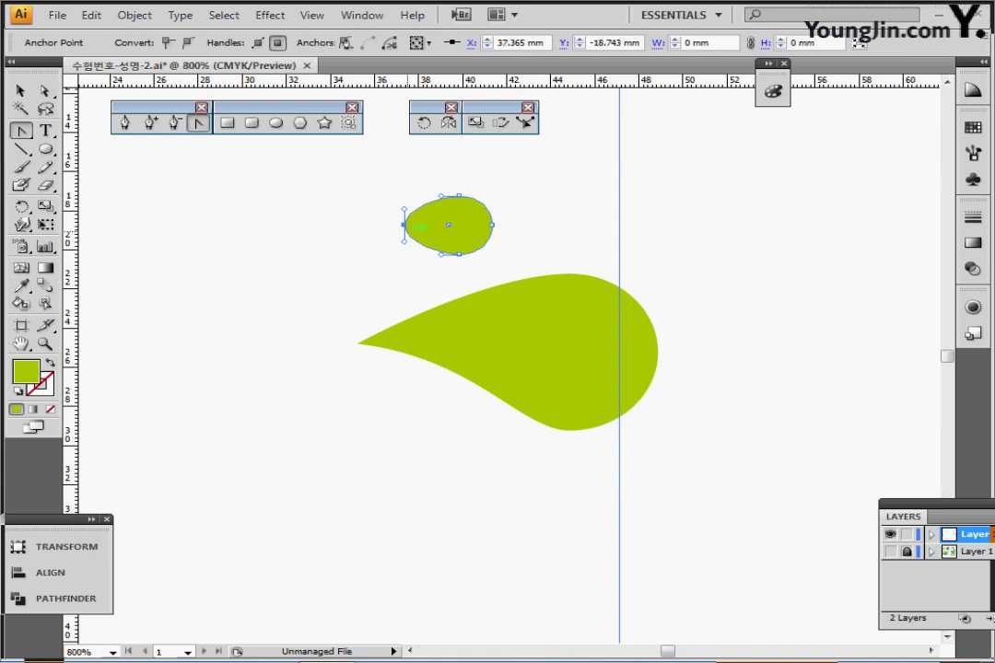
pyautogui.click(405, 225)
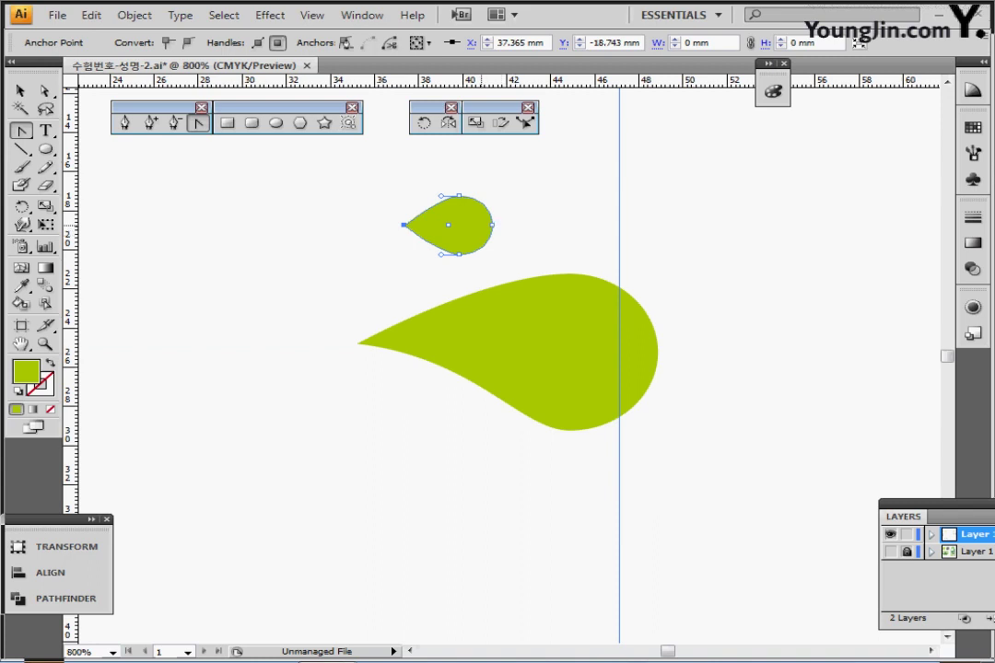
# - Duplicate the small drop about 4.14 mm to its left and scale the copy proportionally to about 2.5 mm wide
pyautogui.press('v')
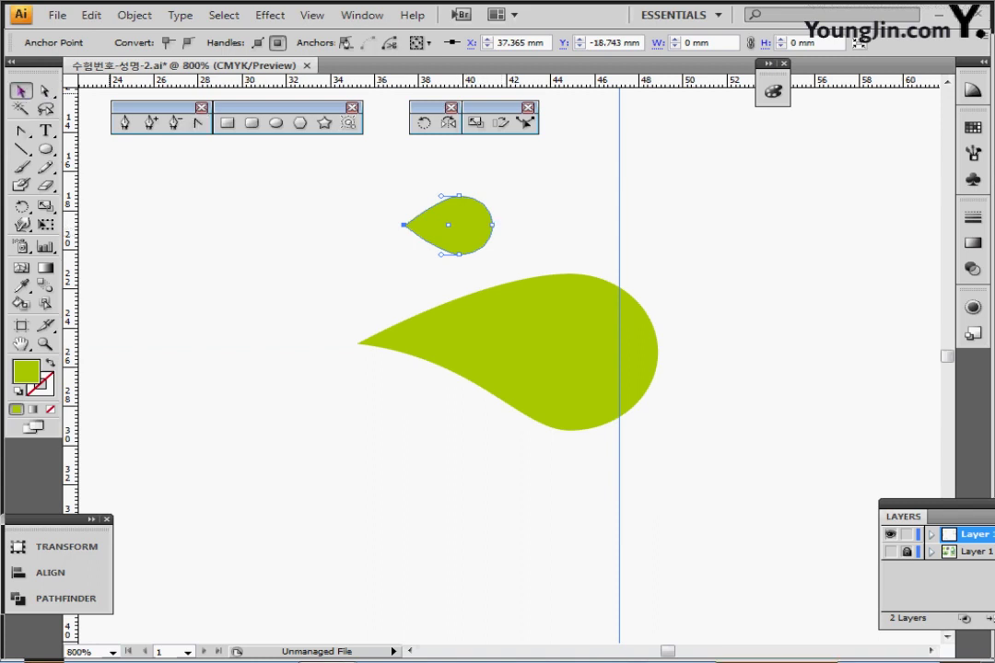
pyautogui.click(448, 231)
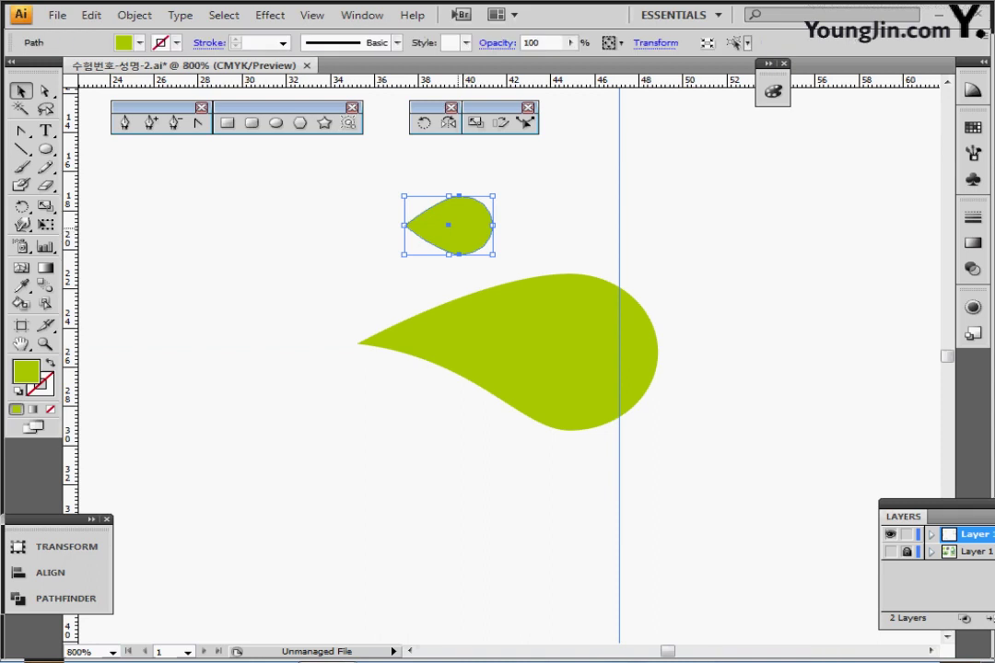
pyautogui.moveTo(450, 225); pyautogui.dragTo(357, 225)
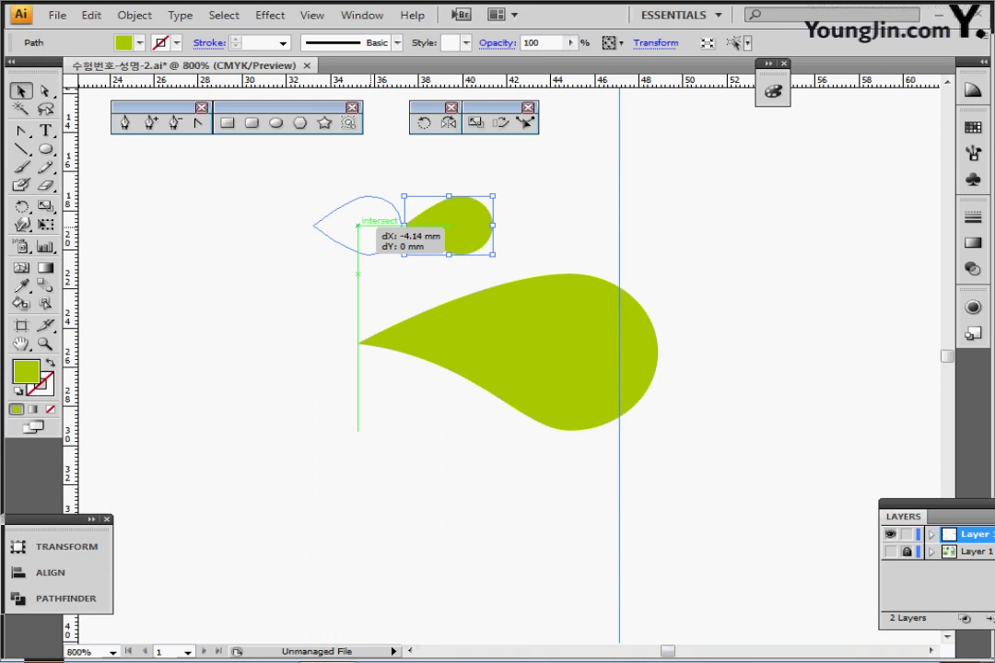
pyautogui.moveTo(357, 225); pyautogui.dragTo(357, 225)
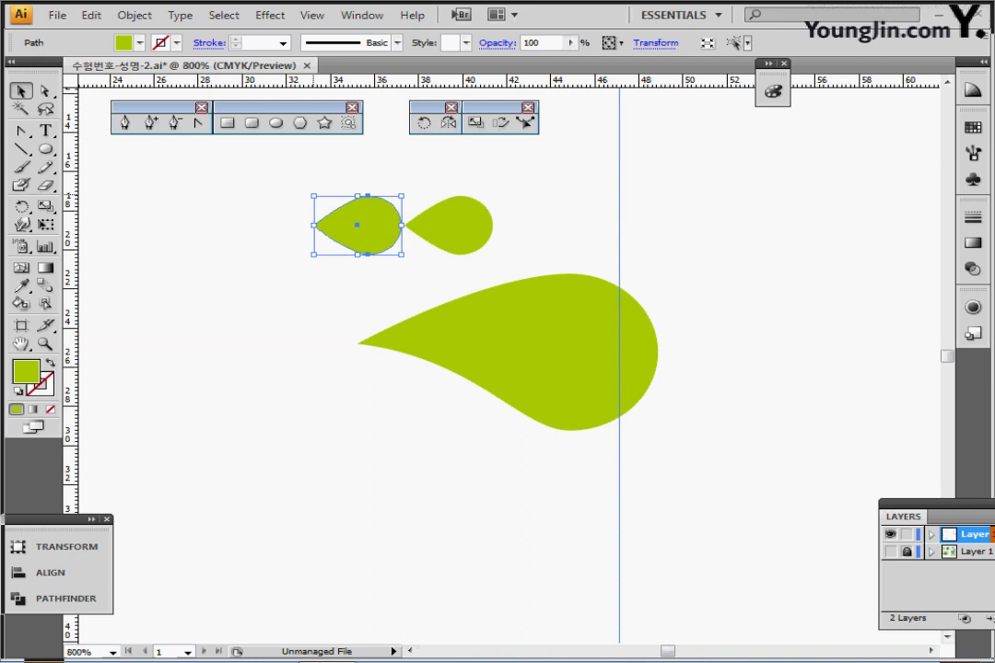
pyautogui.moveTo(313, 195); pyautogui.dragTo(332, 206)
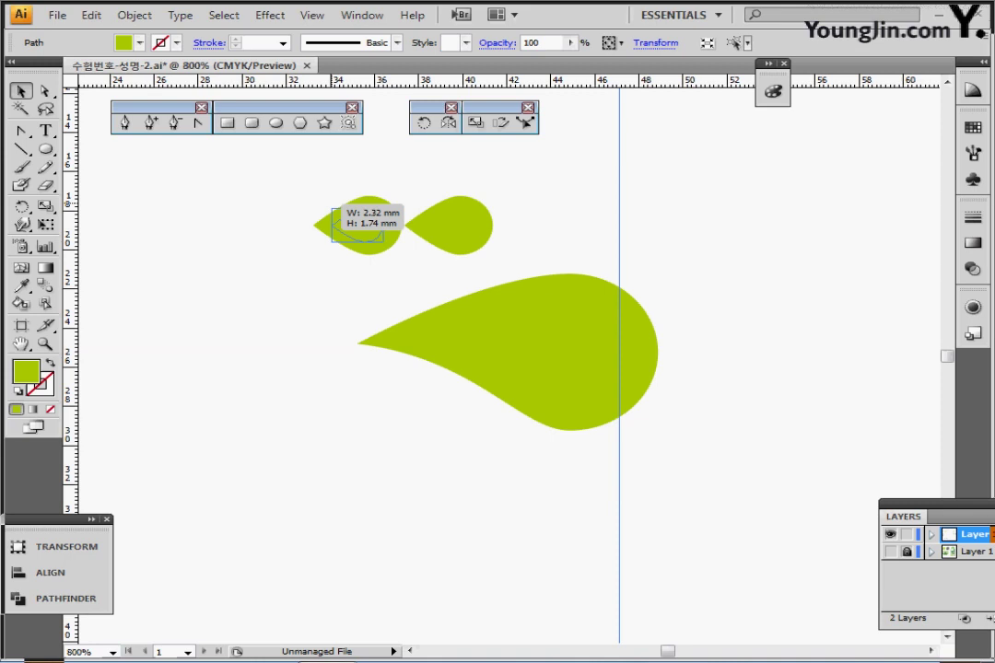
# - Select both small drops and align them on their vertical centers
pyautogui.moveTo(333, 210); pyautogui.dragTo(440, 246)
pyautogui.click(358, 190)
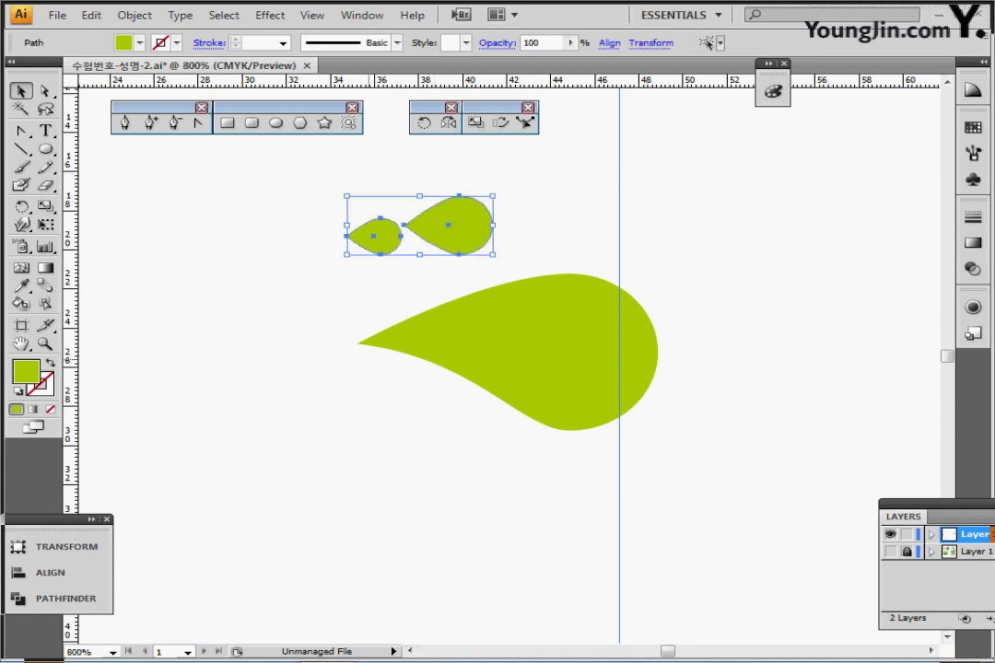
pyautogui.click(91, 519)
pyautogui.click(91, 520)
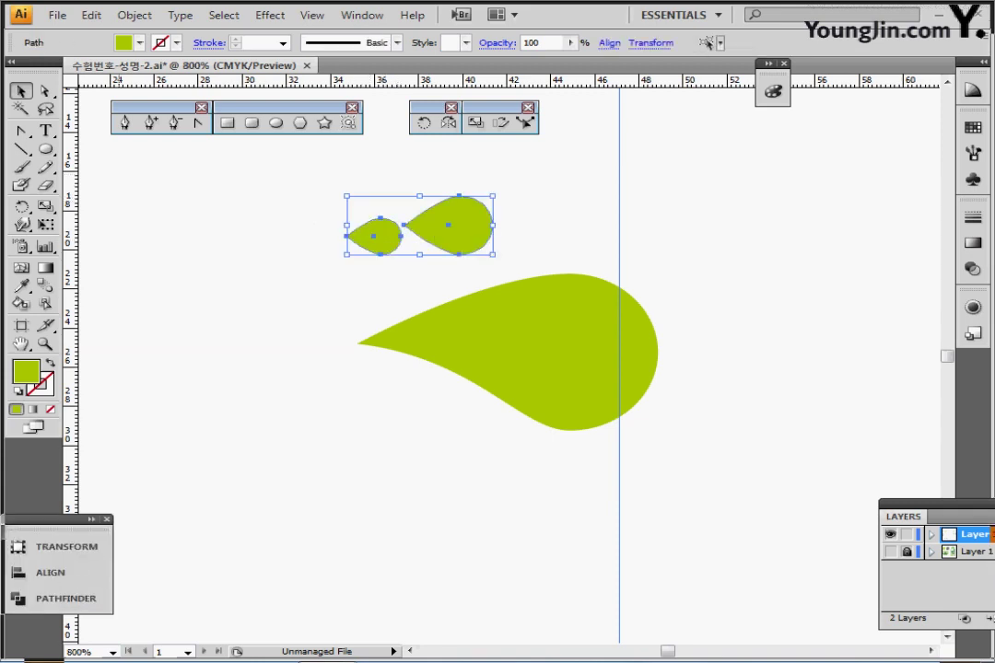
pyautogui.click(91, 519)
pyautogui.click(85, 532)
pyautogui.moveTo(102, 520); pyautogui.dragTo(122, 472)
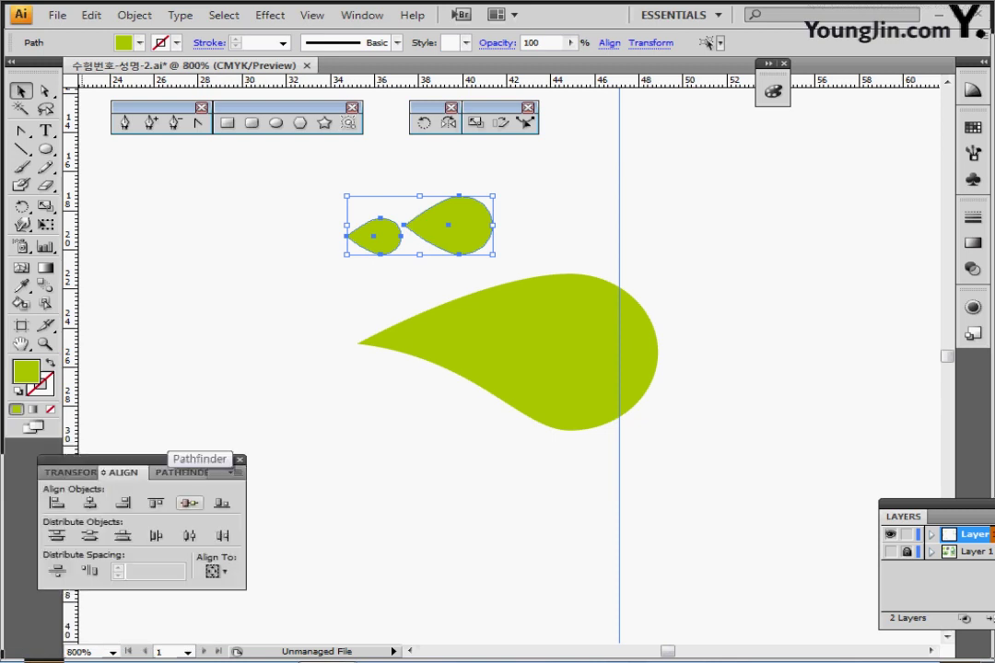
pyautogui.click(190, 503)
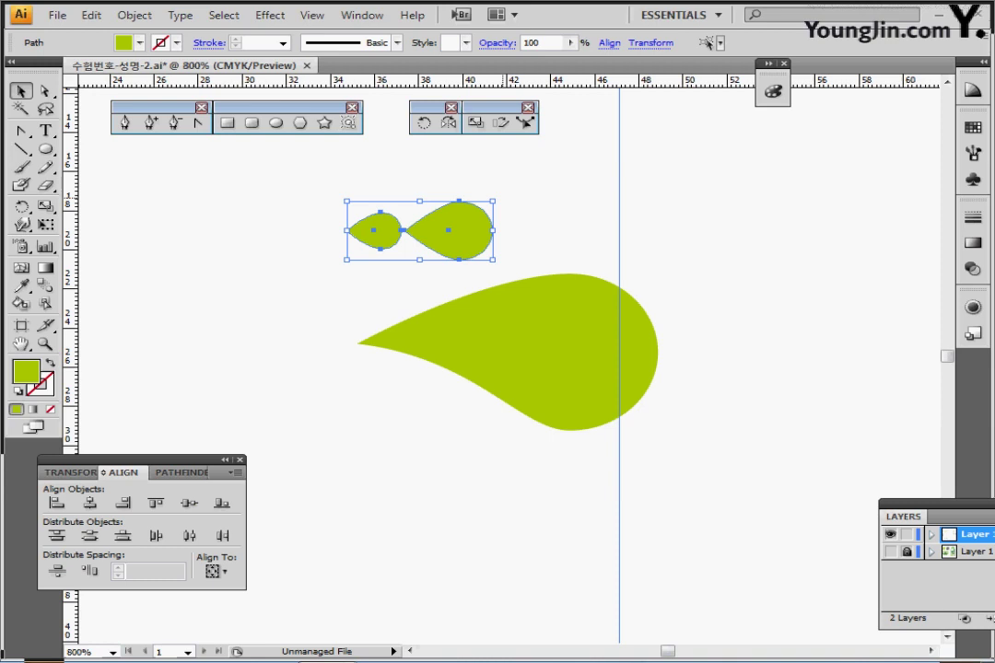
# - Rotate the two drops counter-clockwise to a diagonal and fit them over the template's small drops above the right-hand petal
pyautogui.moveTo(502, 197); pyautogui.dragTo(454, 152)
pyautogui.moveTo(464, 207); pyautogui.dragTo(442, 247)
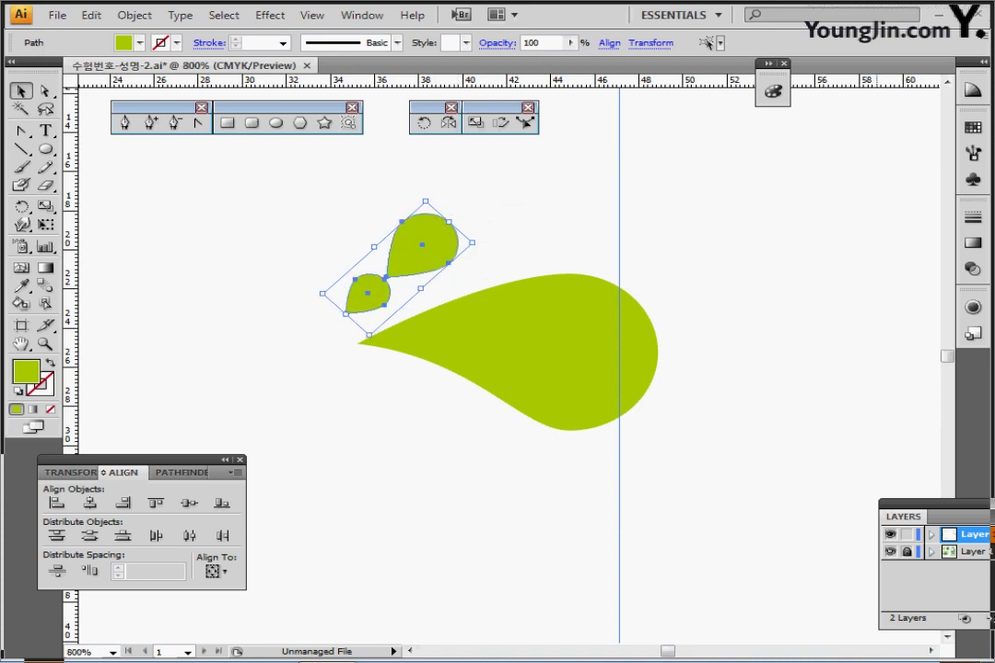
pyautogui.hotkey('ctrl', 'y')
pyautogui.moveTo(438, 254); pyautogui.dragTo(444, 261)
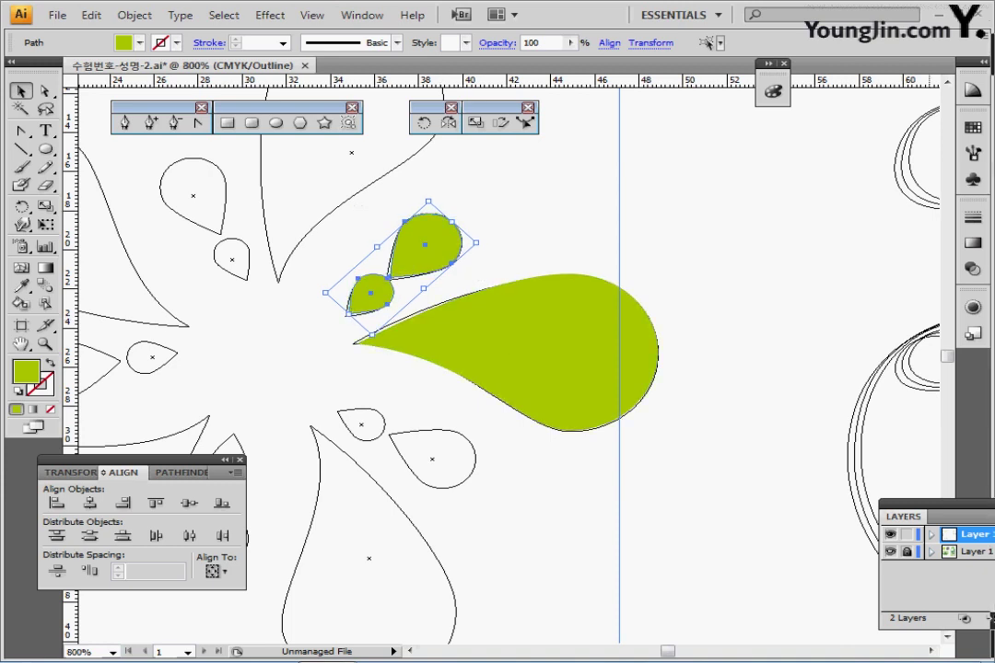
pyautogui.hotkey('ctrl', 'y')
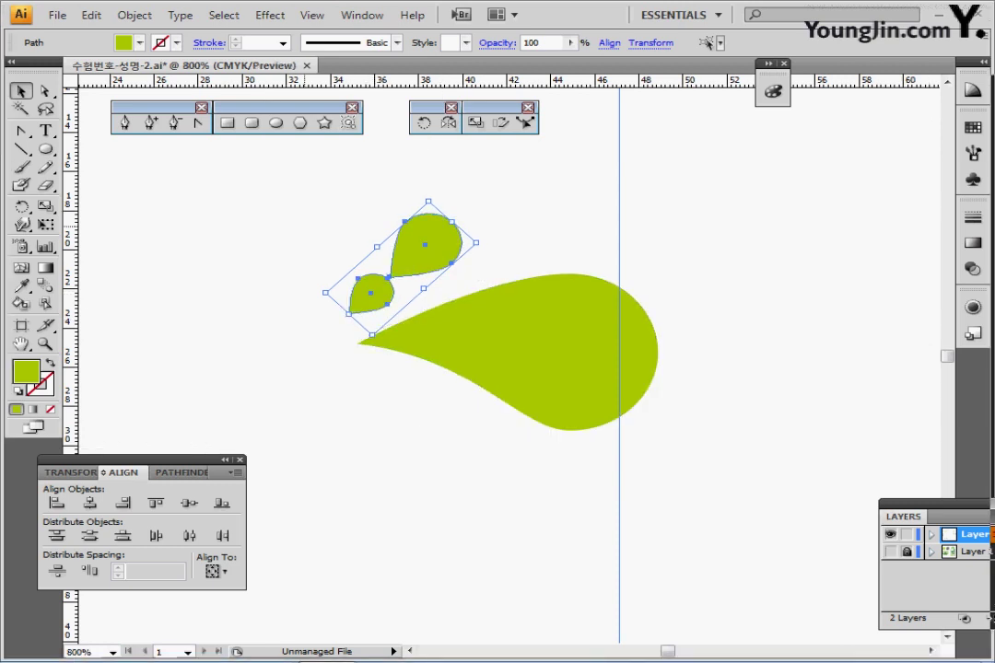
# - Select the large petal with its two small drops and group them
pyautogui.moveTo(291, 207); pyautogui.dragTo(518, 414)
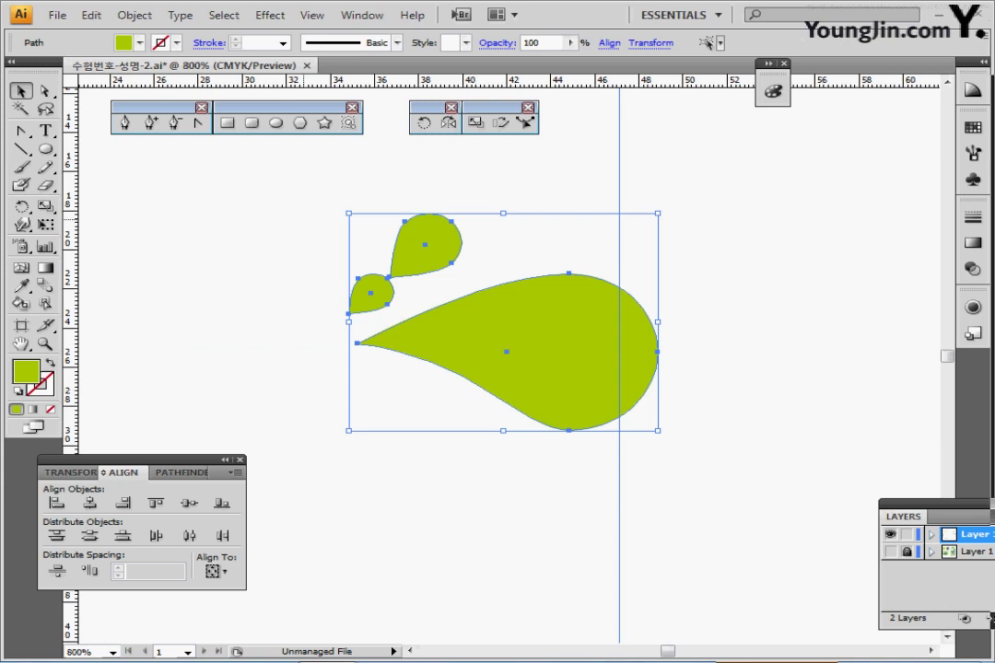
pyautogui.hotkey('ctrl', 'shift', 'b')
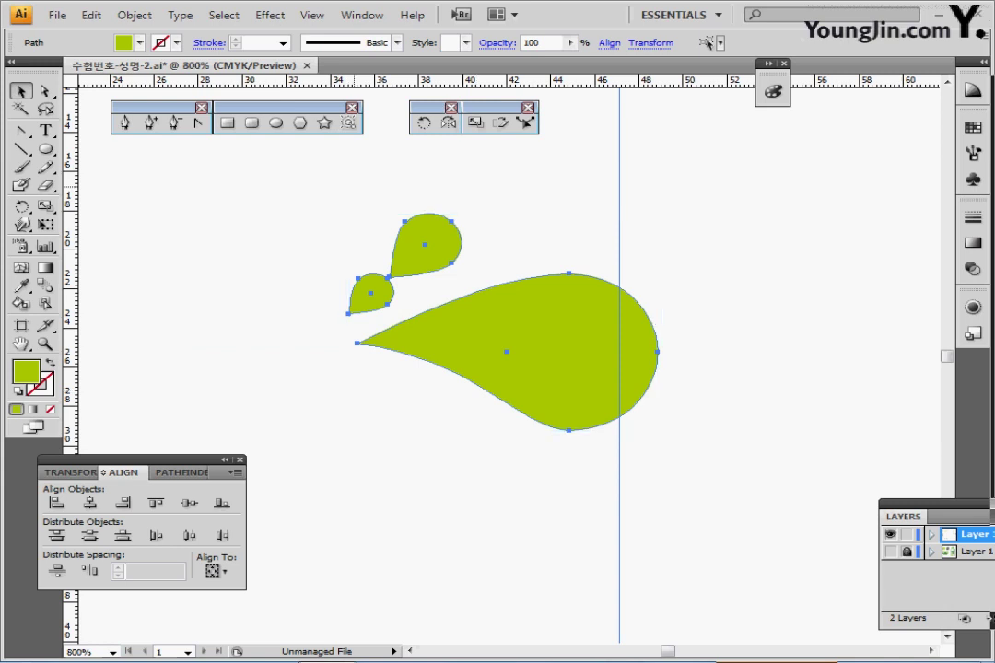
pyautogui.hotkey('ctrl', 'g')
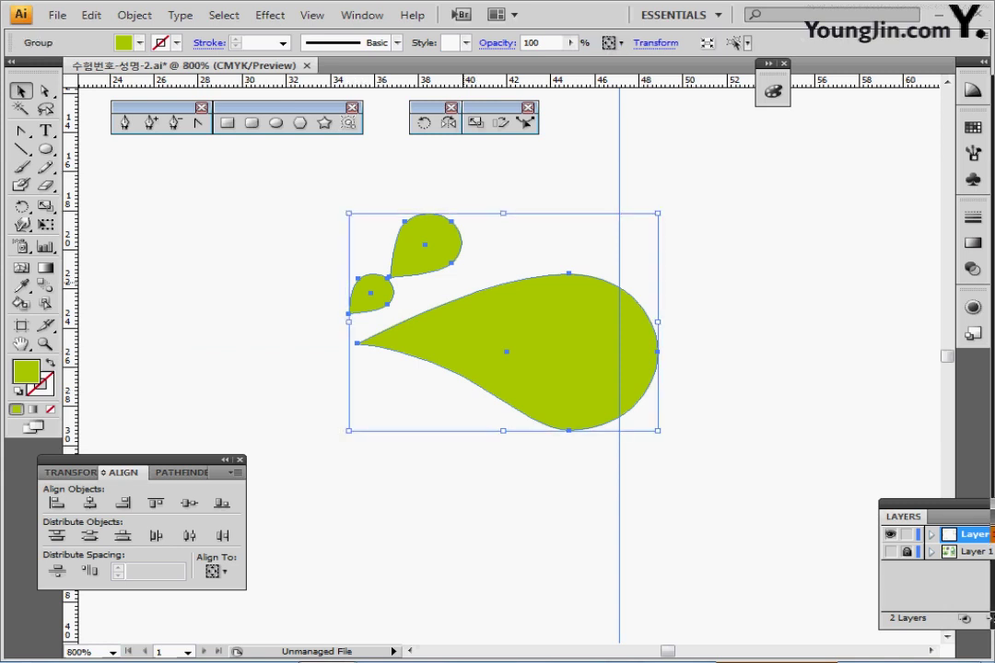
# - Make a copy of the petal group rotated 72° about the flower's center, beyond the petal's pointed tip
pyautogui.click(21, 206)
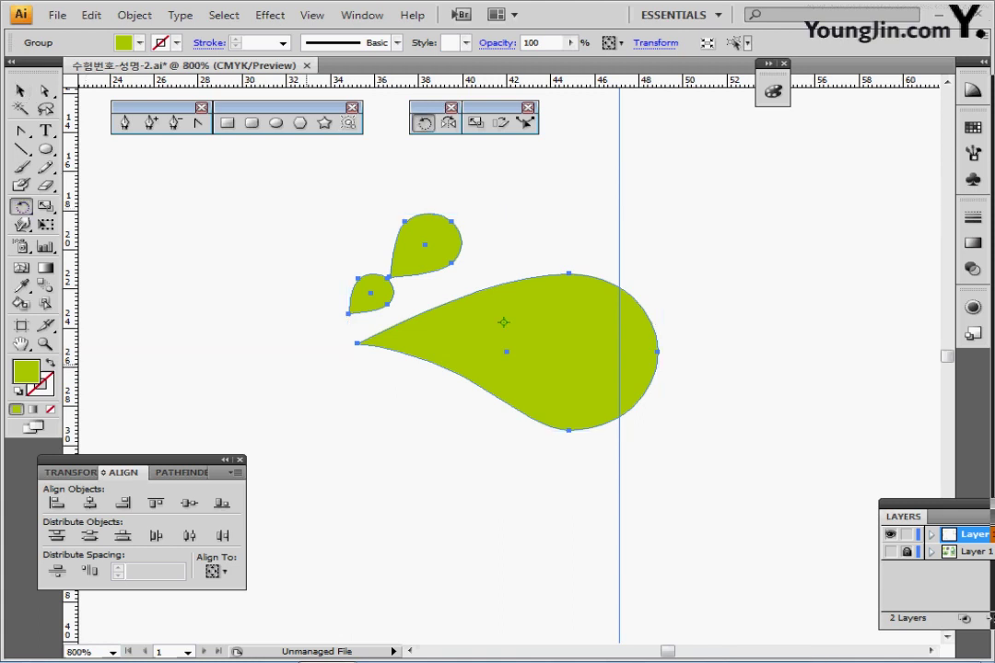
pyautogui.hscroll(-1, 306, 370)
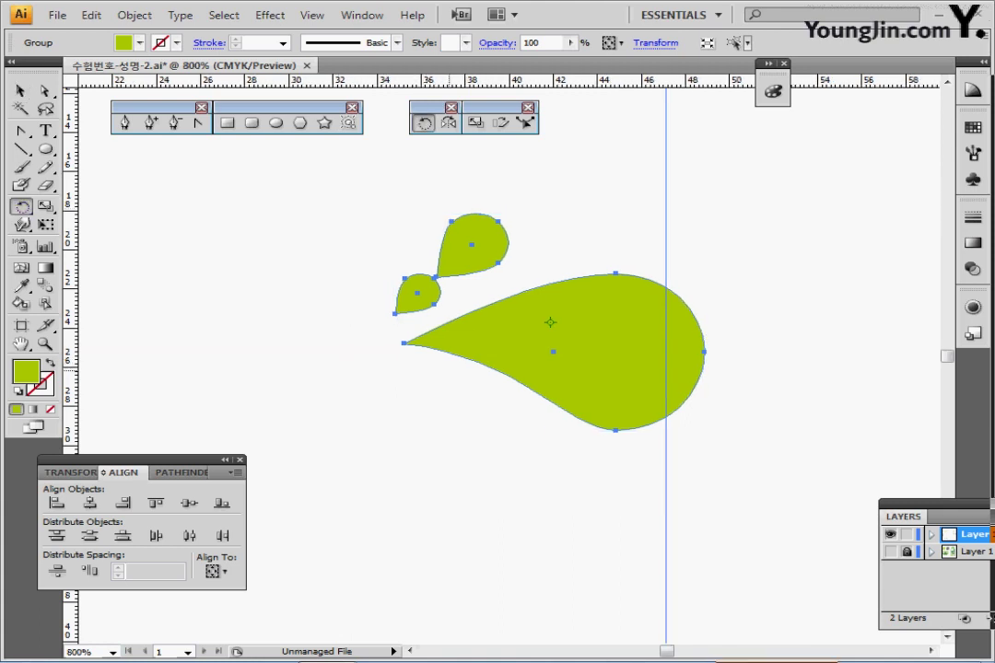
pyautogui.hotkey('ctrl', '-')
pyautogui.hscroll(1, 401, 371)
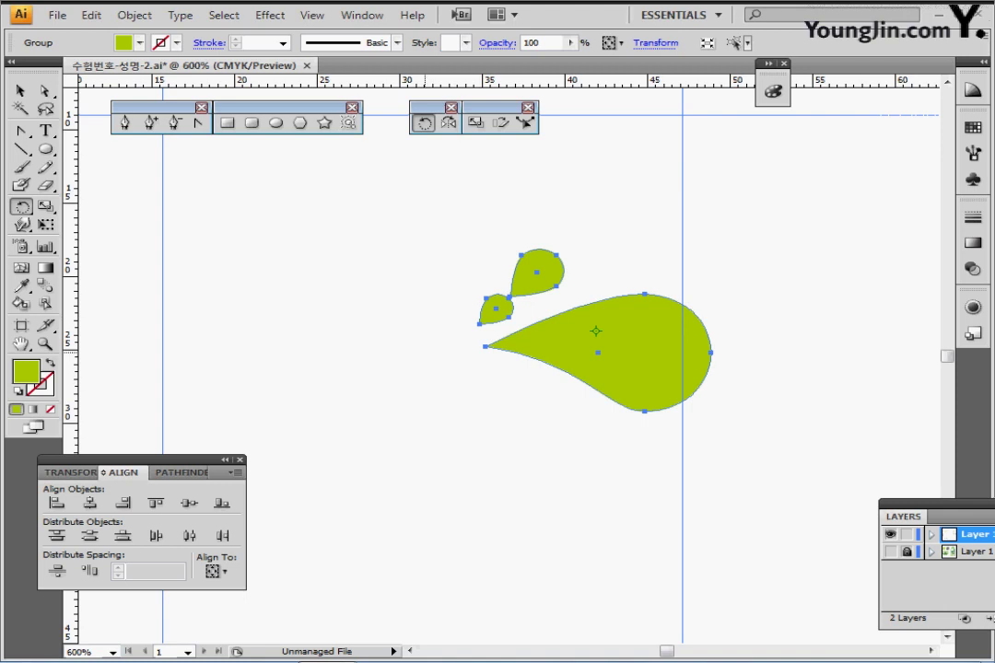
pyautogui.press('Return')
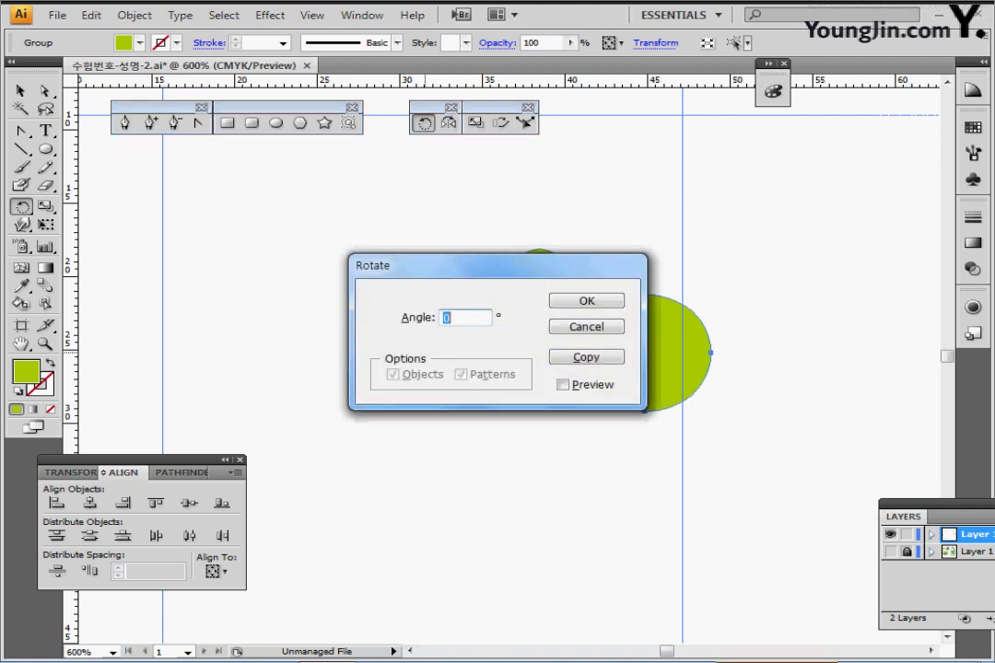
pyautogui.write('72')
pyautogui.click(586, 357)
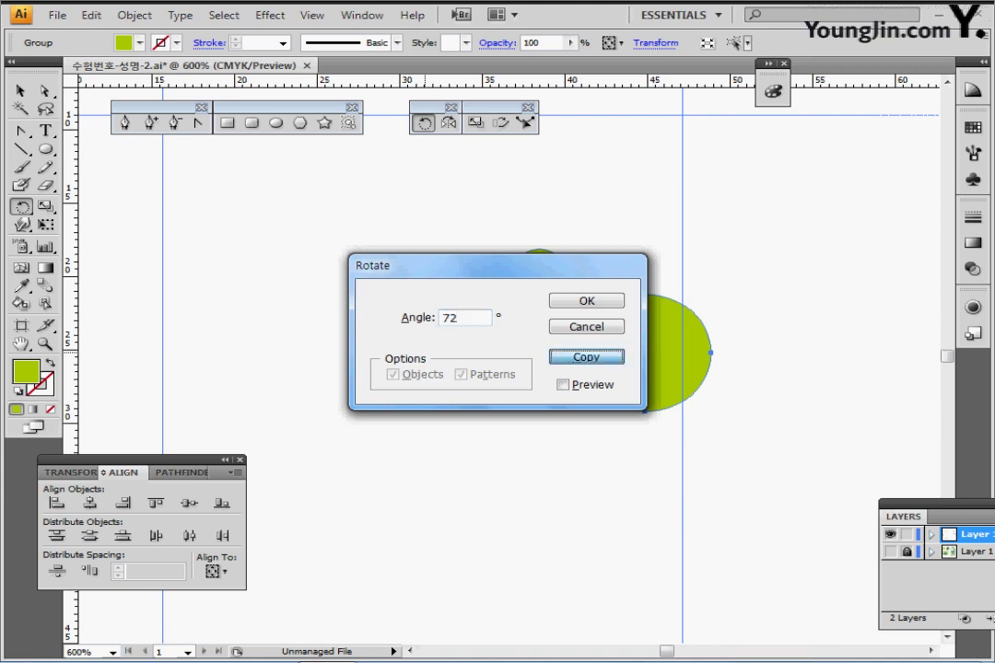
pyautogui.press('Return')
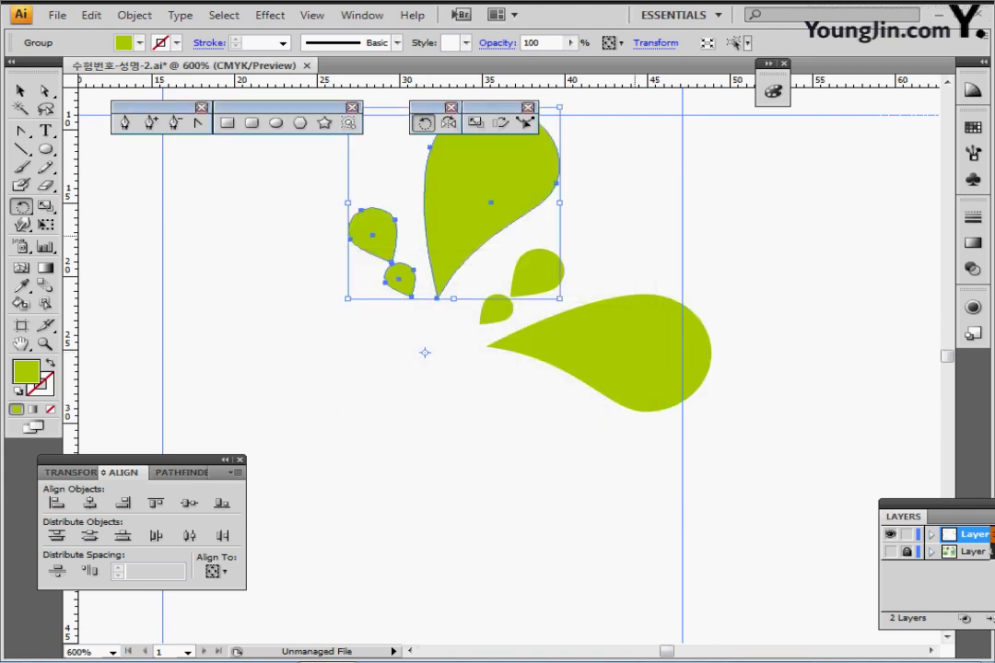
# - Repeat the rotated copy three more times to complete the five-petal flower, and deselect everything
pyautogui.hotkey('ctrl', 'd')
pyautogui.hotkey('ctrl', 'd')
pyautogui.hotkey('ctrl', 'd')
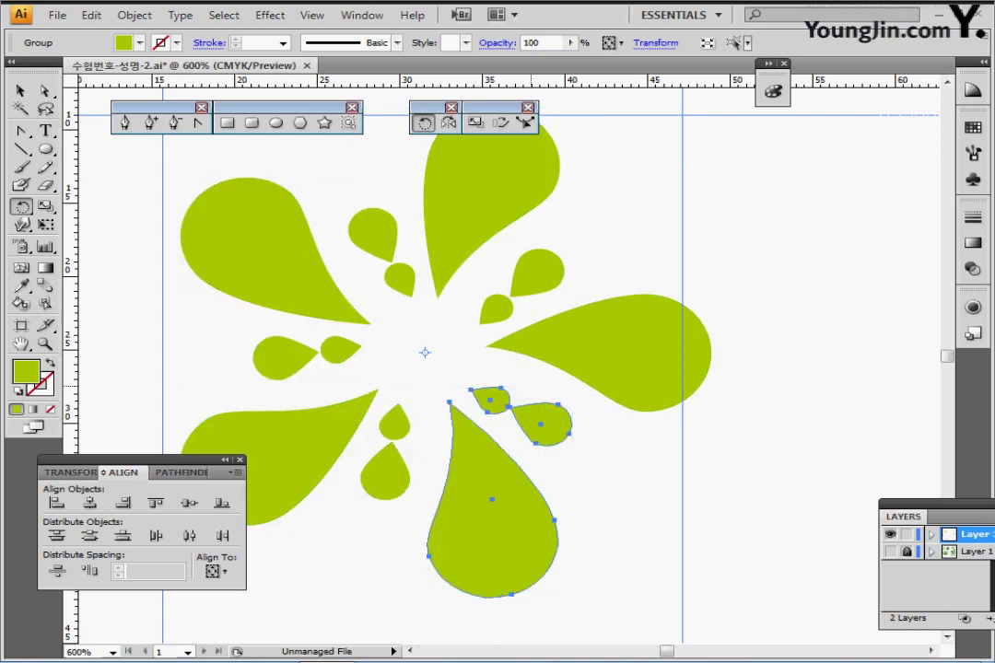
pyautogui.hotkey('ctrl', '-')
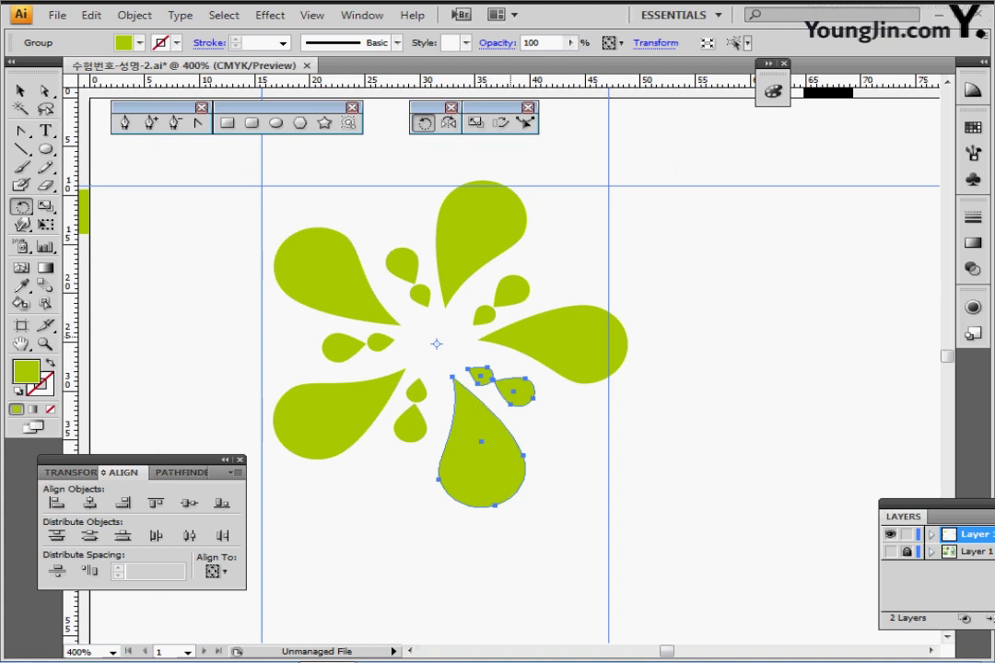
pyautogui.moveTo(553, 353); pyautogui.dragTo(512, 363)
pyautogui.hotkey('ctrl', 'shift', 'a')
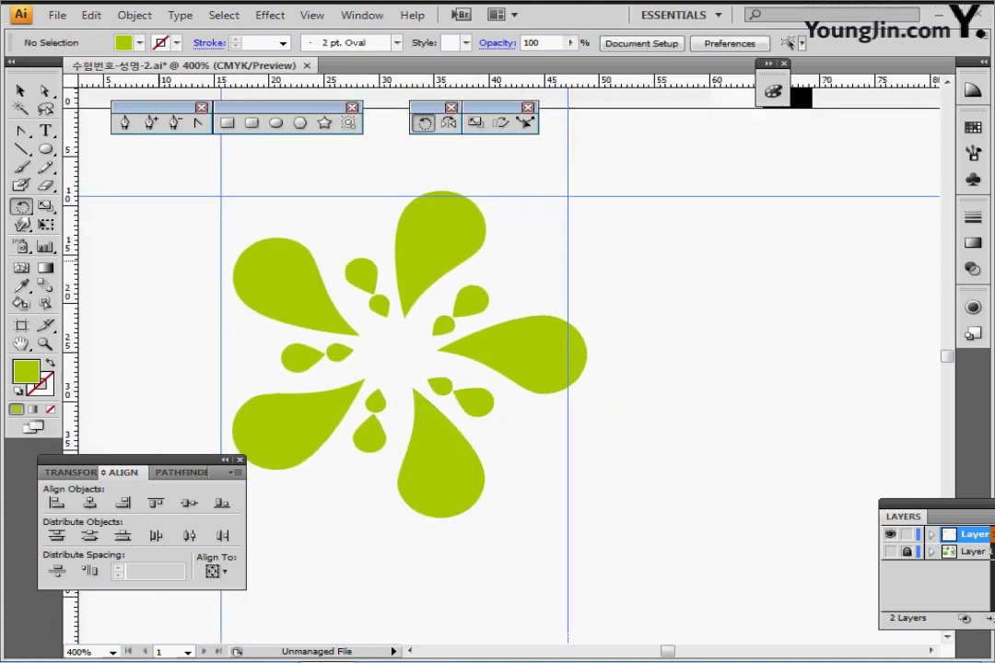
# - Draw a rectangle about 37 × 36 mm from the flower's center around all petals, and give it no fill and no stroke
pyautogui.moveTo(192, 274); pyautogui.dragTo(209, 274)
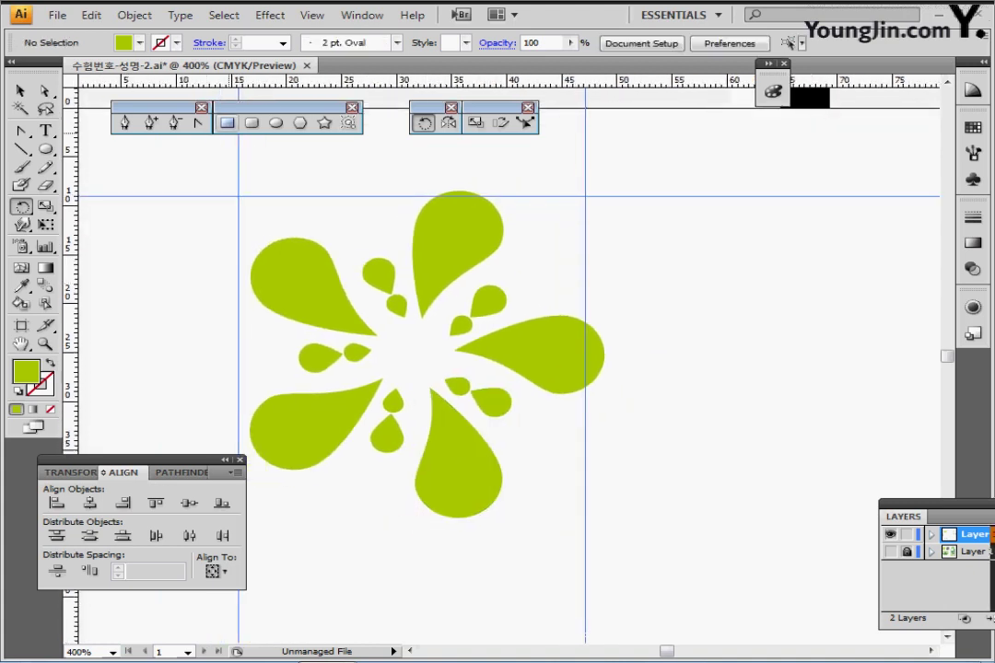
pyautogui.click(227, 122)
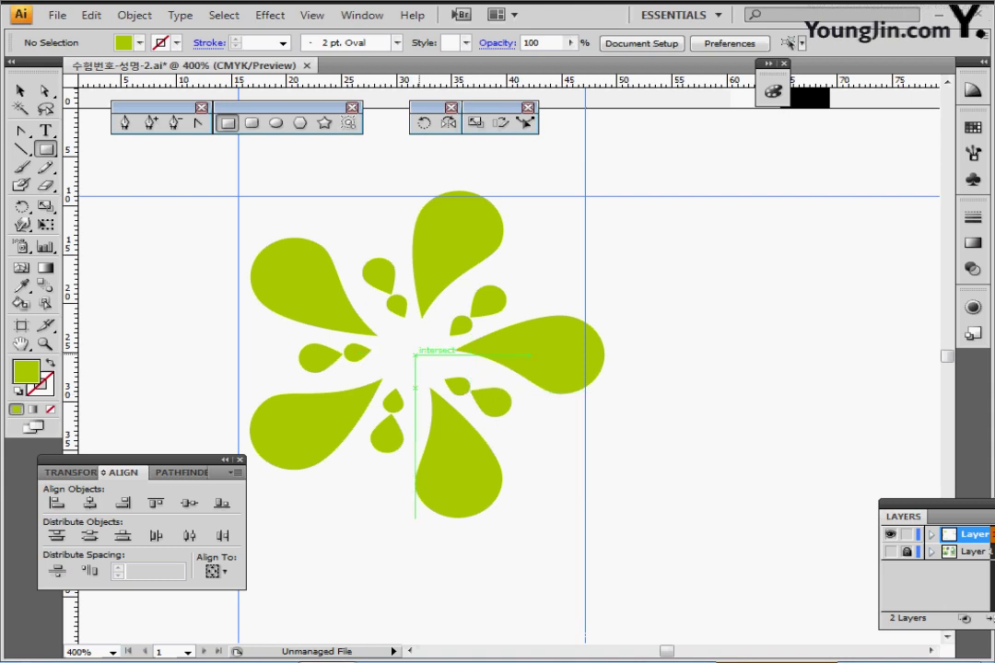
pyautogui.moveTo(415, 355); pyautogui.dragTo(610, 536)
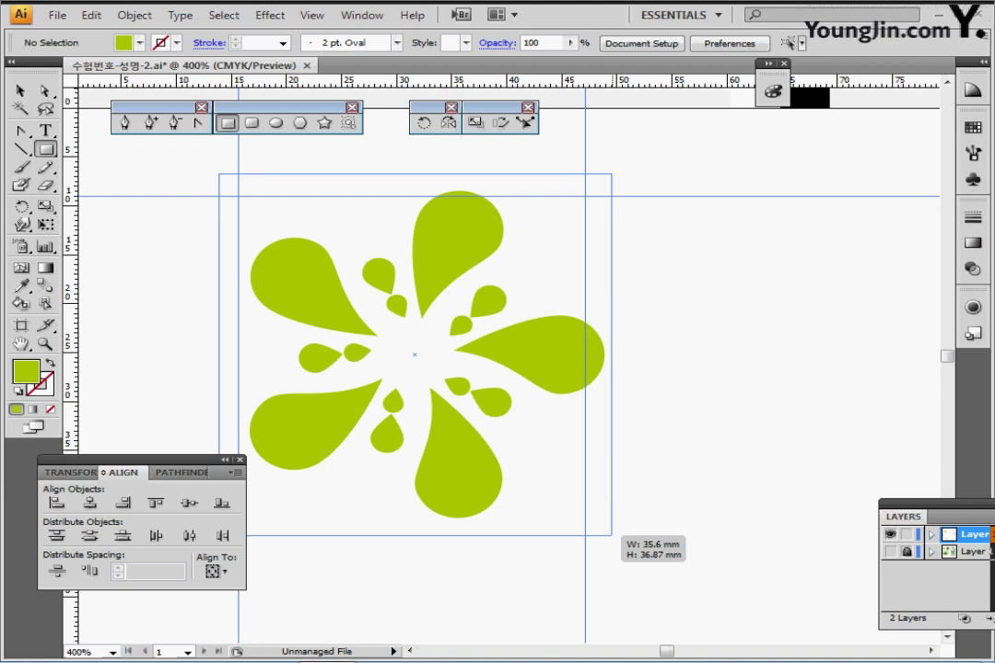
pyautogui.moveTo(611, 535); pyautogui.dragTo(620, 530)
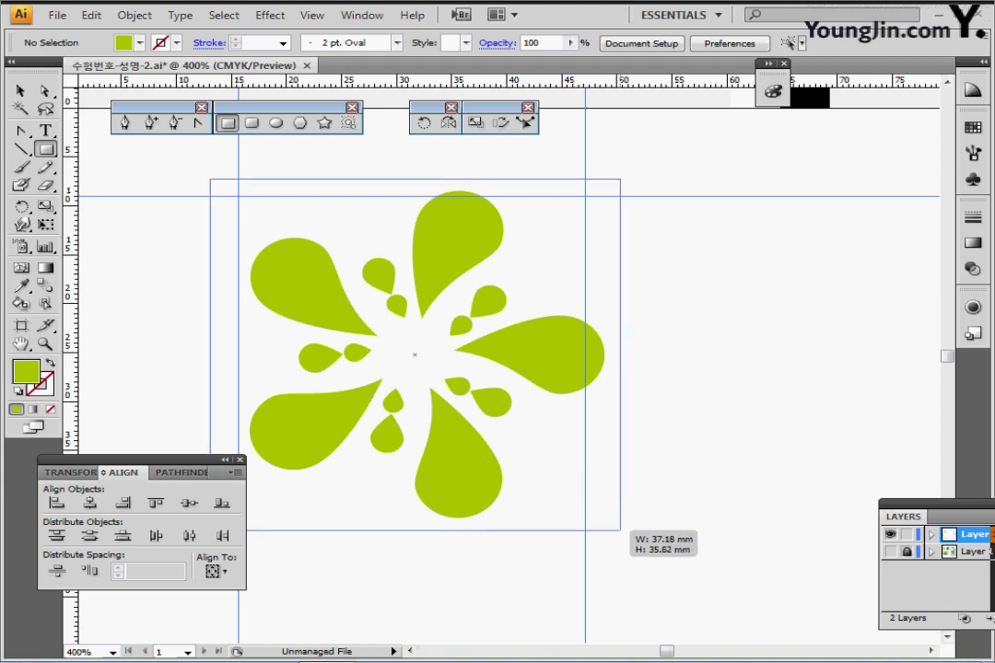
pyautogui.moveTo(620, 529); pyautogui.dragTo(620, 530)
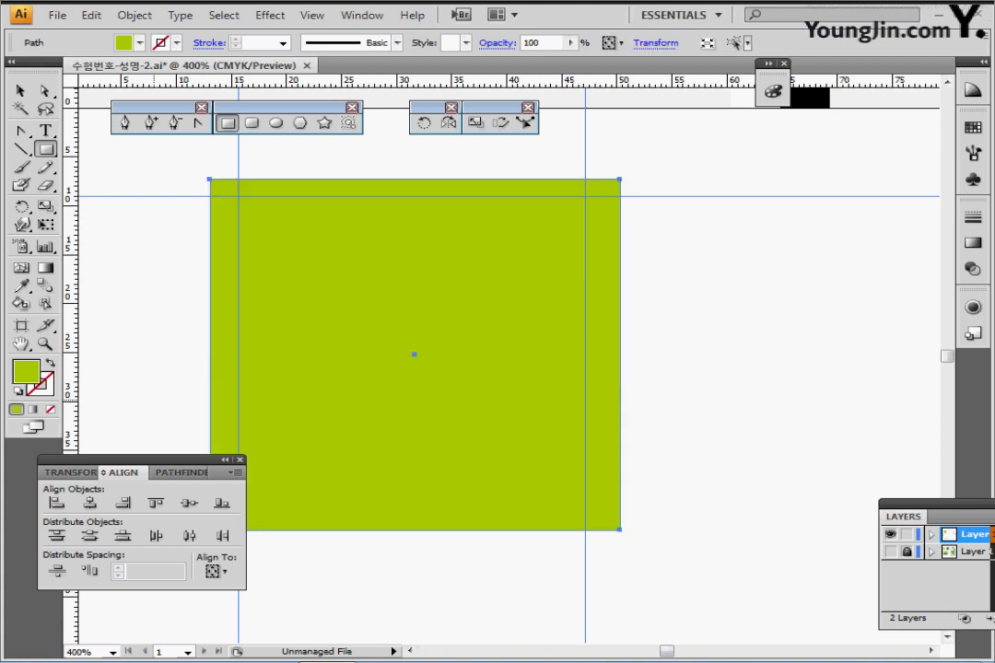
pyautogui.press('d')
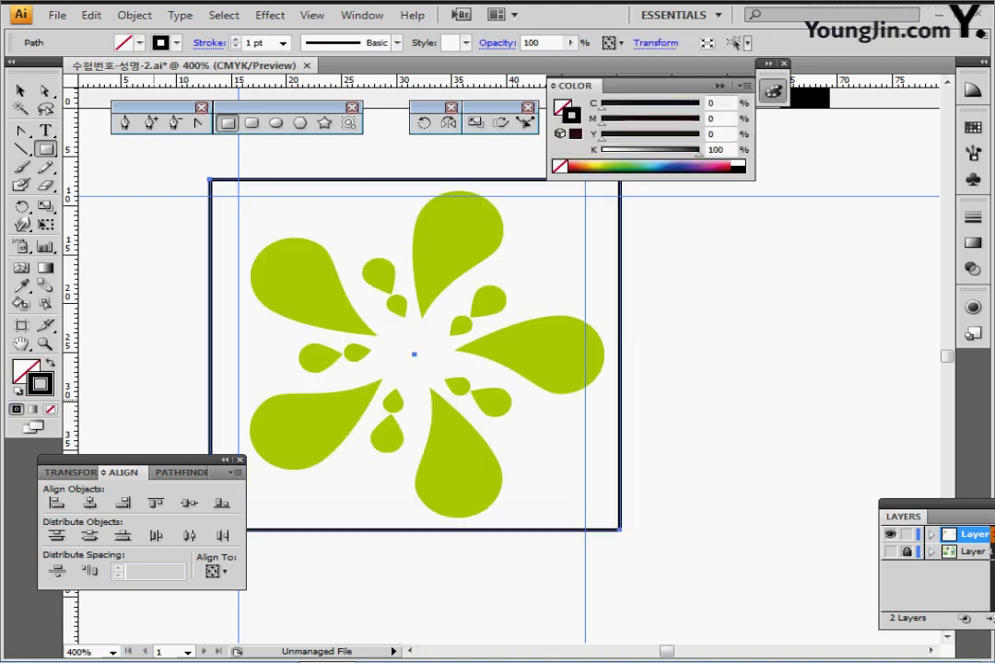
pyautogui.press('/')
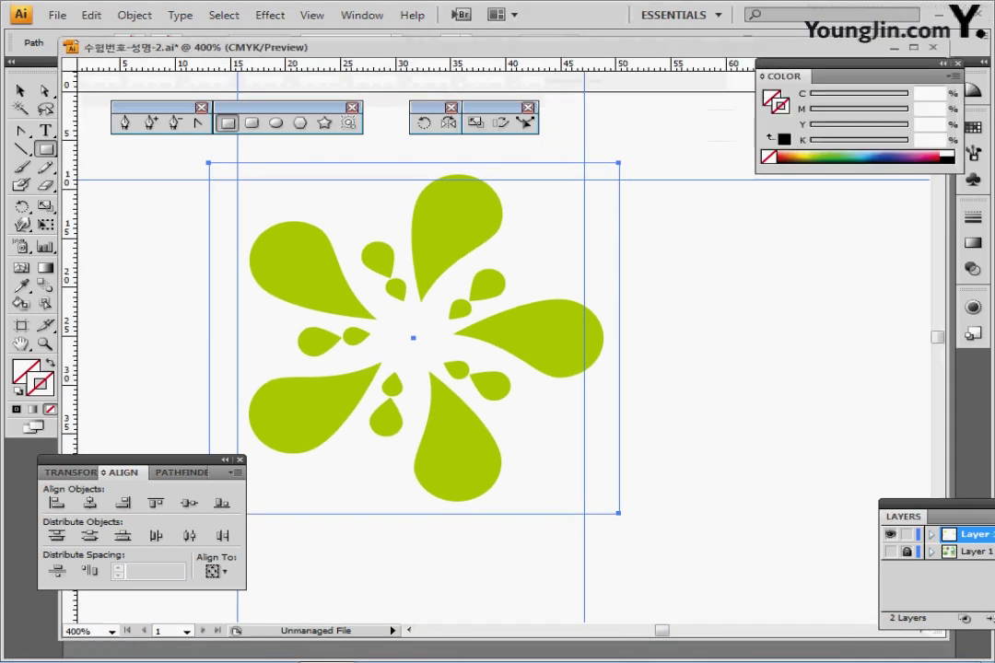
# - Move the floating document window down so that it clears the control bar
pyautogui.doubleClick(703, 47)
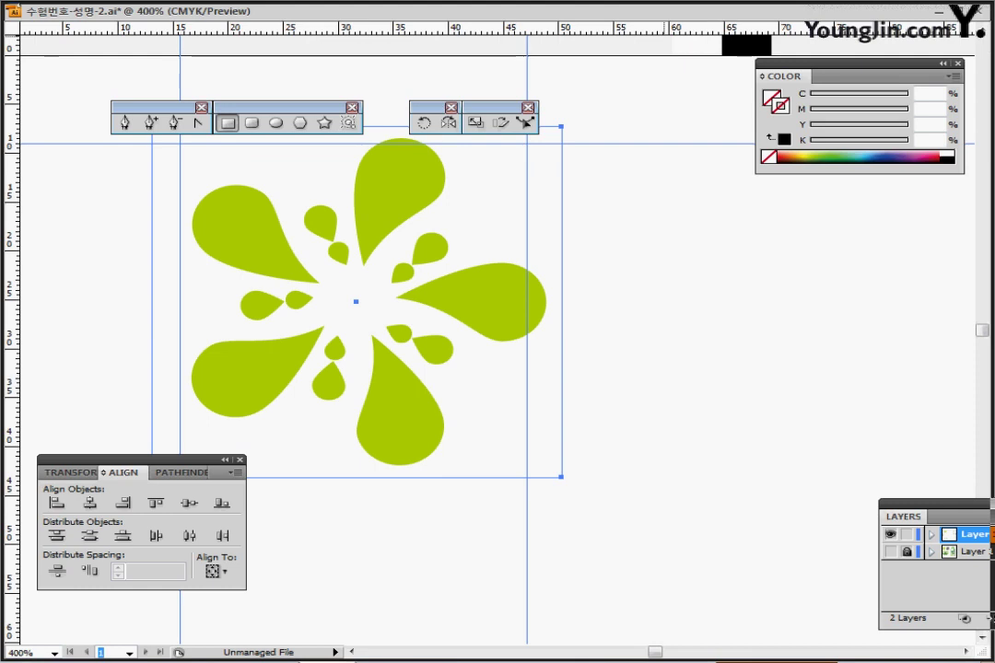
pyautogui.doubleClick(703, 11)
pyautogui.moveTo(703, 45); pyautogui.dragTo(703, 69)
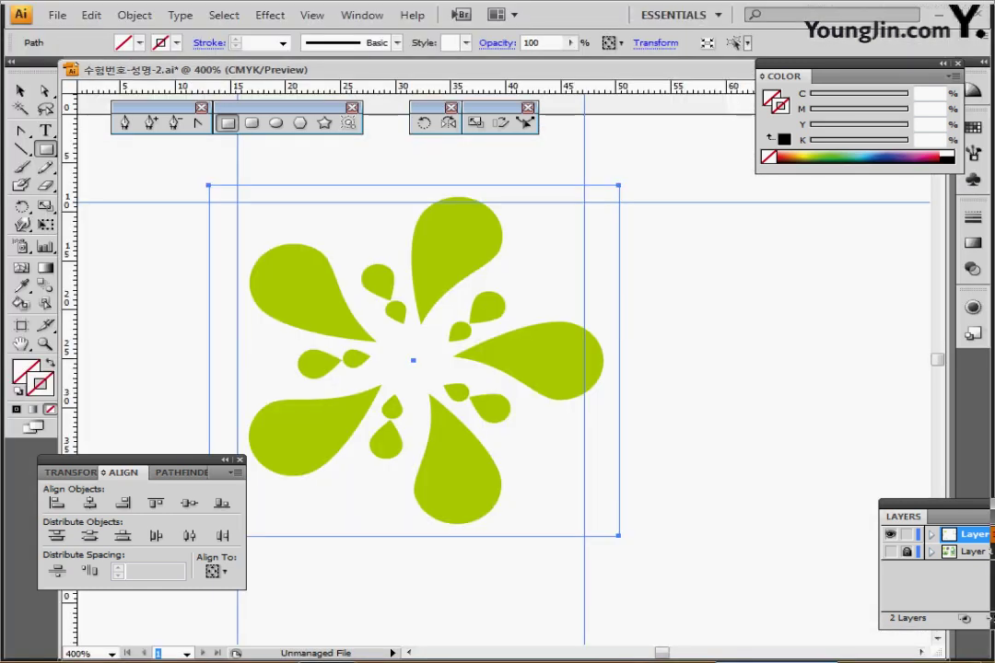
# - Send the unpainted rectangle behind the flower and define both together as a pattern swatch named "우유 방울"
pyautogui.press('v')
pyautogui.moveTo(163, 211); pyautogui.dragTo(512, 468)
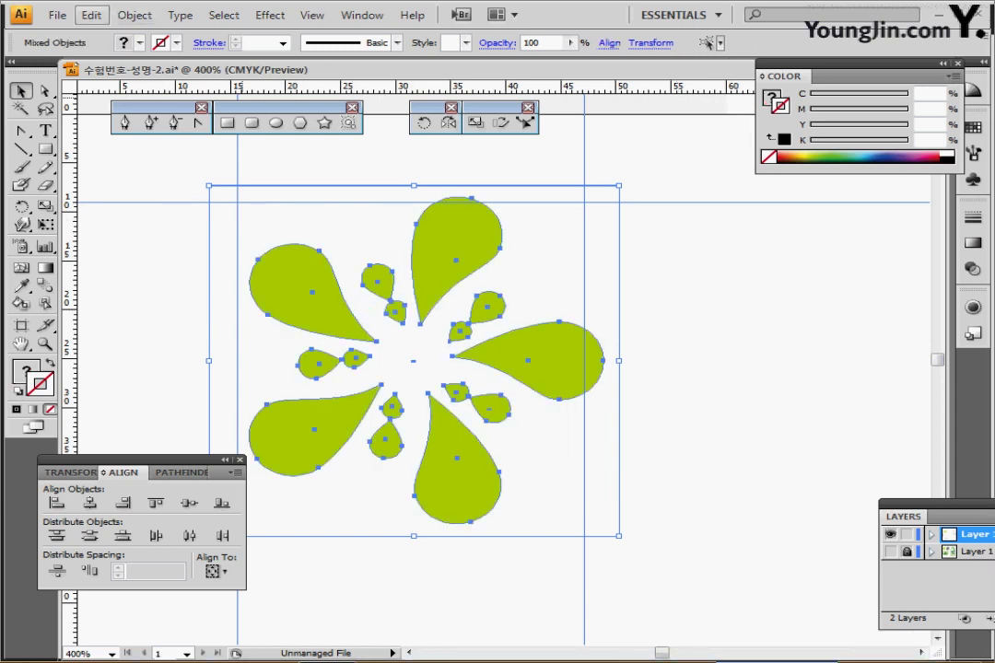
pyautogui.click(91, 15)
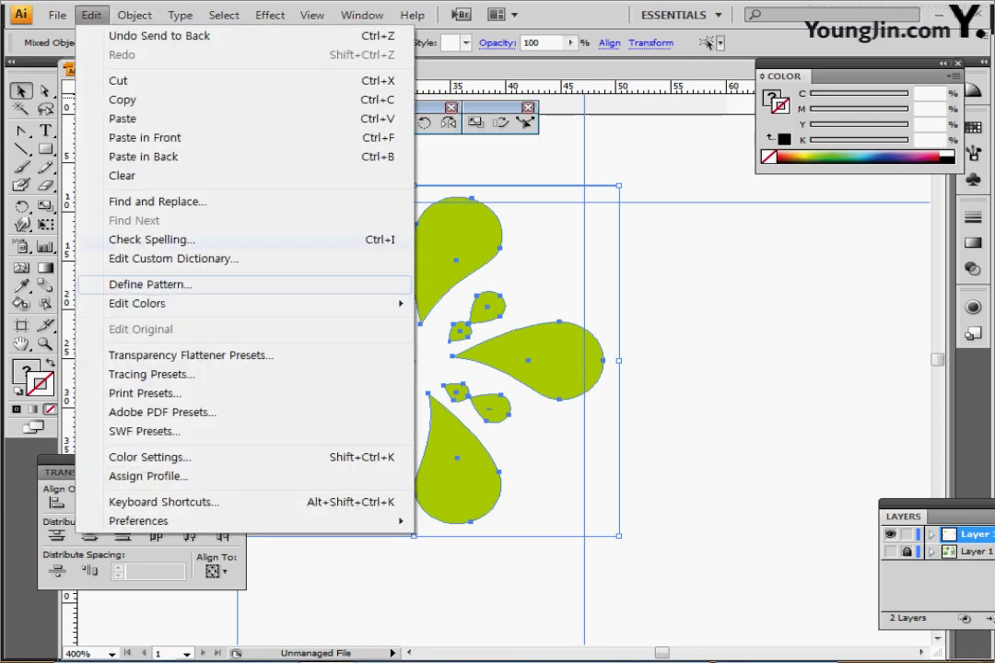
pyautogui.press('Return')
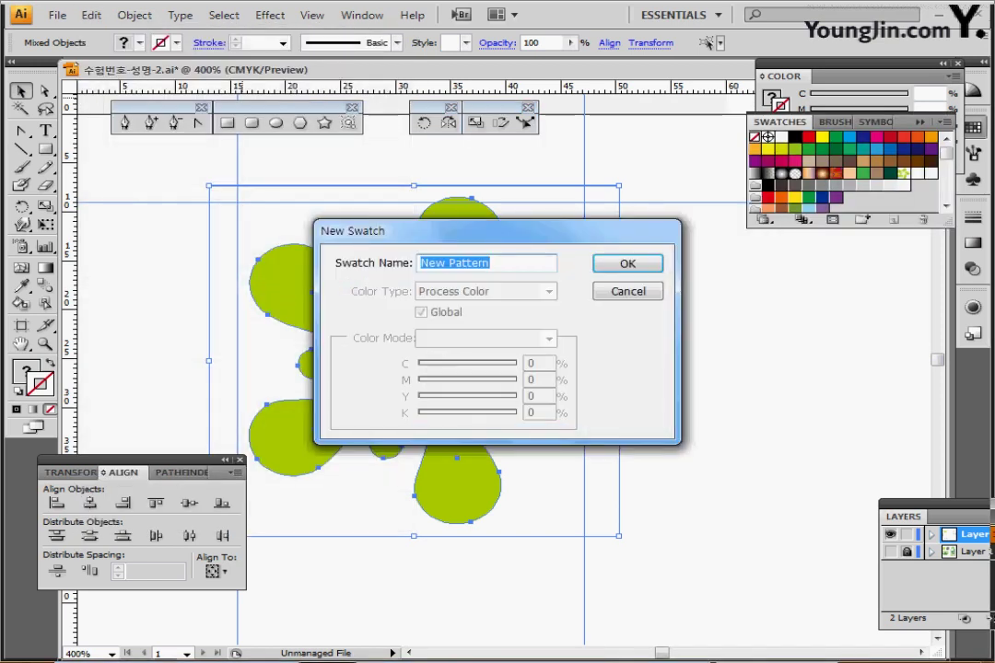
pyautogui.write('우유 ')
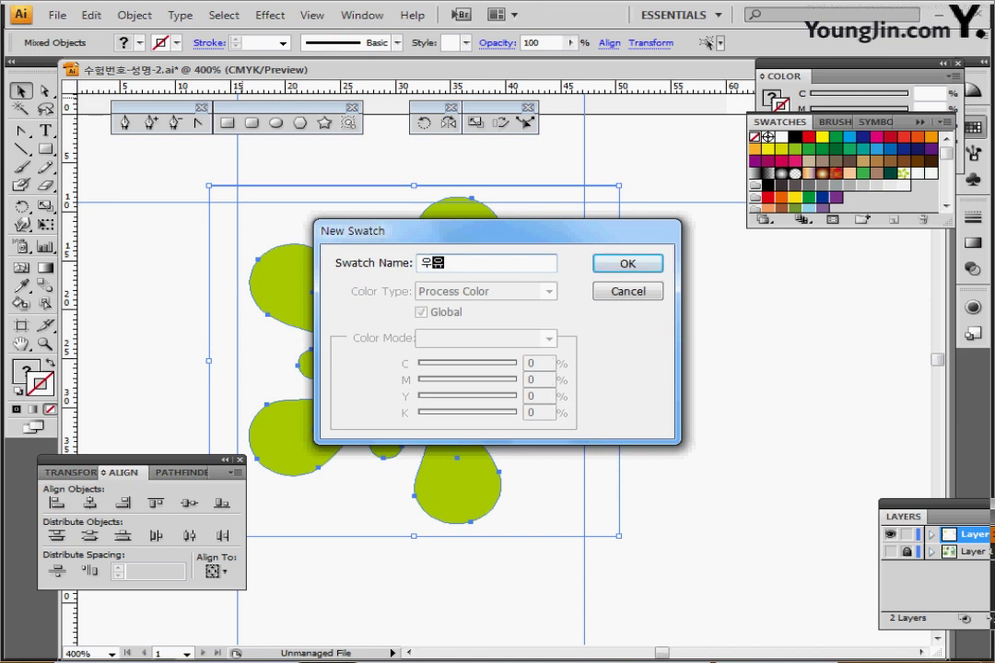
pyautogui.write('방울')
pyautogui.press('Return')
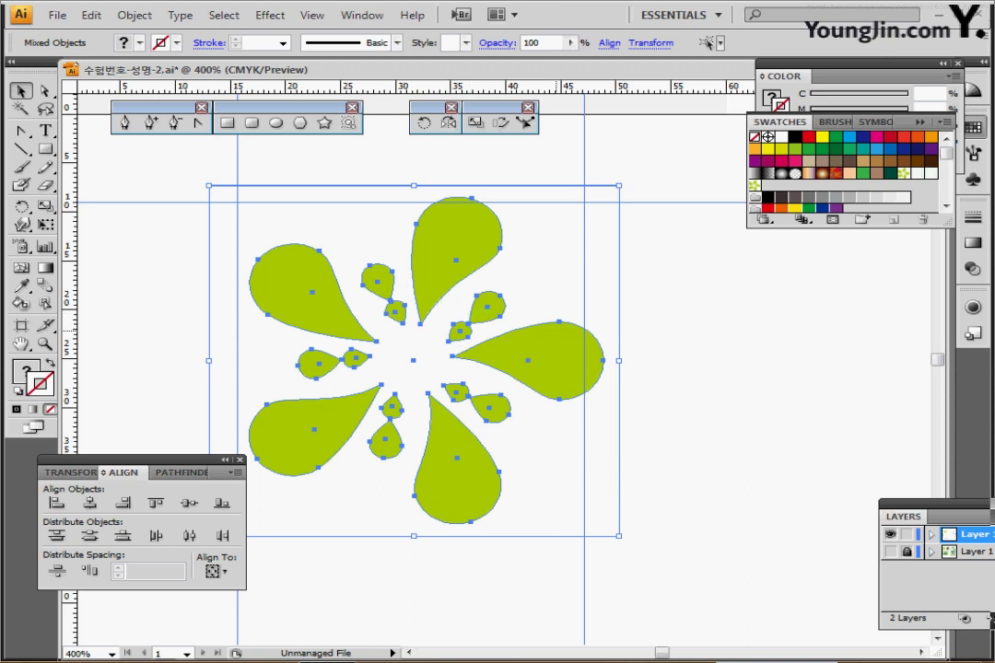
# - Delete the unpainted rectangle around the flower, keeping the petals
pyautogui.click(663, 318)
pyautogui.moveTo(663, 235); pyautogui.dragTo(608, 276)
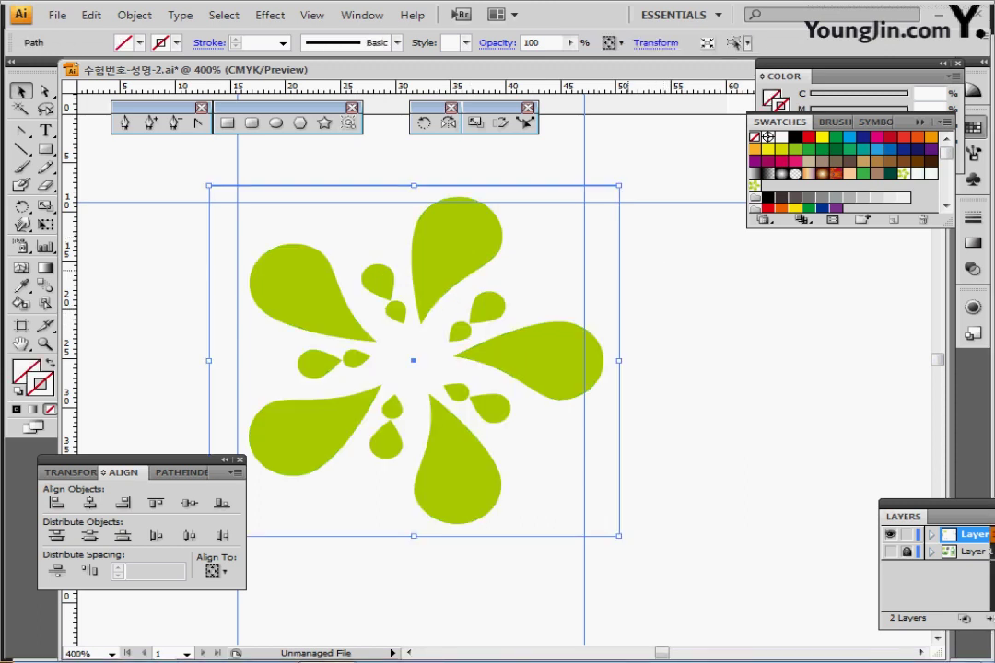
pyautogui.press('Delete')
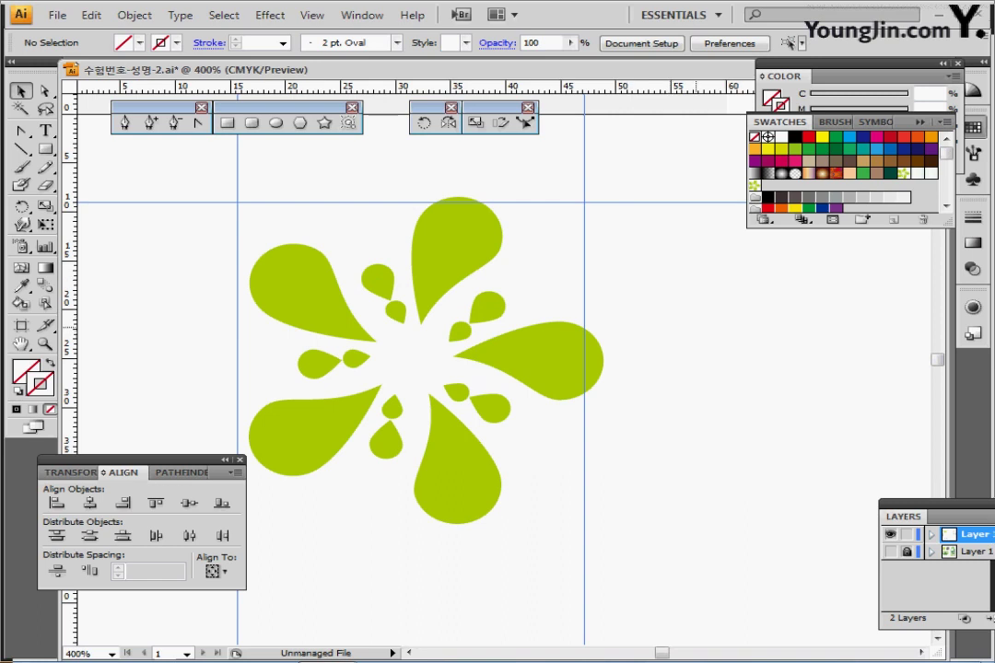
# - Activate the Pen tool and show the locked template layer around the cow's head drawing
pyautogui.moveTo(632, 455); pyautogui.dragTo(447, 450)
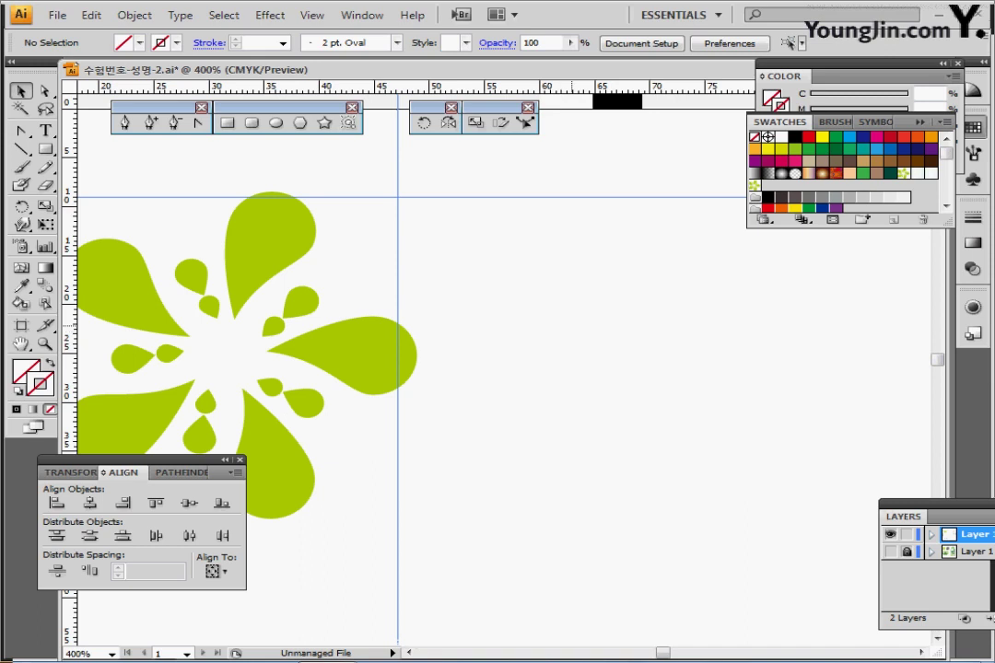
pyautogui.hscroll(1, 405, 360)
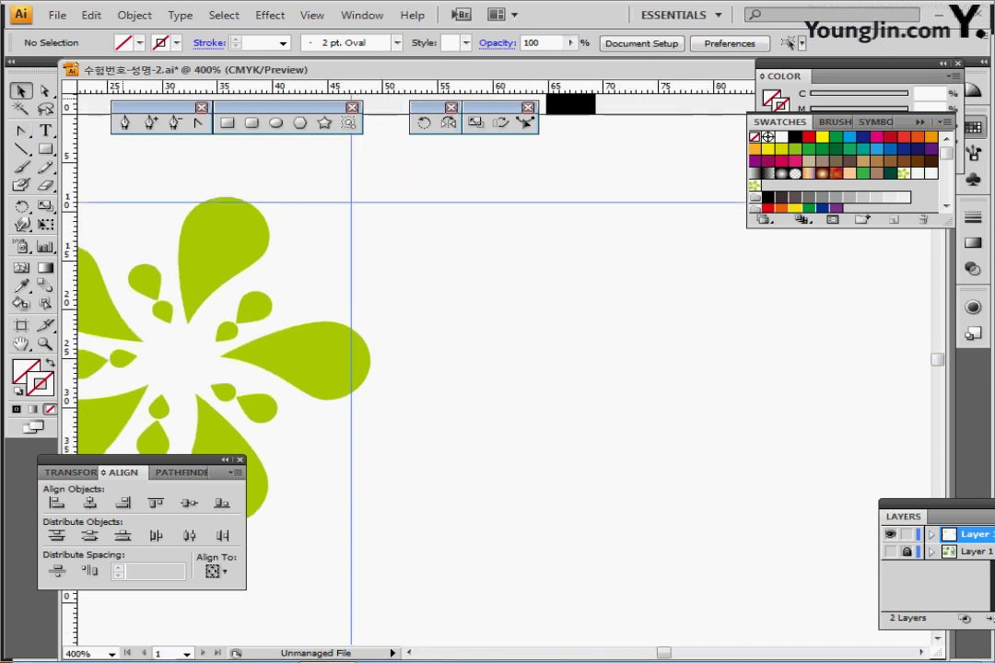
pyautogui.click(124, 123)
pyautogui.hscroll(2, 521, 340)
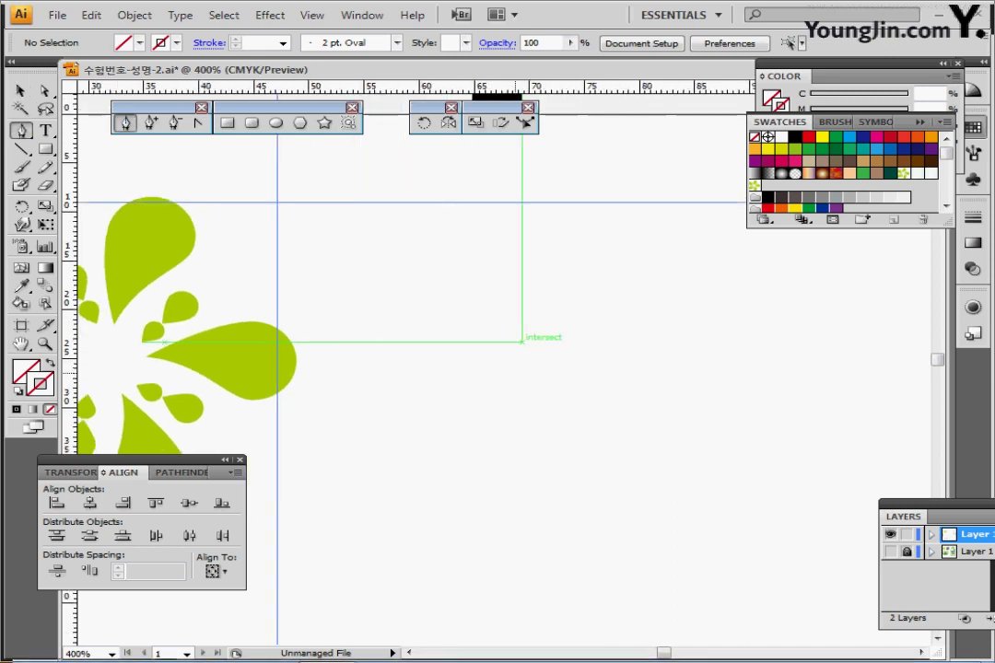
pyautogui.moveTo(521, 342); pyautogui.dragTo(439, 357)
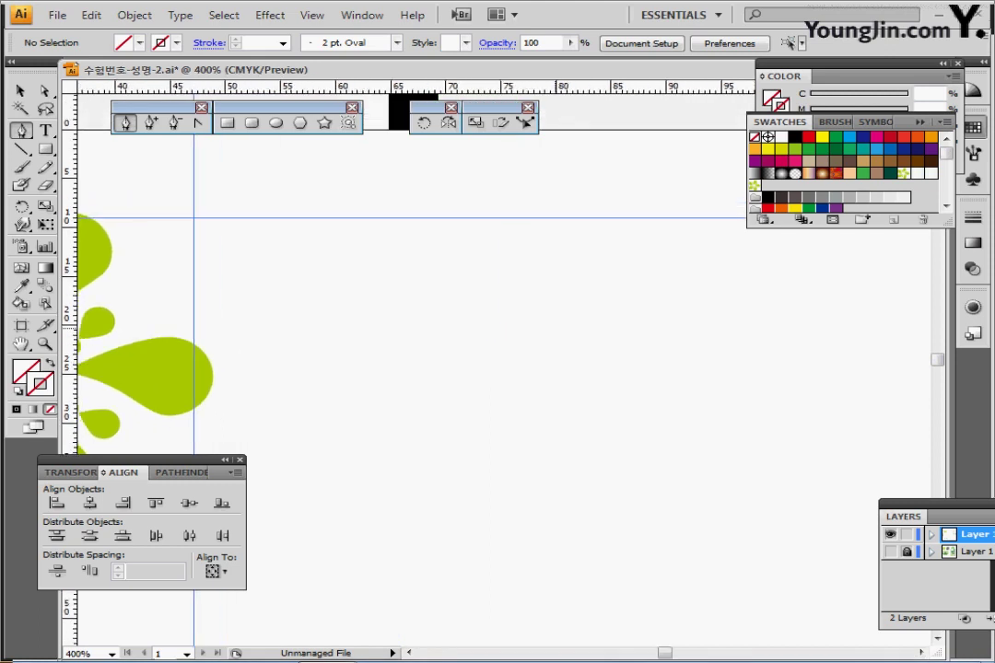
pyautogui.moveTo(580, 316); pyautogui.dragTo(581, 322)
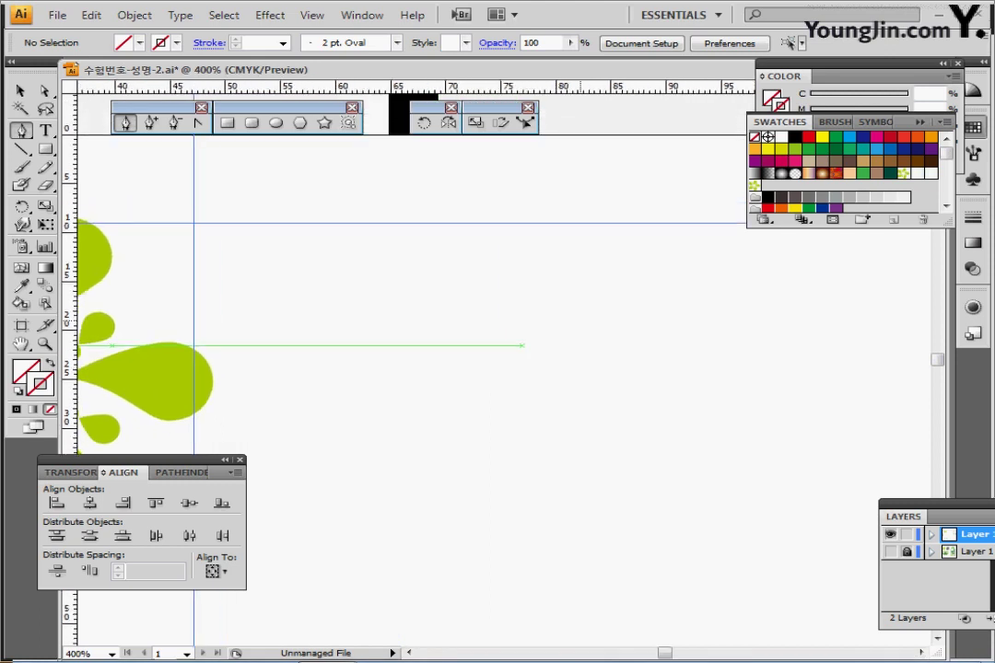
pyautogui.scroll(1, 580, 320)
pyautogui.scroll(-2, 581, 321)
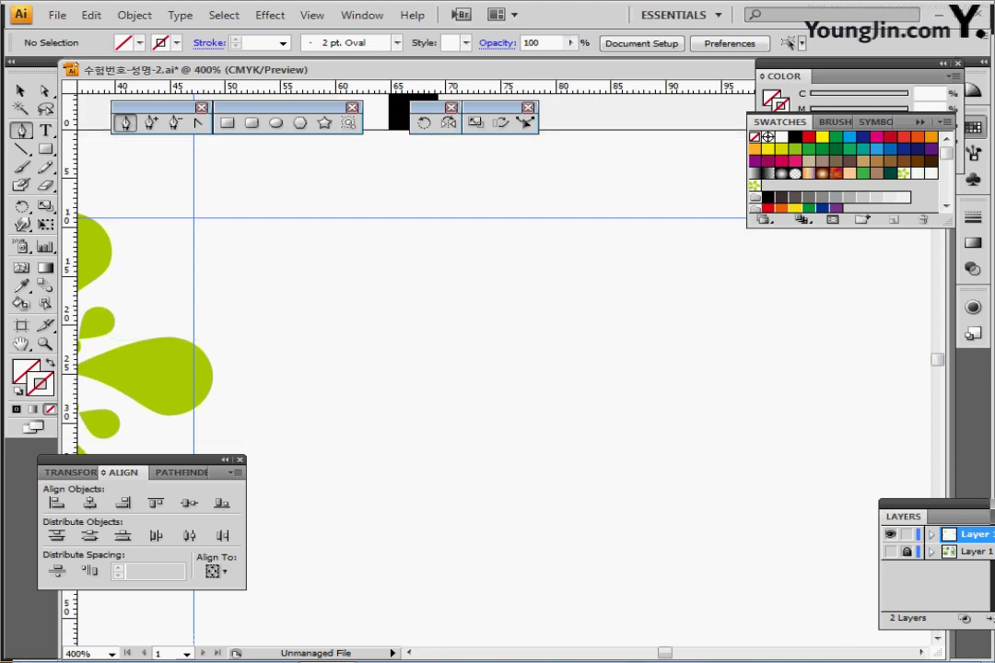
pyautogui.click(889, 551)
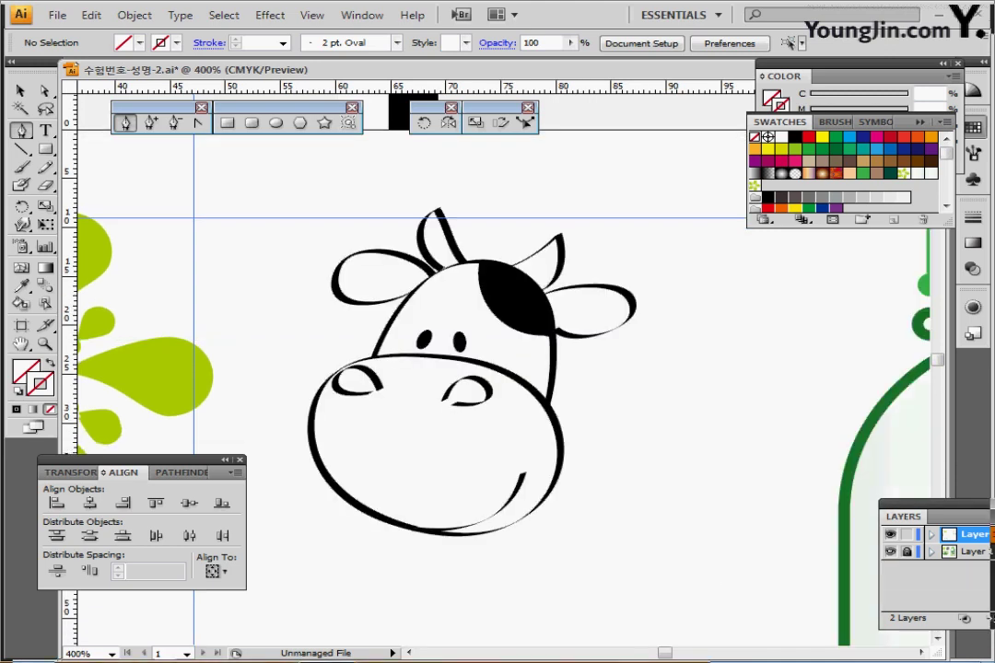
# - Trace the head's upper outline with the Pen tool over the template in outline view, curving over the forehead from cheek to cheek
pyautogui.hotkey('ctrl', 'y')
pyautogui.moveTo(506, 357); pyautogui.dragTo(486, 338)
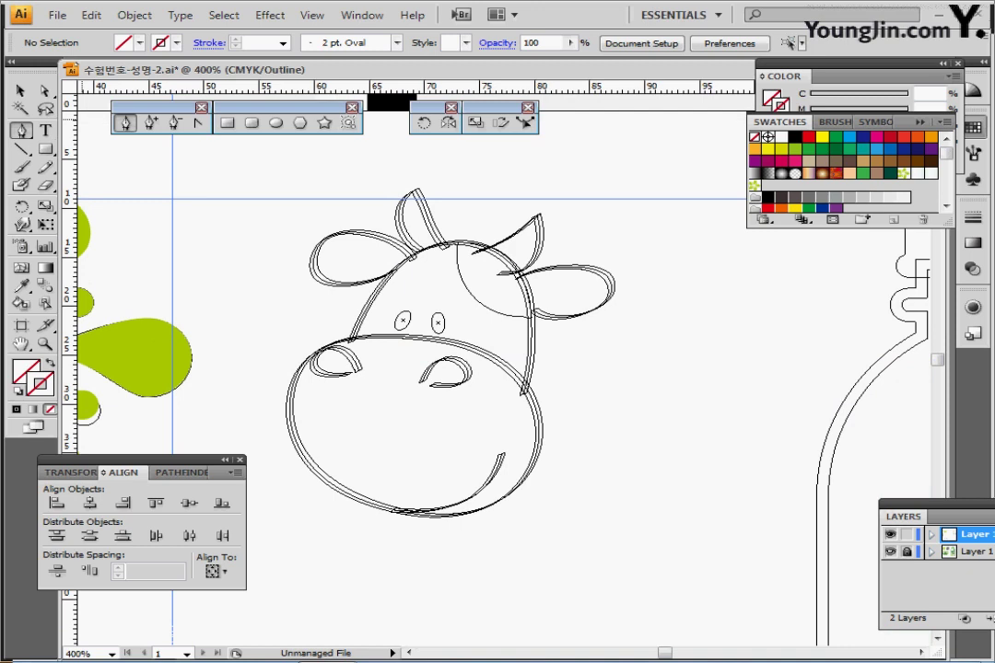
pyautogui.click(352, 340)
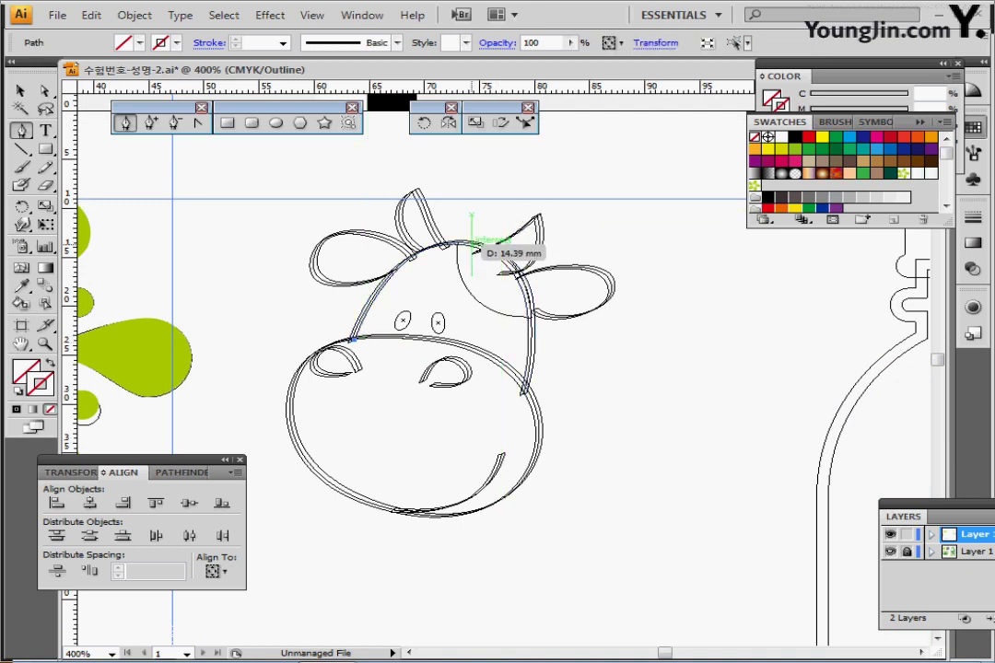
pyautogui.moveTo(467, 242); pyautogui.dragTo(506, 462)
# - Hide the template layer and give the traced head curve the default white fill and black stroke
pyautogui.click(891, 552)
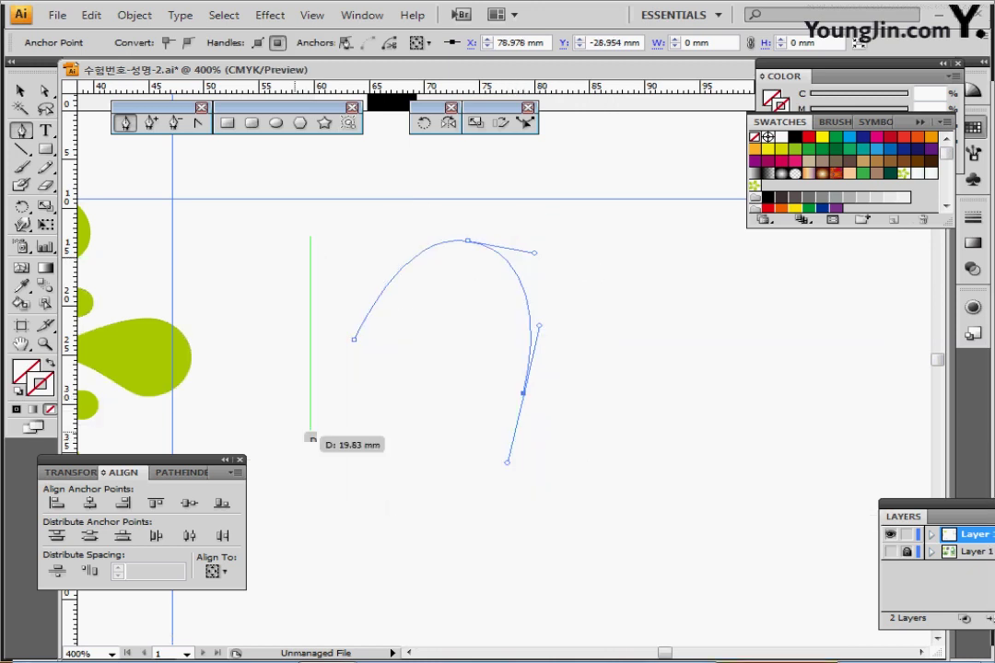
pyautogui.press('d')
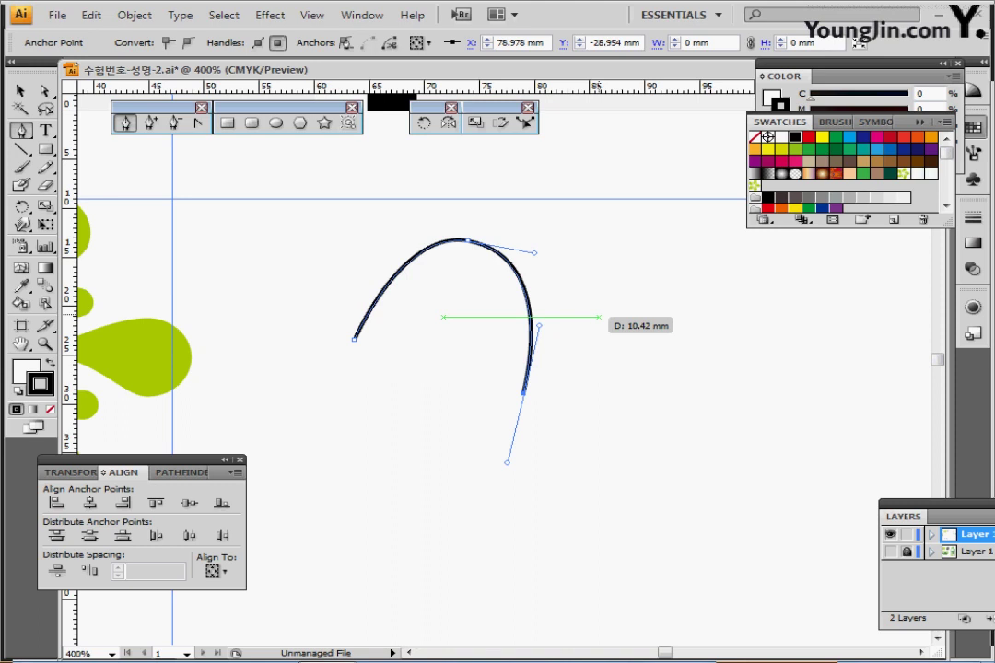
pyautogui.press('ctrl')
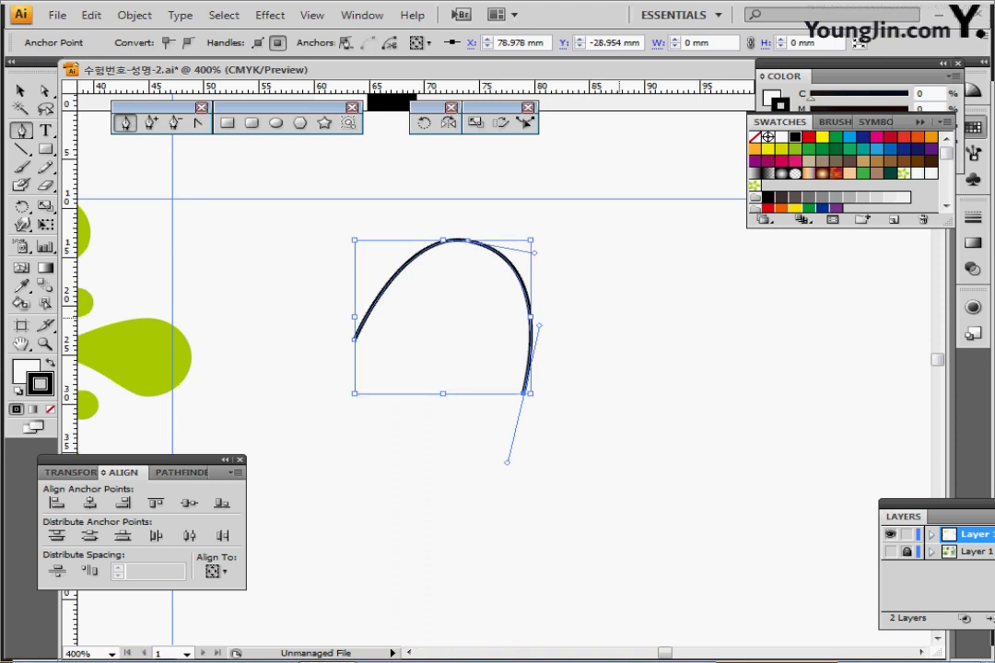
pyautogui.keyDown('ctrl'); pyautogui.click(617, 317); pyautogui.keyUp('ctrl')
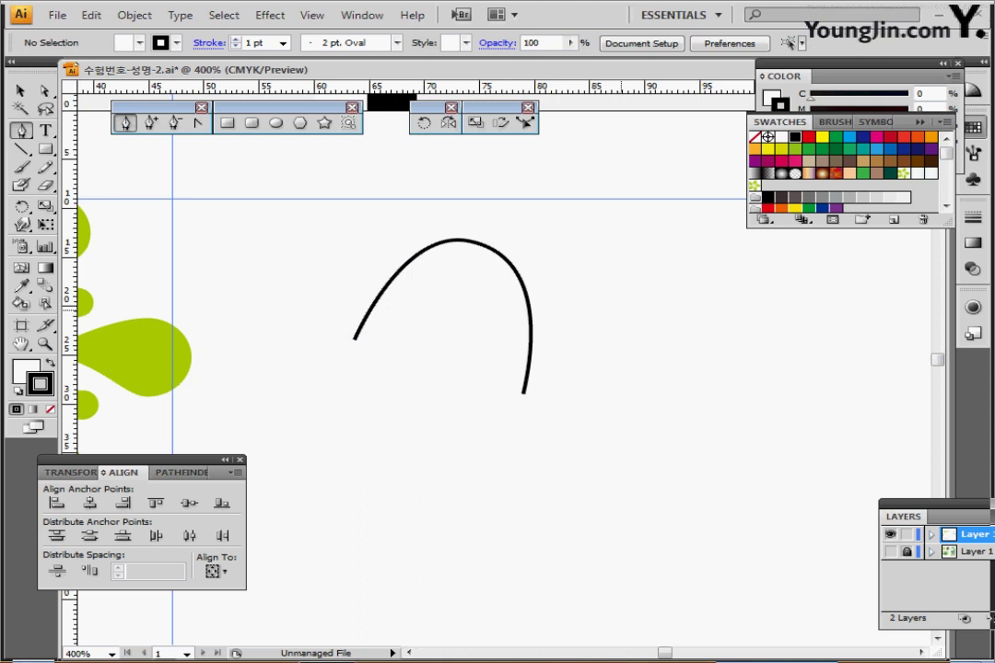
# - Show all the hidden cow head paths and send both horns and both ears behind the head curve
pyautogui.hotkey('ctrl', 'alt', '3')
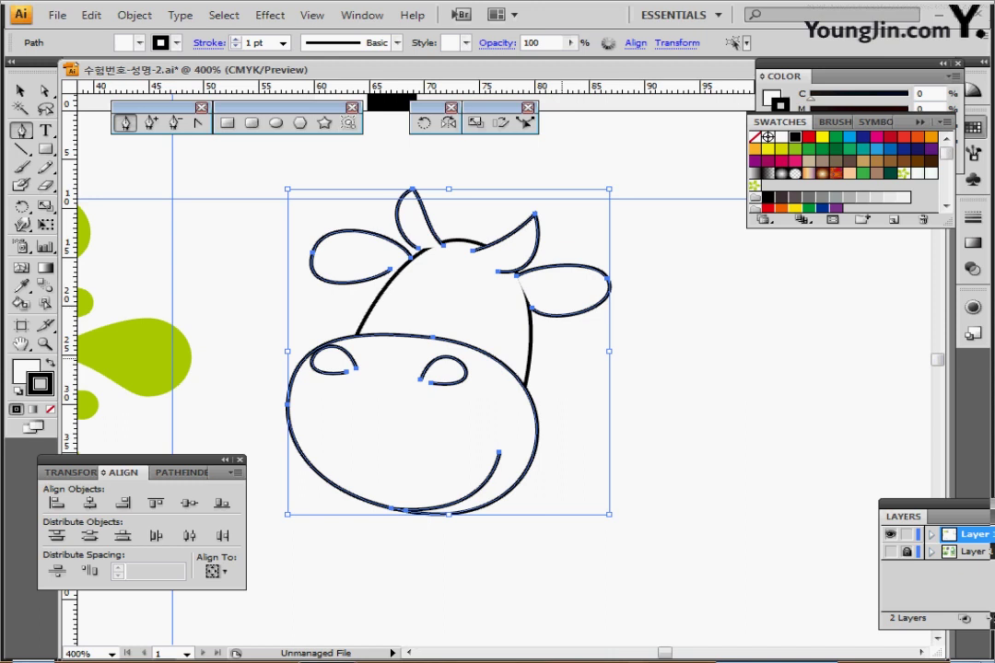
pyautogui.hotkey('ctrl', 'shift', 'a')
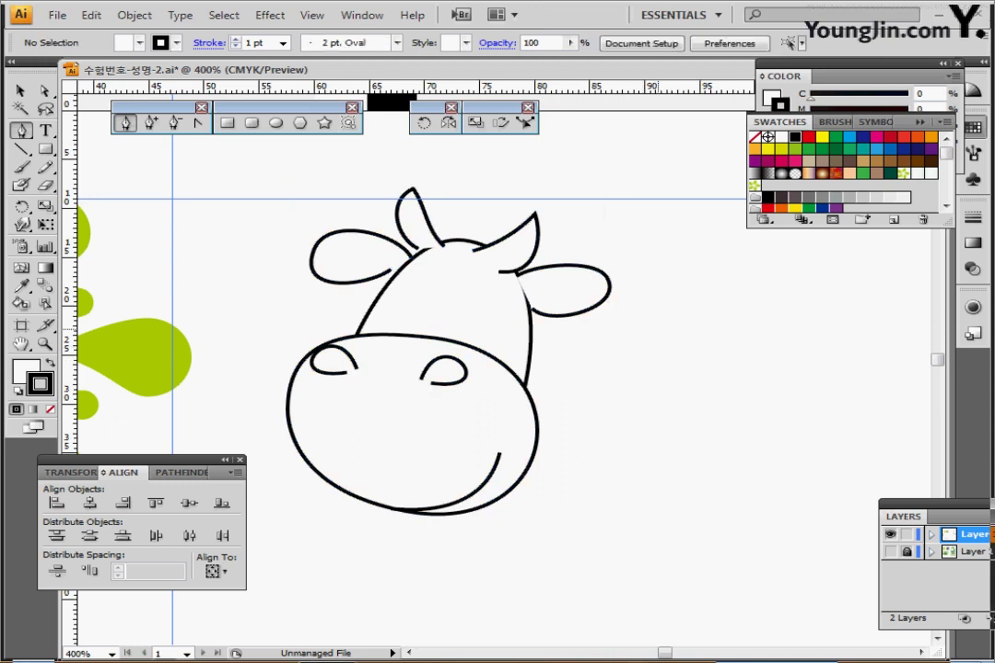
pyautogui.keyDown('ctrl'); pyautogui.click(425, 219); pyautogui.keyUp('ctrl')
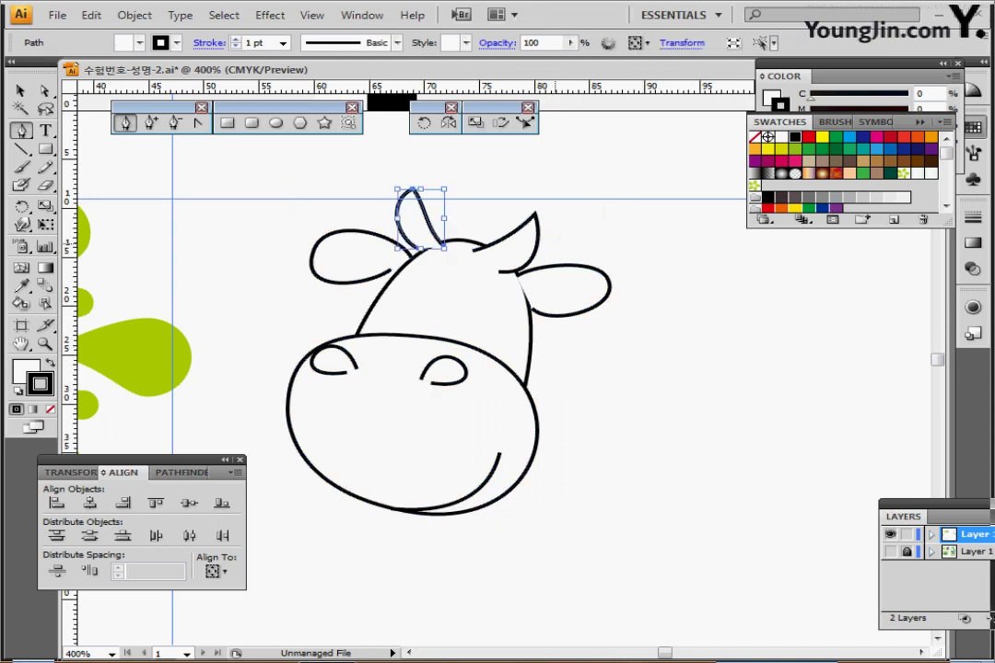
pyautogui.keyDown('ctrl'); pyautogui.keyDown('shift'); pyautogui.click(512, 232); pyautogui.keyUp('shift'); pyautogui.keyUp('ctrl')
pyautogui.keyDown('ctrl'); pyautogui.keyDown('shift'); pyautogui.click(561, 267); pyautogui.keyUp('shift'); pyautogui.keyUp('ctrl')
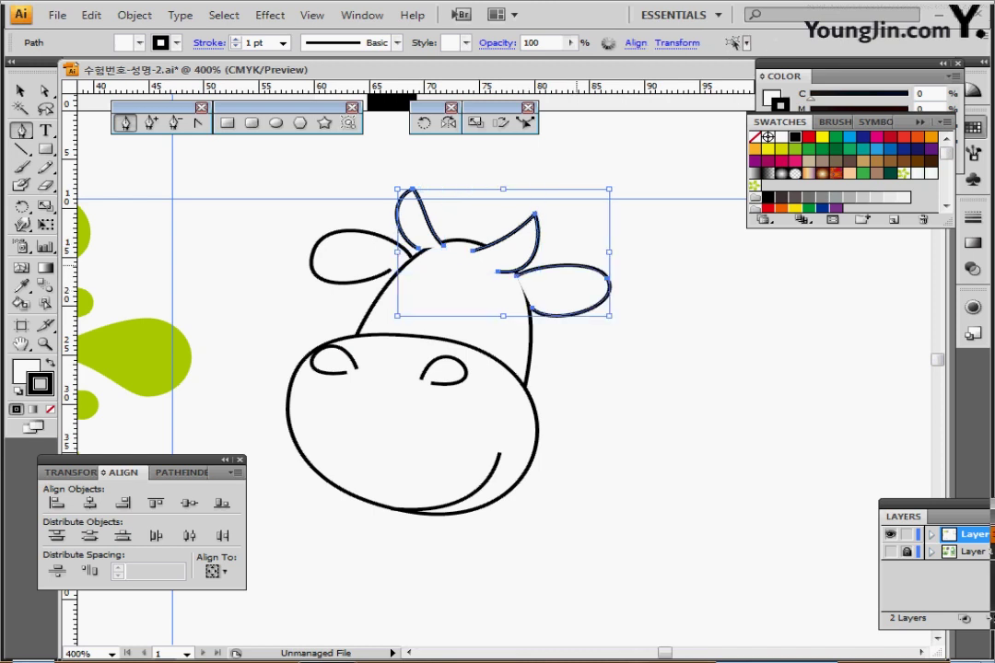
pyautogui.keyDown('ctrl'); pyautogui.keyDown('shift'); pyautogui.click(338, 232); pyautogui.keyUp('shift'); pyautogui.keyUp('ctrl')
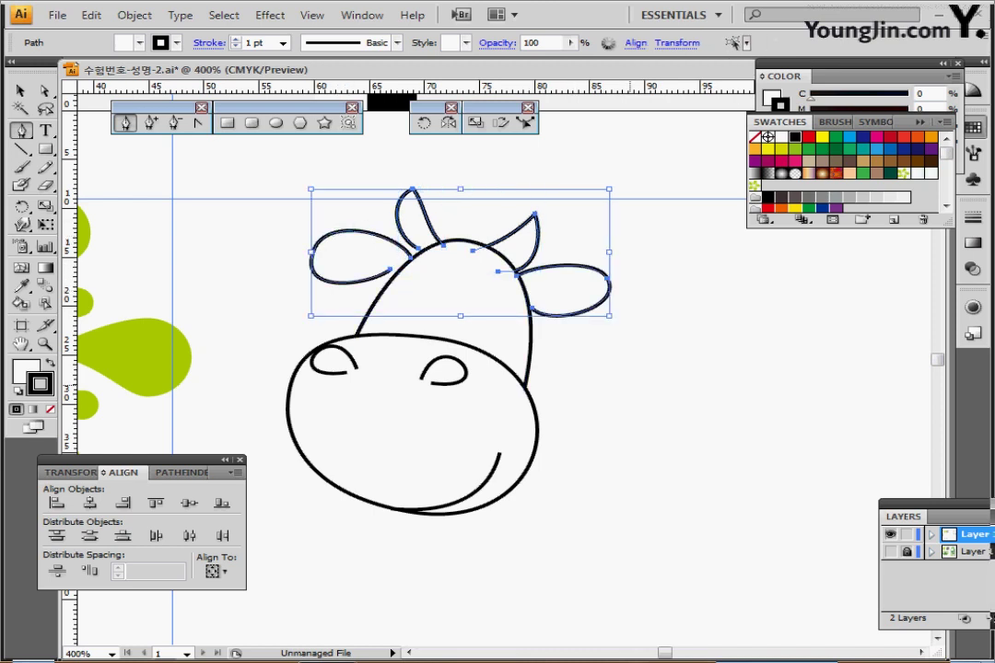
pyautogui.keyDown('ctrl'); pyautogui.click(643, 396); pyautogui.keyUp('ctrl')
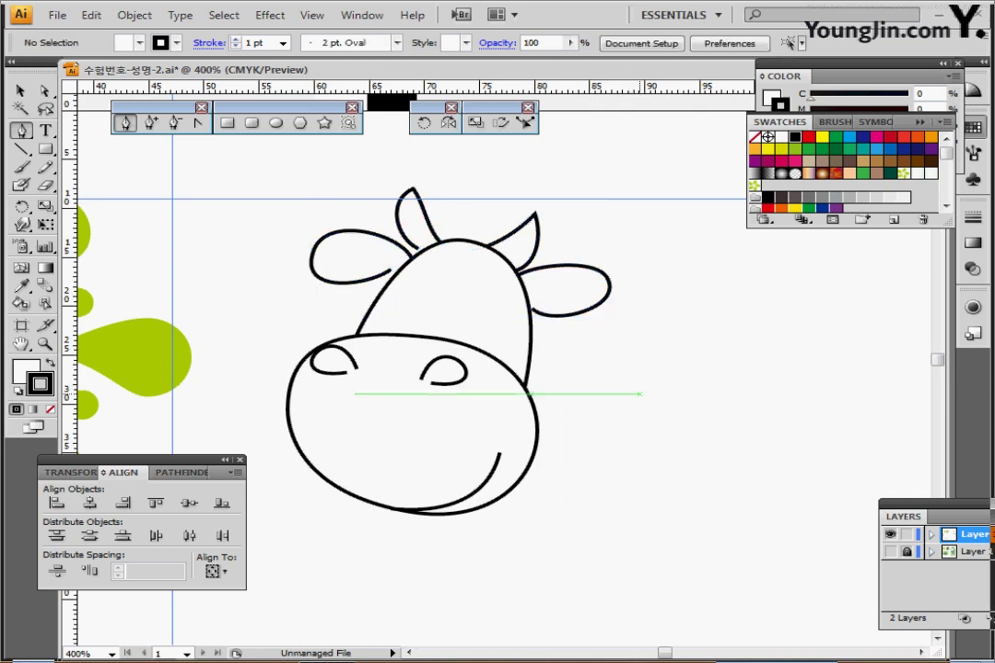
# - Apply the 1 pt. Flat brush from the Artistic_Calligraphic library to all the cow's head paths
pyautogui.moveTo(641, 418); pyautogui.dragTo(627, 375)
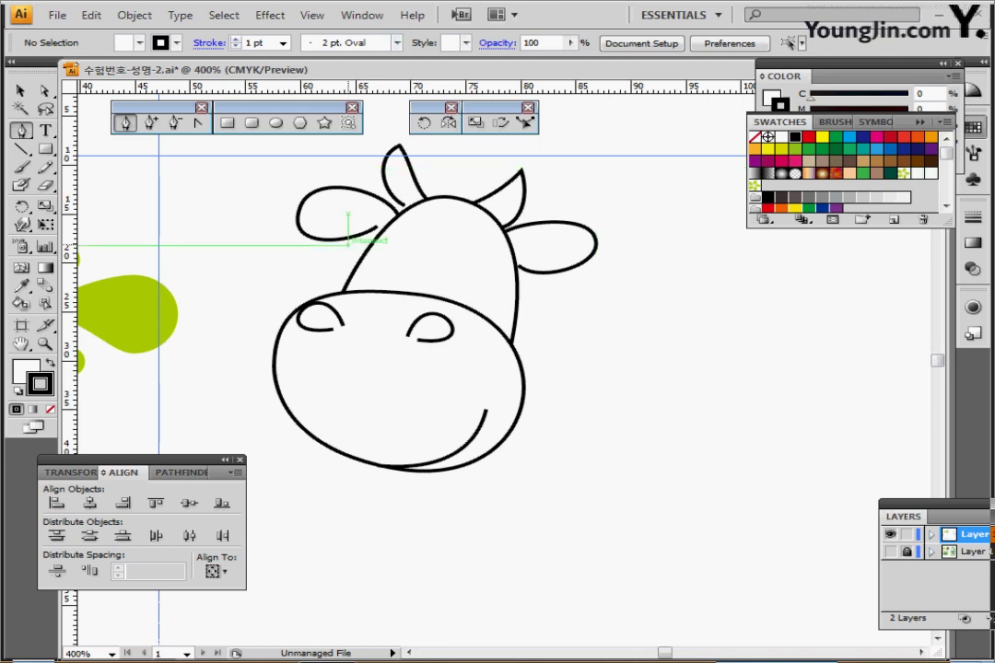
pyautogui.moveTo(267, 159)
pyautogui.mouseDown()
pyautogui.moveTo(543, 422)
pyautogui.moveTo(266, 158)
pyautogui.mouseUp()
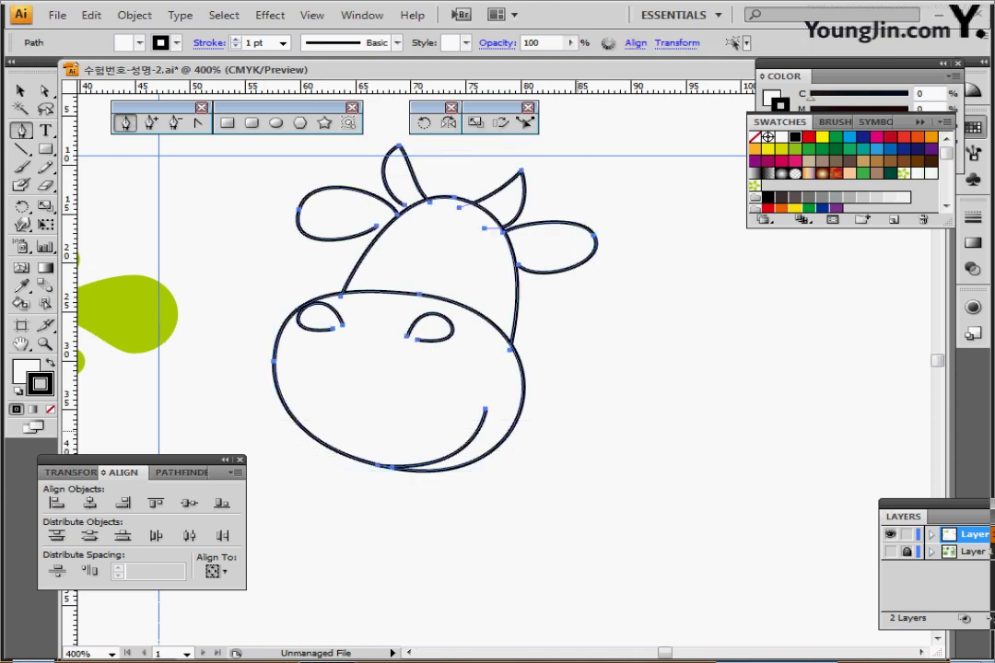
pyautogui.click(397, 44)
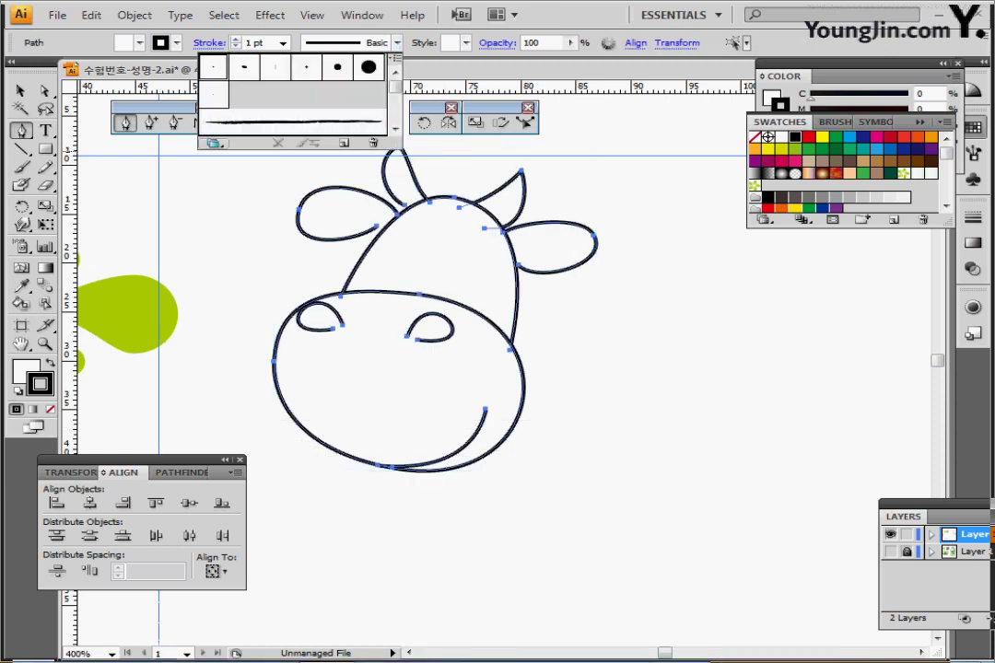
pyautogui.click(214, 143)
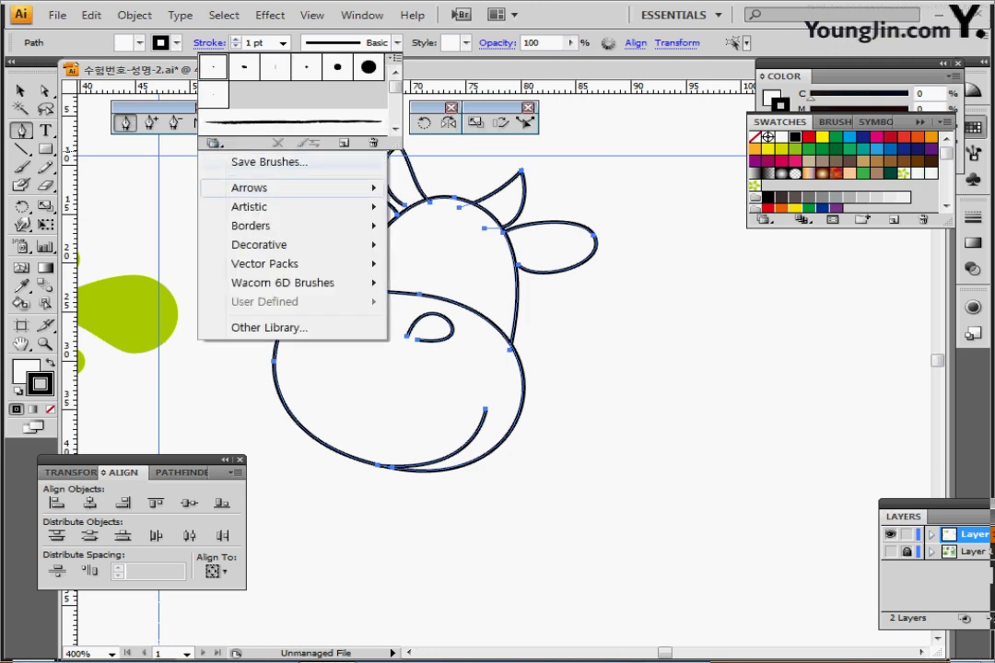
pyautogui.moveTo(267, 206)
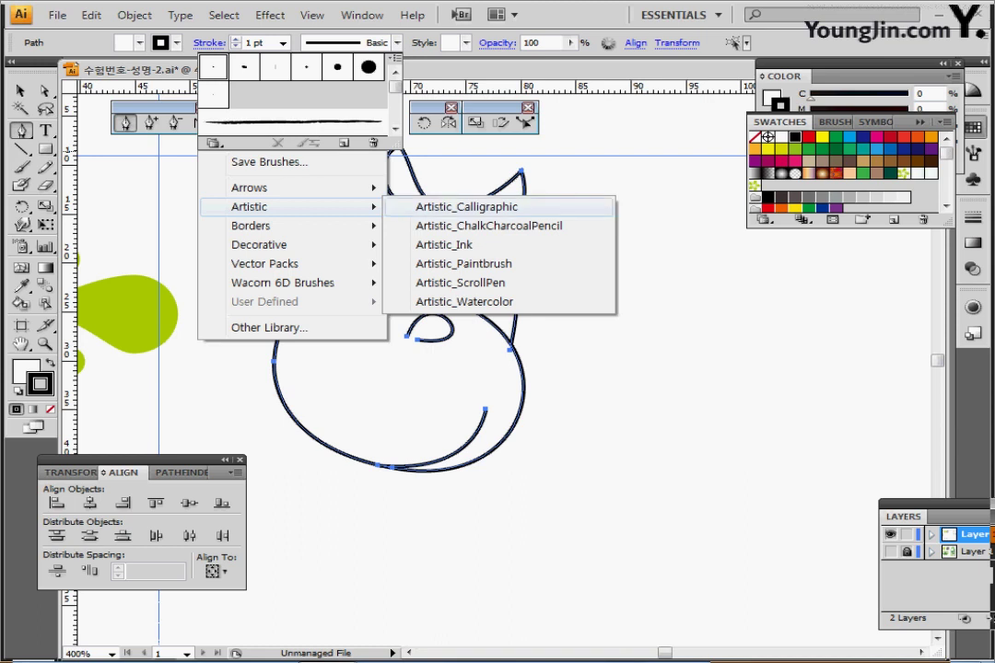
pyautogui.click(466, 207)
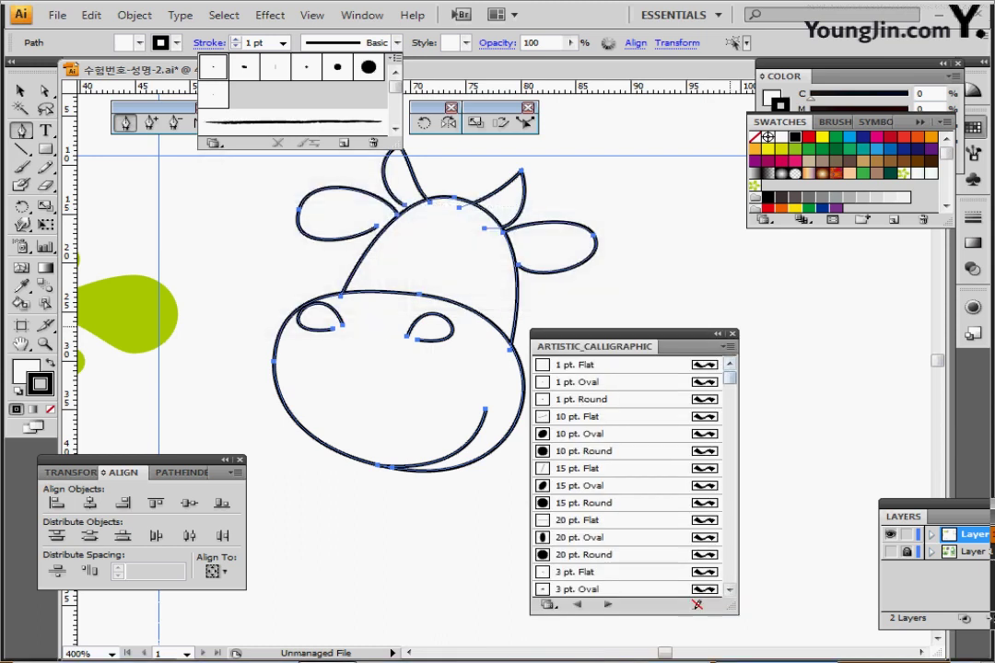
pyautogui.click(728, 347)
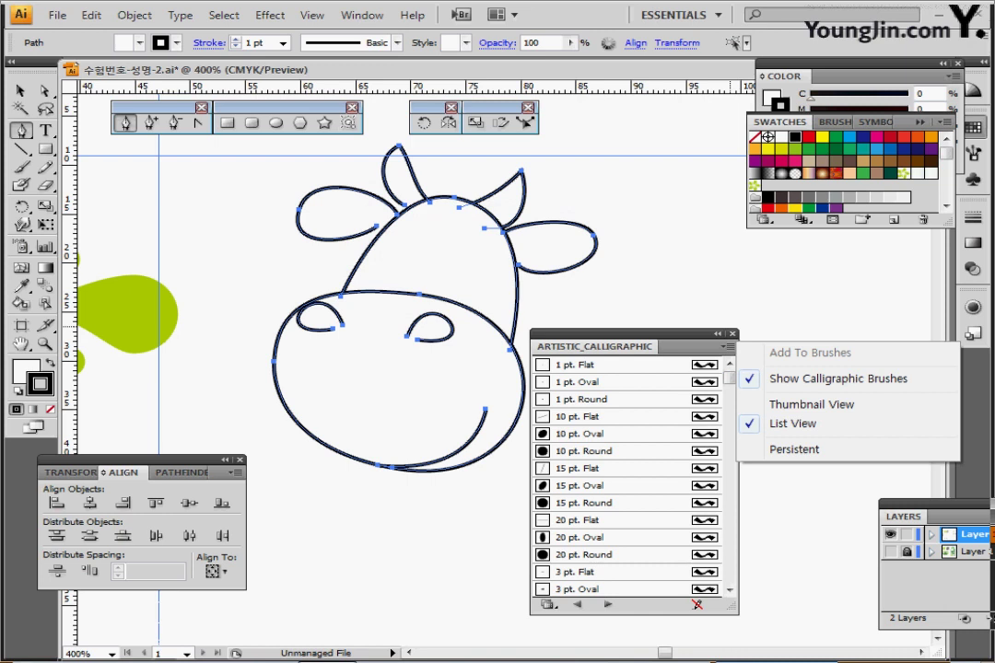
pyautogui.click(719, 334)
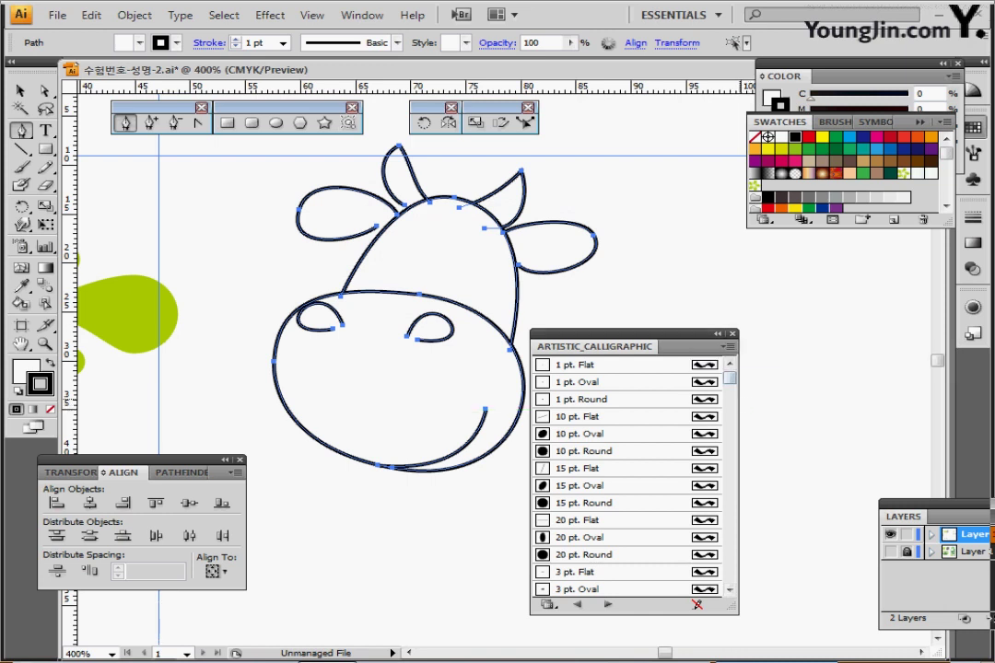
pyautogui.click(576, 365)
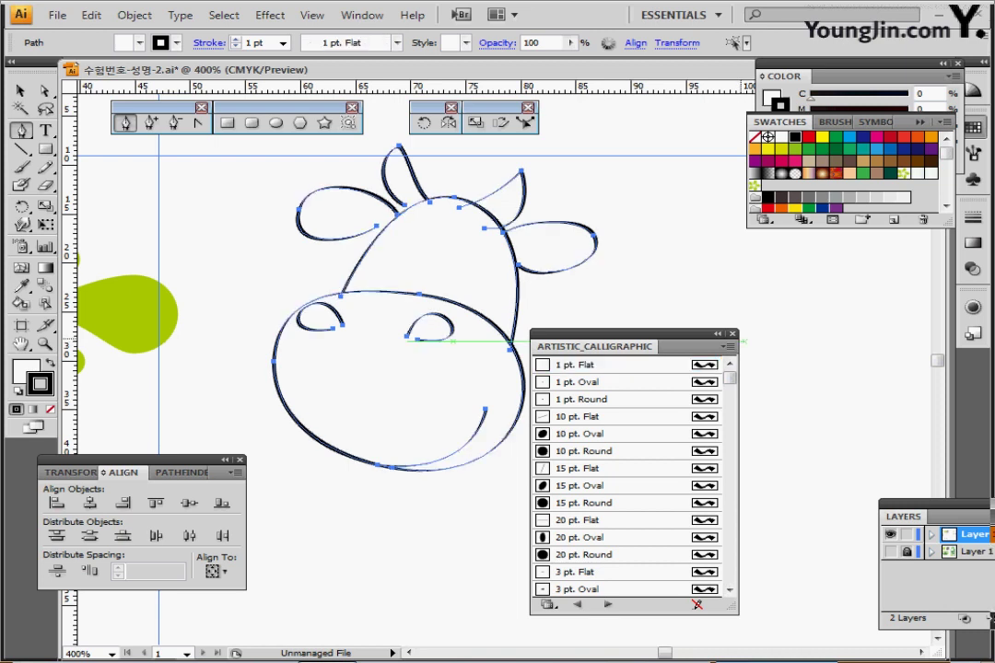
pyautogui.click(732, 334)
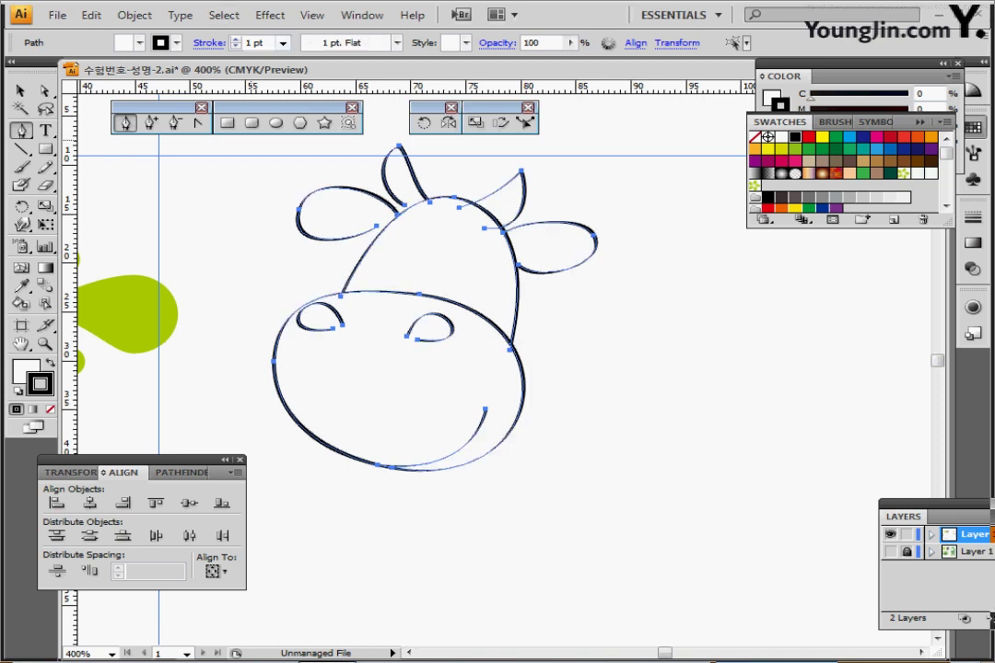
# - Set the head paths' stroke weight to 2 pt and expand their appearance into filled shapes
pyautogui.click(283, 43)
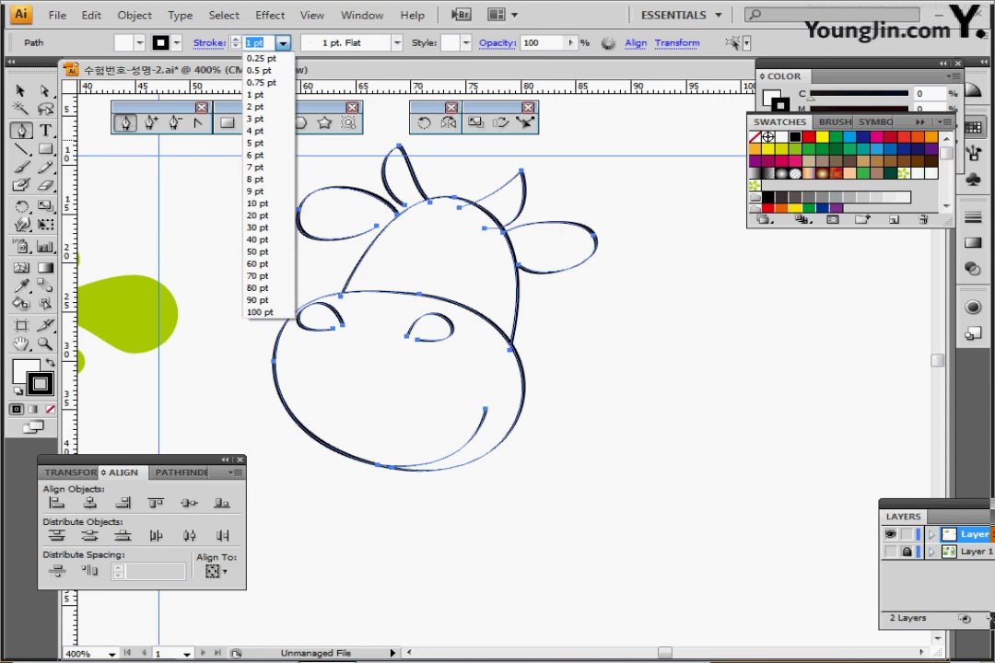
pyautogui.click(258, 106)
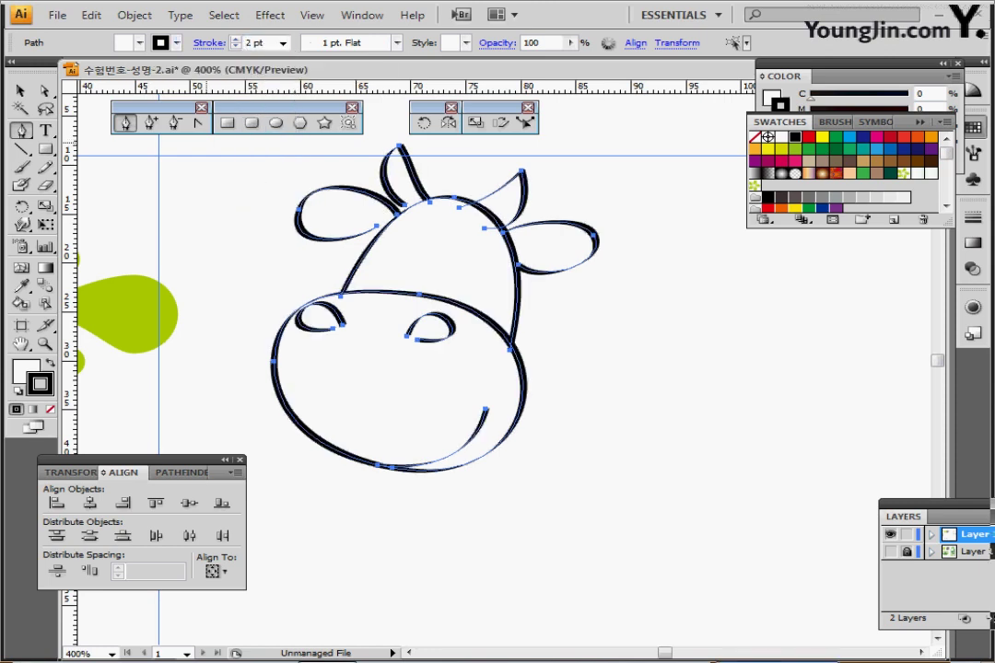
pyautogui.click(135, 14)
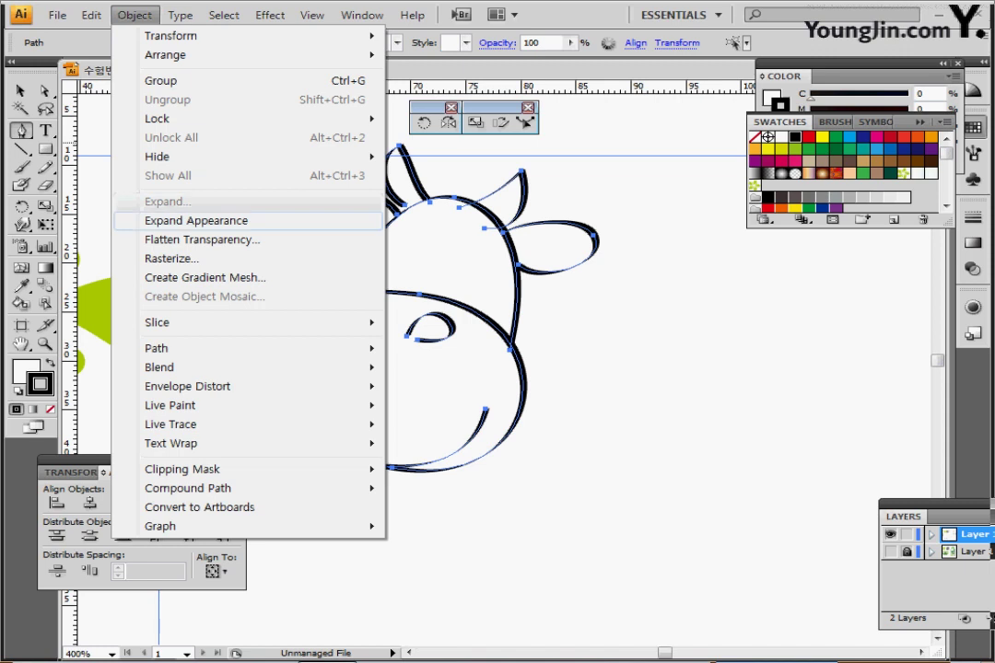
pyautogui.click(196, 220)
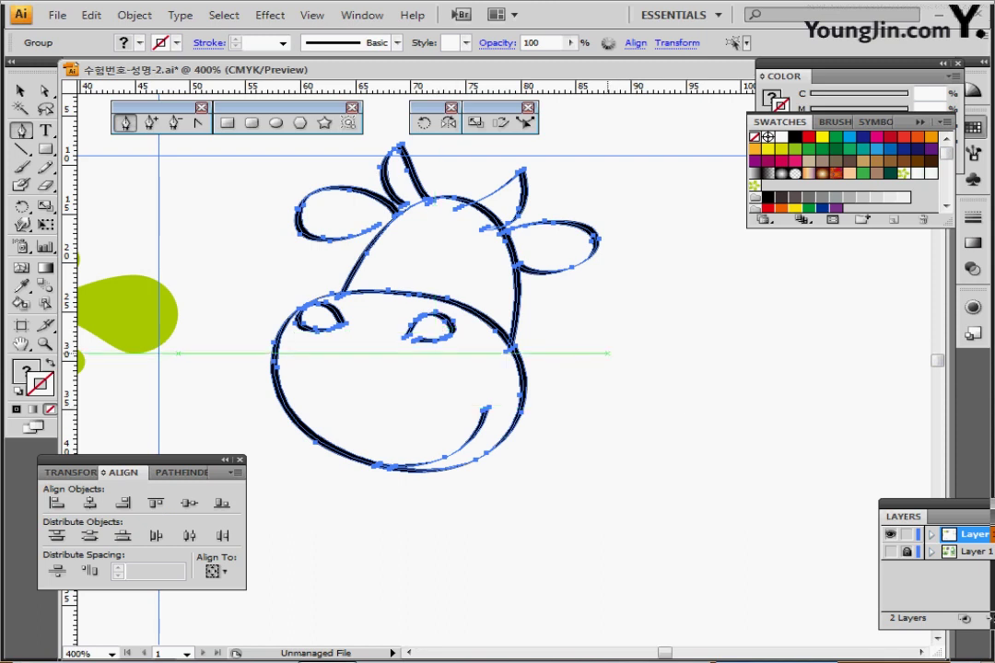
pyautogui.hotkey('ctrl', 'shift', 'a')
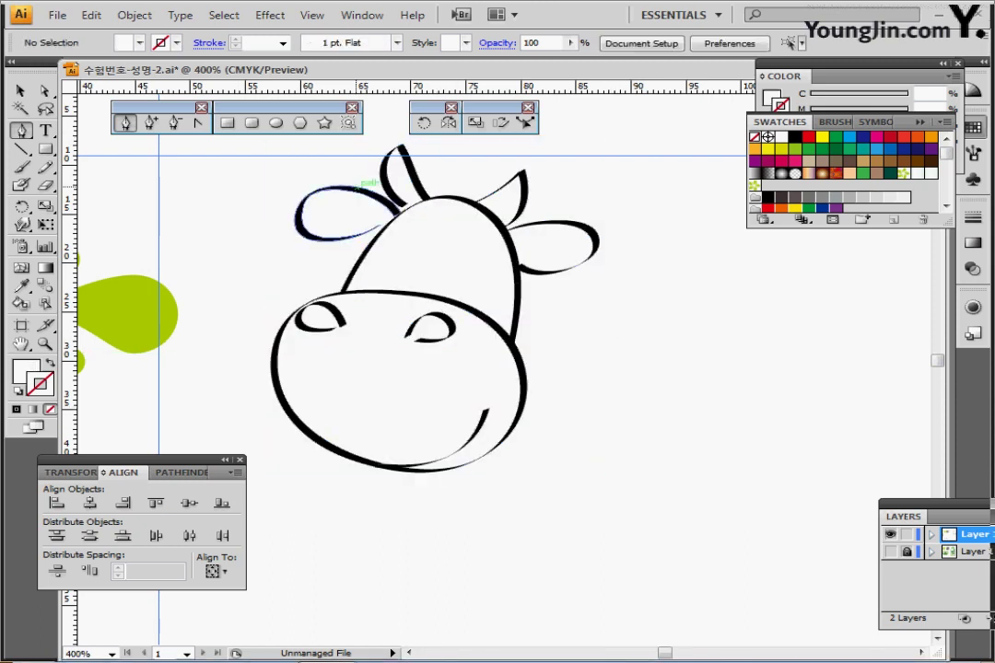
pyautogui.keyDown('ctrl'); pyautogui.click(356, 191); pyautogui.keyUp('ctrl')
pyautogui.keyDown('ctrl'); pyautogui.click(231, 254); pyautogui.keyUp('ctrl')
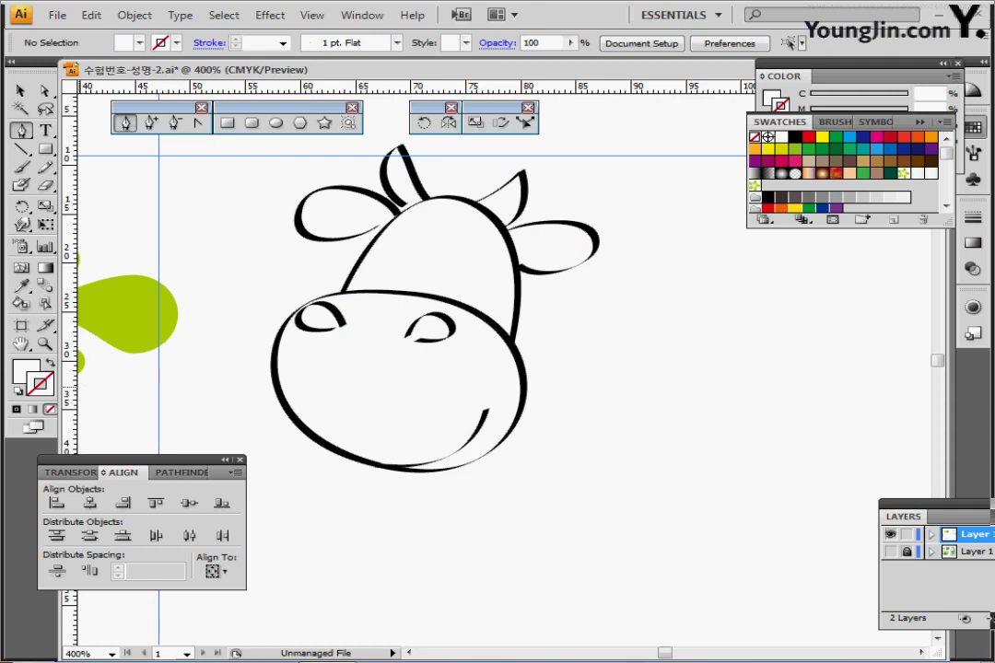
# - With nothing selected, set the fill colour to black, keeping the stroke at none
pyautogui.click(22, 370)
pyautogui.click(123, 42)
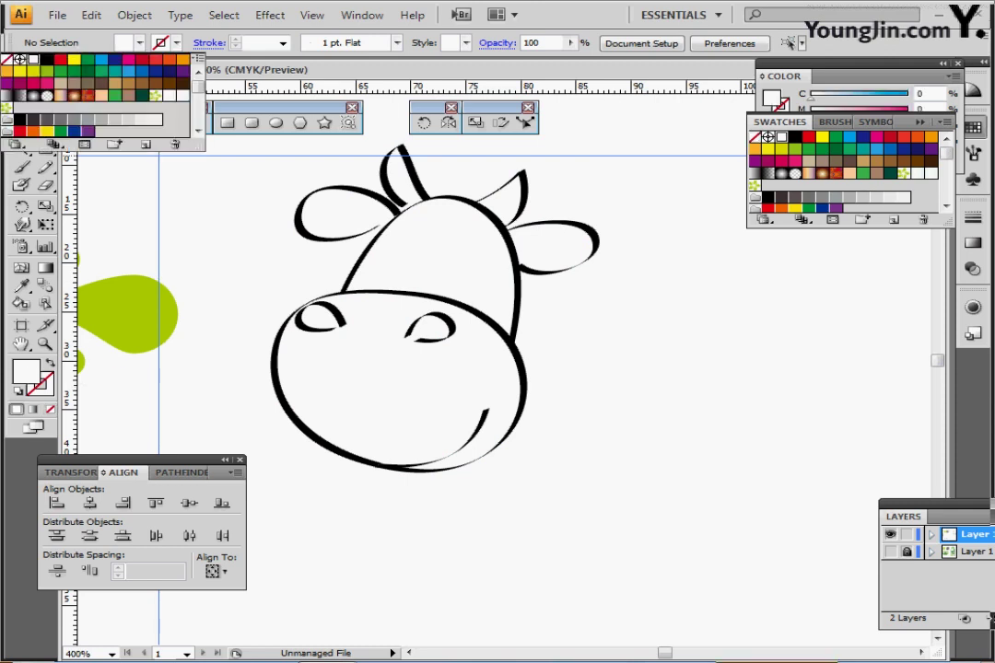
pyautogui.click(46, 59)
pyautogui.click(215, 214)
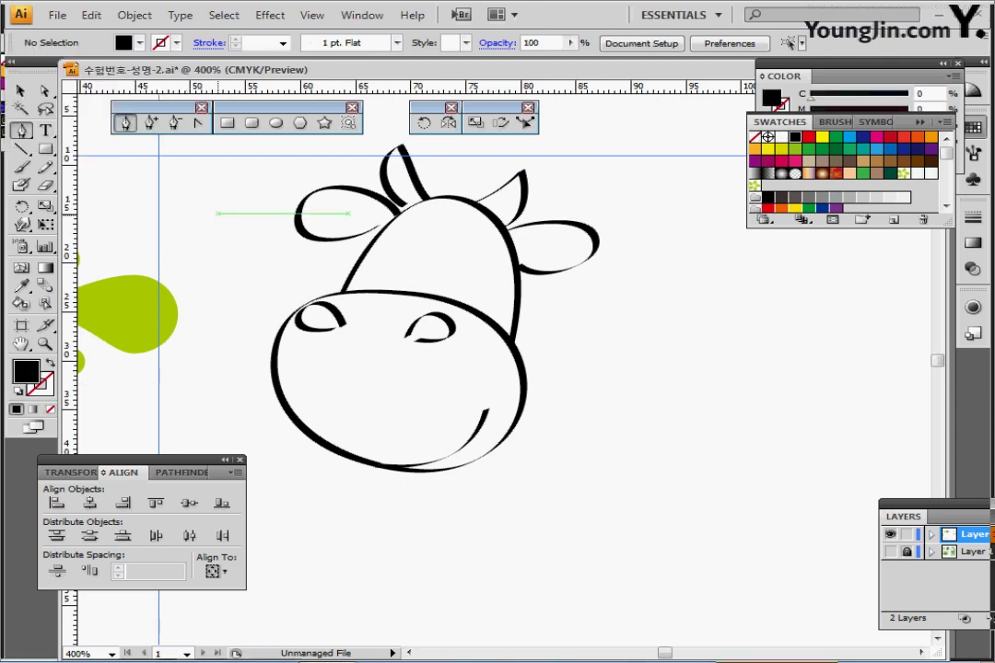
# - Hide the drawing layer, and show and unlock the template layer, Layer 1
pyautogui.moveTo(424, 450); pyautogui.dragTo(415, 463)
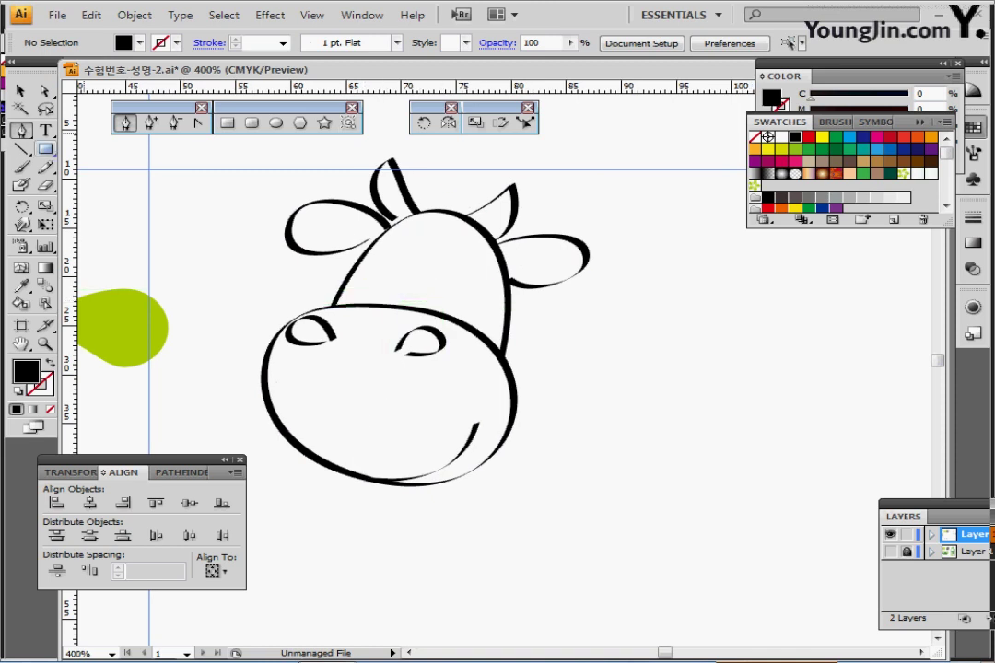
pyautogui.hotkey('ctrl', 'y')
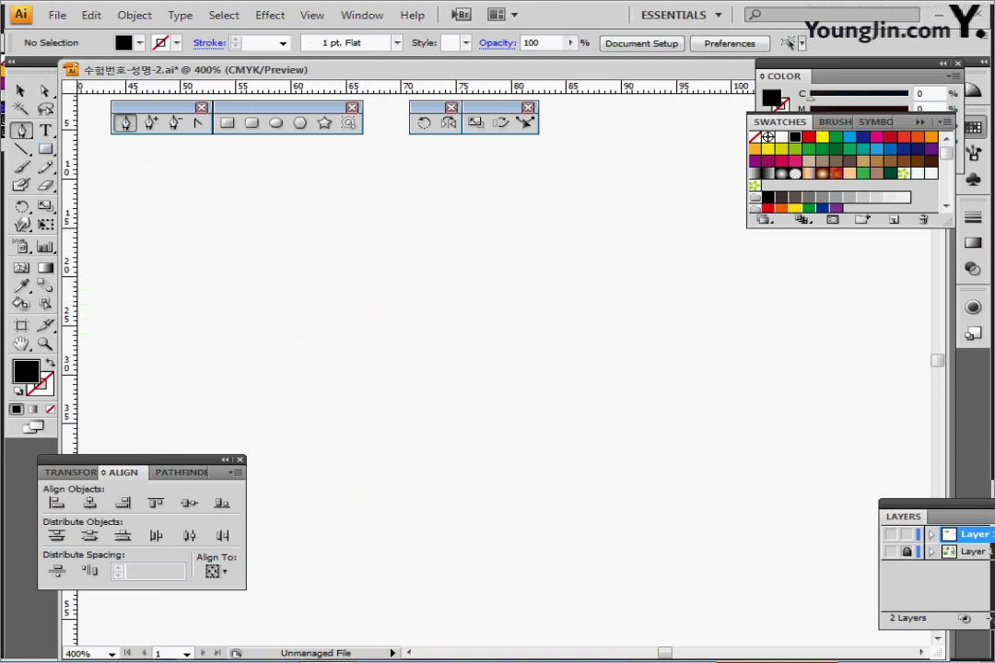
pyautogui.click(890, 552)
# - Copy the template cow's two eyes and black patch in place onto the drawing layer, then show that layer and hide the template layer
pyautogui.keyDown('ctrl'); pyautogui.click(380, 292); pyautogui.keyUp('ctrl')
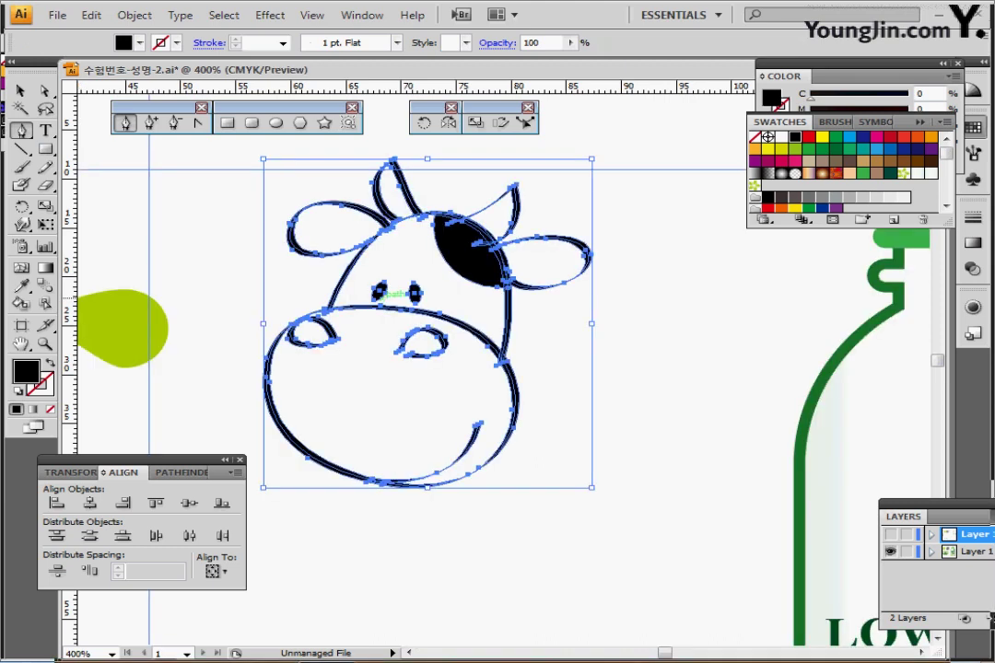
pyautogui.keyDown('ctrl'); pyautogui.doubleClick(379, 291); pyautogui.keyUp('ctrl')
pyautogui.keyDown('ctrl'); pyautogui.click(379, 291); pyautogui.keyUp('ctrl')
pyautogui.keyDown('ctrl'); pyautogui.keyDown('shift'); pyautogui.click(360, 251); pyautogui.keyUp('shift'); pyautogui.keyUp('ctrl')
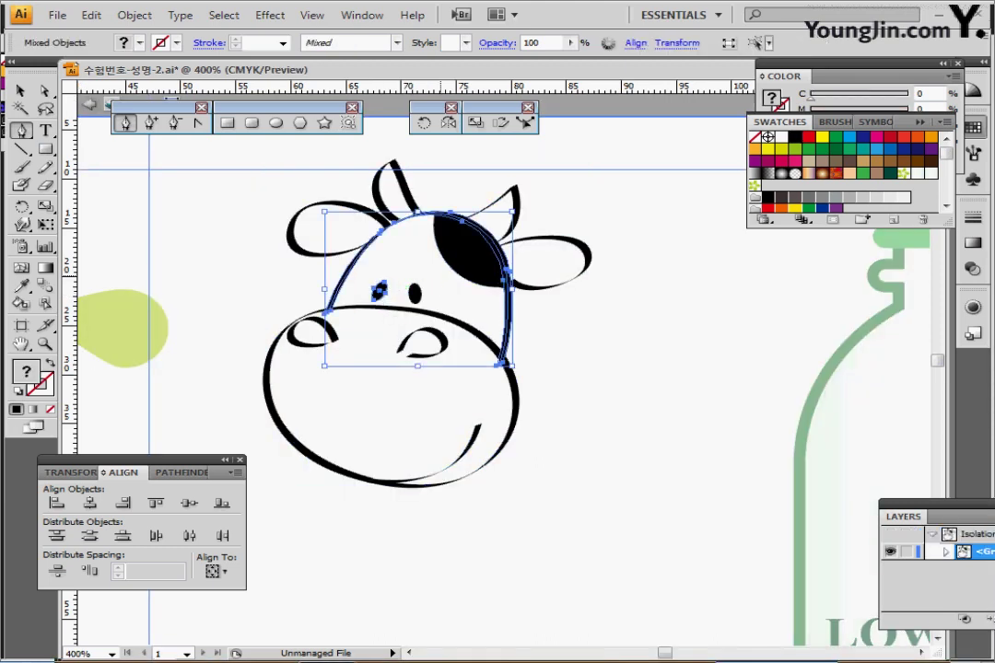
pyautogui.click(414, 293)
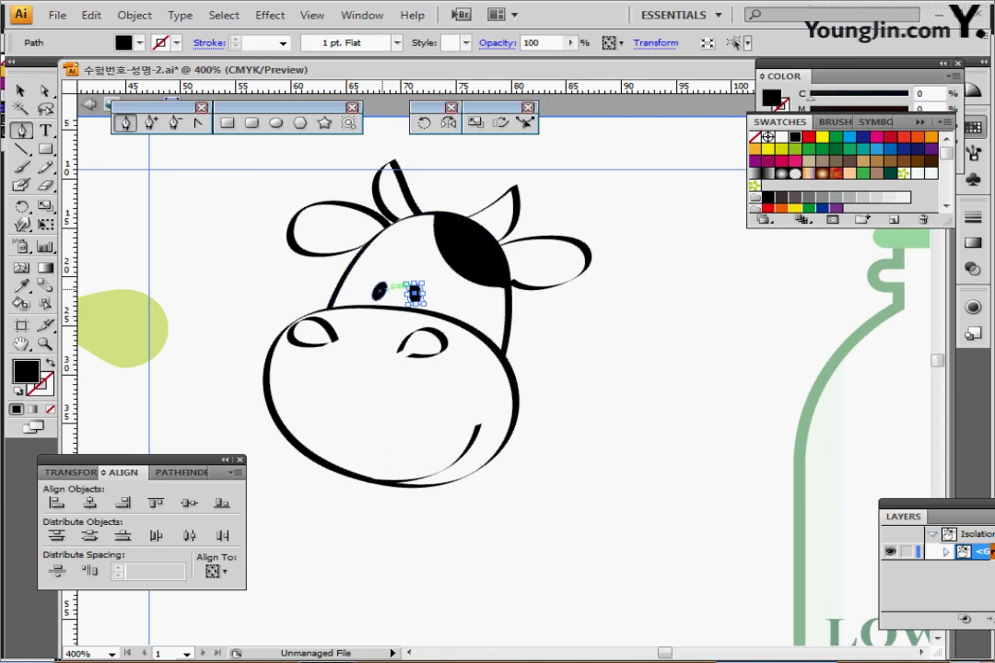
pyautogui.keyDown('ctrl'); pyautogui.keyDown('shift'); pyautogui.click(450, 266); pyautogui.keyUp('shift'); pyautogui.keyUp('ctrl')
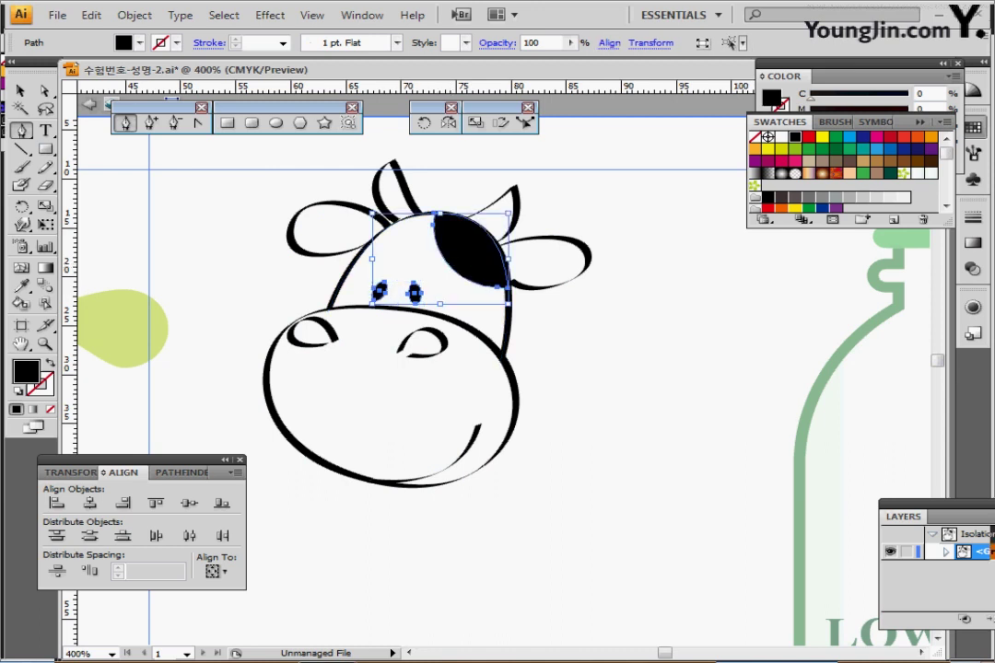
pyautogui.click(890, 551)
pyautogui.press('Escape')
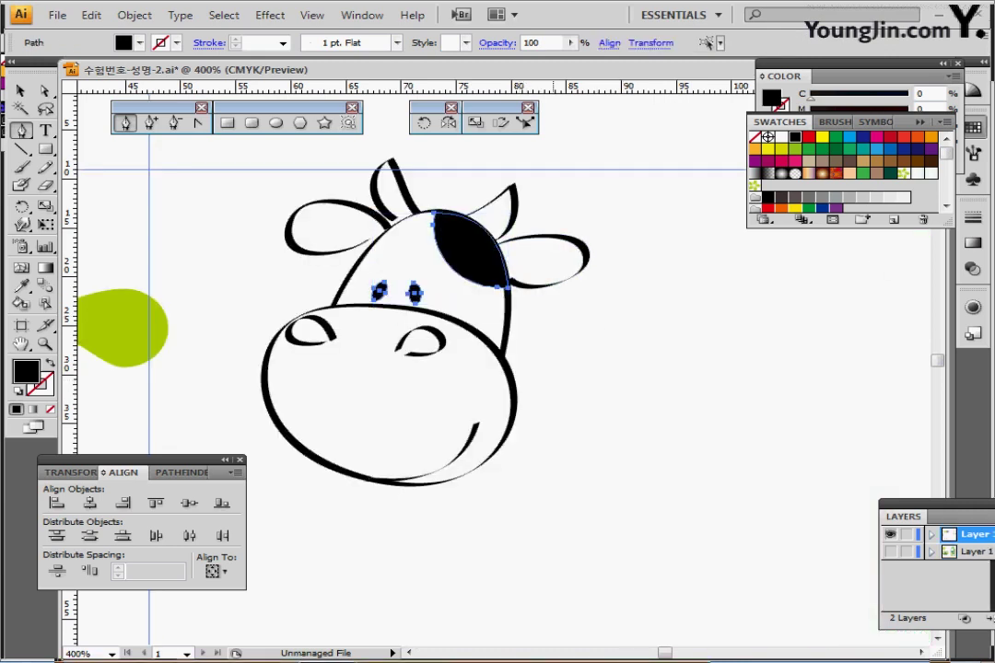
pyautogui.keyDown('ctrl'); pyautogui.click(618, 344); pyautogui.keyUp('ctrl')
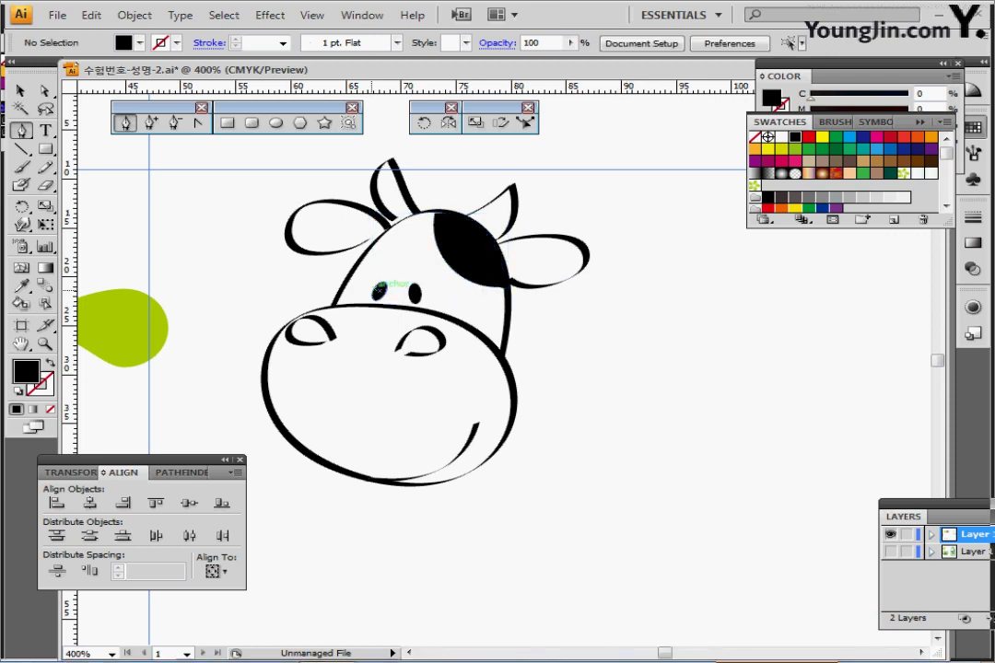
pyautogui.keyDown('ctrl'); pyautogui.click(378, 291); pyautogui.keyUp('ctrl')
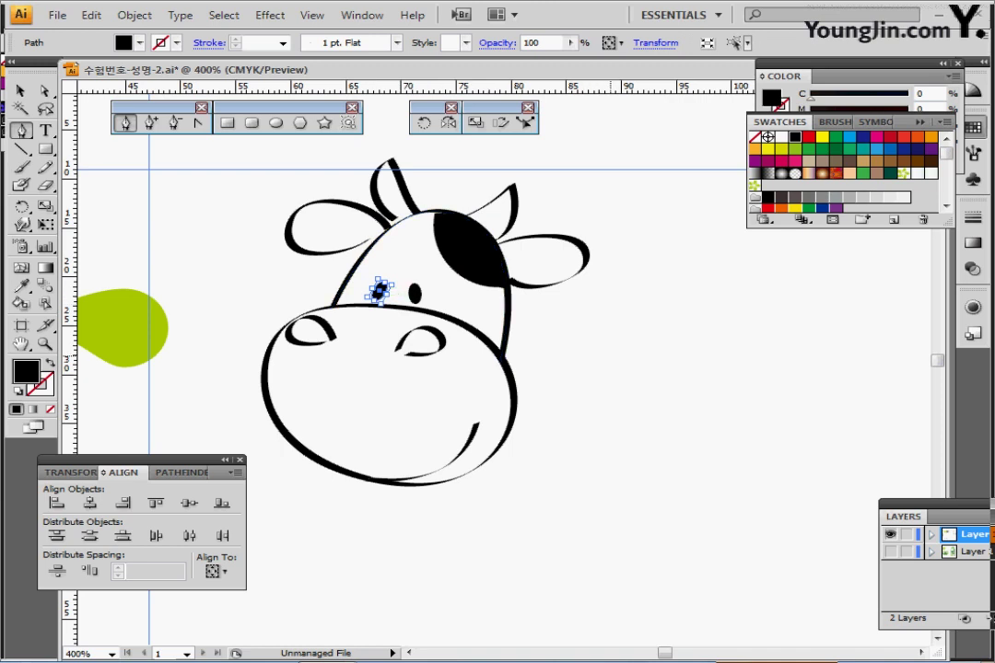
pyautogui.keyDown('ctrl'); pyautogui.click(610, 354); pyautogui.keyUp('ctrl')
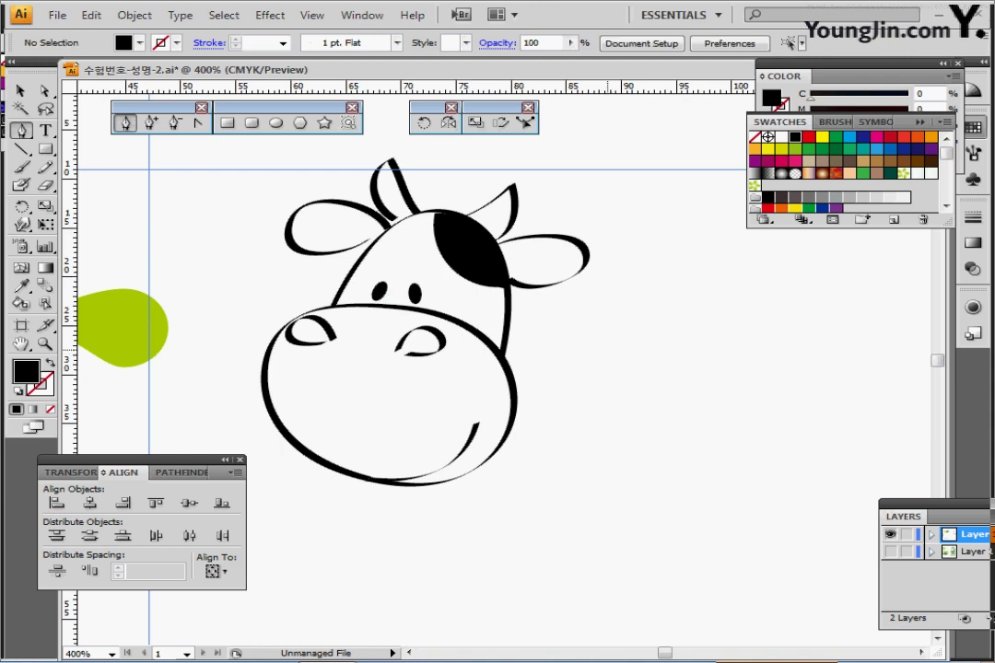
pyautogui.click(497, 410)
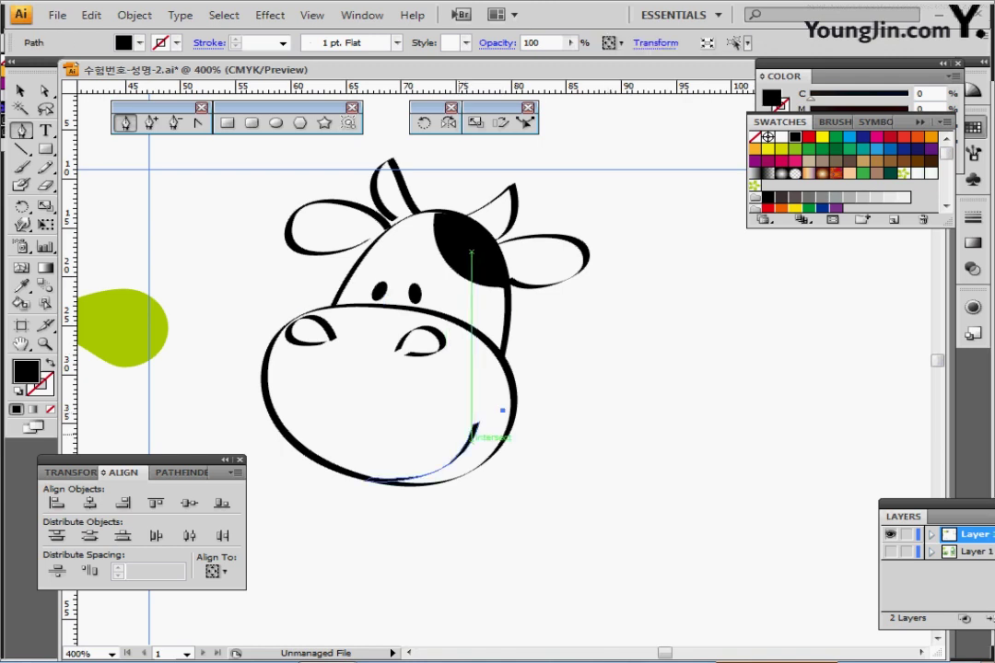
# - With nothing selected, restore the default white fill and 1 pt black stroke
pyautogui.hotkey('ctrl', '-')
pyautogui.hotkey('ctrl', '-')
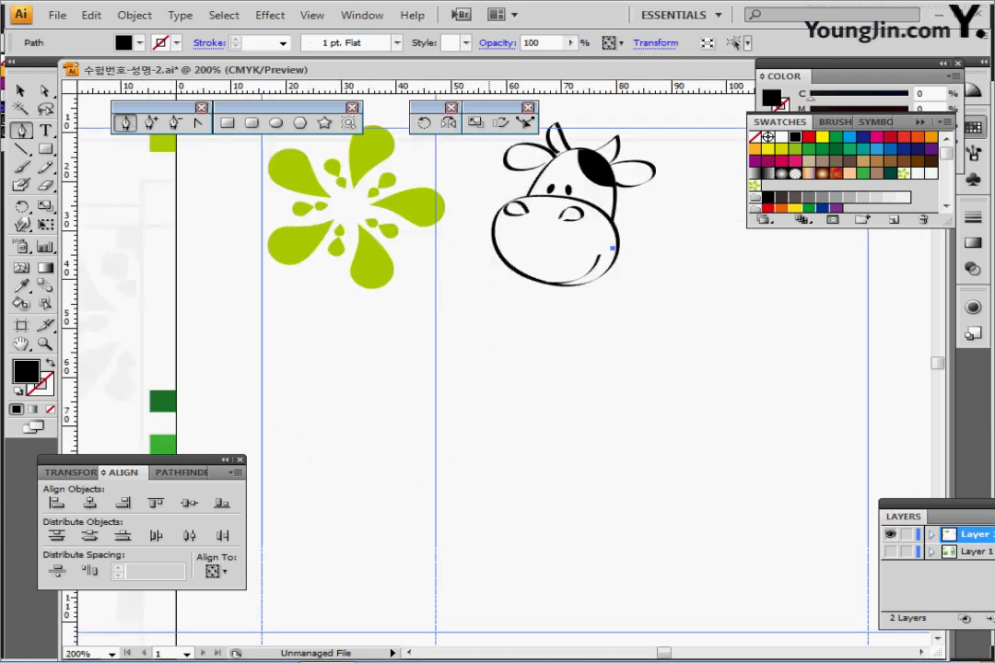
pyautogui.moveTo(477, 426); pyautogui.dragTo(467, 409)
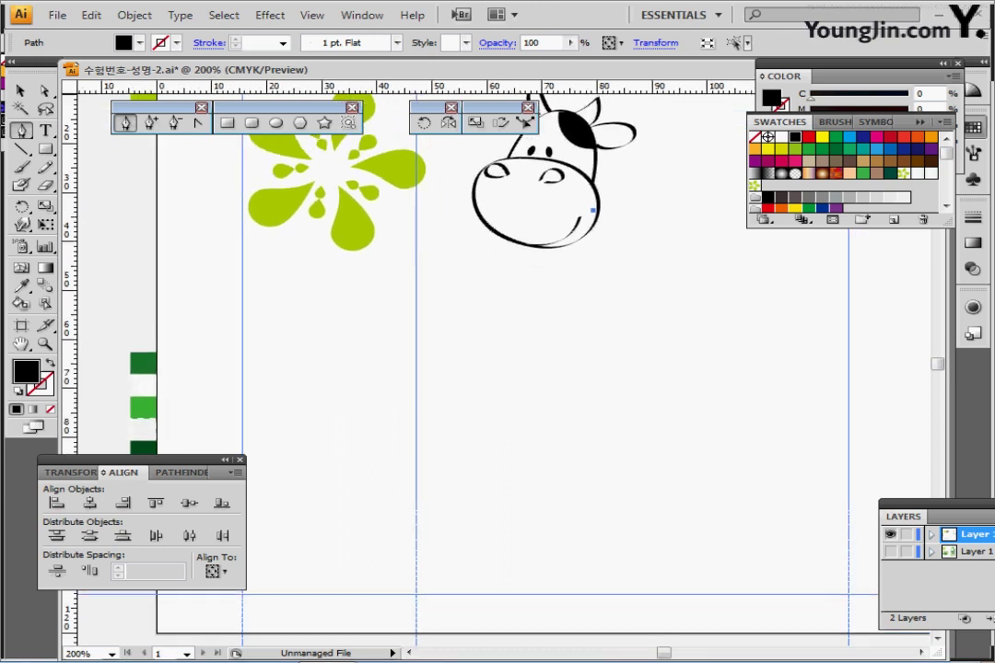
pyautogui.hotkey('ctrl', 'shift', 'a')
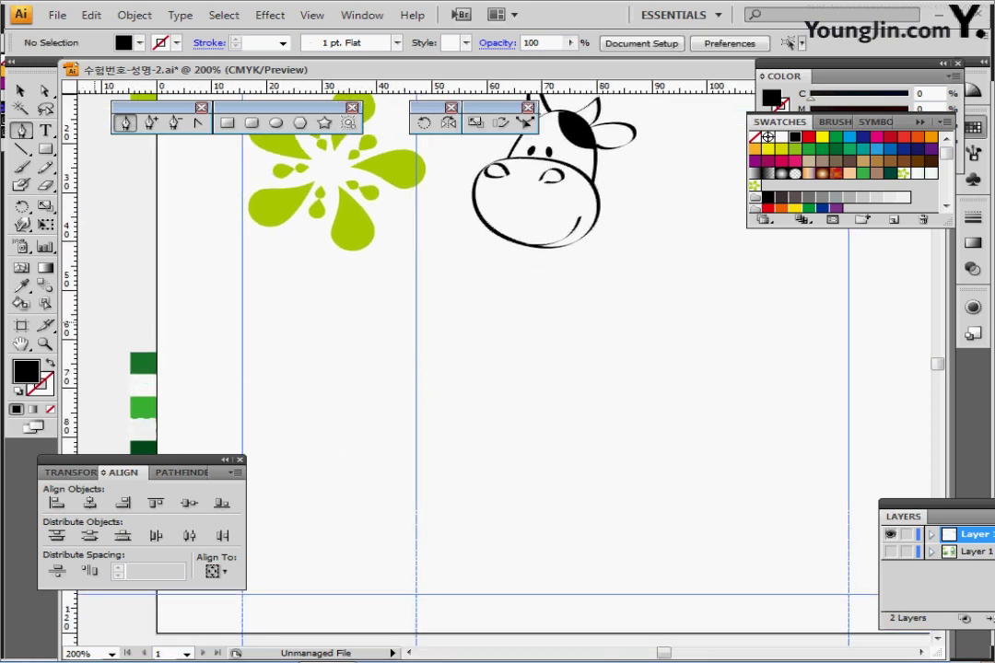
pyautogui.press('d')
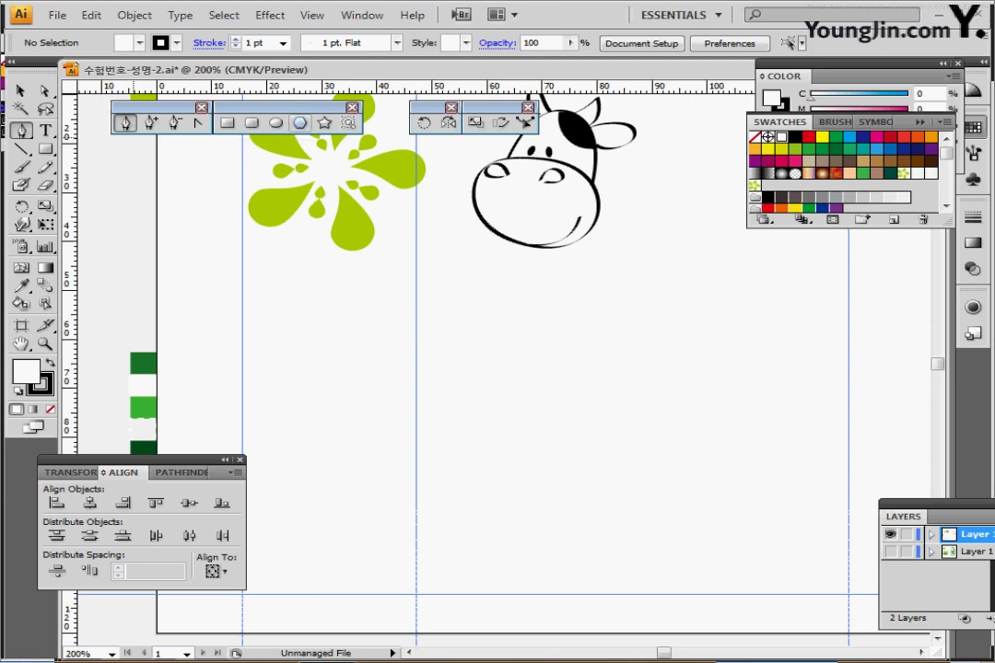
# - Create an 8-sided polygon with a 30 mm radius and place it in the empty area below the flower and cow
pyautogui.click(300, 123)
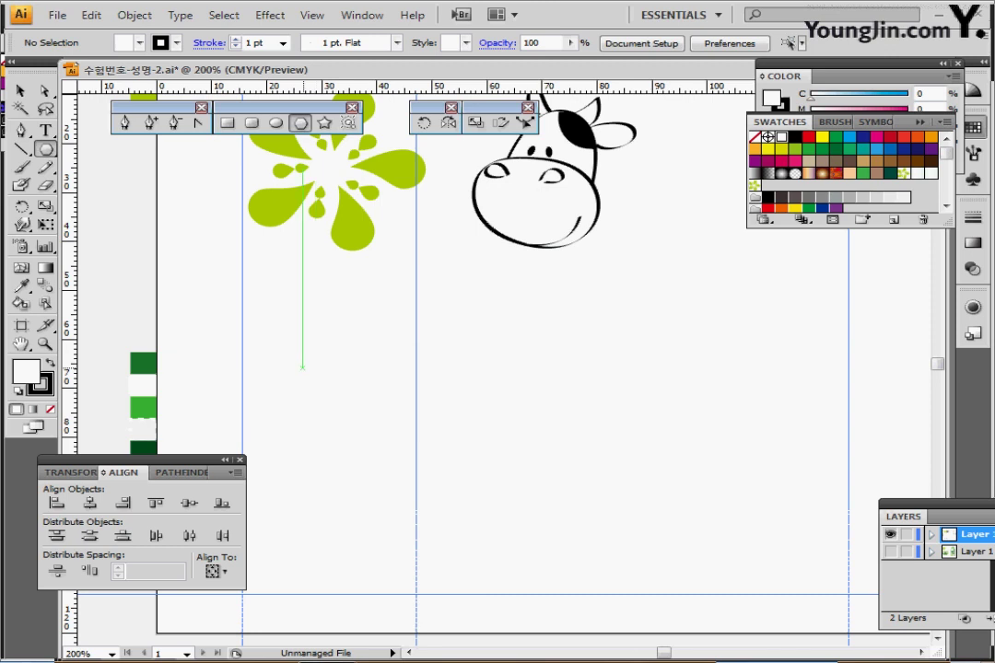
pyautogui.click(302, 367)
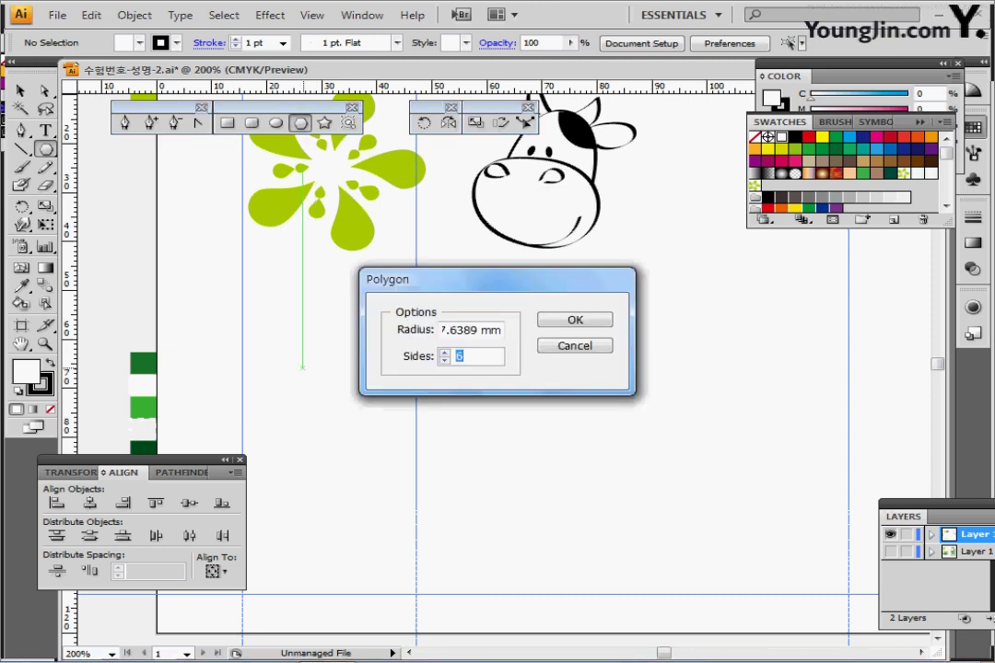
pyautogui.write('30')
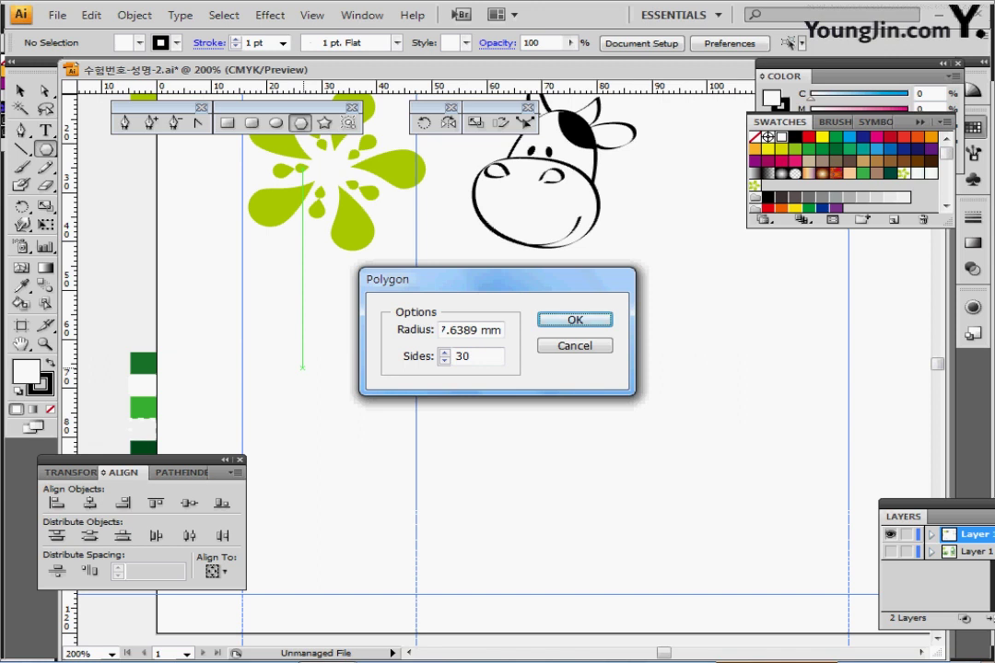
pyautogui.hotkey('shift', 'Tab')
pyautogui.write('30')
pyautogui.press('Tab')
pyautogui.write('8')
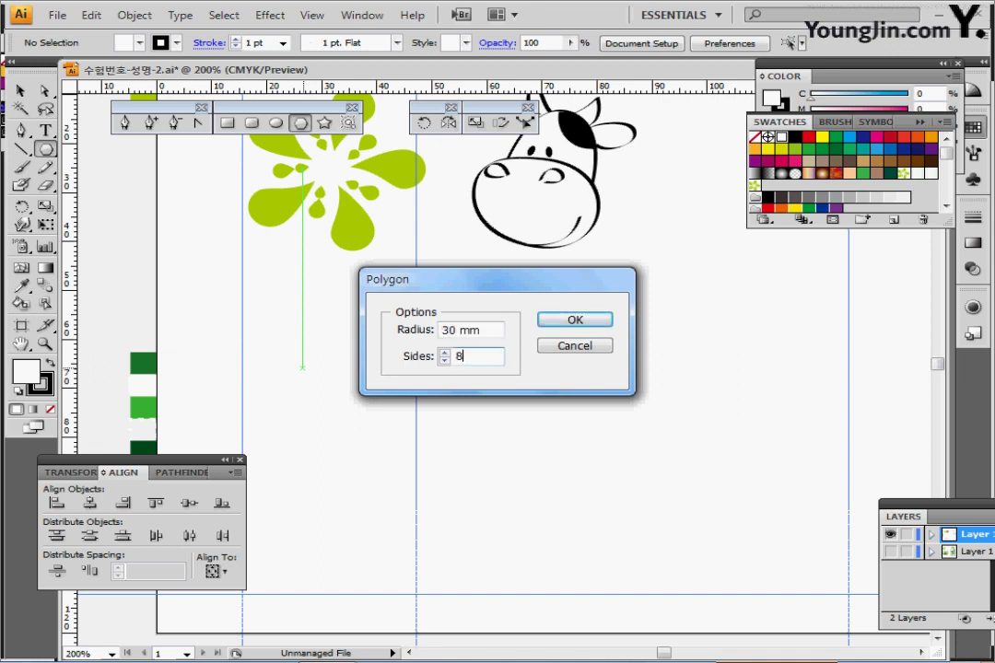
pyautogui.press('Return')
pyautogui.moveTo(365, 386); pyautogui.dragTo(477, 457)
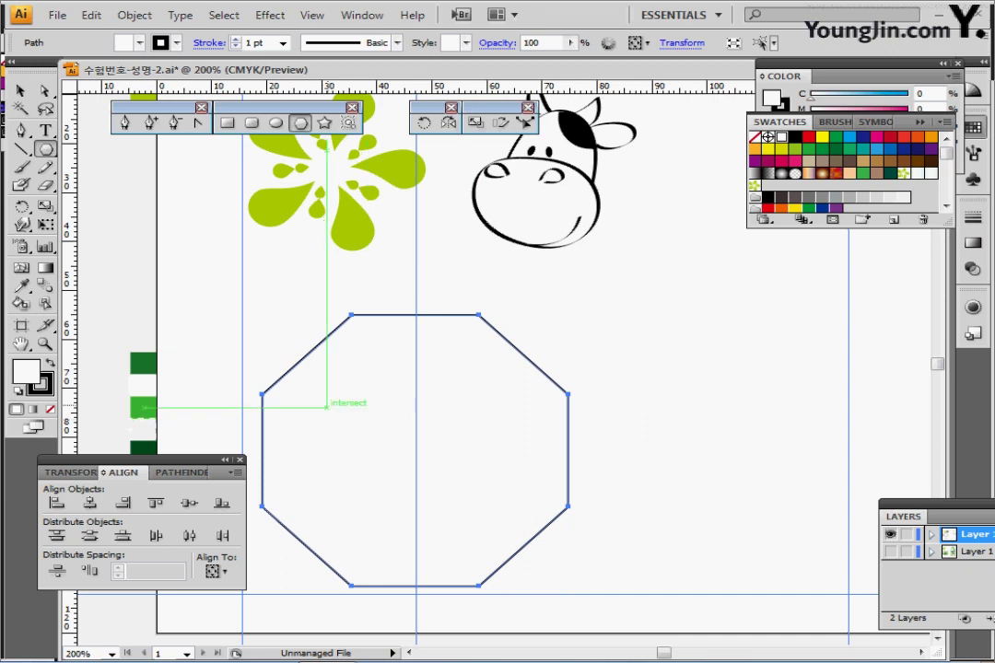
# - Remove the octagon's two uppermost anchor points and join the open ends with a straight edge
pyautogui.click(45, 90)
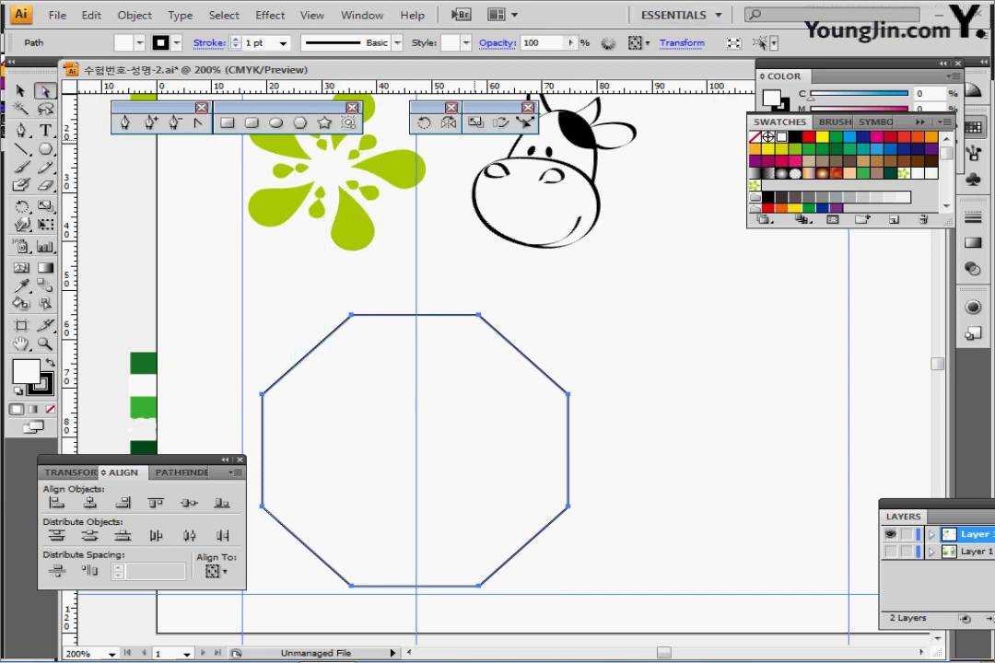
pyautogui.moveTo(324, 288); pyautogui.dragTo(532, 313)
pyautogui.moveTo(325, 268); pyautogui.dragTo(507, 333)
pyautogui.press('Delete')
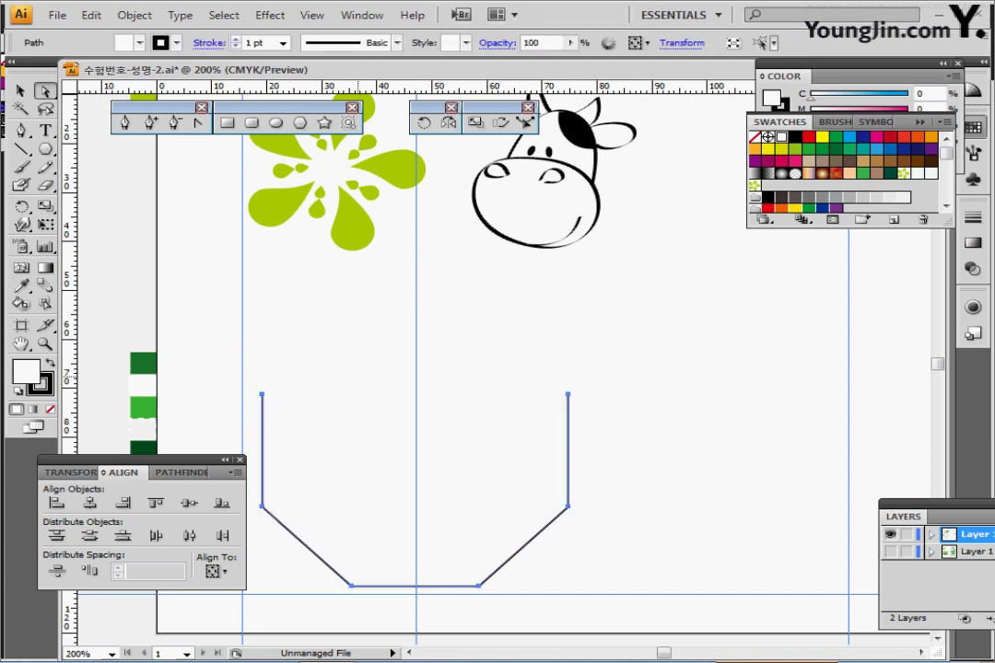
pyautogui.moveTo(224, 371); pyautogui.dragTo(592, 399)
pyautogui.rightClick(588, 338)
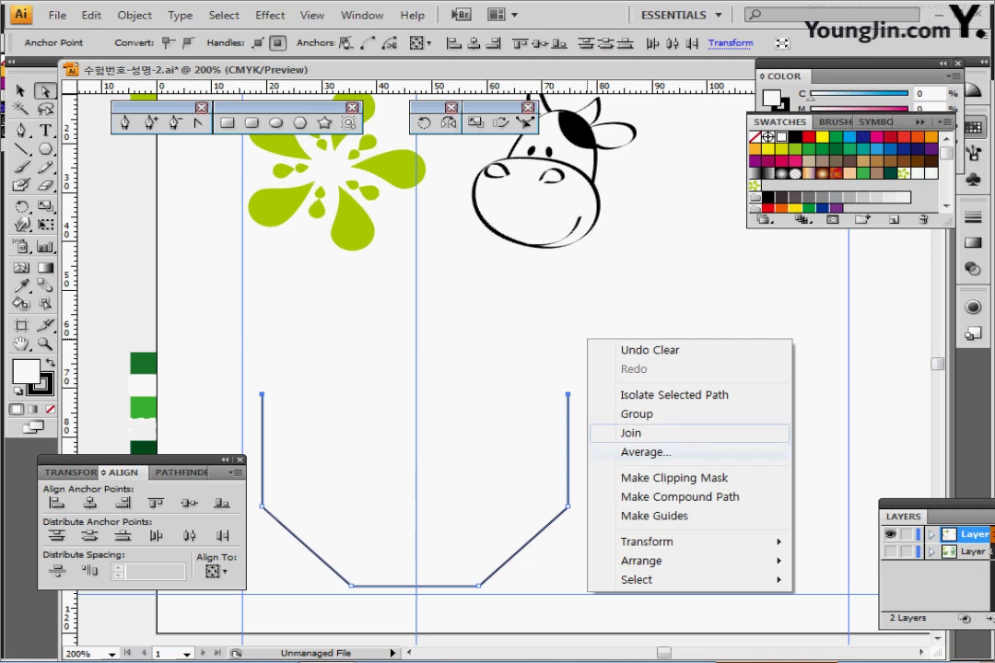
pyautogui.click(644, 433)
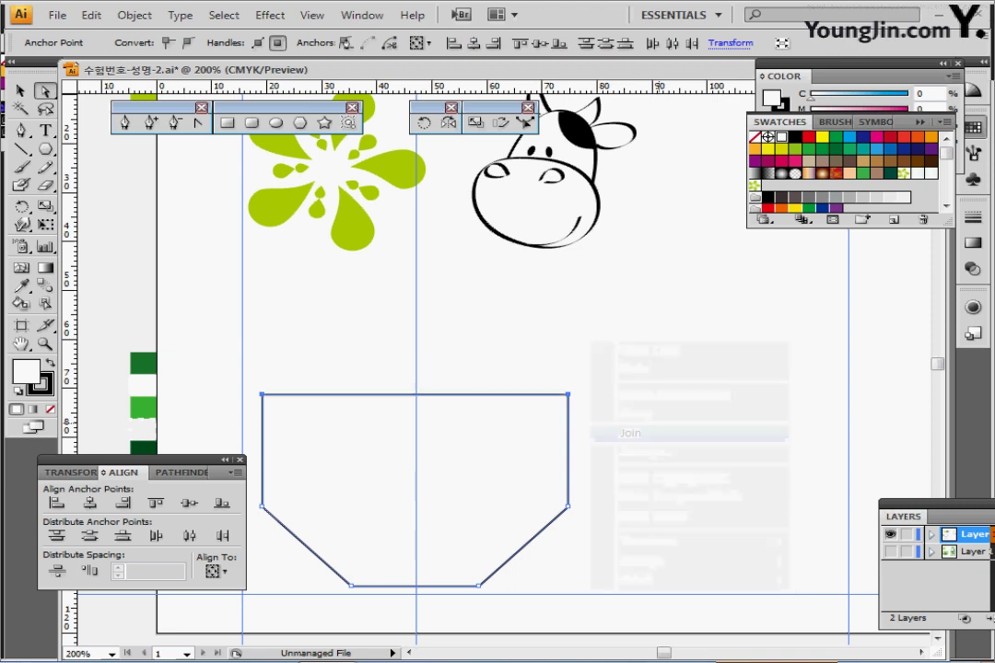
pyautogui.click(681, 406)
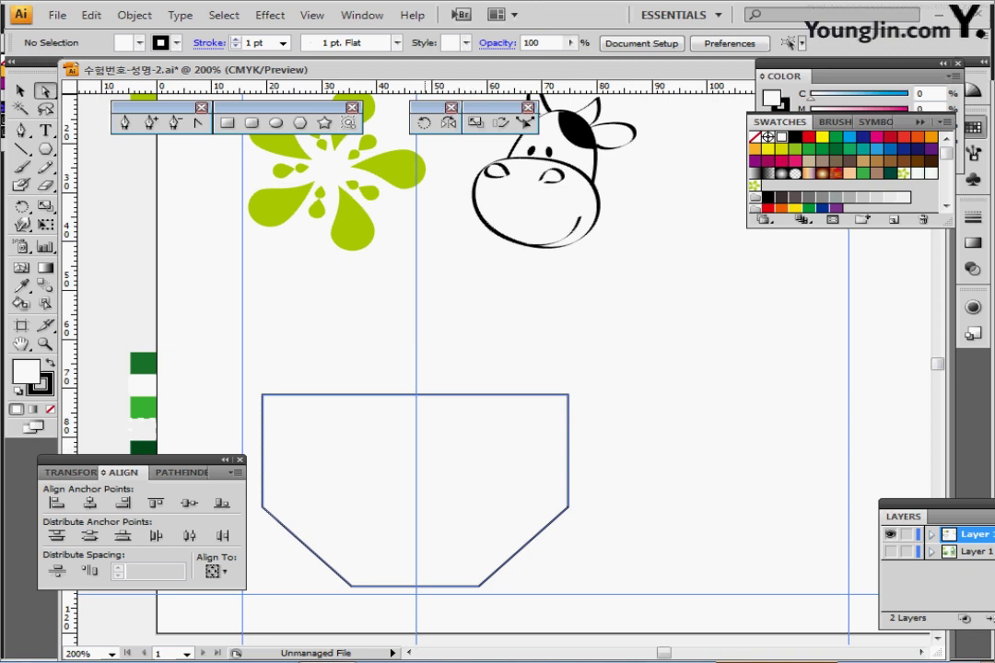
# - Round the pocket-shaped outline's corners with a 1 mm radius and expand its appearance
pyautogui.click(413, 395)
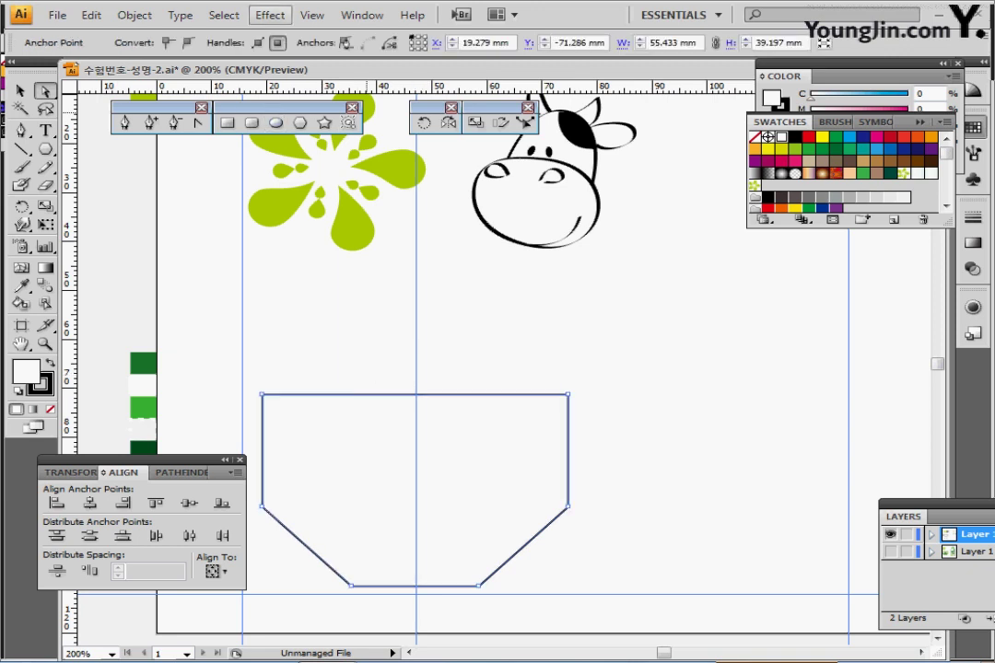
pyautogui.click(270, 14)
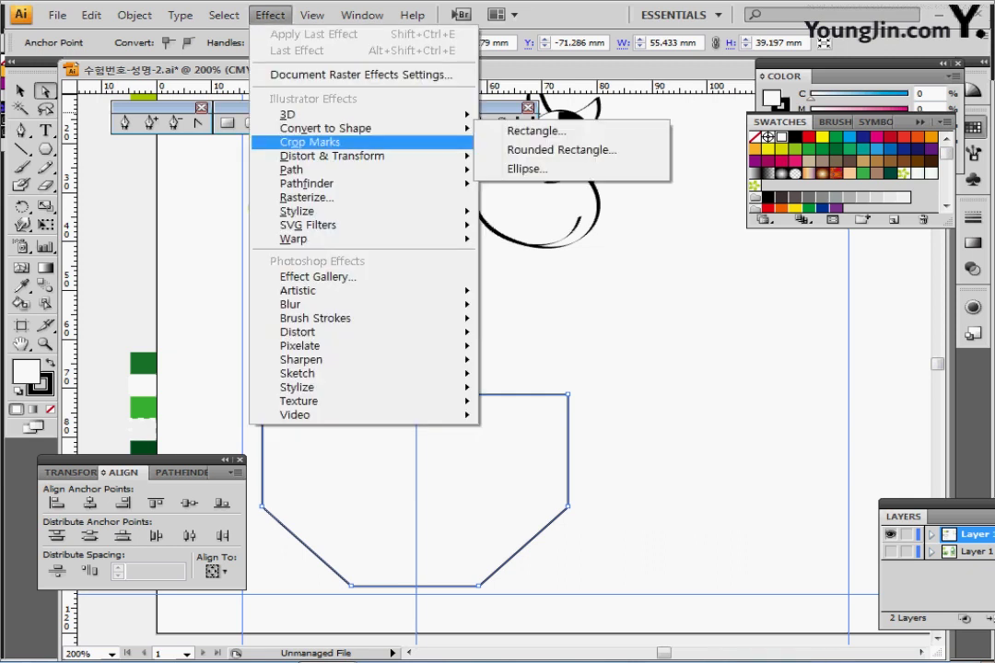
pyautogui.moveTo(387, 211)
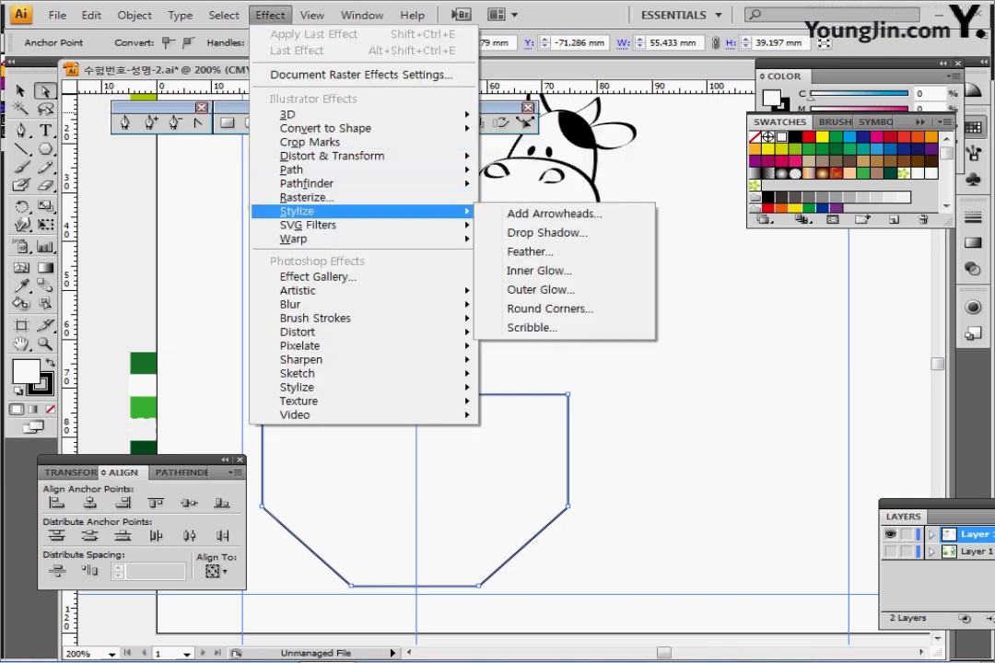
pyautogui.click(550, 308)
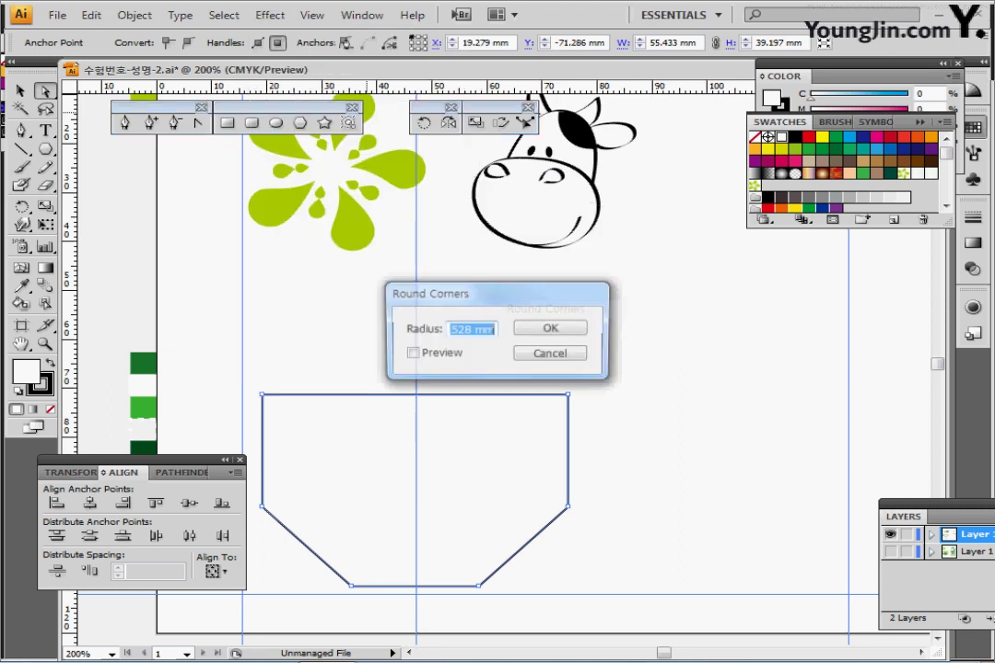
pyautogui.write('1')
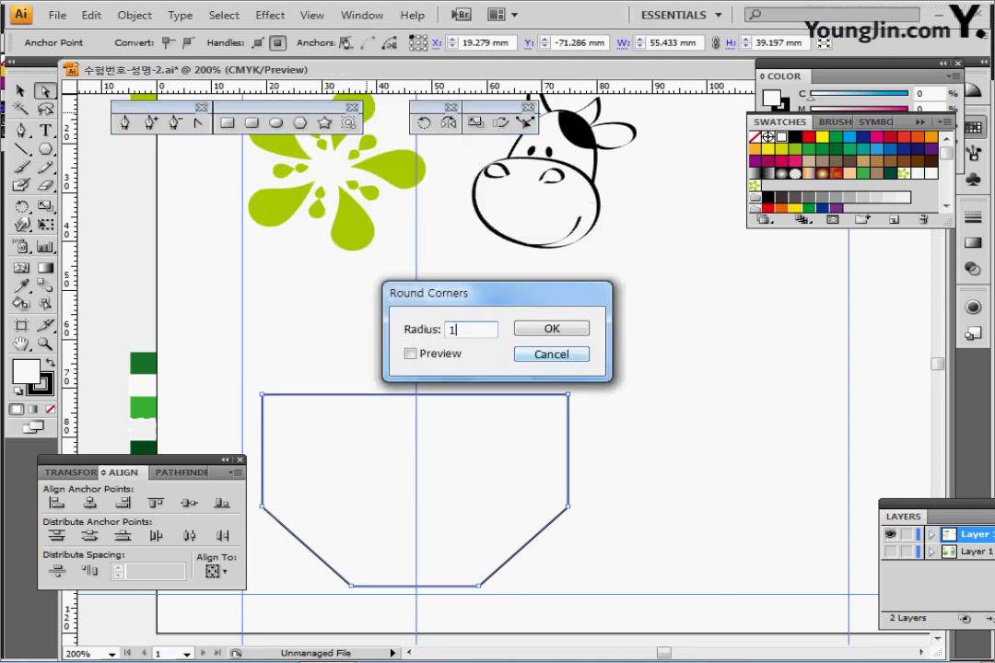
pyautogui.press('Return')
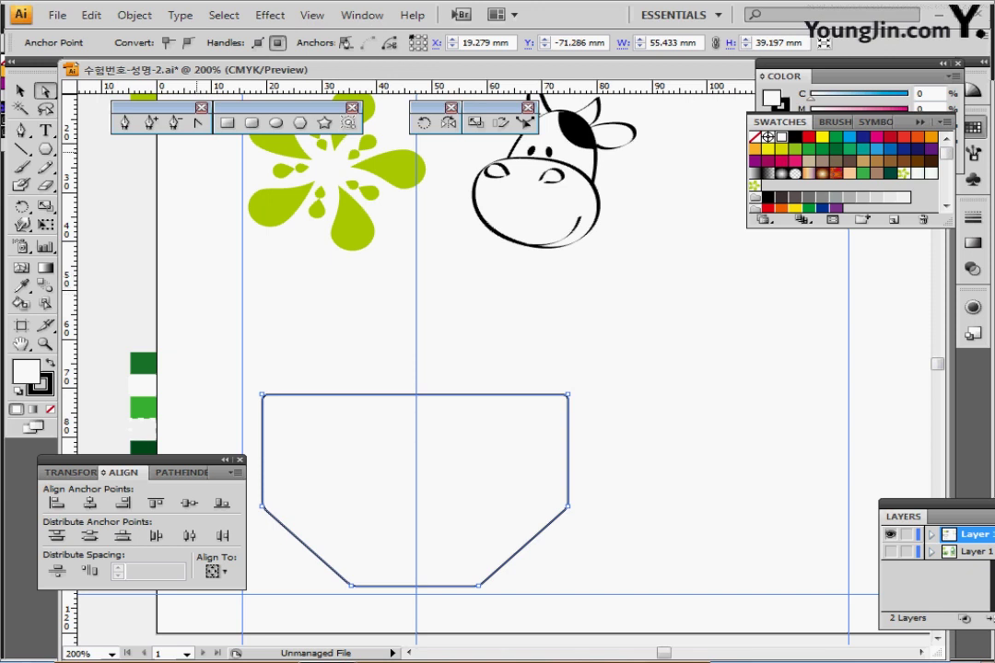
pyautogui.click(134, 15)
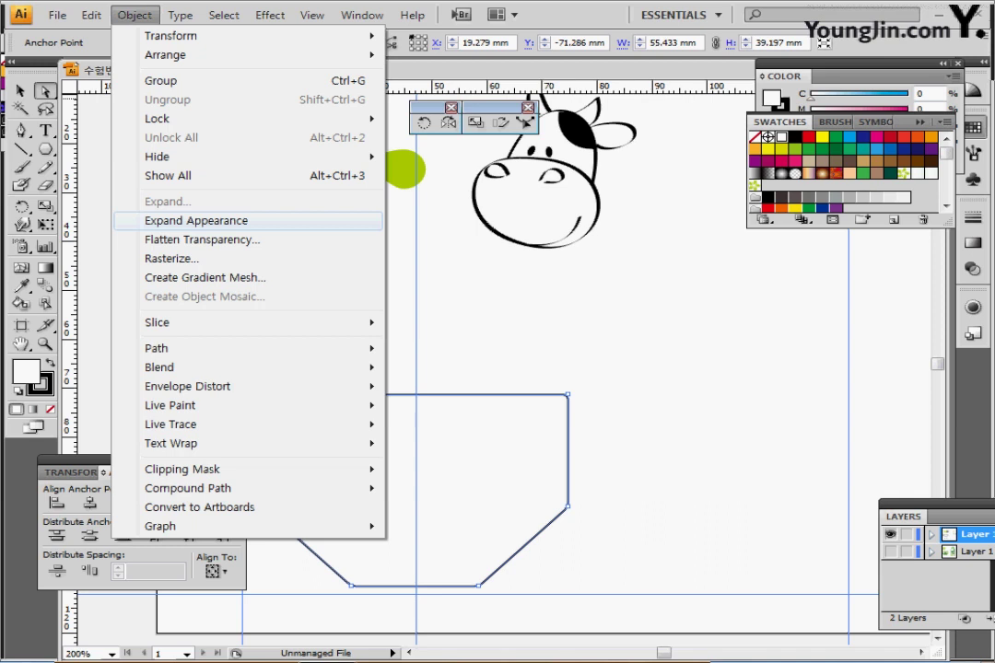
pyautogui.click(196, 220)
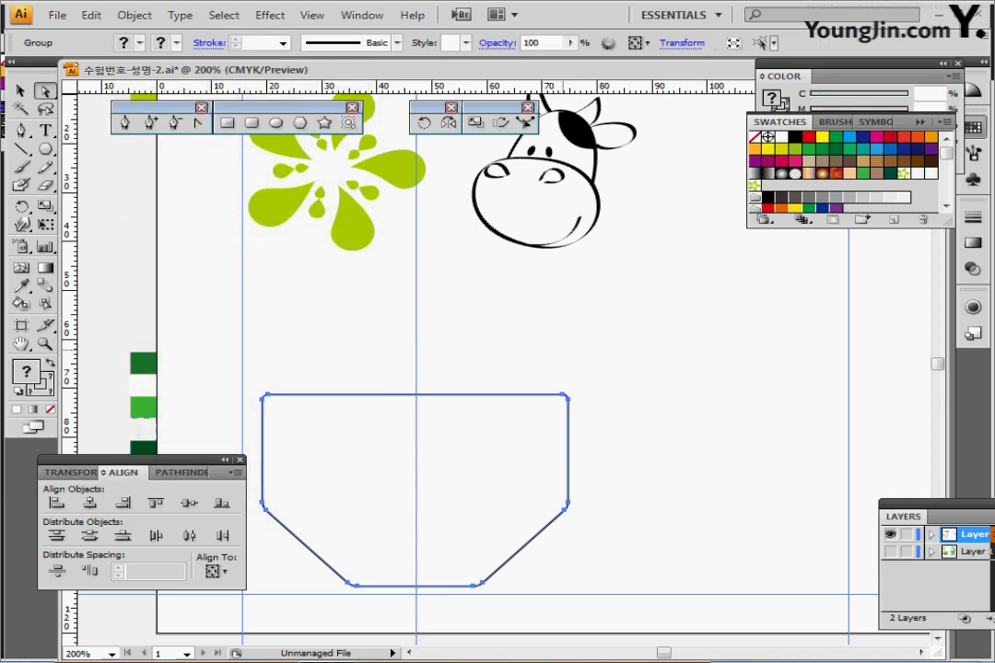
# - Offset the rounded outline by -4 mm to add a smaller copy inside it
pyautogui.click(135, 14)
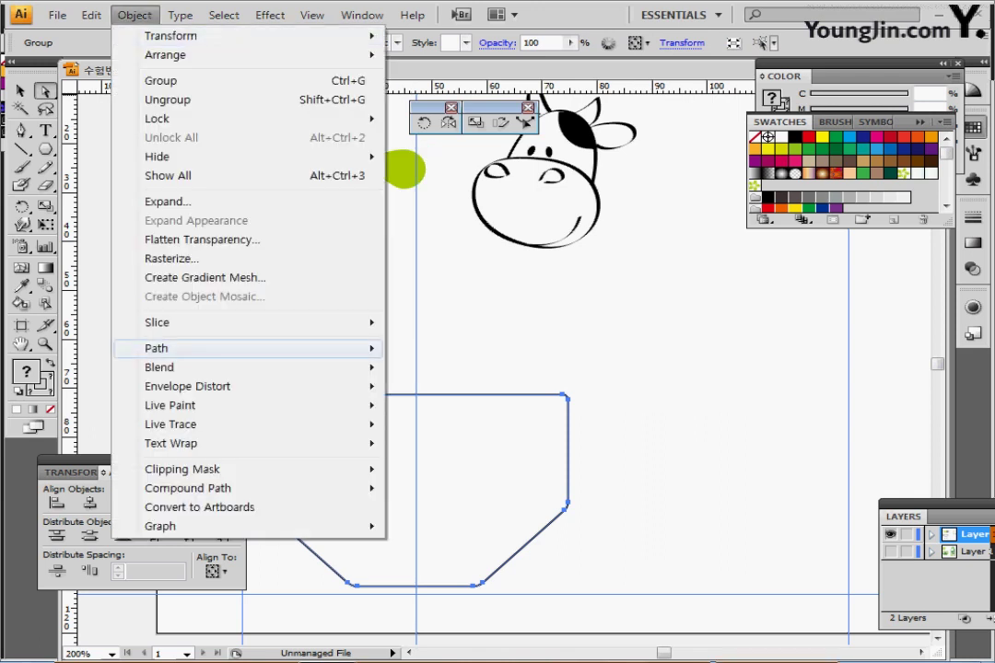
pyautogui.moveTo(157, 348)
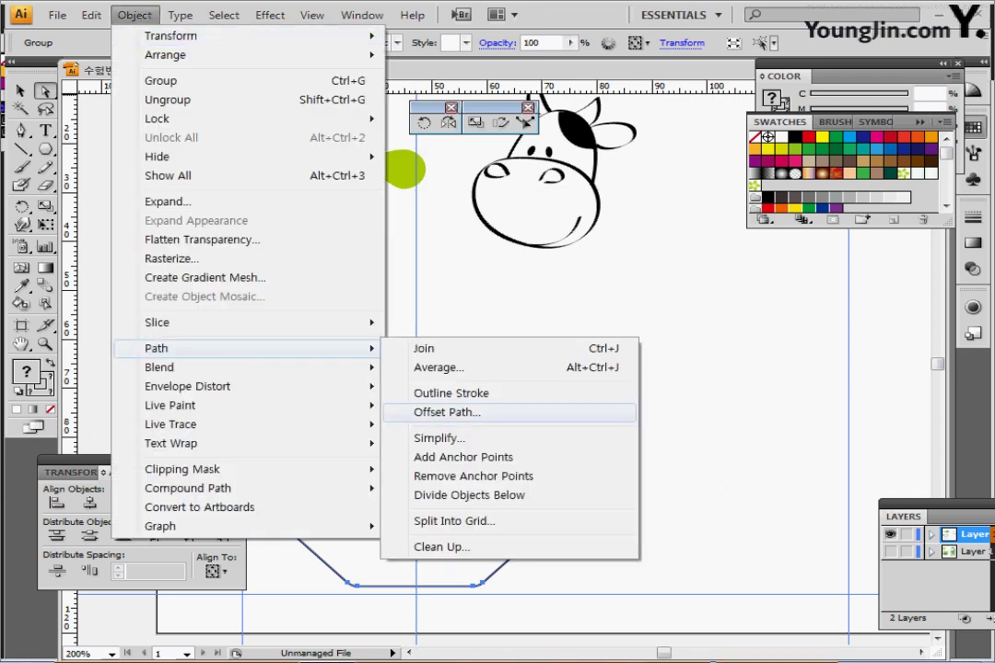
pyautogui.click(446, 411)
pyautogui.write('-')
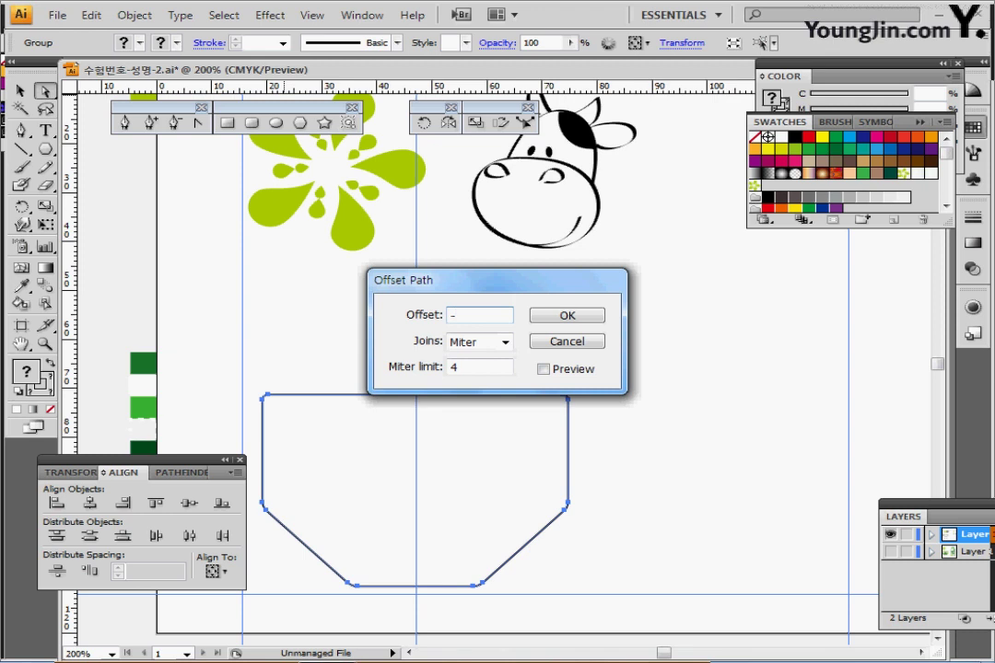
pyautogui.write('4')
pyautogui.press('Return')
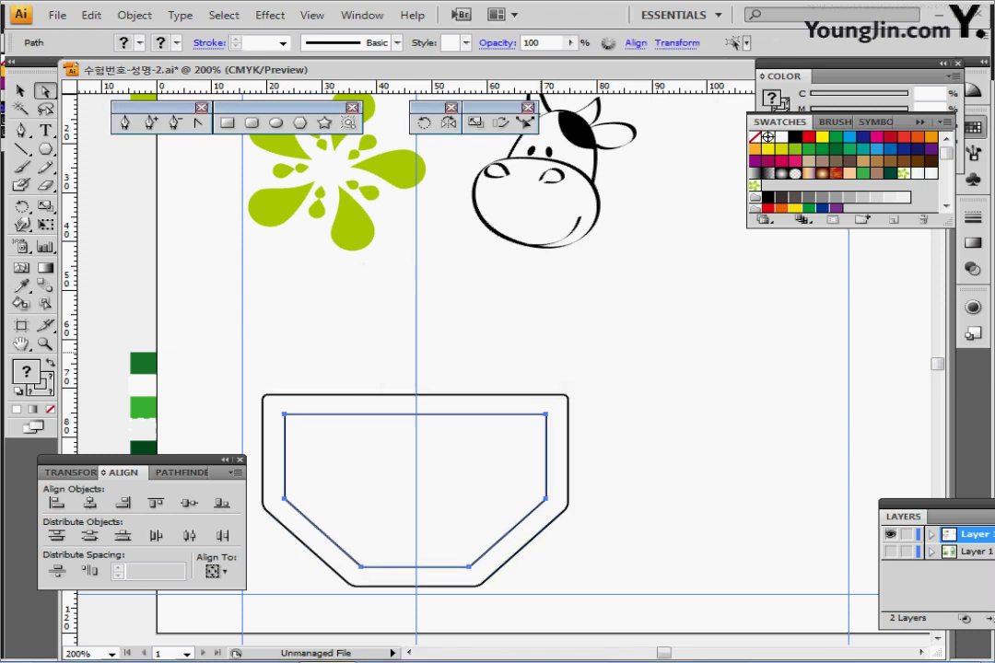
# - Select the outer and inner pocket outlines together and make a blend between them
pyautogui.click(617, 379)
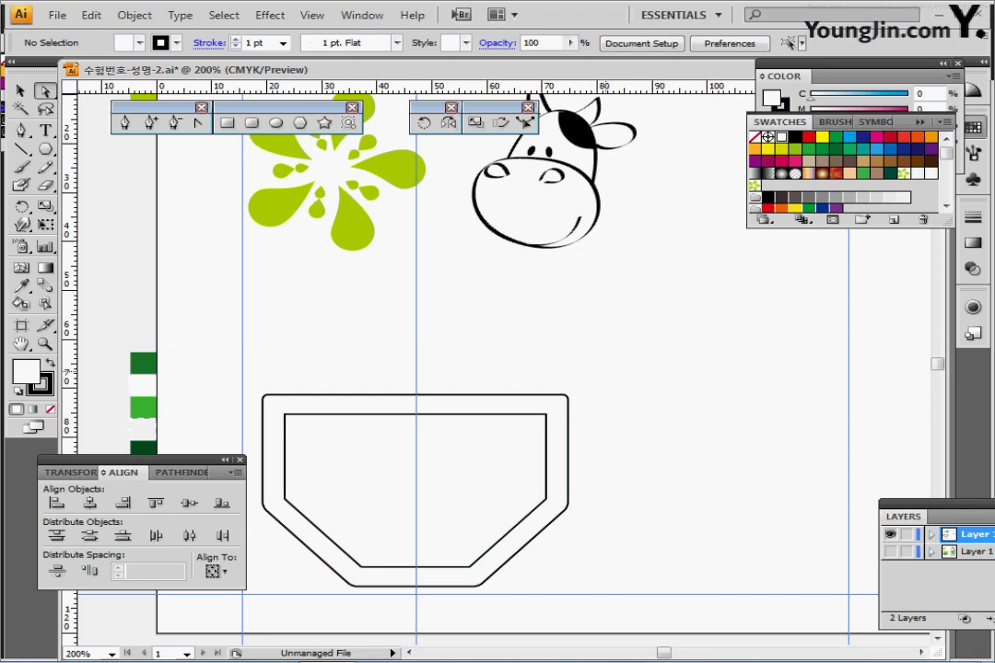
pyautogui.click(547, 426)
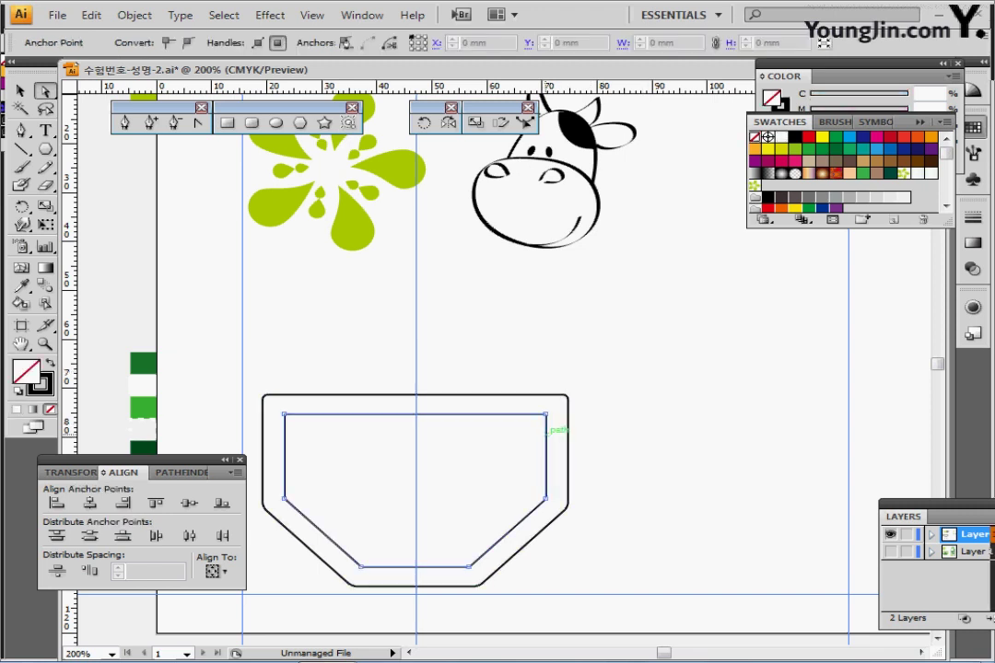
pyautogui.press('v')
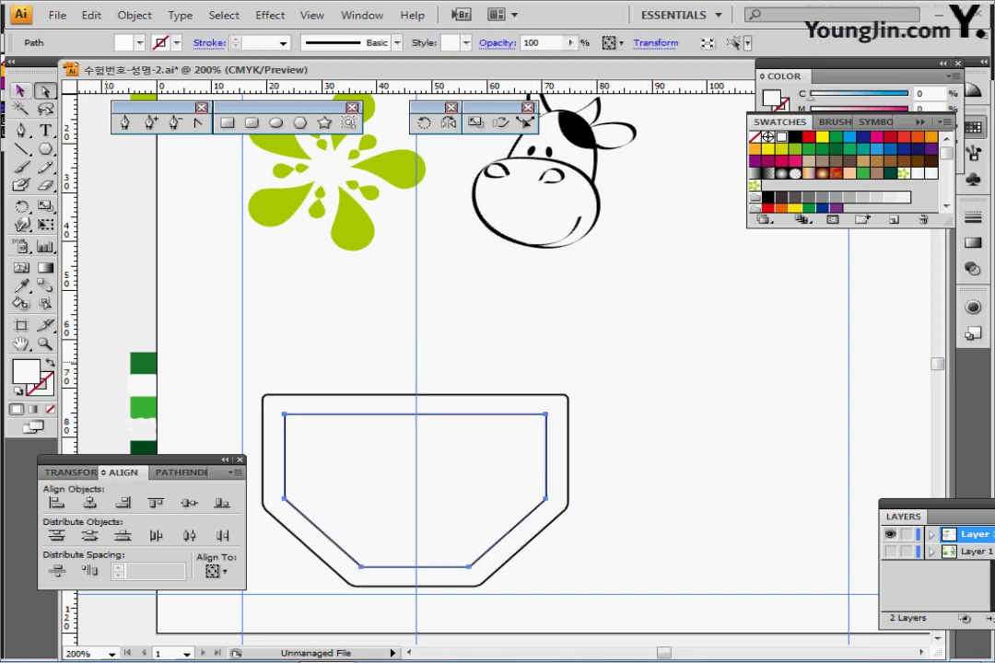
pyautogui.click(20, 90)
pyautogui.click(385, 453)
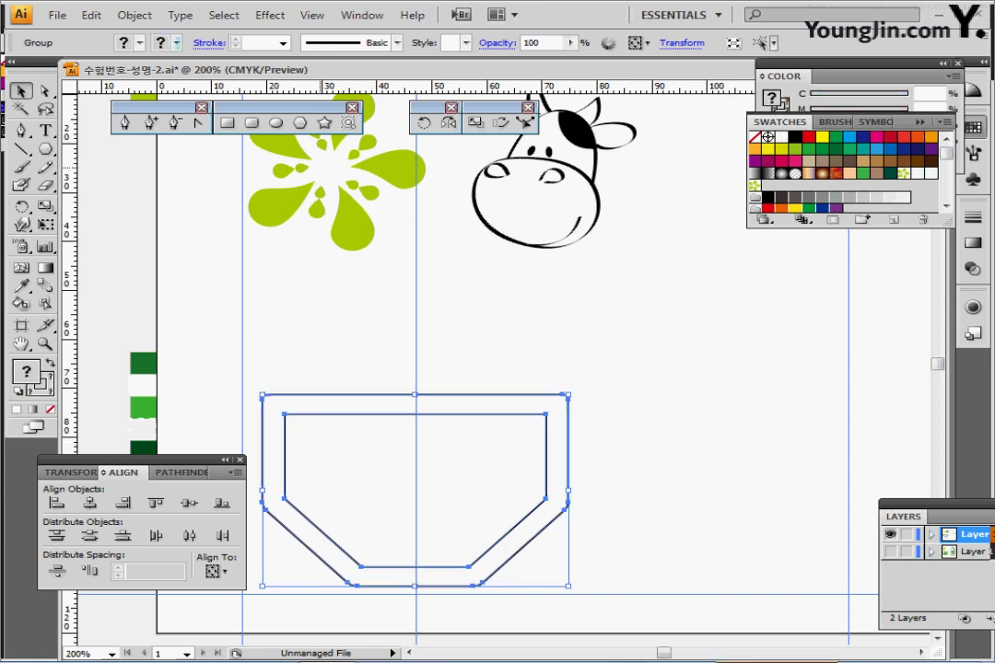
pyautogui.click(134, 15)
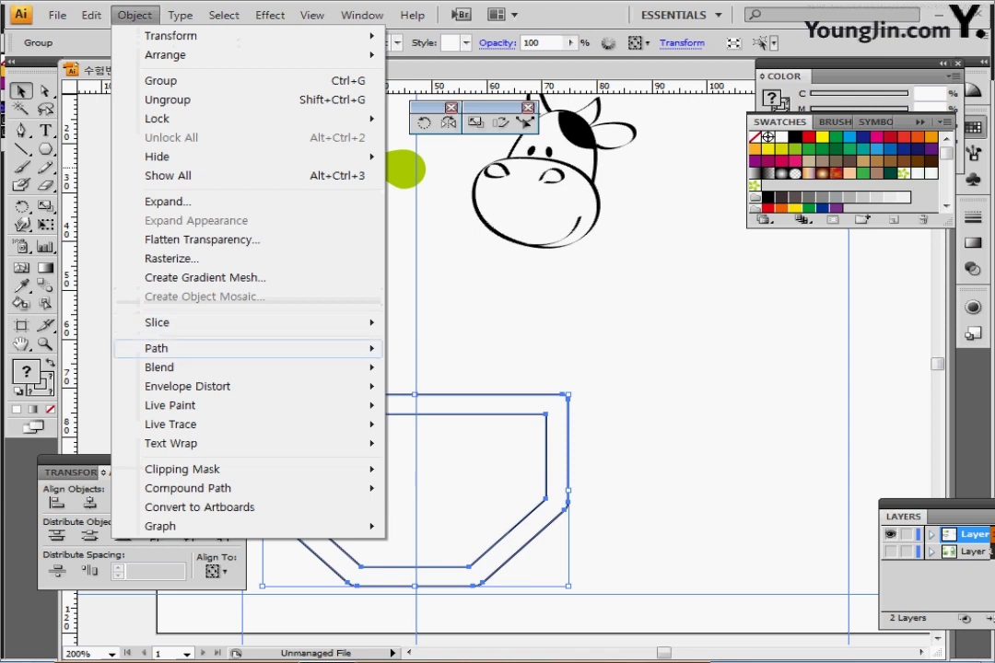
pyautogui.moveTo(157, 348)
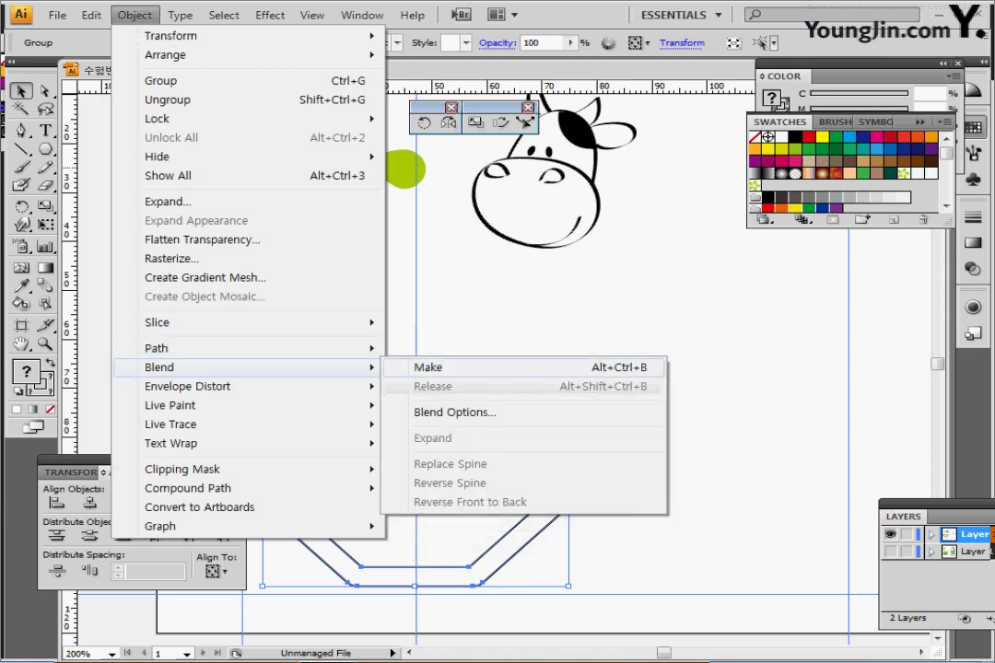
pyautogui.click(428, 368)
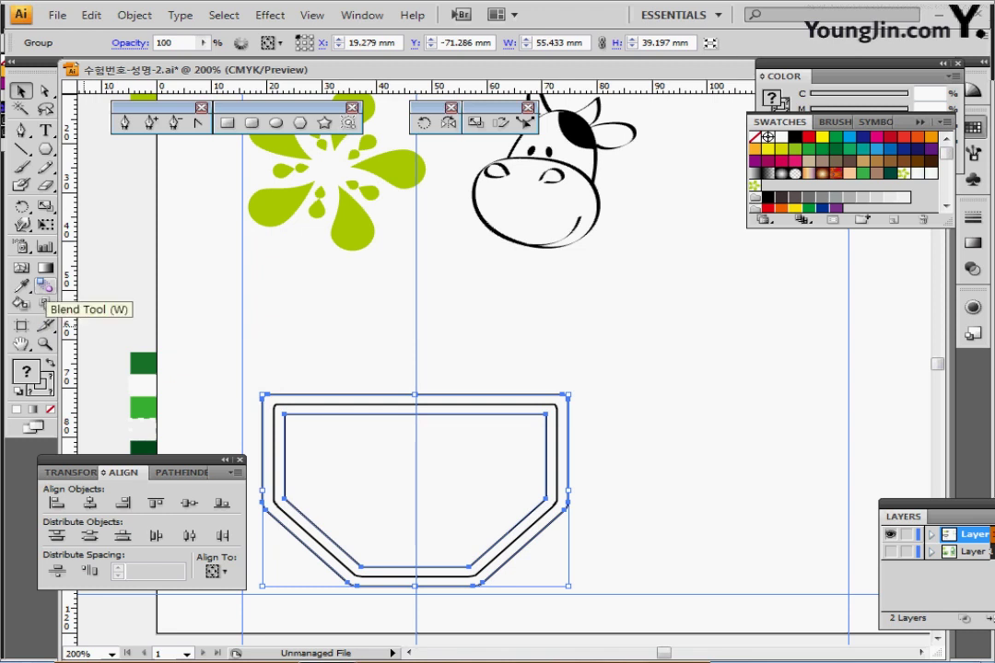
# - Set the blend spacing to Specified Steps with two intermediate outlines between the outer and inner ones
pyautogui.doubleClick(44, 287)
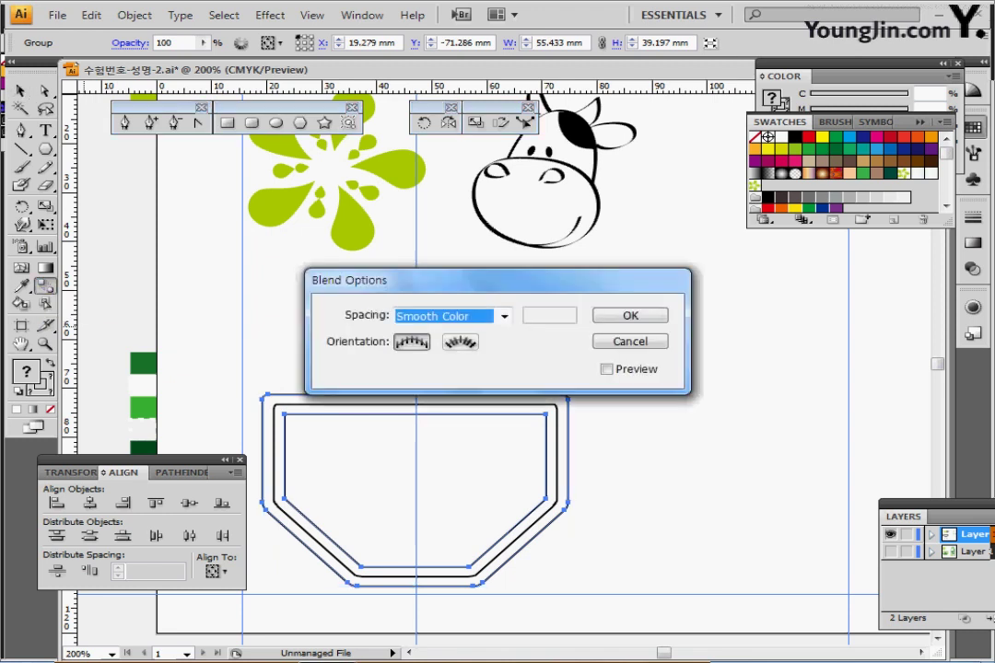
pyautogui.click(504, 316)
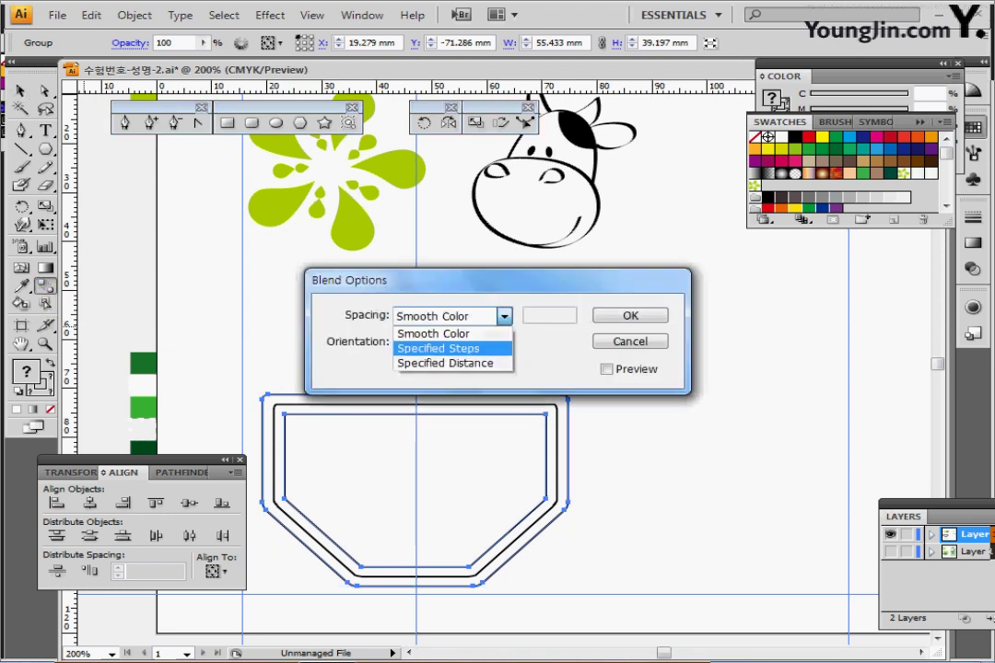
pyautogui.click(440, 348)
pyautogui.press('Return')
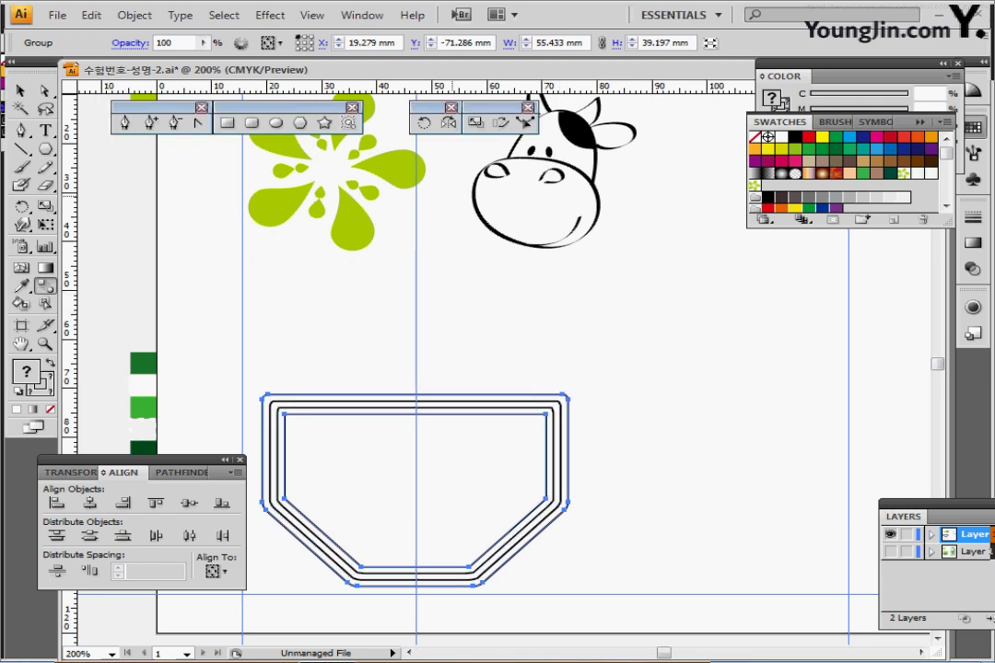
# - Expand the pocket blend into separate editable outlines and deselect them
pyautogui.click(135, 14)
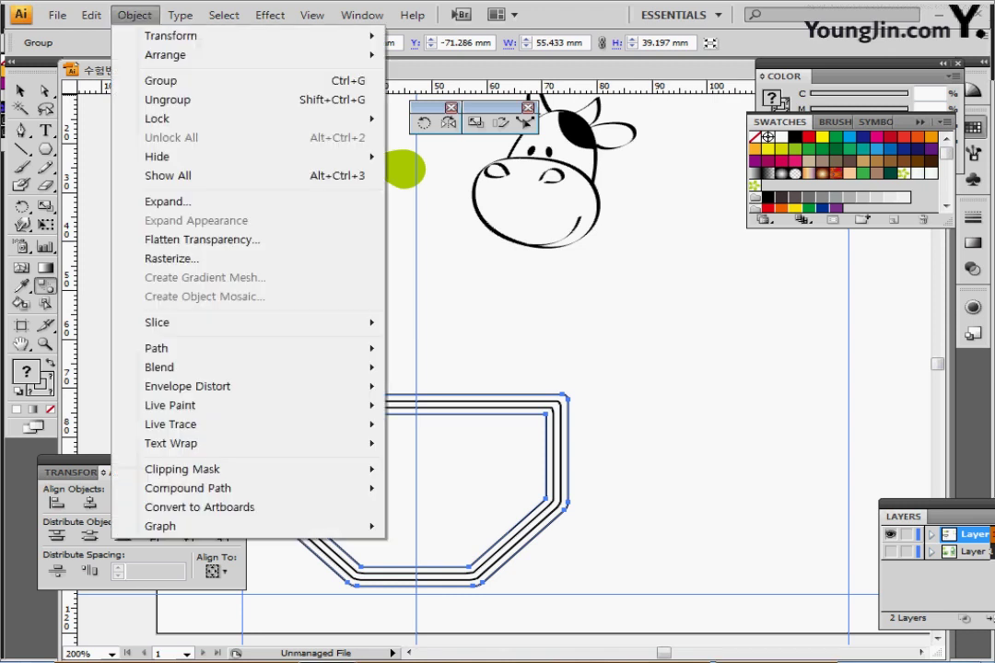
pyautogui.moveTo(158, 366)
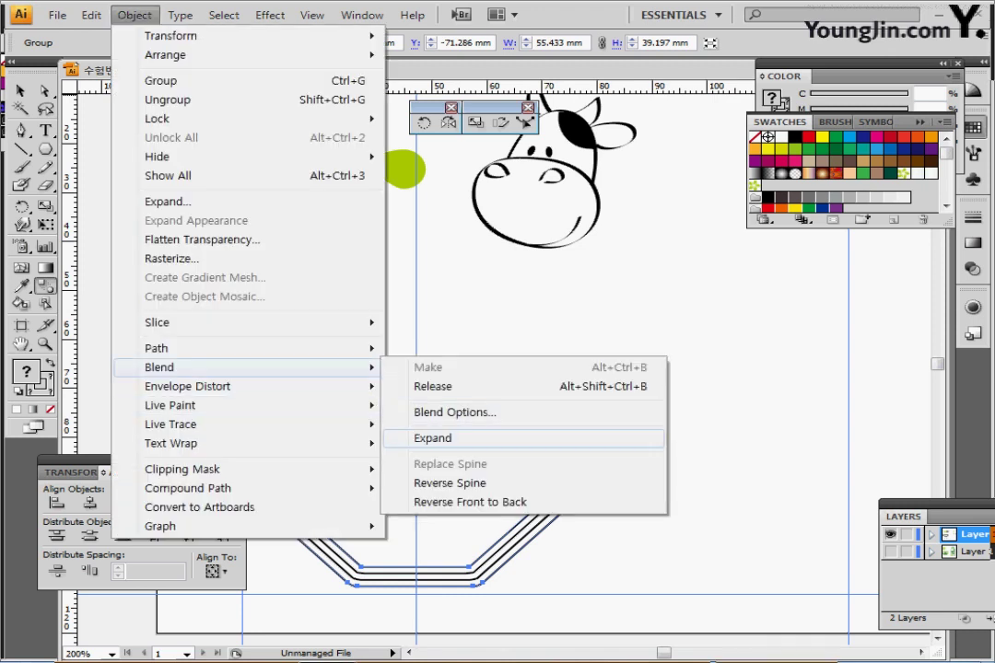
pyautogui.click(433, 438)
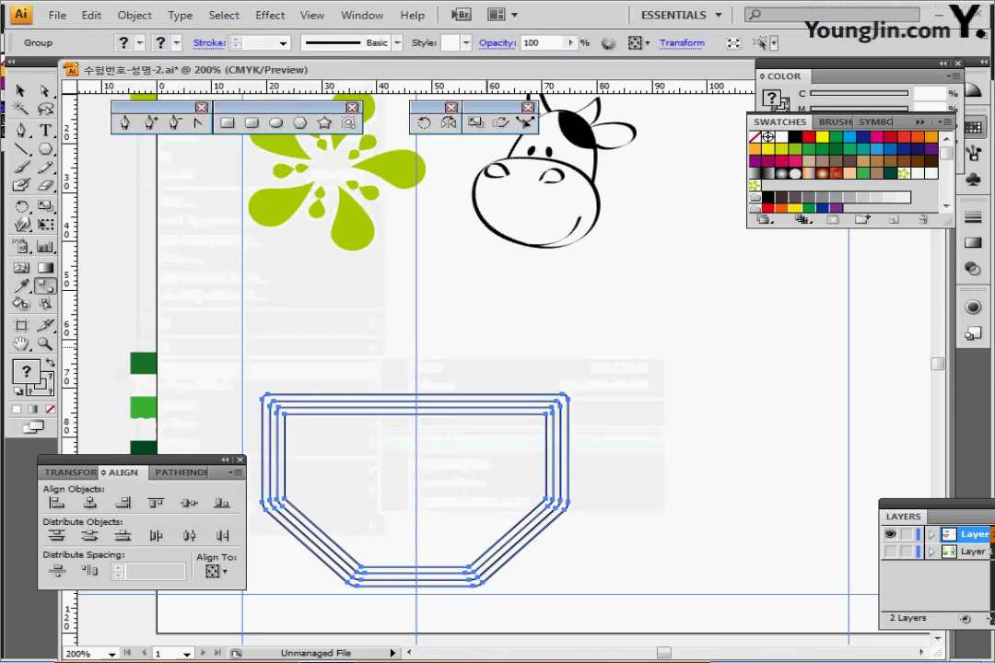
pyautogui.keyDown('ctrl'); pyautogui.click(419, 432); pyautogui.keyUp('ctrl')
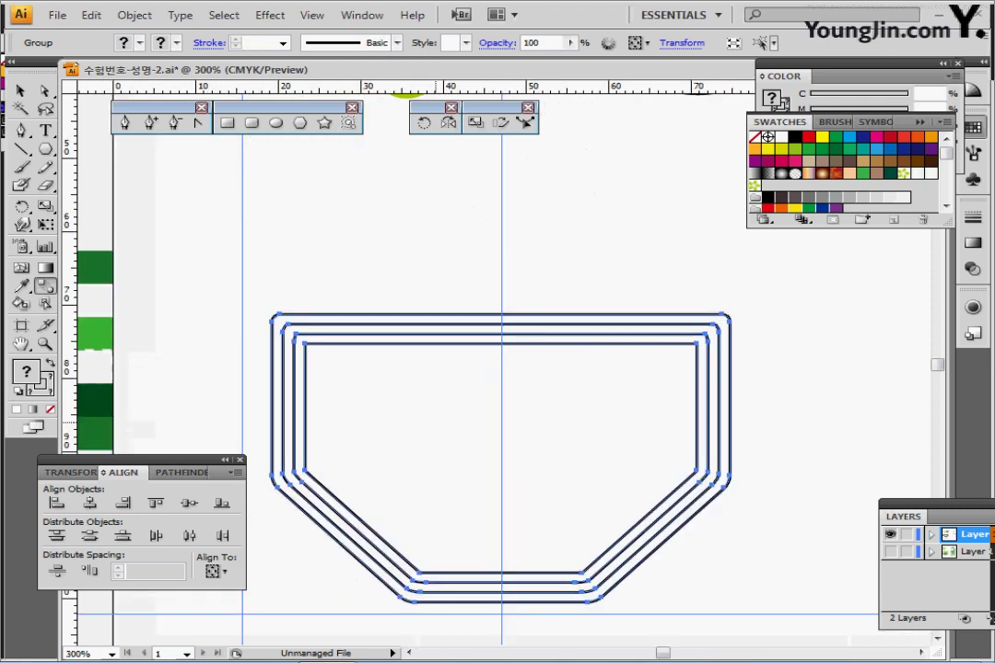
pyautogui.moveTo(419, 432); pyautogui.dragTo(409, 414)
pyautogui.hotkey('ctrl', 'shift', 'a')
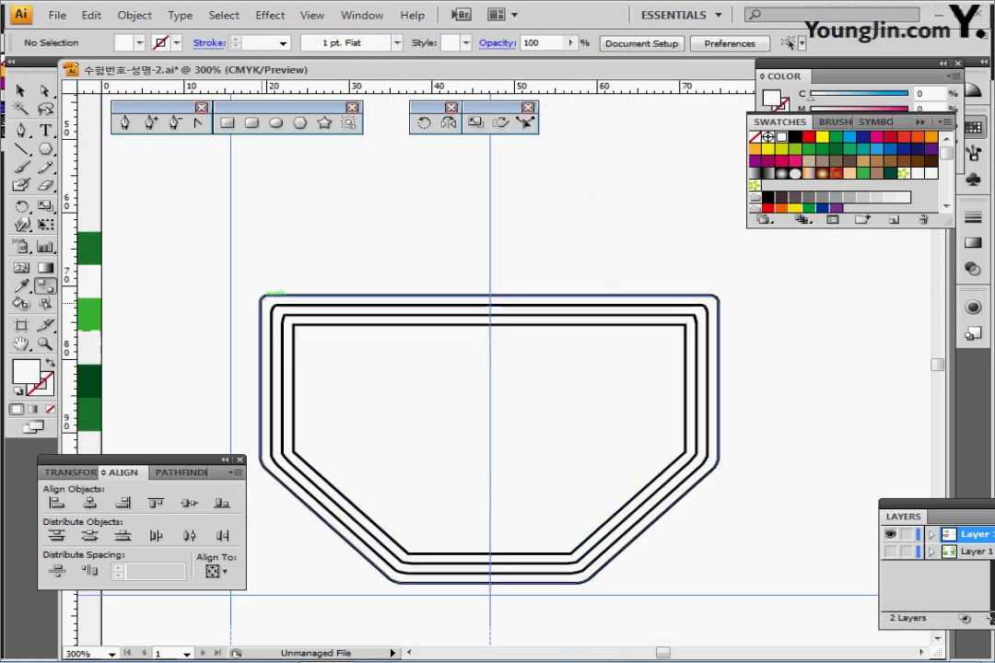
pyautogui.moveTo(277, 306); pyautogui.dragTo(311, 304)
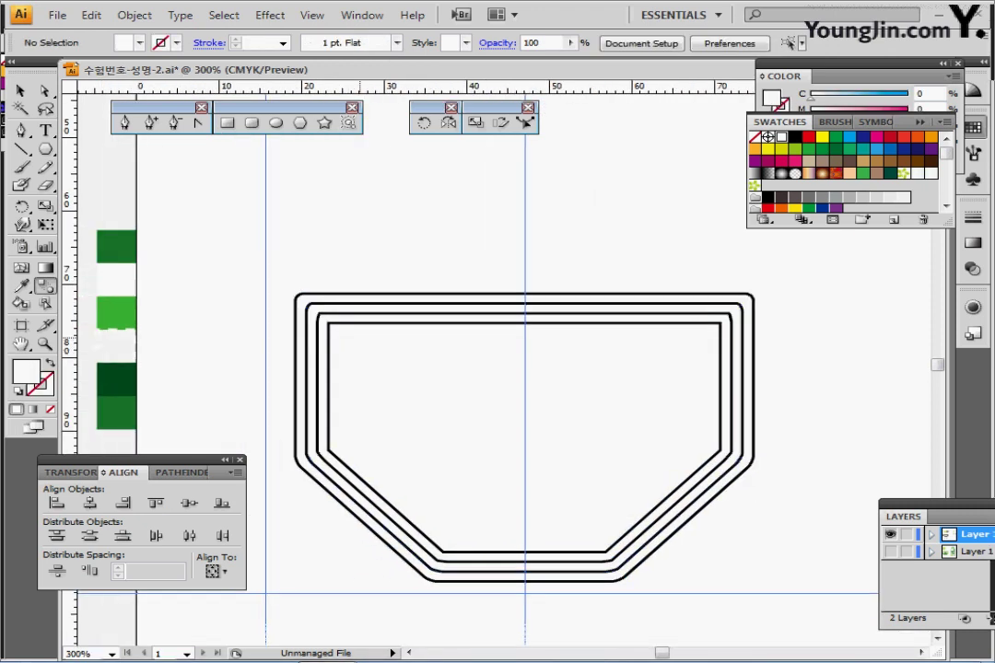
pyautogui.hscroll(-1, 278, 273)
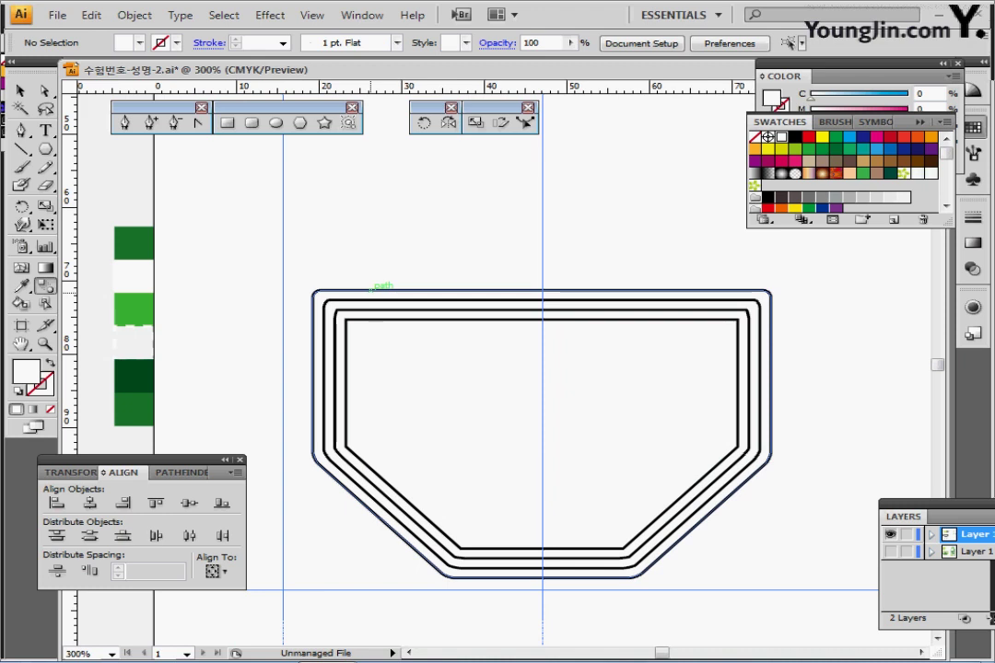
# - Isolate the expanded outline group and give the outermost outline the dark green fill sampled from the topmost colour block beside the pocket
pyautogui.doubleClick(372, 292)
pyautogui.click(372, 292)
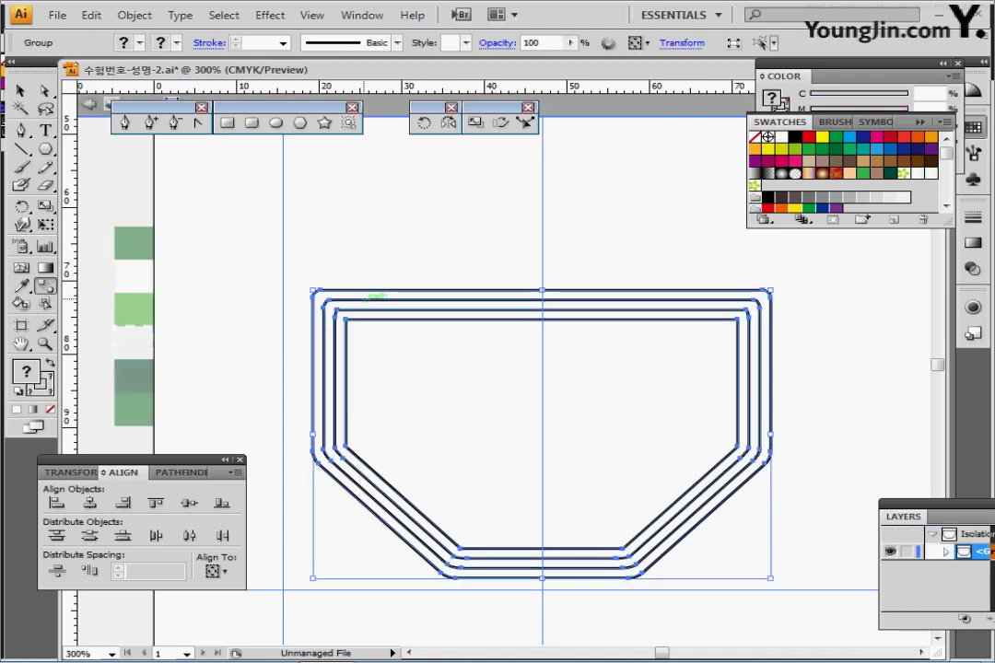
pyautogui.keyDown('ctrl'); pyautogui.doubleClick(360, 291); pyautogui.keyUp('ctrl')
pyautogui.keyDown('ctrl'); pyautogui.click(361, 290); pyautogui.keyUp('ctrl')
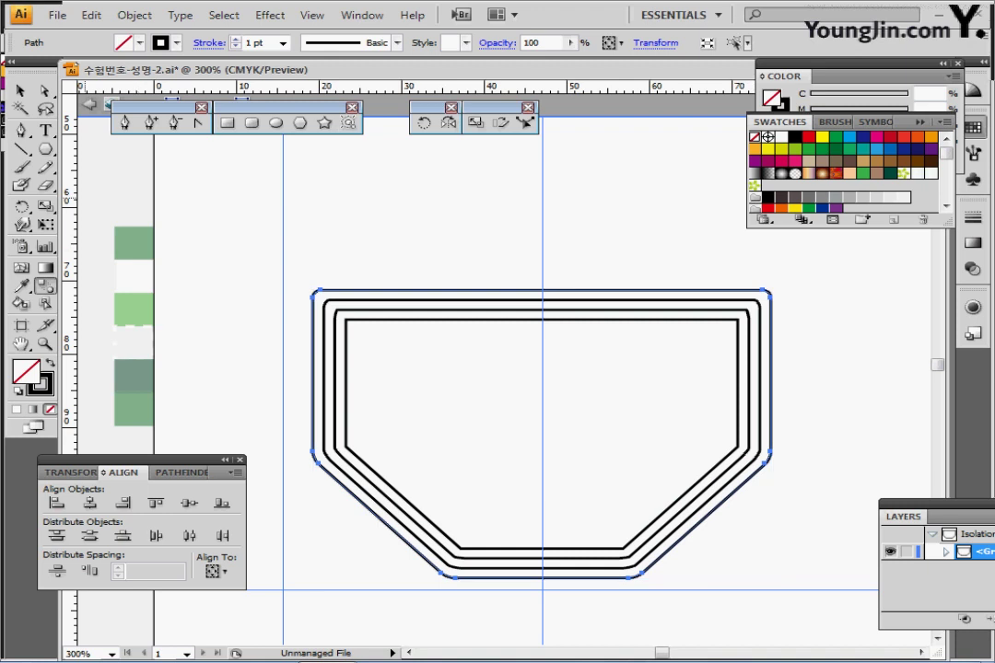
pyautogui.press('i')
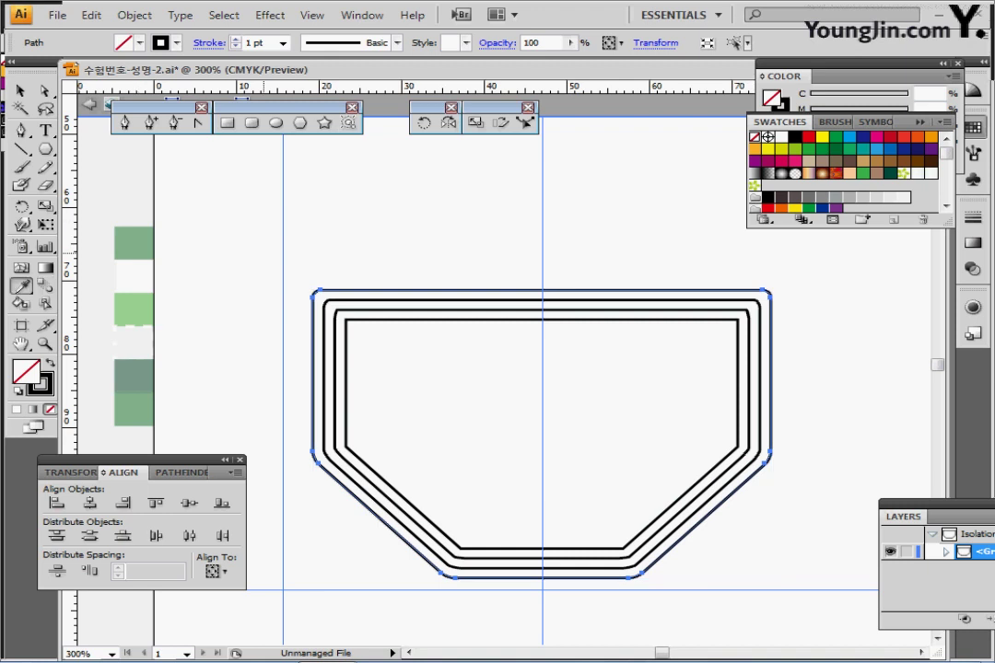
pyautogui.click(135, 240)
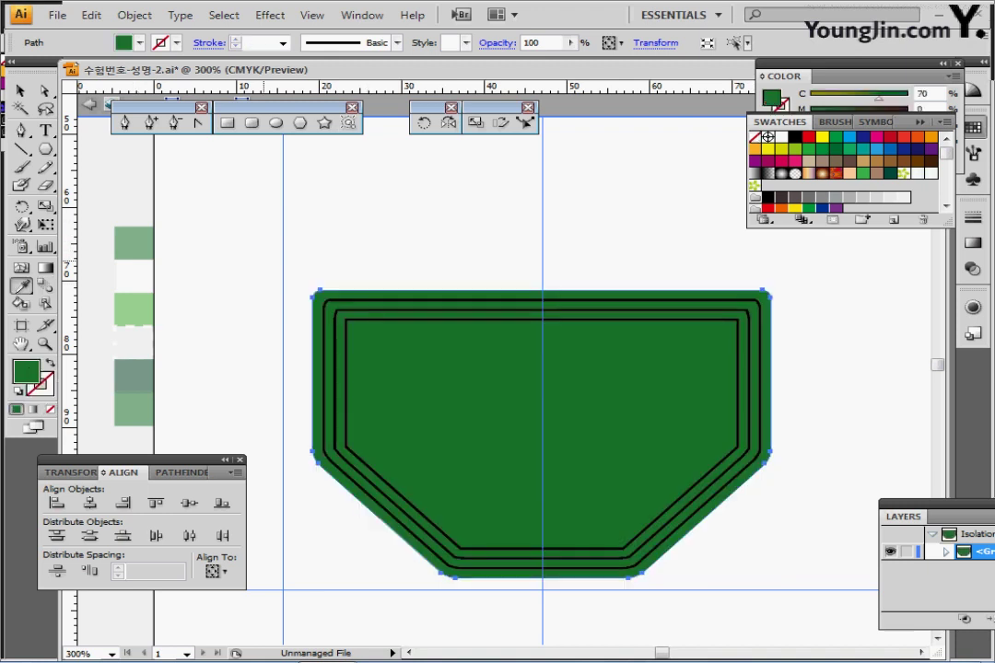
# - Fill the second outline with the sampled white and the third outline with the sampled bright green
pyautogui.keyDown('ctrl'); pyautogui.click(330, 301); pyautogui.keyUp('ctrl')
pyautogui.click(133, 275)
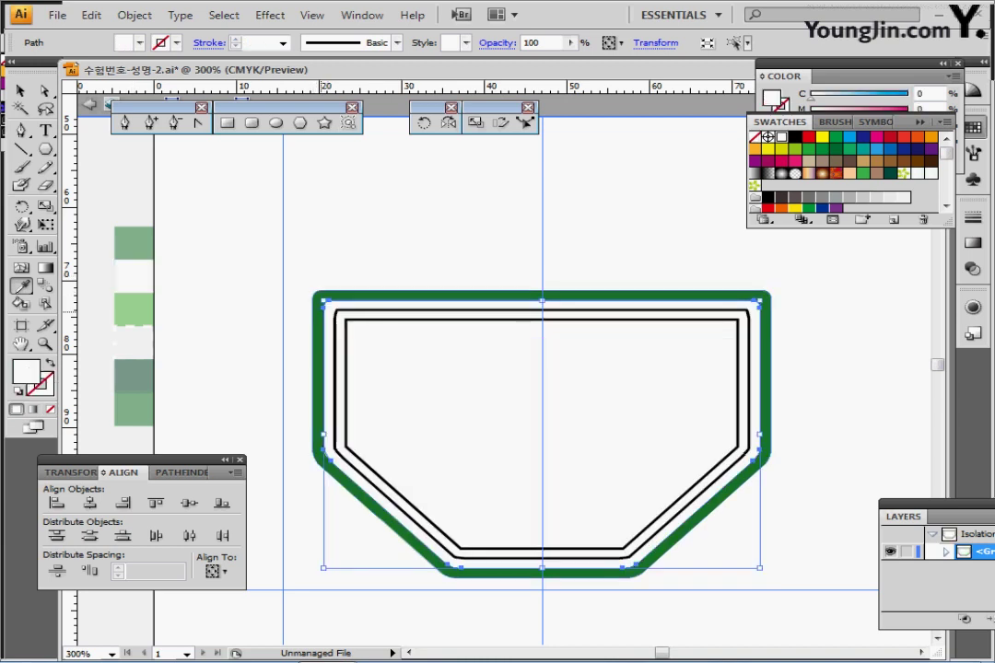
pyautogui.keyDown('ctrl'); pyautogui.click(336, 314); pyautogui.keyUp('ctrl')
pyautogui.click(133, 310)
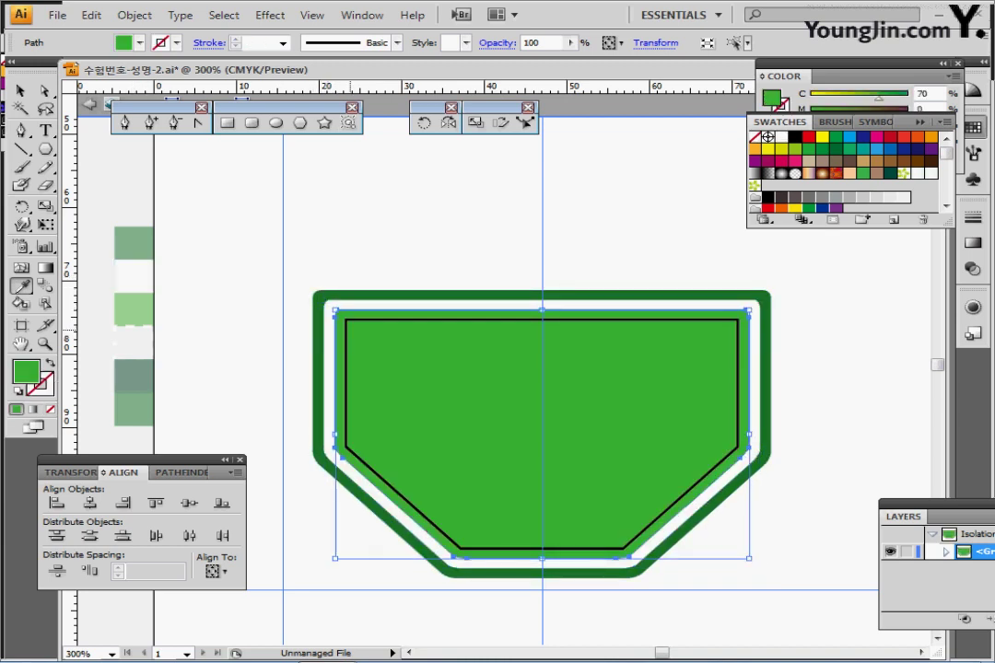
# - Apply the sampled white dashed stroke to the innermost outline, check its stroke settings, and leave isolation mode with nothing selected
pyautogui.keyDown('ctrl'); pyautogui.click(346, 325); pyautogui.keyUp('ctrl')
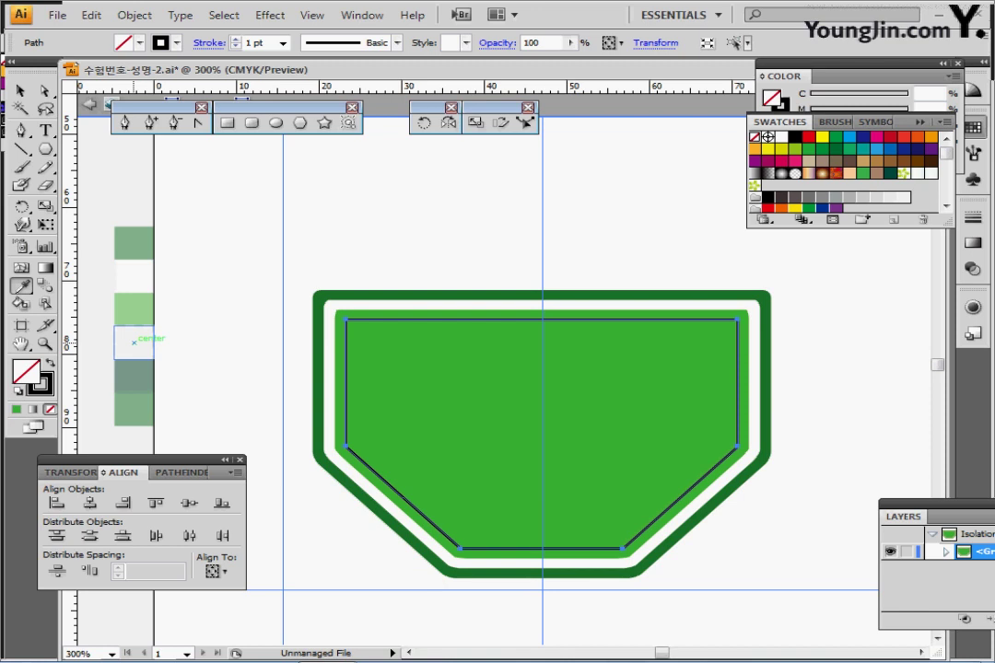
pyautogui.click(134, 343)
pyautogui.click(133, 342)
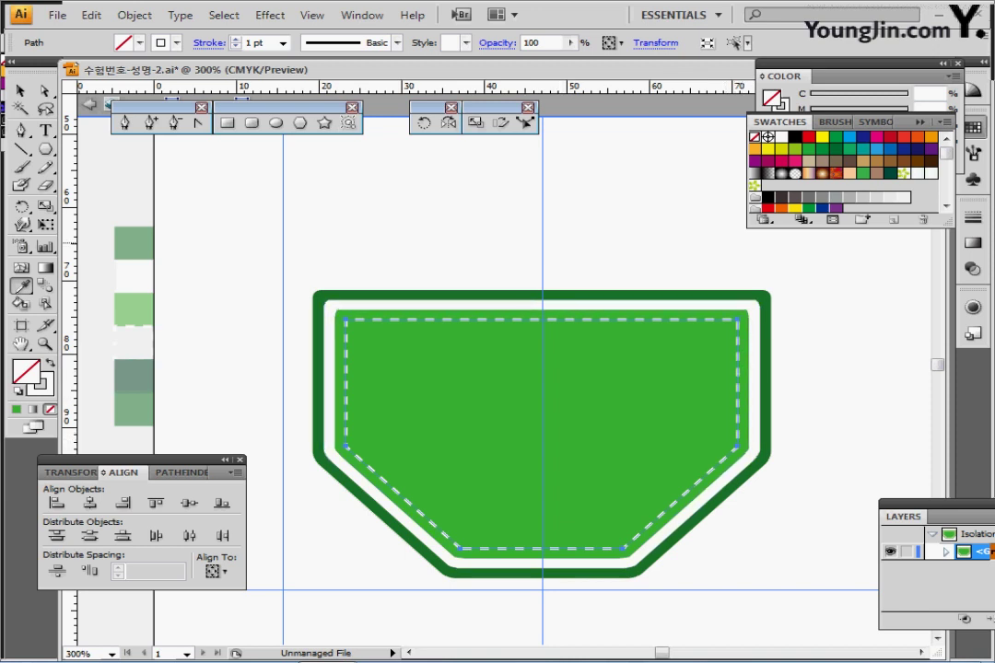
pyautogui.click(973, 217)
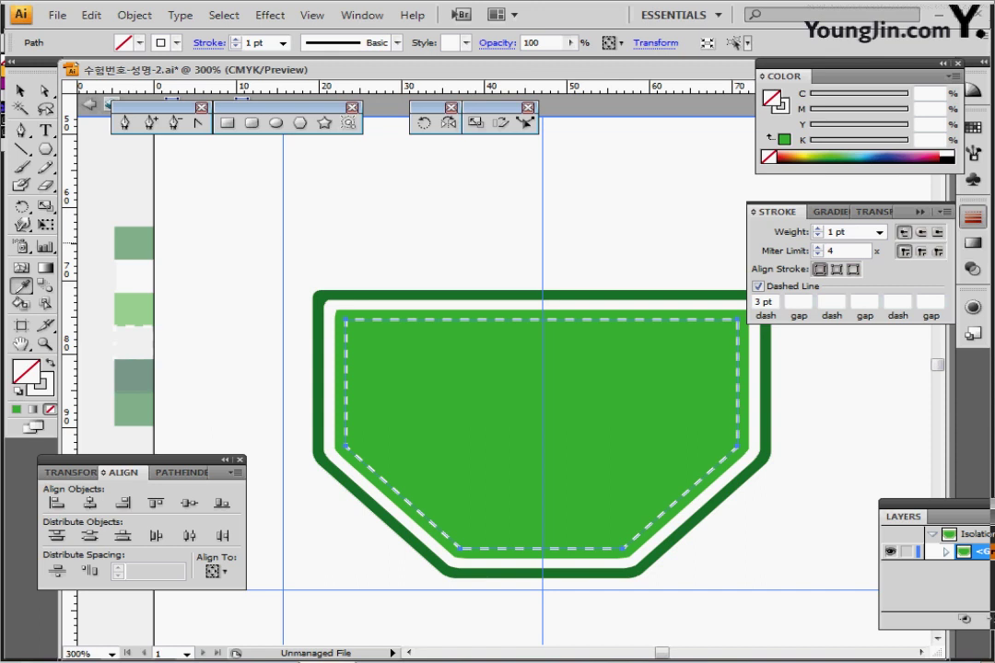
pyautogui.click(972, 218)
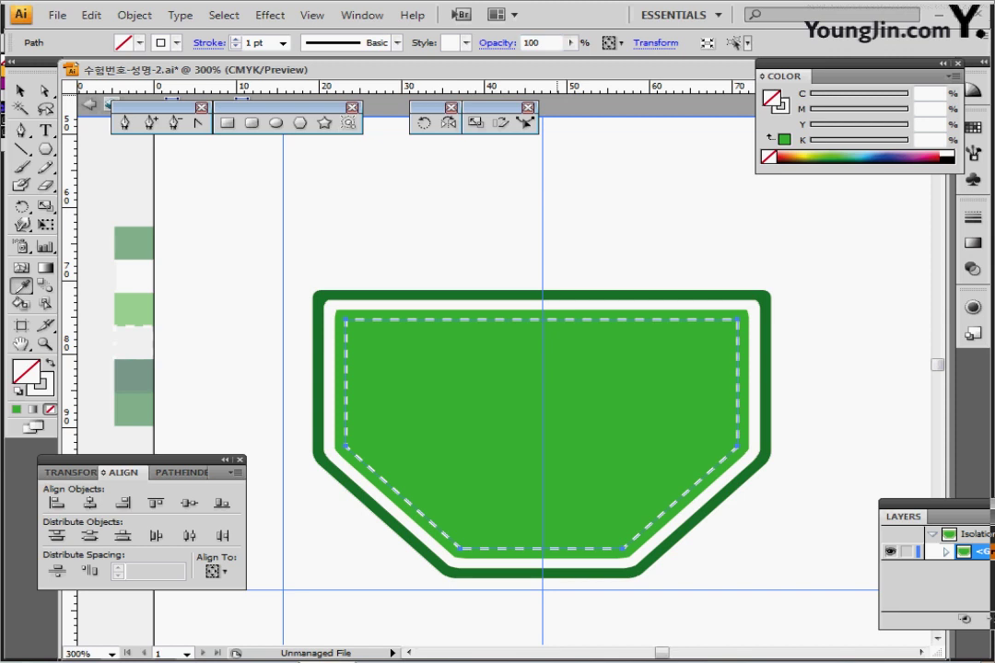
pyautogui.press('Escape')
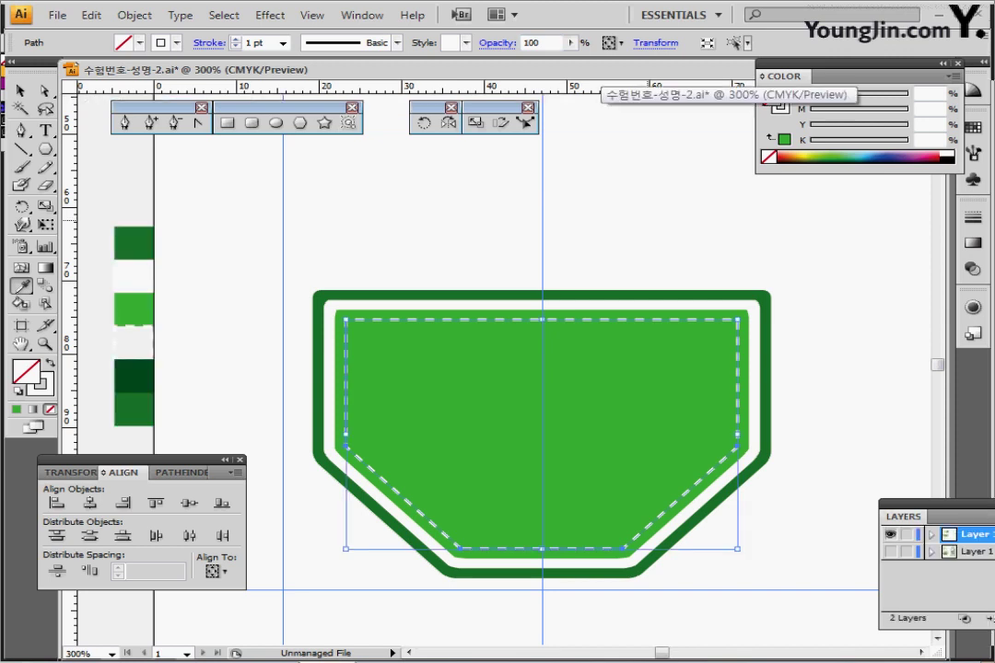
pyautogui.hotkey('ctrl', 'shift', 'a')
# - Duplicate the whole cow's head and place the copy over the middle of the green pocket shape
pyautogui.hotkey('ctrl', '-')
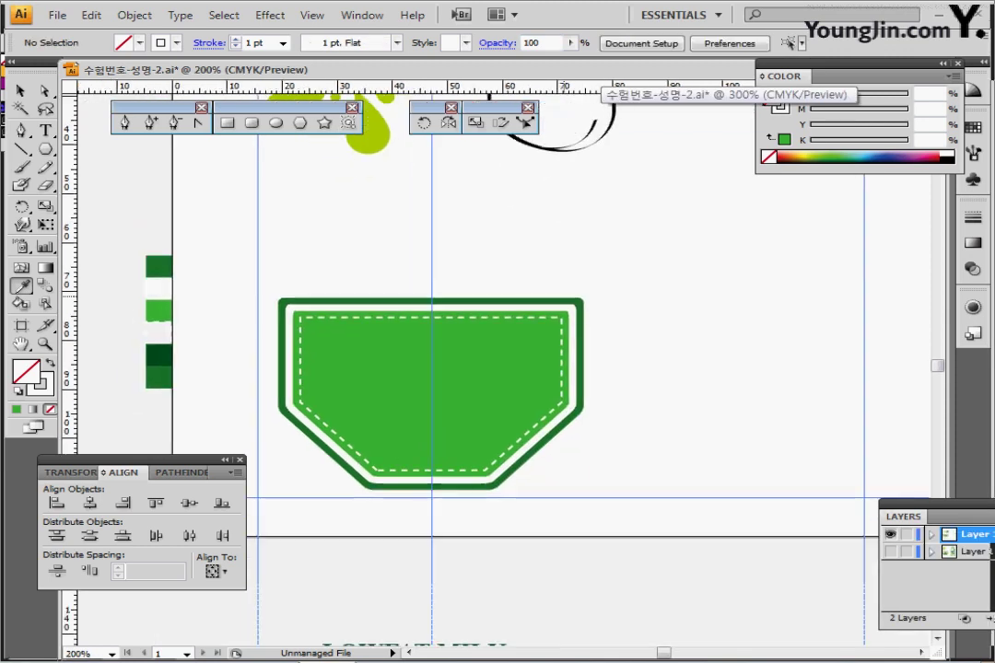
pyautogui.moveTo(472, 488); pyautogui.dragTo(479, 473)
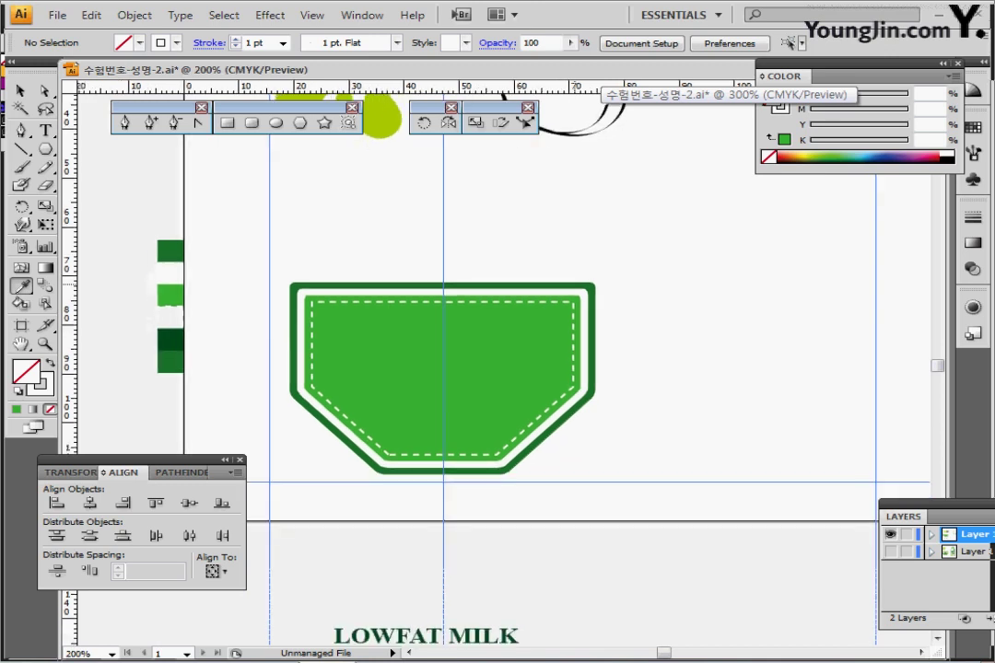
pyautogui.hotkey('ctrl', '-')
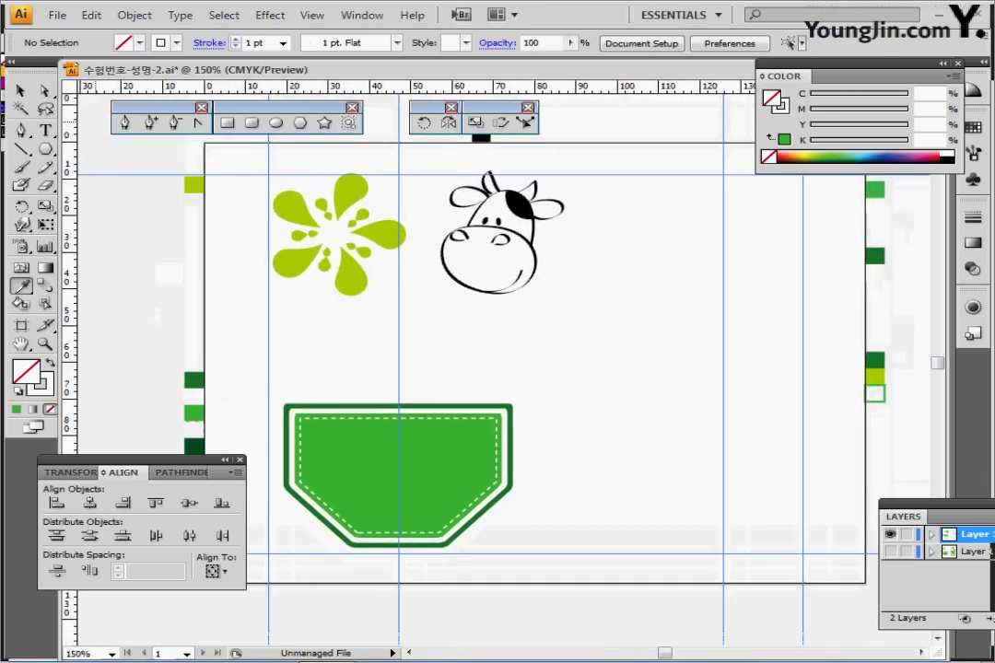
pyautogui.press('v')
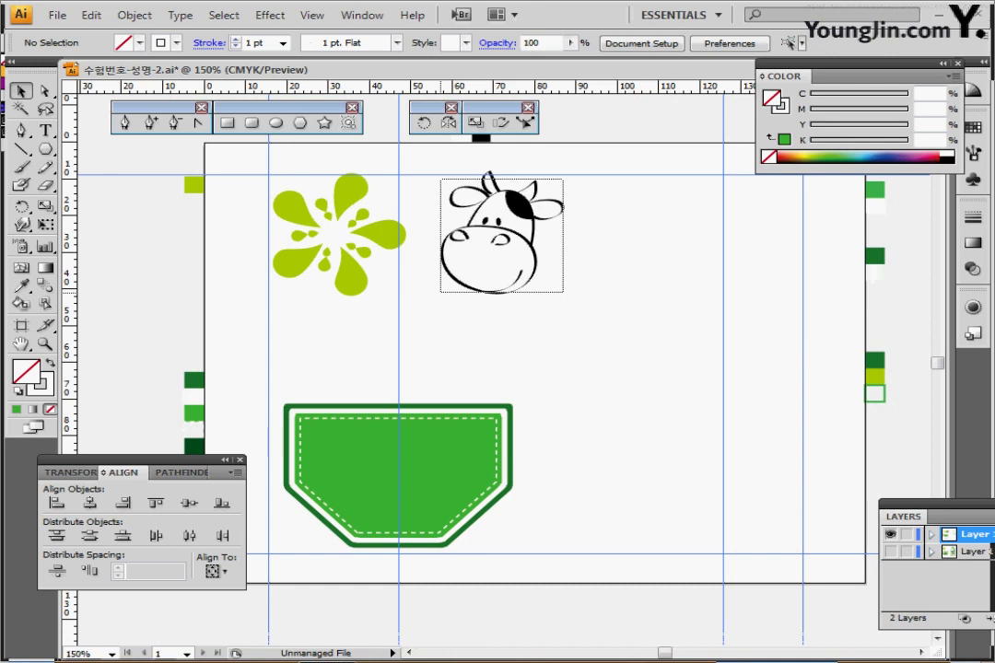
pyautogui.moveTo(441, 293); pyautogui.dragTo(441, 293)
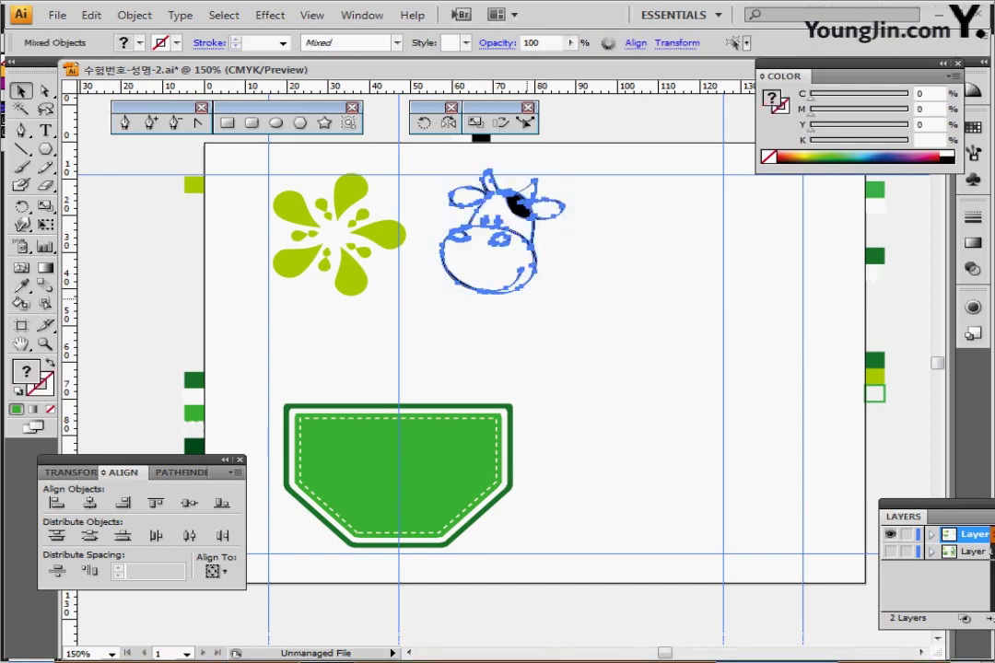
pyautogui.hotkey('ctrl', 'v')
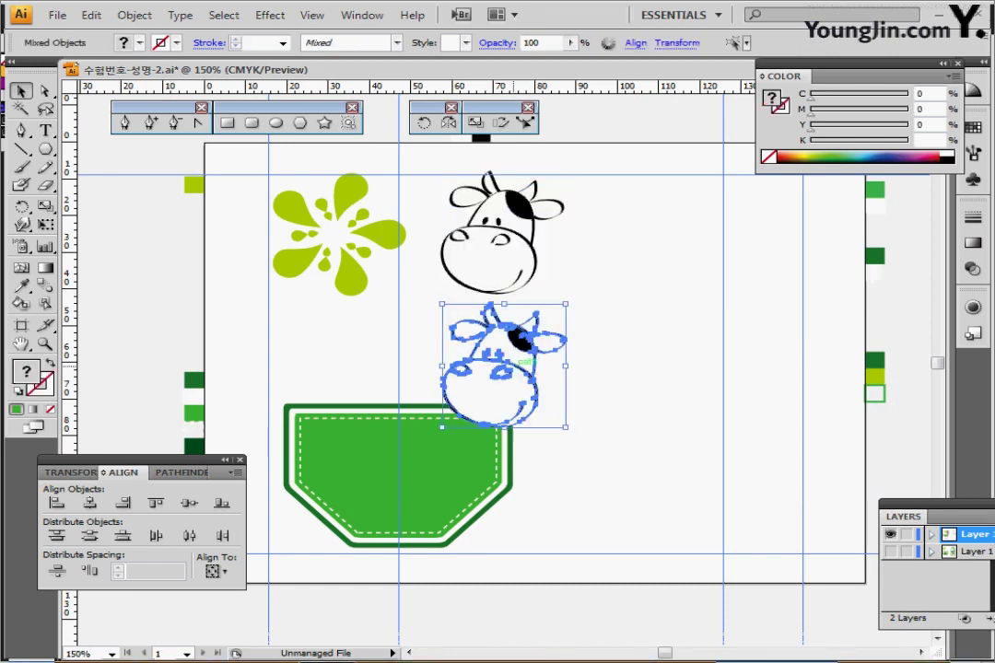
pyautogui.moveTo(504, 364); pyautogui.dragTo(405, 447)
pyautogui.hotkey('ctrl', '+')
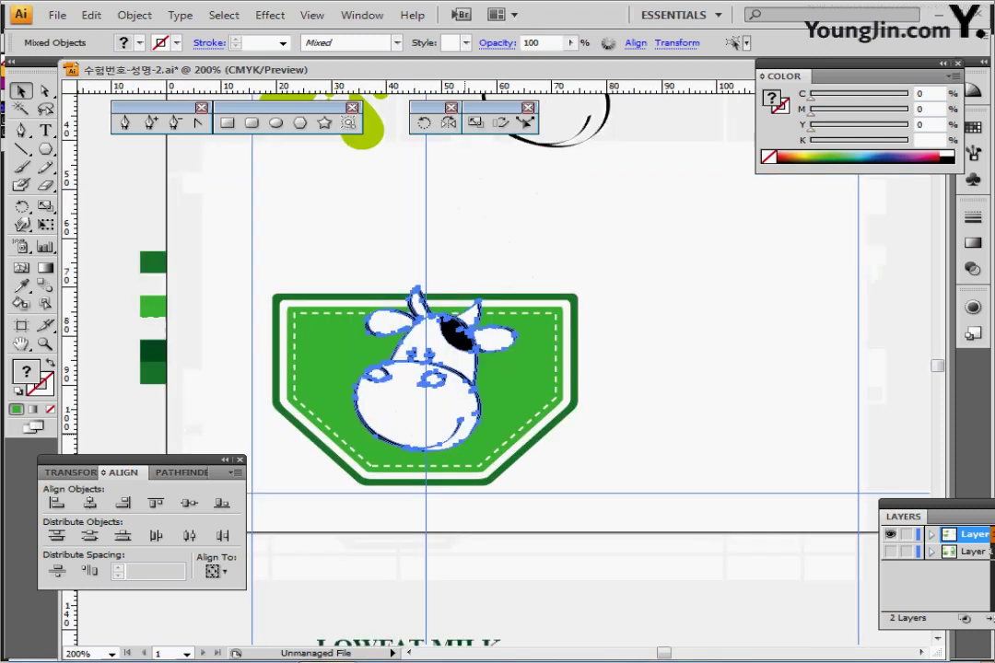
# - Scale the cow's head copy down proportionally to about 10 mm wide and centre it in the upper part of the green pocket
pyautogui.hotkey('ctrl', '+')
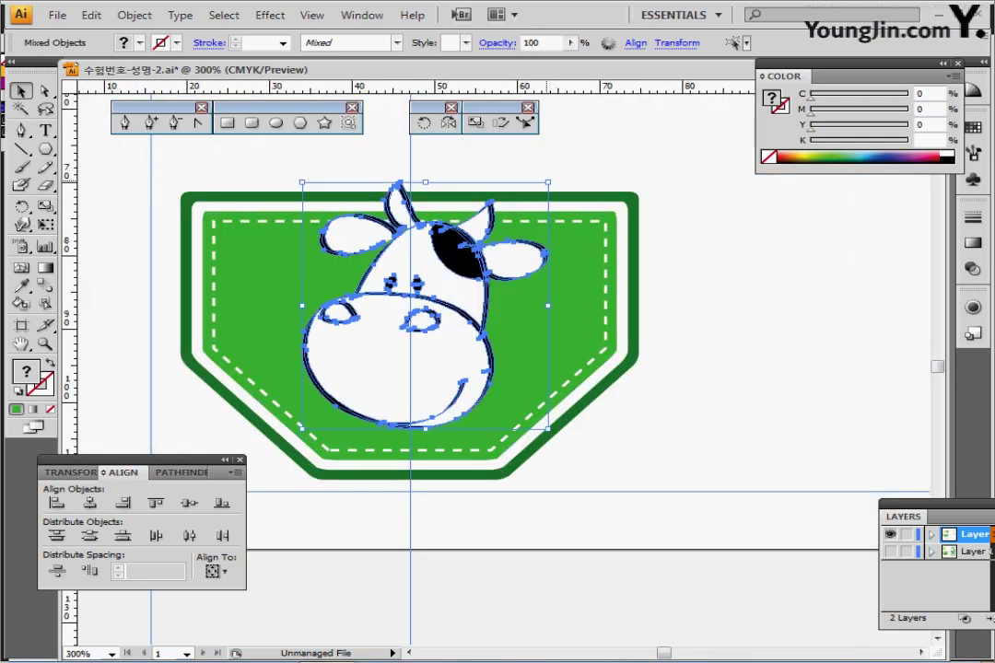
pyautogui.moveTo(548, 182); pyautogui.dragTo(385, 345)
pyautogui.moveTo(350, 406); pyautogui.dragTo(412, 282)
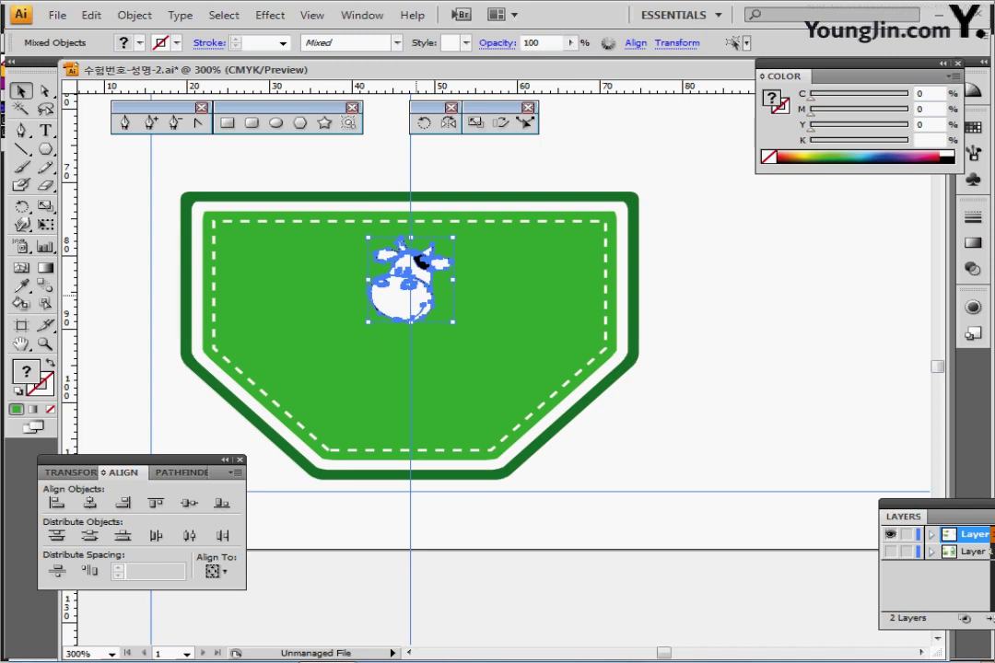
pyautogui.click(426, 302)
pyautogui.scroll(1, 419, 315)
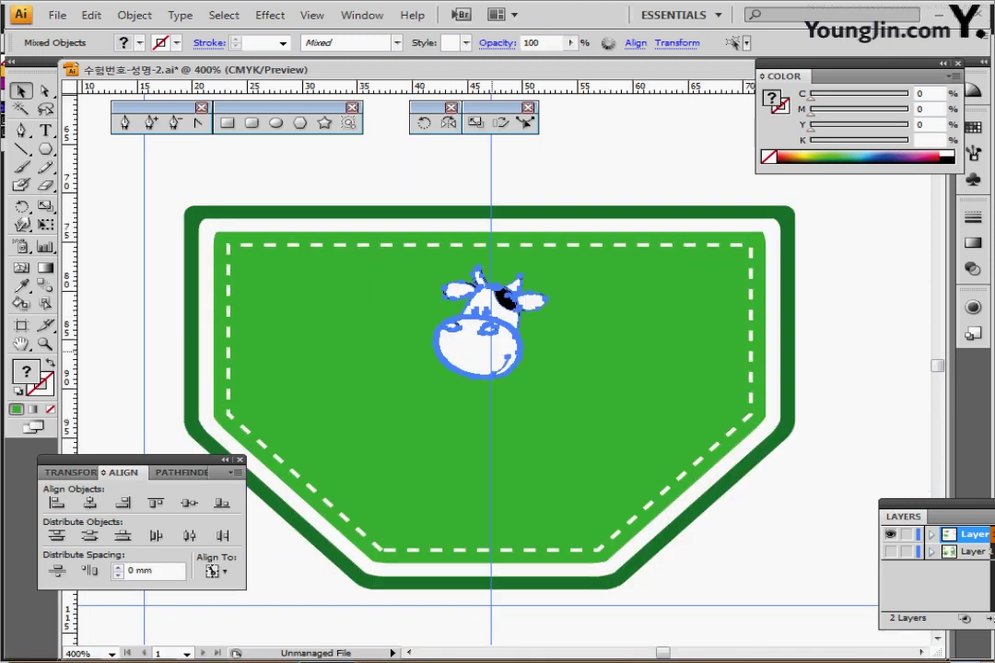
pyautogui.scroll(-1, 497, 410)
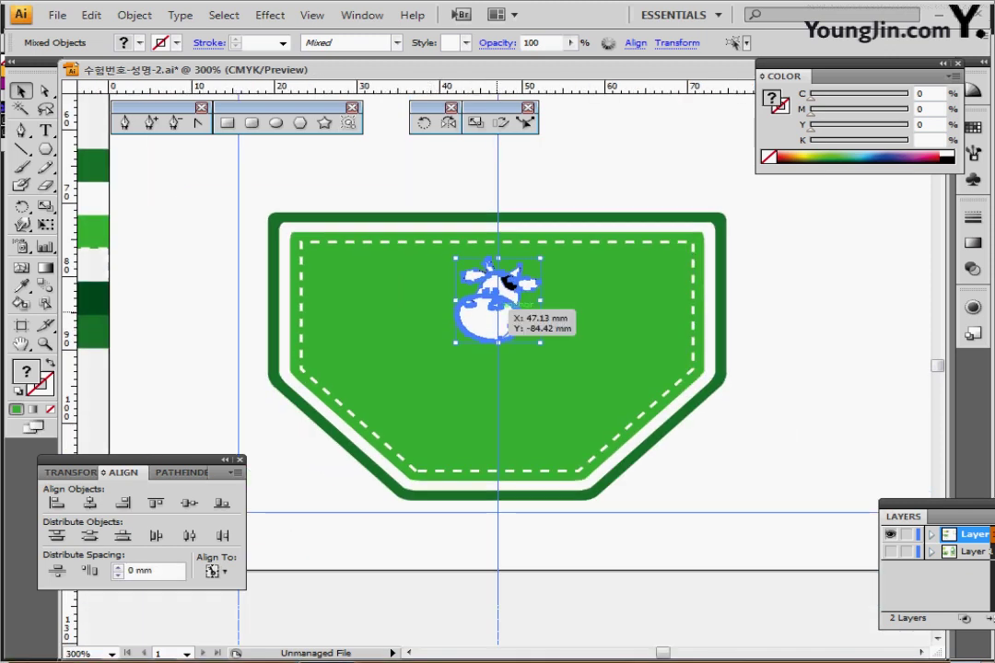
# - Try picking out single parts of the small cow's head, such as its black patch and one ear
pyautogui.doubleClick(506, 295)
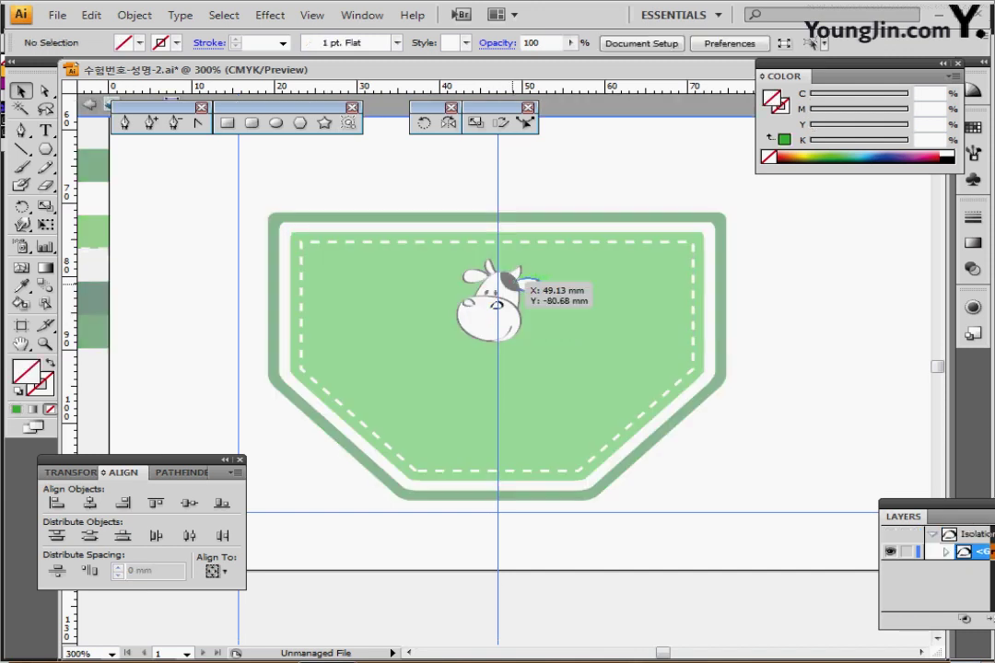
pyautogui.press('Escape')
pyautogui.click(512, 284)
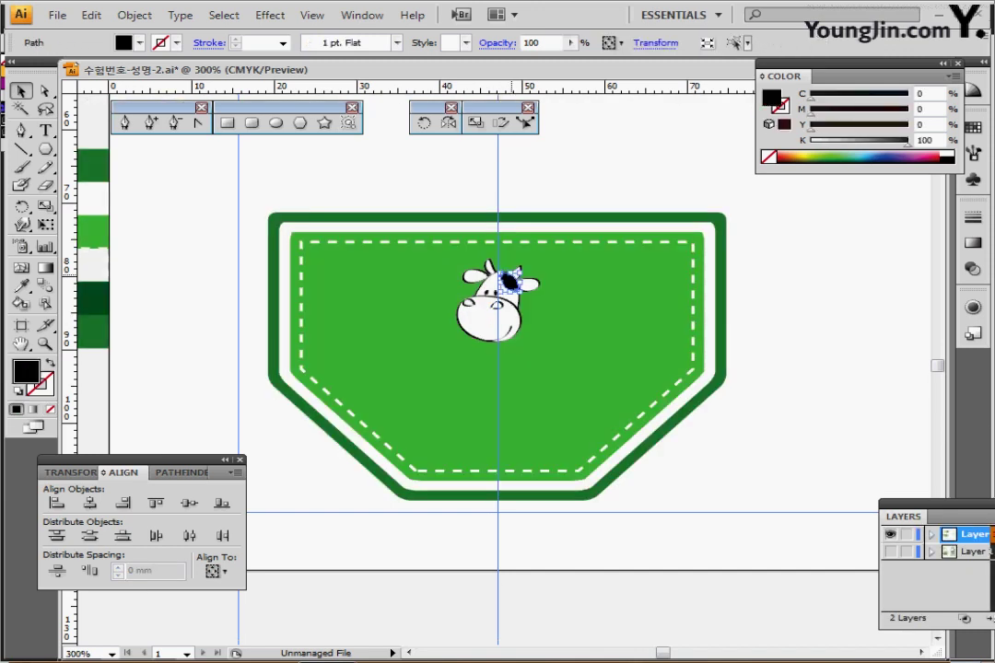
pyautogui.click(45, 91)
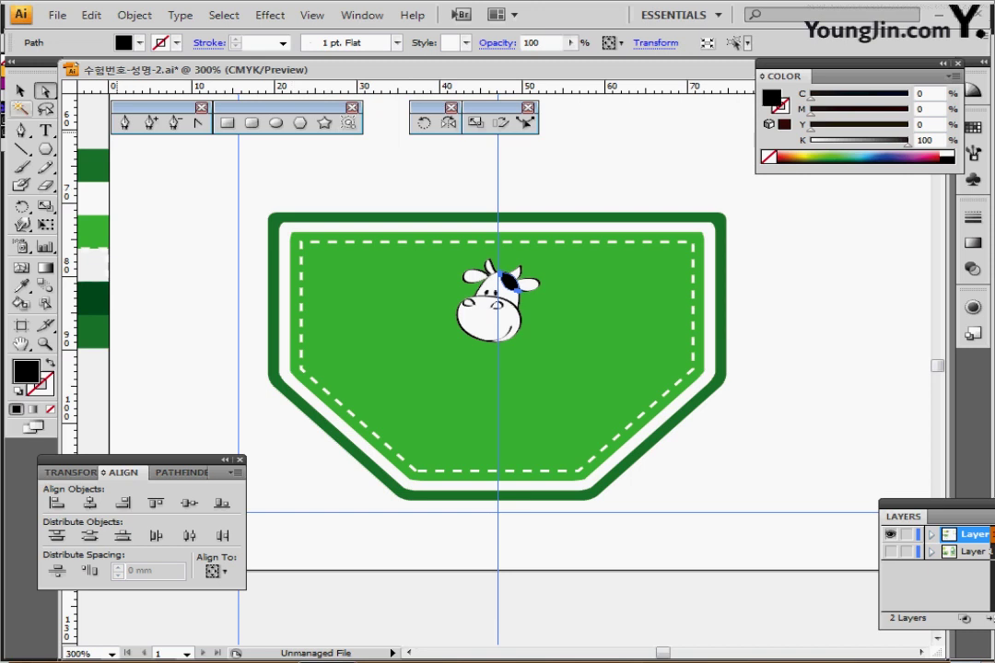
pyautogui.click(21, 91)
pyautogui.keyDown('ctrl'); pyautogui.click(538, 335); pyautogui.keyUp('ctrl')
pyautogui.hotkey('ctrl', '+')
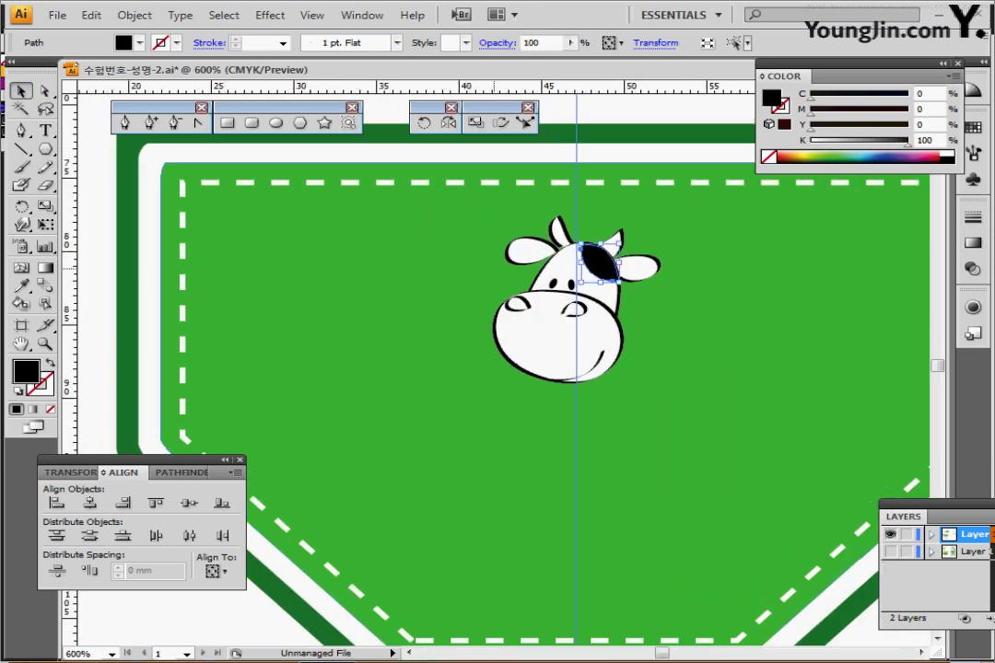
pyautogui.click(525, 250)
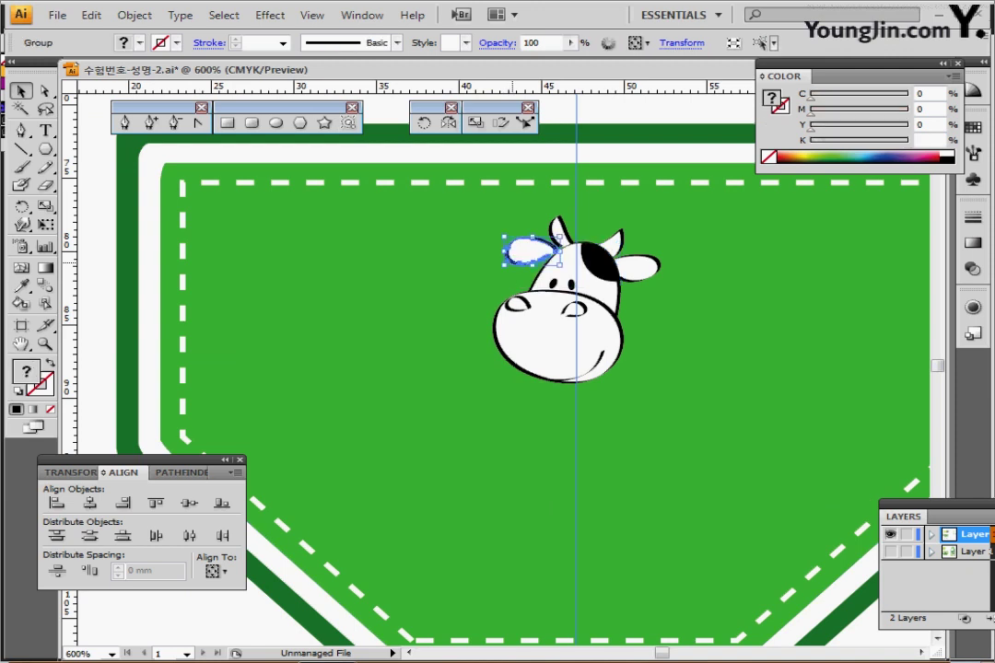
pyautogui.click(45, 92)
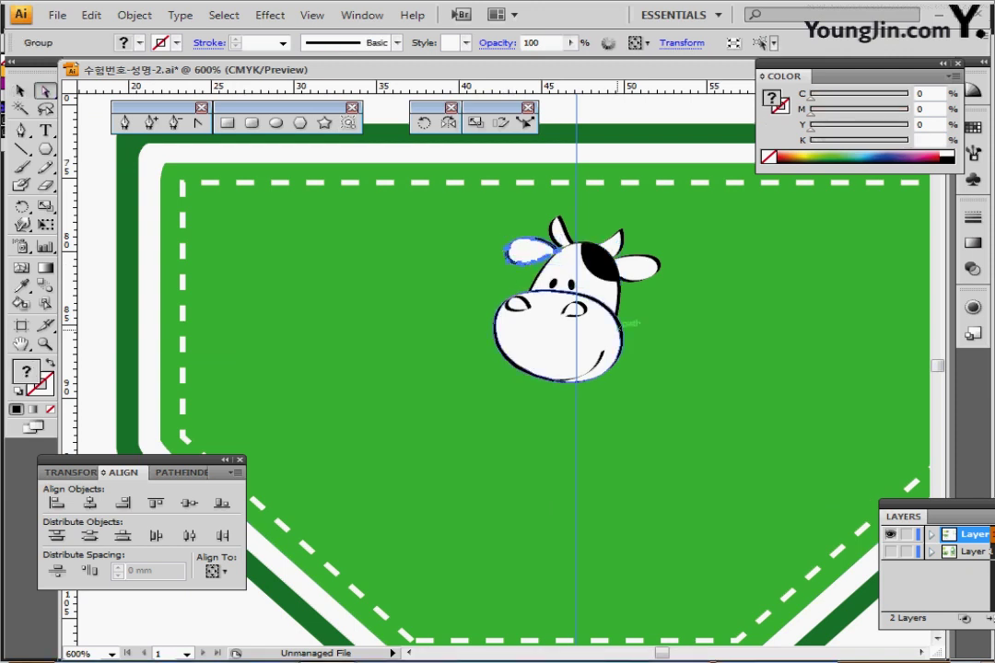
# - Examine the black patch and the surrounding outlines of the small cow's head up close
pyautogui.click(609, 266)
pyautogui.keyDown('ctrl'); pyautogui.click(608, 266); pyautogui.keyUp('ctrl')
pyautogui.keyDown('ctrl'); pyautogui.click(520, 393); pyautogui.keyUp('ctrl')
pyautogui.keyDown('ctrl'); pyautogui.click(520, 393); pyautogui.keyUp('ctrl')
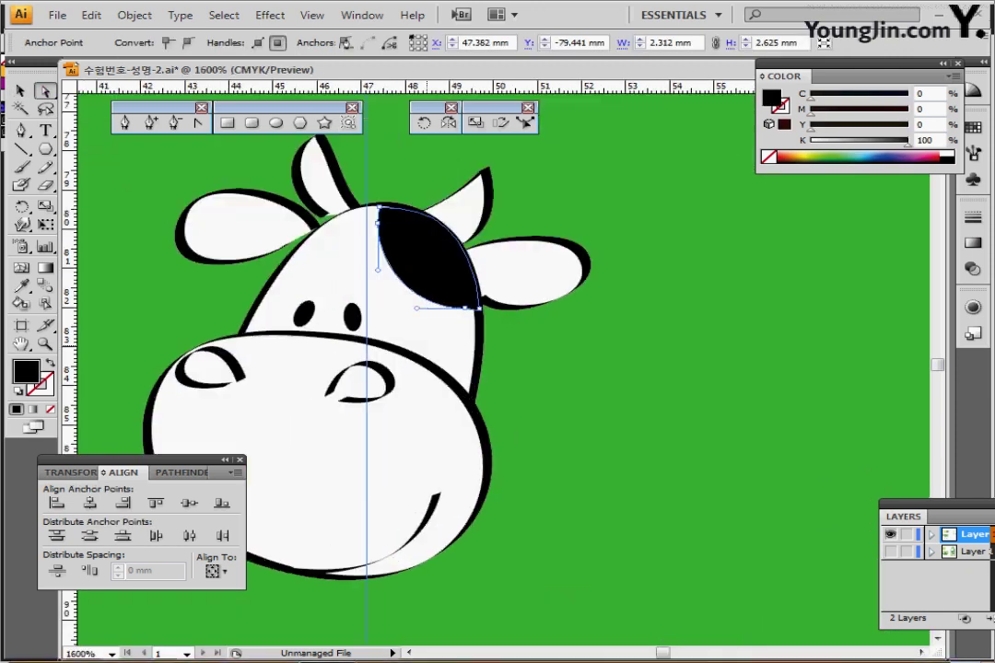
pyautogui.moveTo(439, 346); pyautogui.dragTo(579, 353)
pyautogui.click(20, 91)
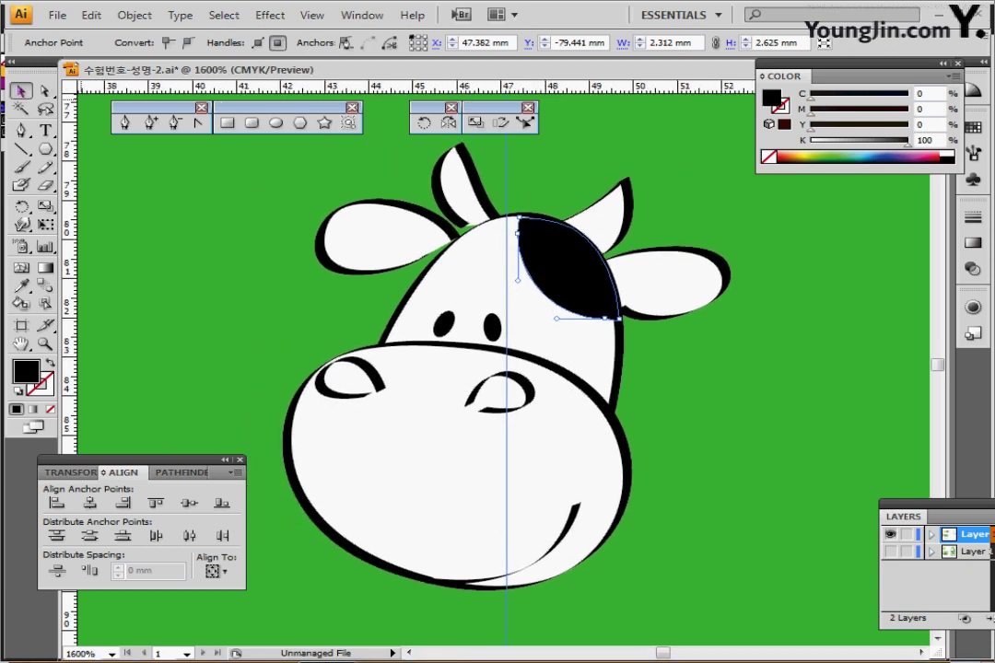
pyautogui.keyDown('ctrl'); pyautogui.click(579, 360); pyautogui.keyUp('ctrl')
pyautogui.scroll(1, 796, 332)
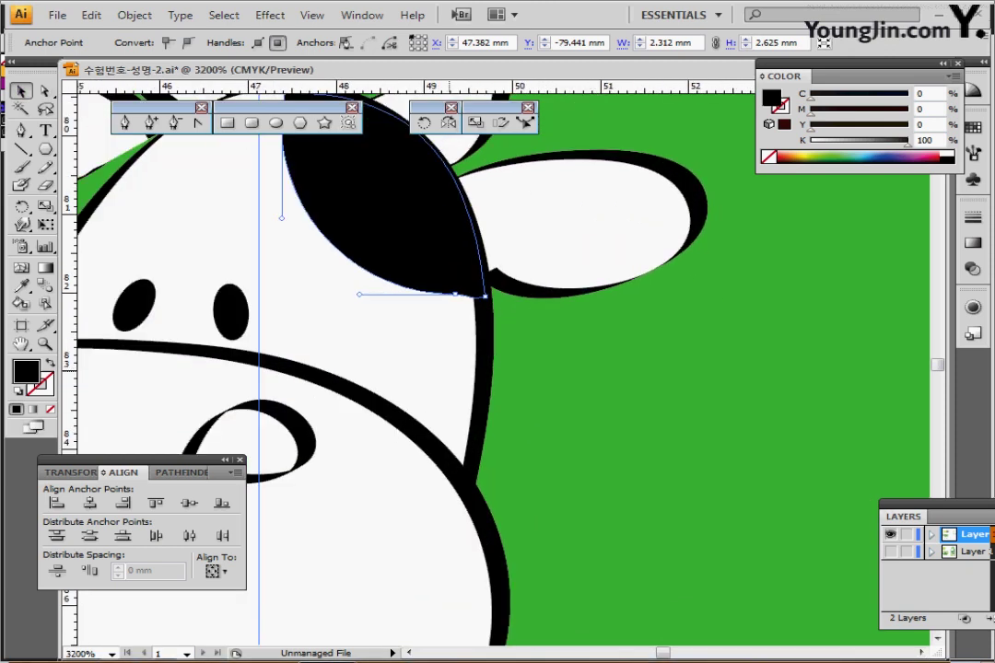
# - Select all parts of the small cow's head on the pocket and group them
pyautogui.scroll(-4, 633, 350)
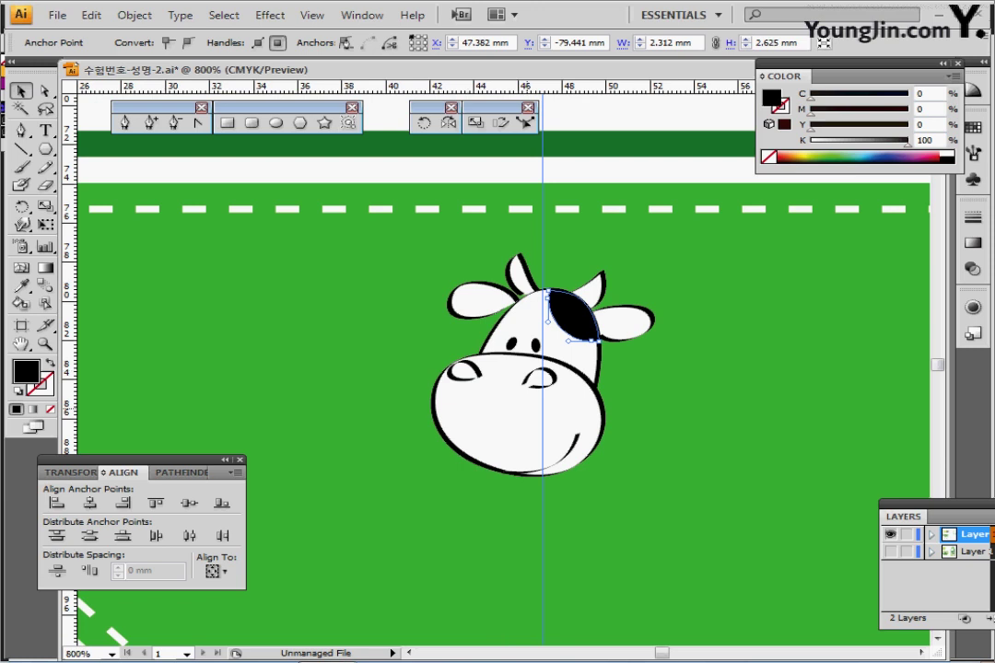
pyautogui.scroll(-1, 397, 357)
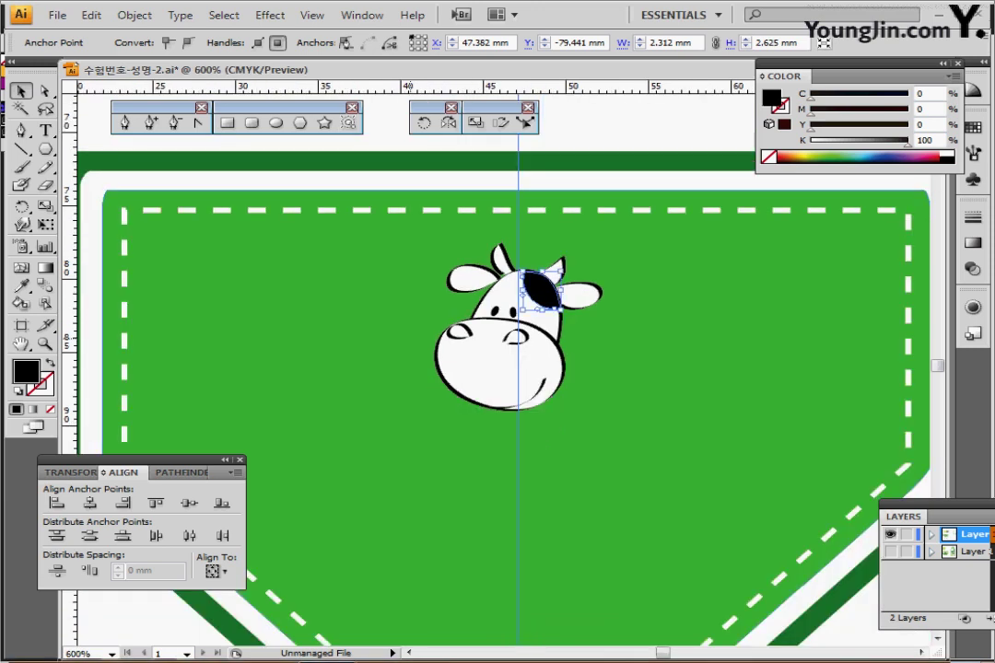
pyautogui.scroll(-1, 529, 384)
pyautogui.moveTo(529, 384); pyautogui.dragTo(475, 376)
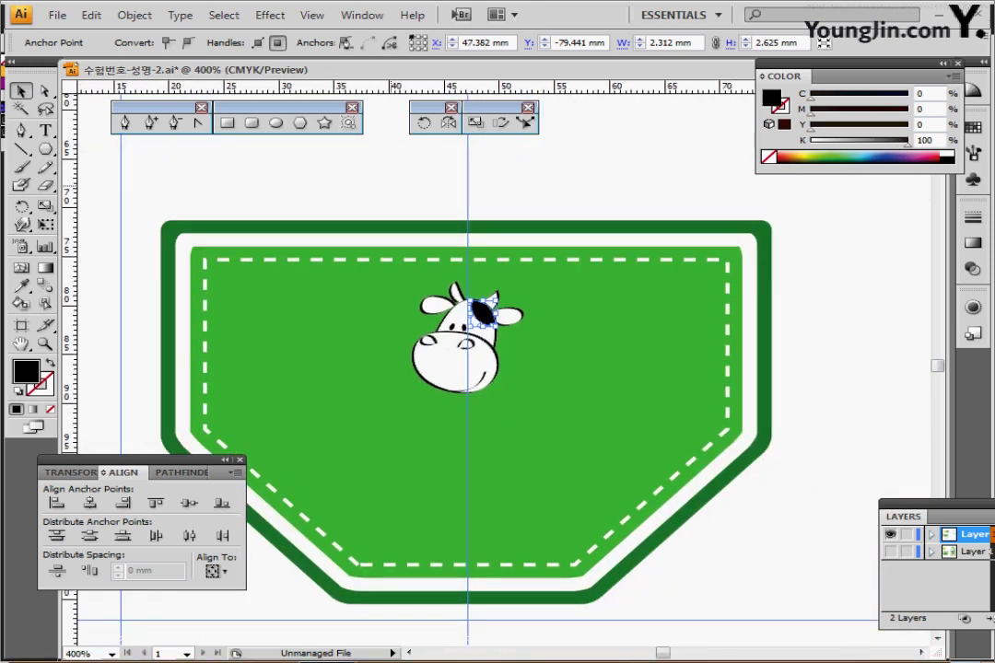
pyautogui.moveTo(392, 186); pyautogui.dragTo(530, 394)
pyautogui.moveTo(649, 178); pyautogui.dragTo(578, 251)
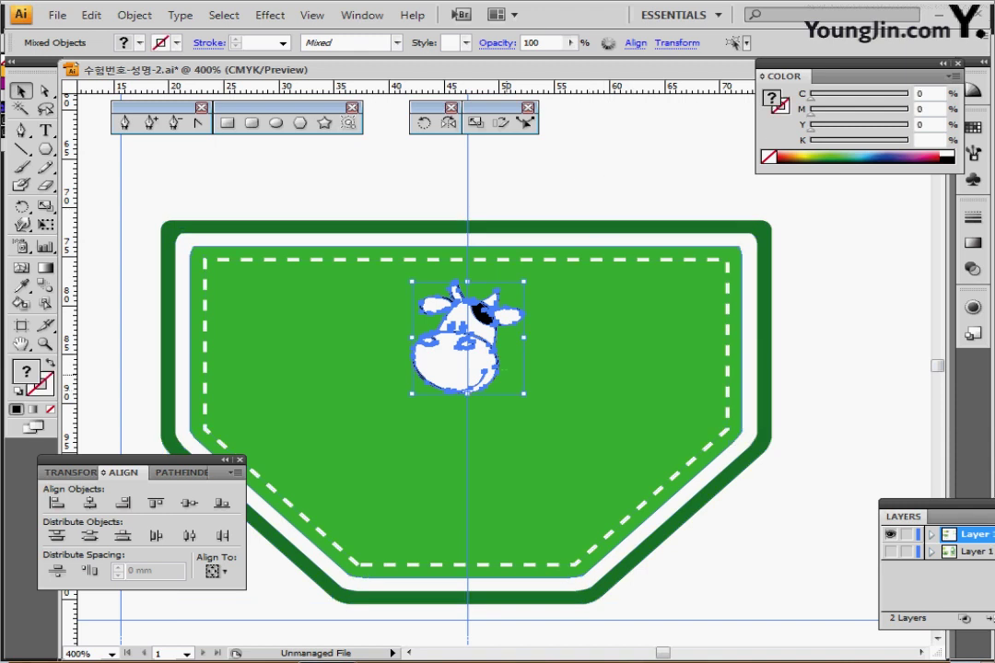
pyautogui.hotkey('ctrl', 'g')
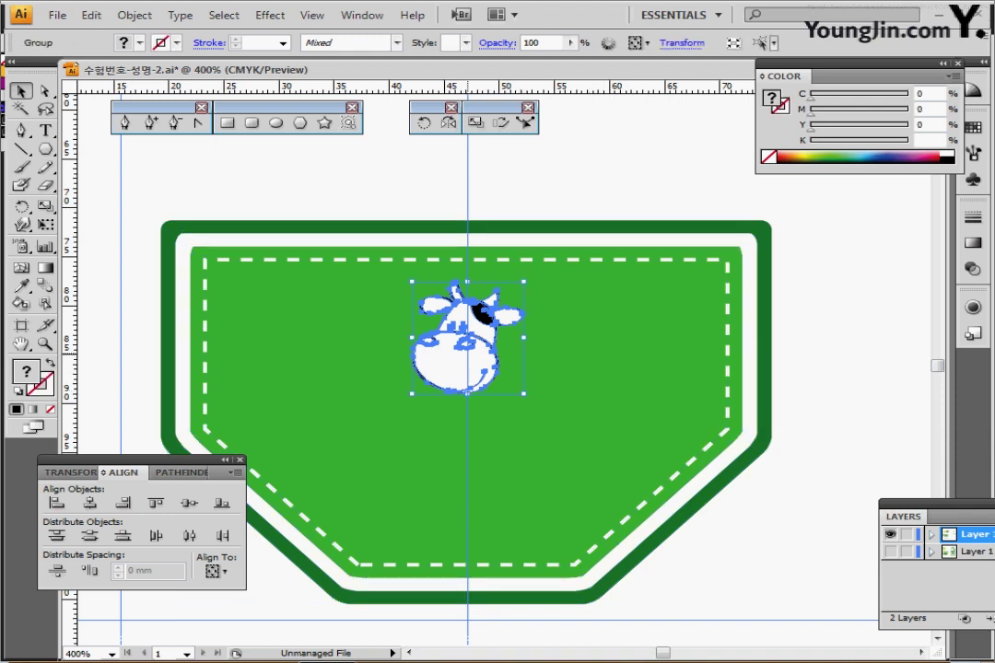
# - Isolate the small cow's head group and select all of its black-filled paths, starting from the black patch
pyautogui.doubleClick(460, 350)
pyautogui.click(456, 364)
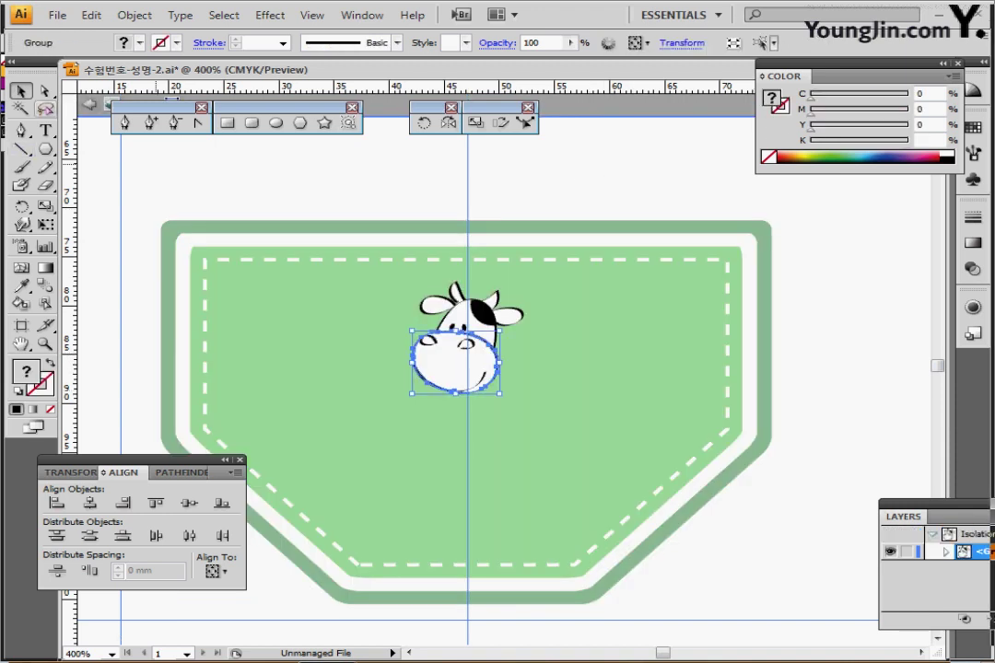
pyautogui.click(45, 92)
pyautogui.click(400, 258)
pyautogui.click(483, 313)
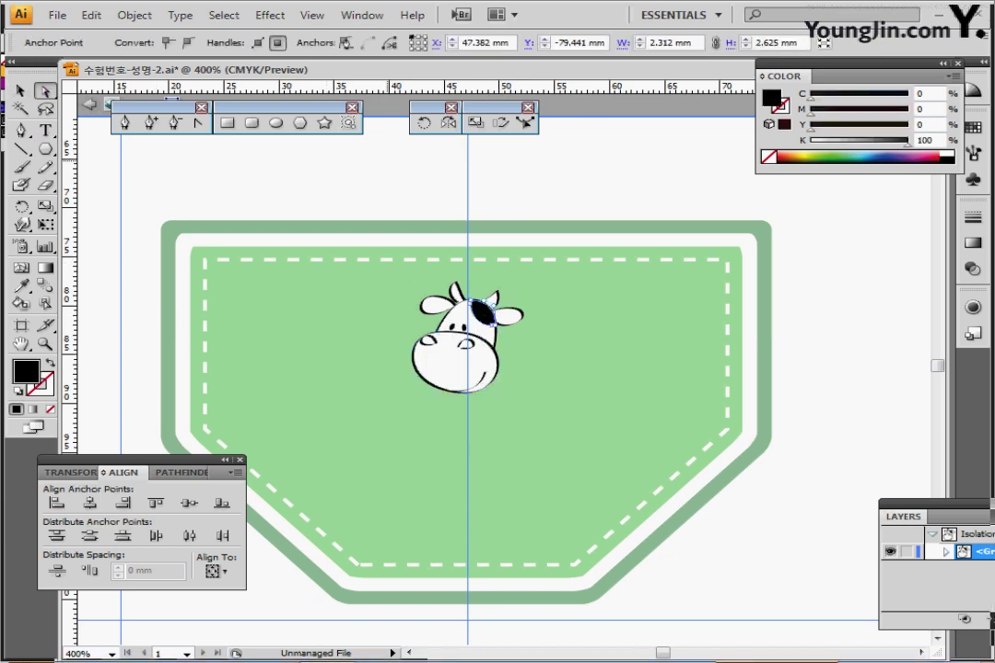
pyautogui.click(223, 15)
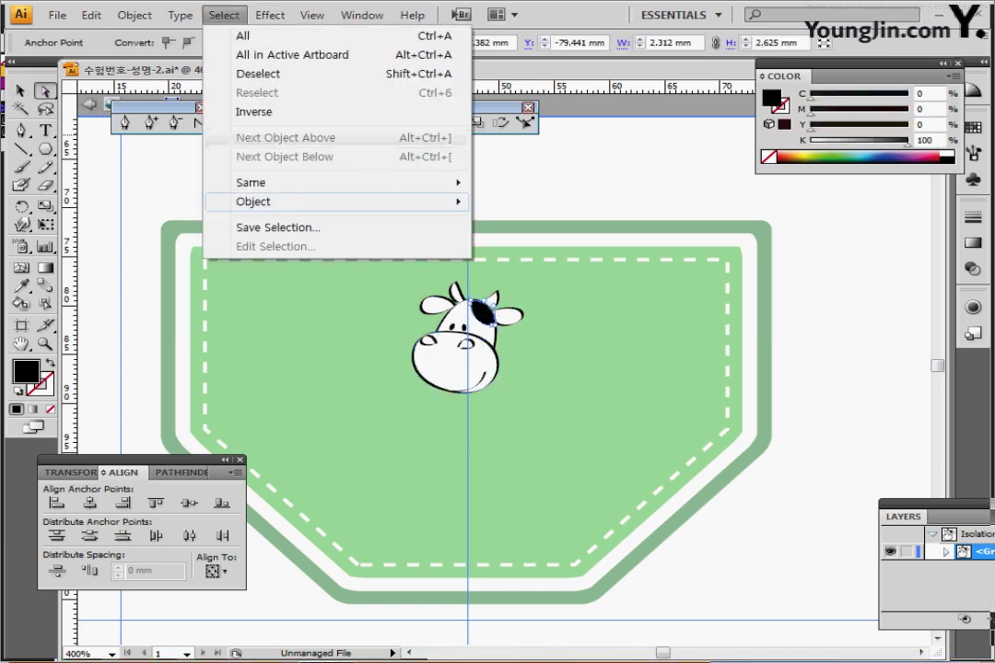
pyautogui.moveTo(415, 201)
pyautogui.click(530, 238)
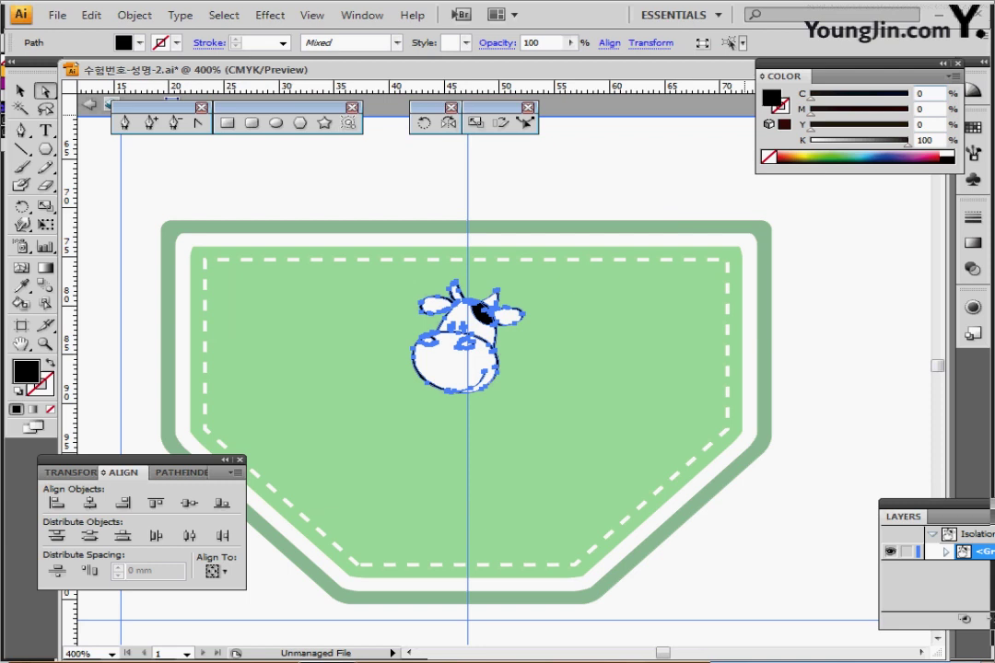
# - Fill the selected cow paths with dark green C 70, M 0, Y 90, K 50 and leave isolation mode with nothing selected
pyautogui.doubleClick(919, 94)
pyautogui.write('070')
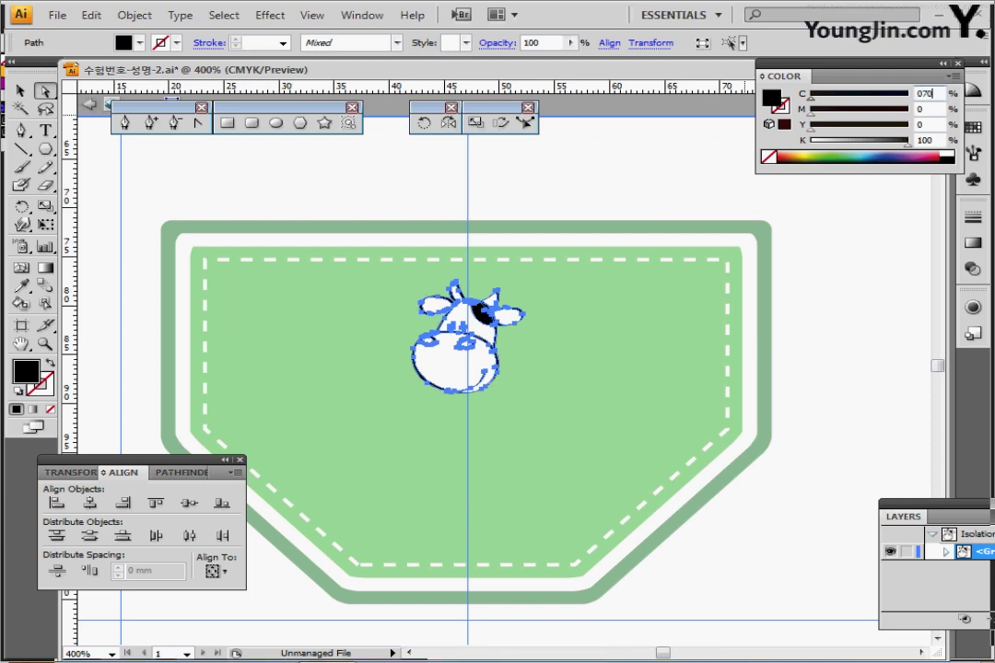
pyautogui.press('Tab')
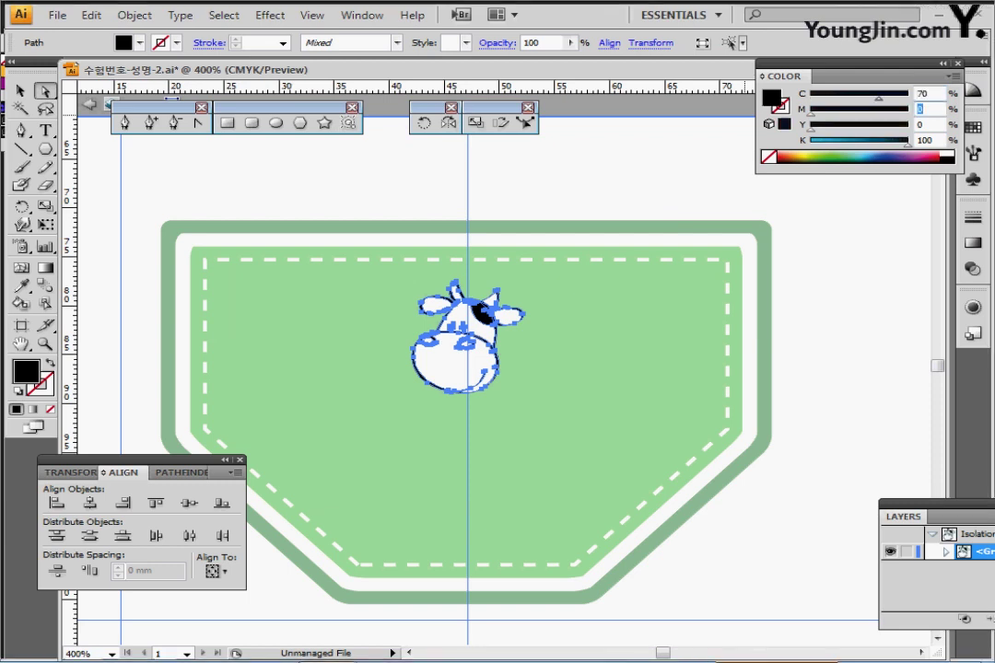
pyautogui.press('Tab')
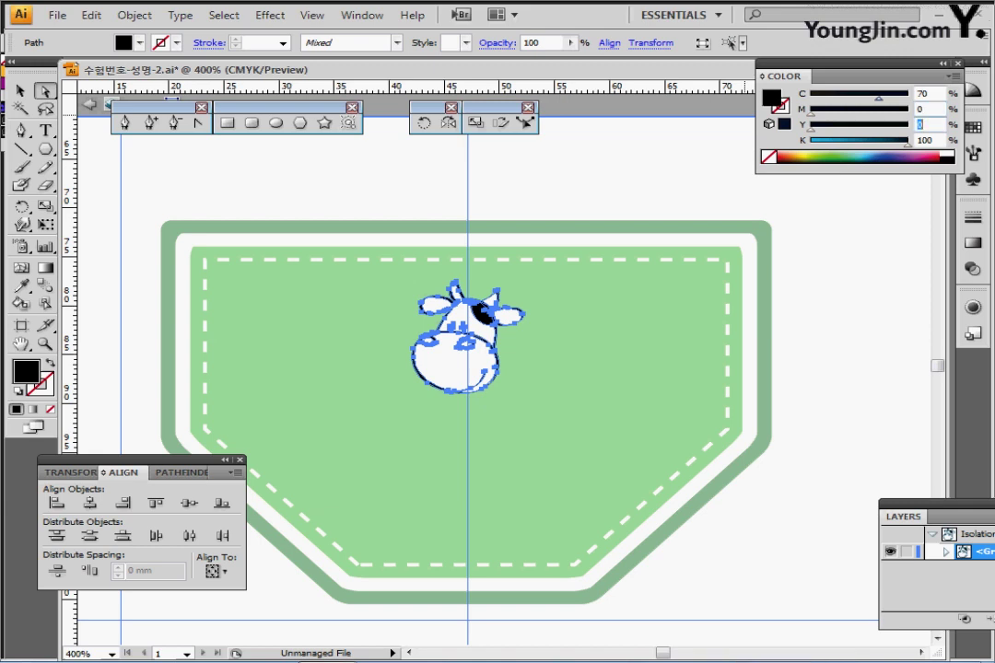
pyautogui.write('90')
pyautogui.press('Tab')
pyautogui.write('50')
pyautogui.press('Return')
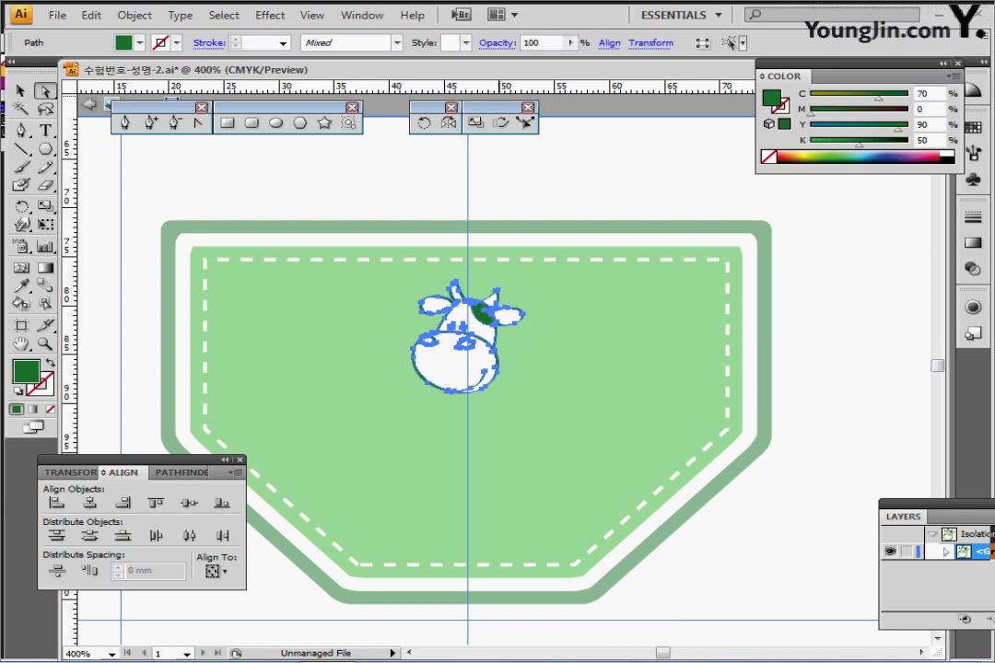
pyautogui.press('Escape')
pyautogui.keyDown('ctrl'); pyautogui.click(465, 169); pyautogui.keyUp('ctrl')
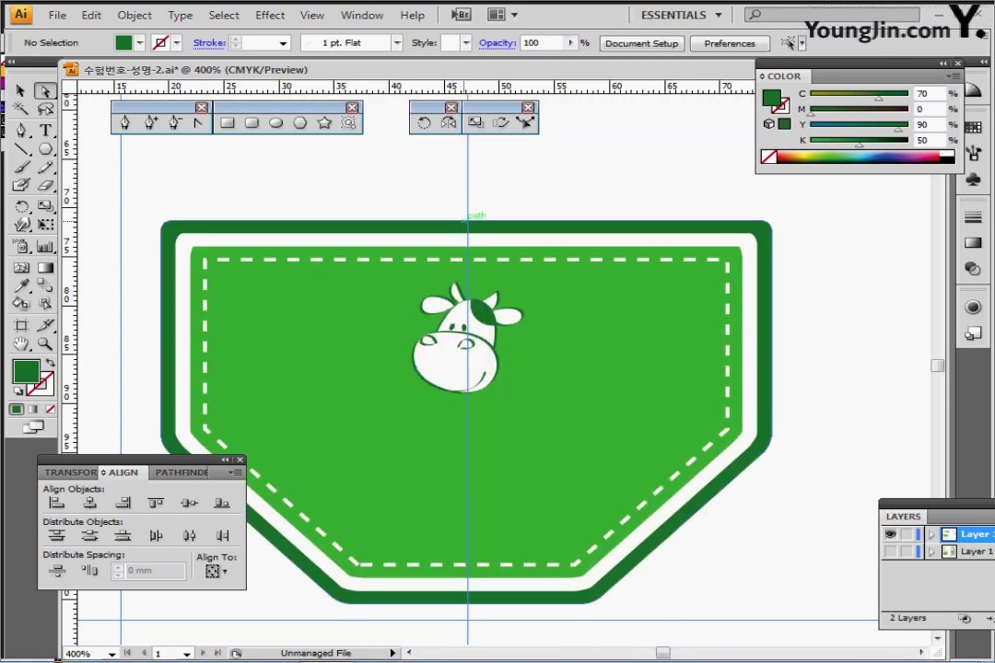
# - Select the grouped outlines of the green pocket and ungroup them one level
pyautogui.hotkey('ctrl', '-')
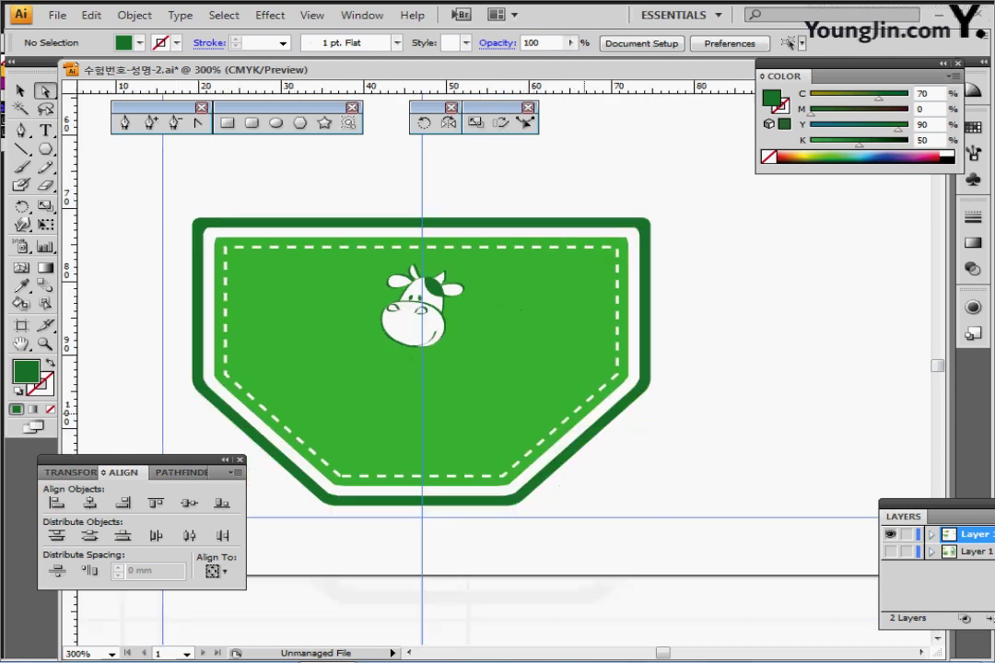
pyautogui.moveTo(527, 381); pyautogui.dragTo(516, 366)
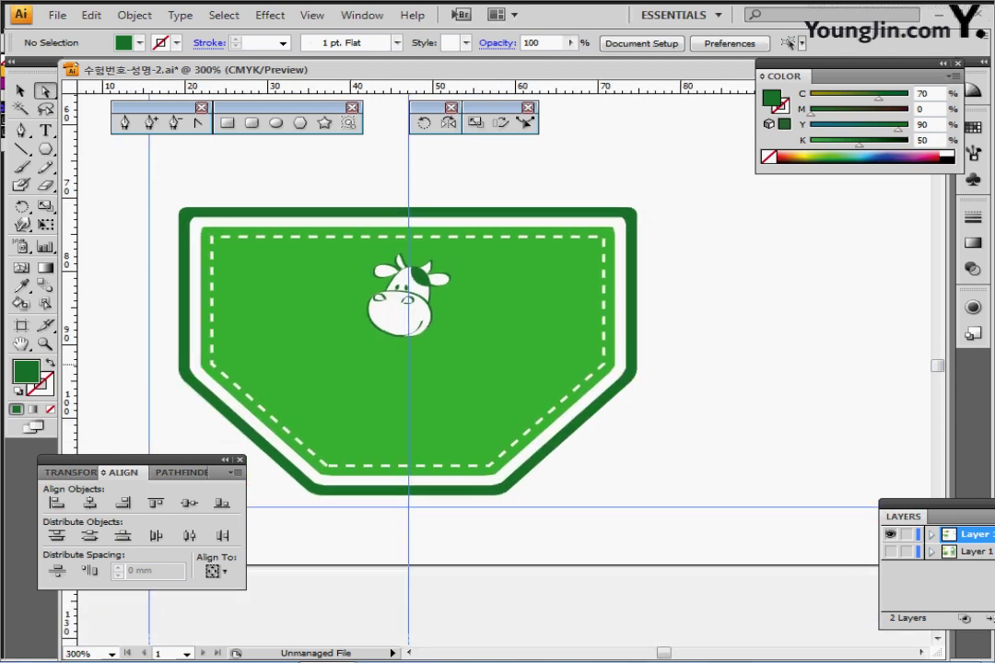
pyautogui.hotkey('ctrl', 'a')
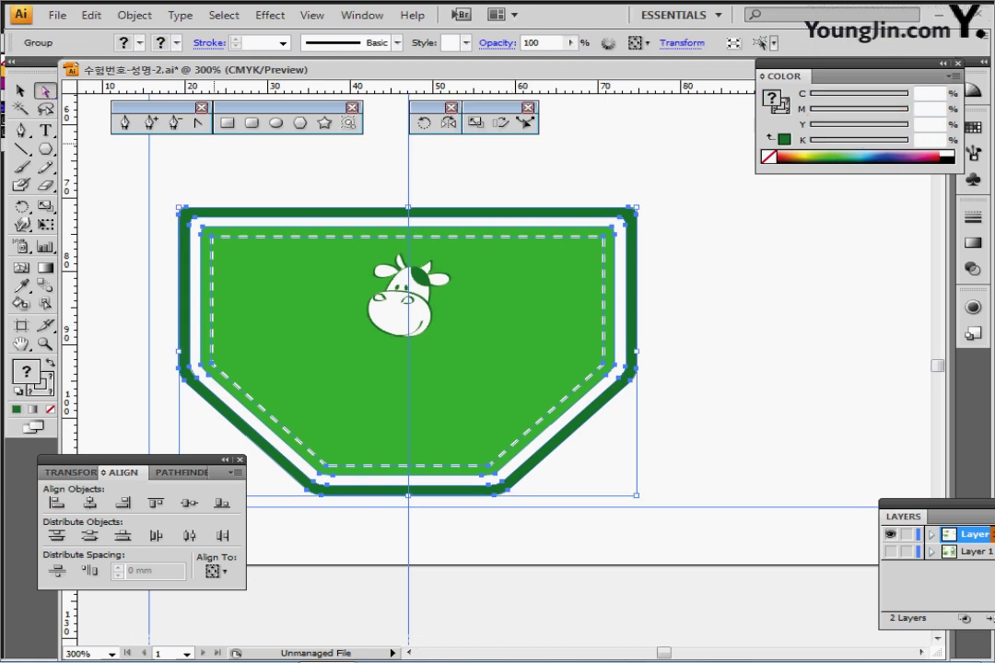
pyautogui.click(45, 90)
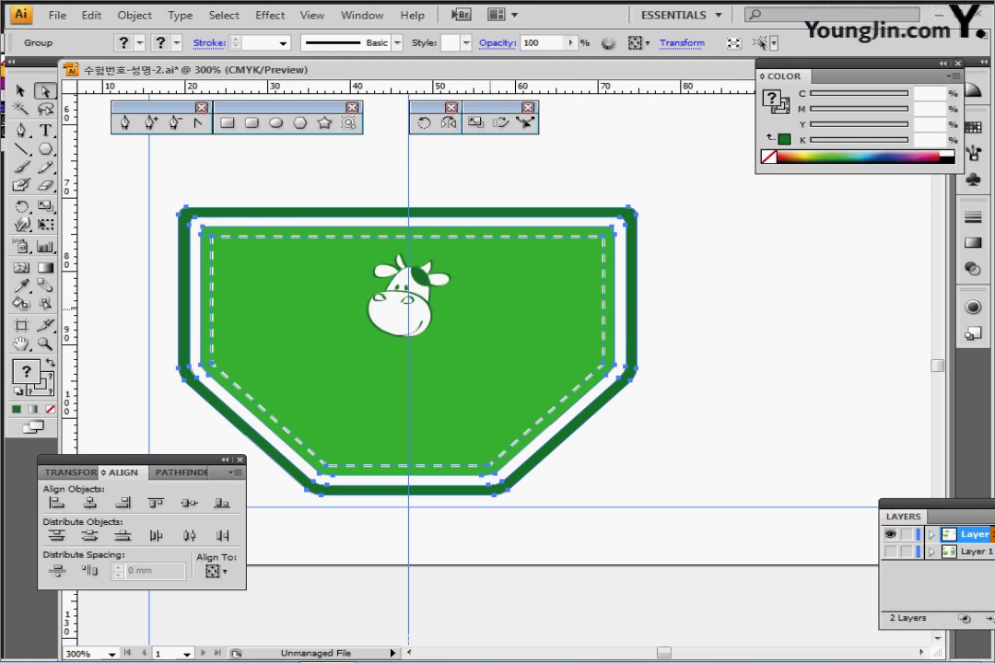
pyautogui.click(20, 90)
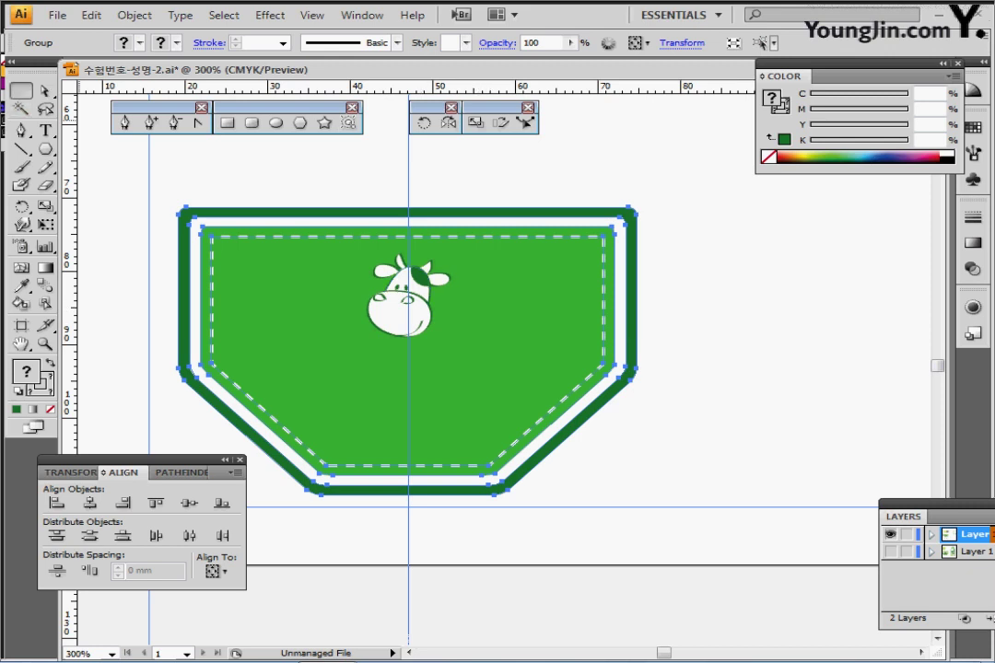
pyautogui.click(120, 202)
pyautogui.click(287, 314)
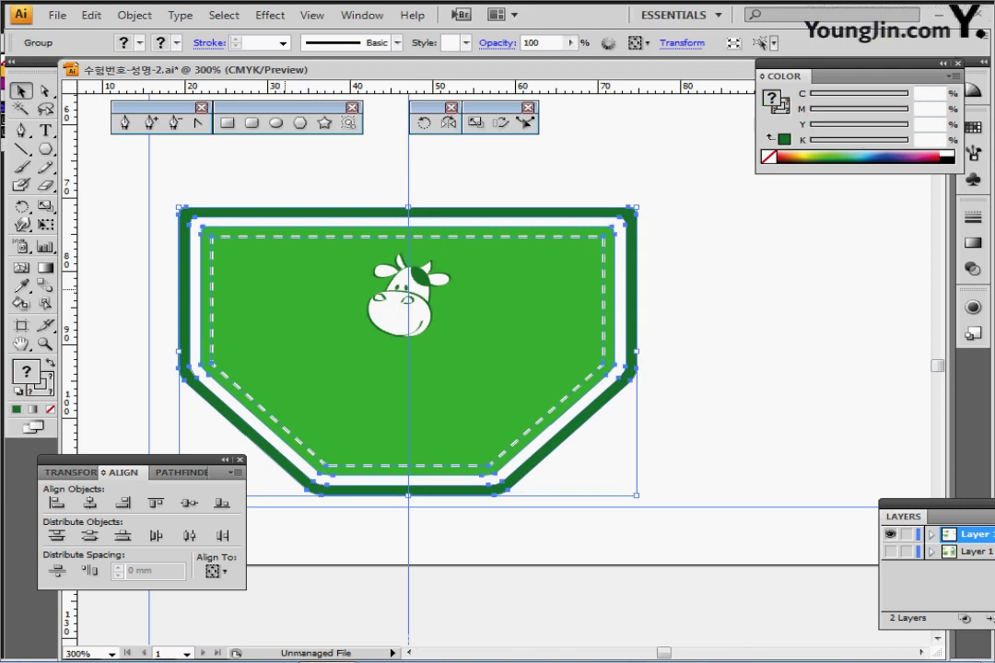
pyautogui.rightClick(285, 290)
pyautogui.click(341, 362)
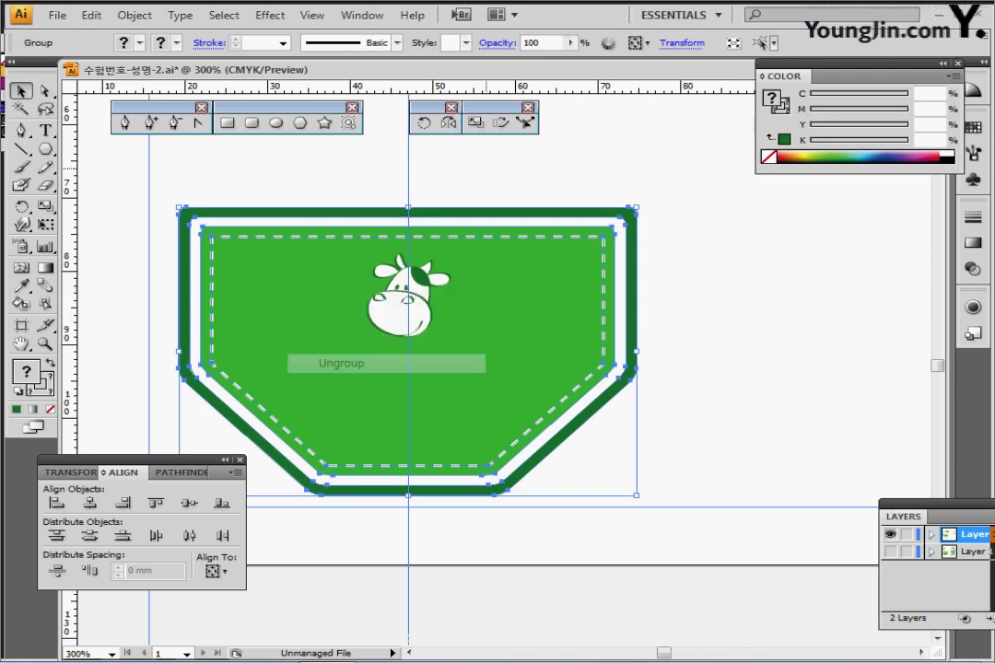
# - Ungroup the remaining nested group of pocket outlines
pyautogui.hotkey('ctrl', 'shift', 'a')
pyautogui.moveTo(154, 173); pyautogui.dragTo(540, 422)
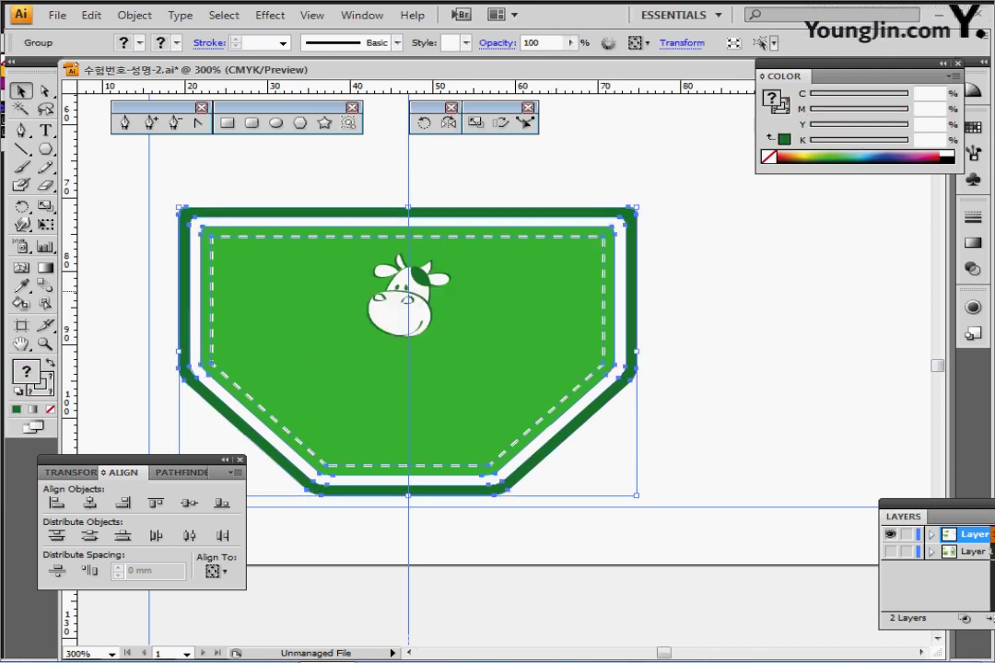
pyautogui.rightClick(561, 275)
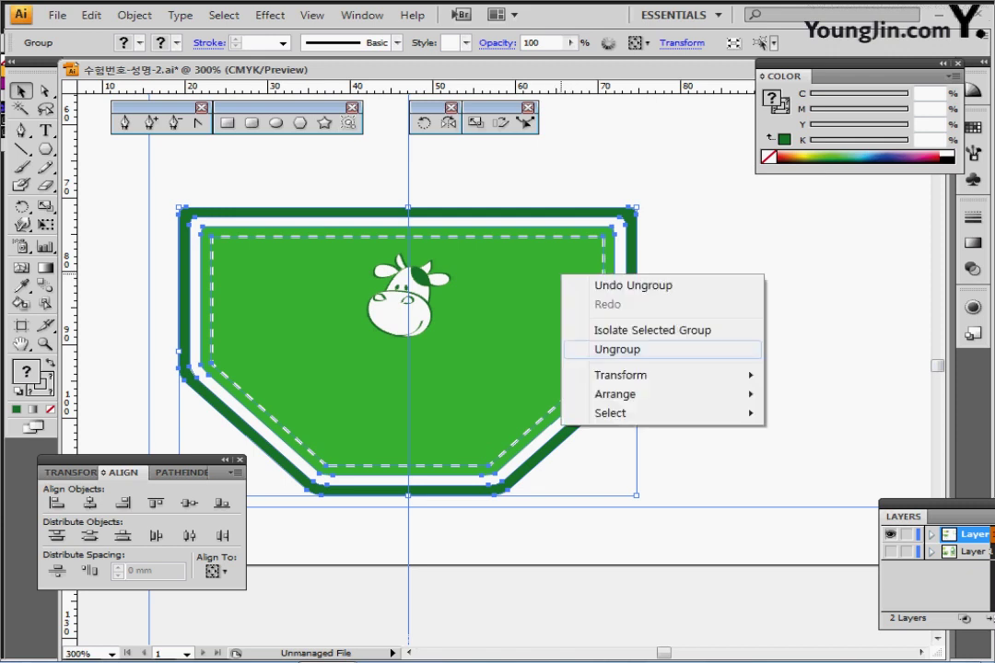
# - Ungroup the label shapes and duplicate the light green inner panel in place, in front of the original
pyautogui.click(618, 350)
pyautogui.hotkey('ctrl', 'shift', 'a')
pyautogui.click(567, 276)
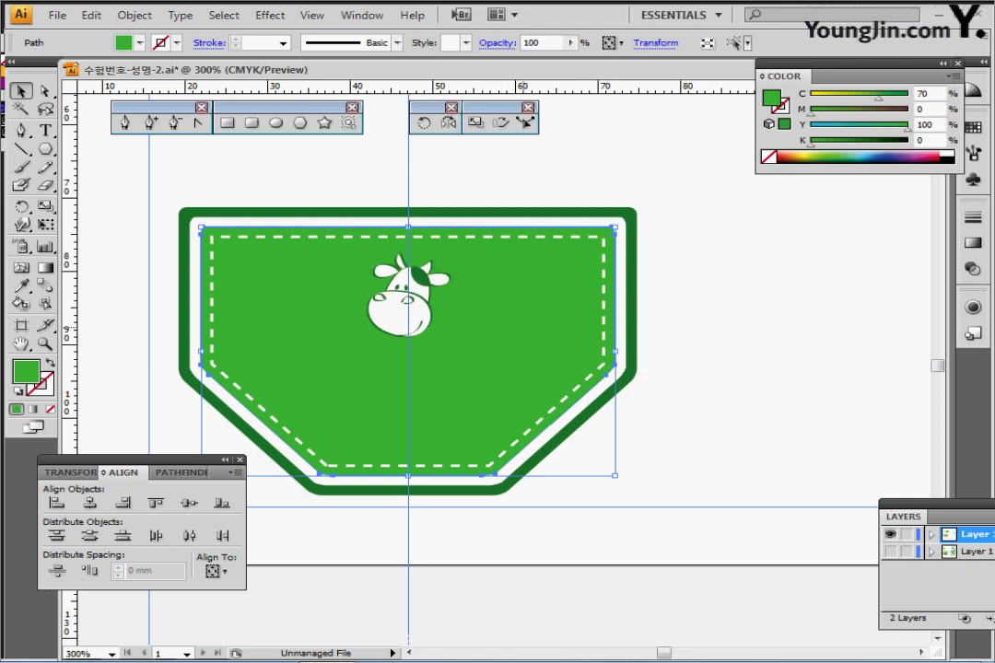
pyautogui.hotkey('ctrl', 'c')
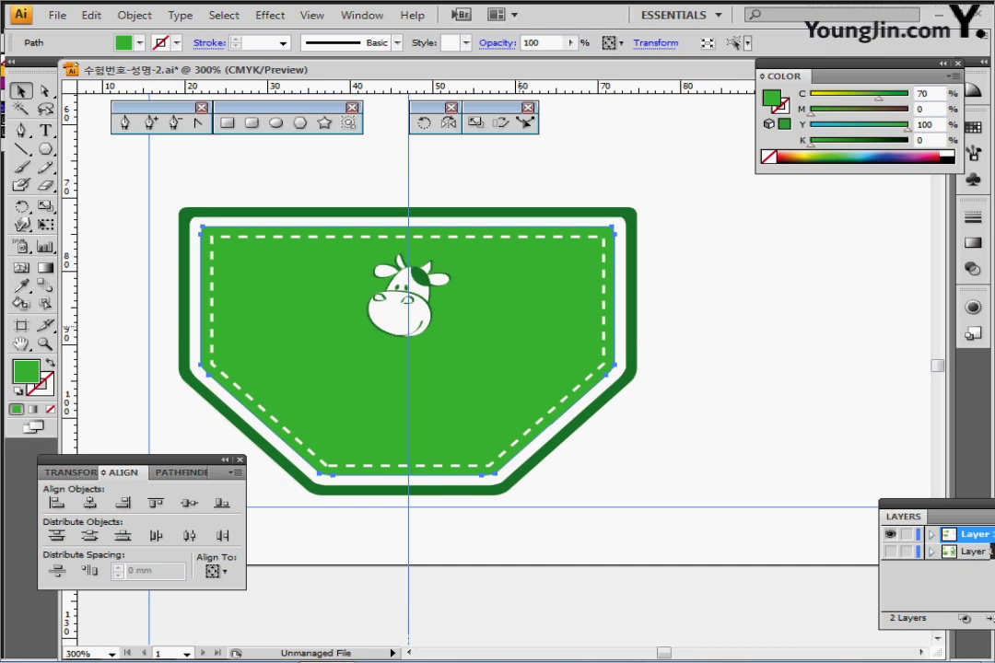
pyautogui.hotkey('ctrl', 'shift', 'b')
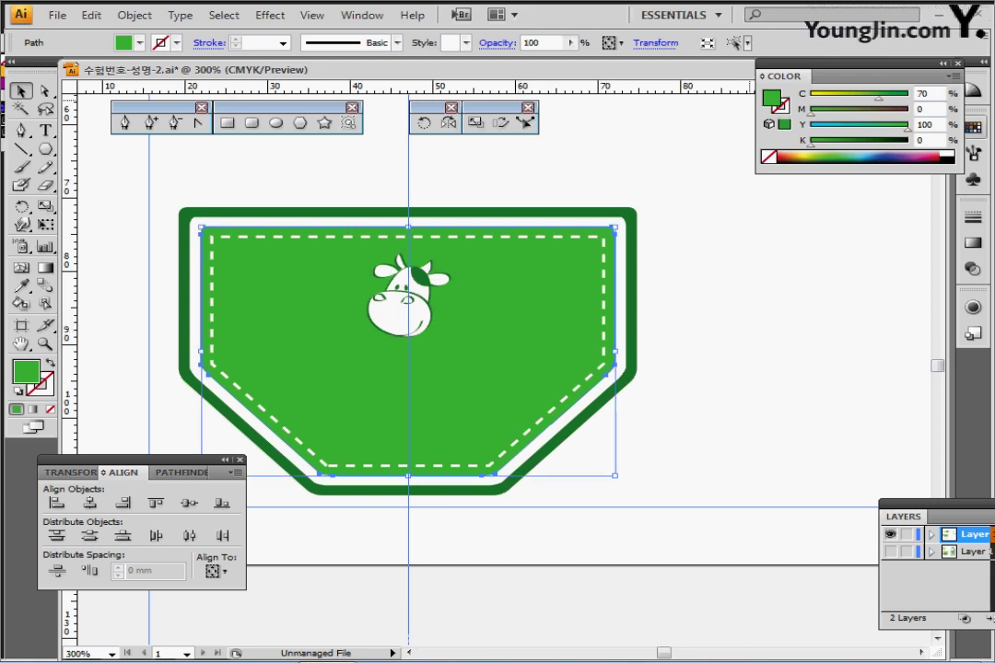
# - Fill the duplicated inner panel with the yellow-green flower pattern swatch
pyautogui.click(973, 128)
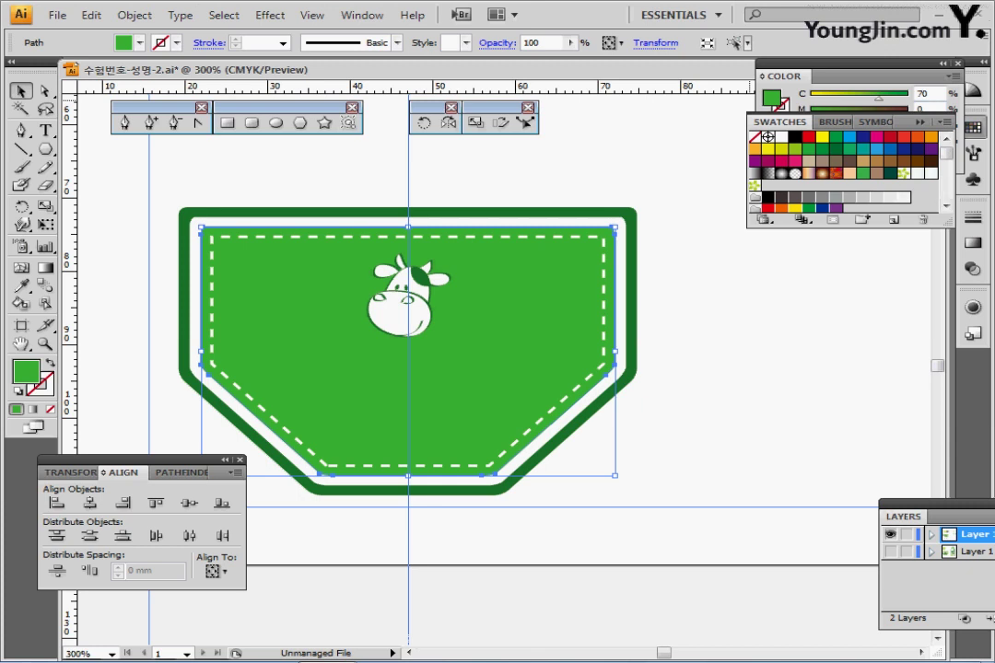
pyautogui.click(755, 186)
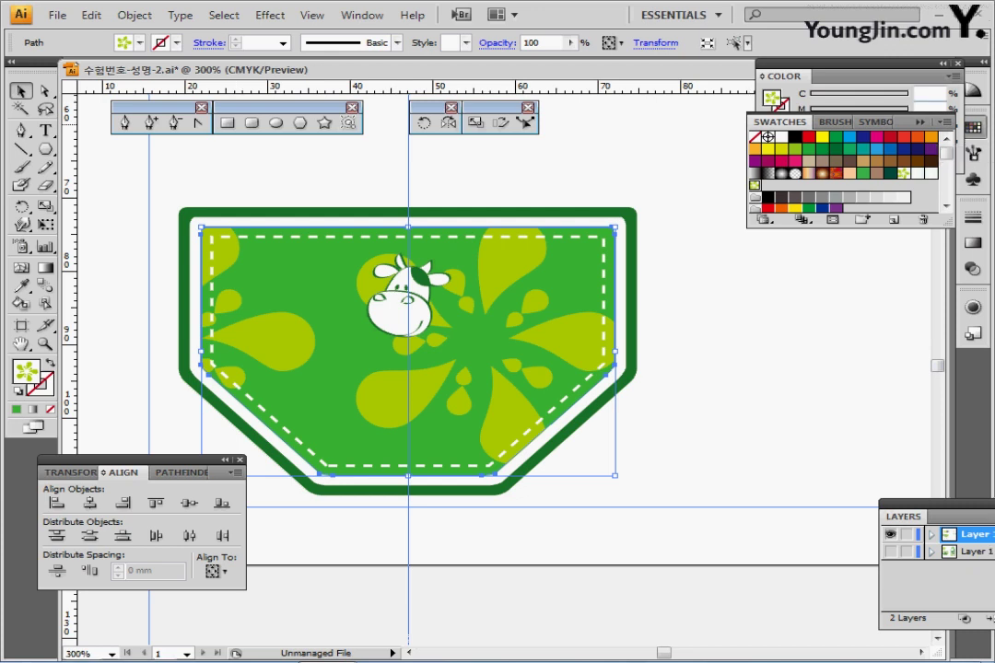
pyautogui.click(973, 128)
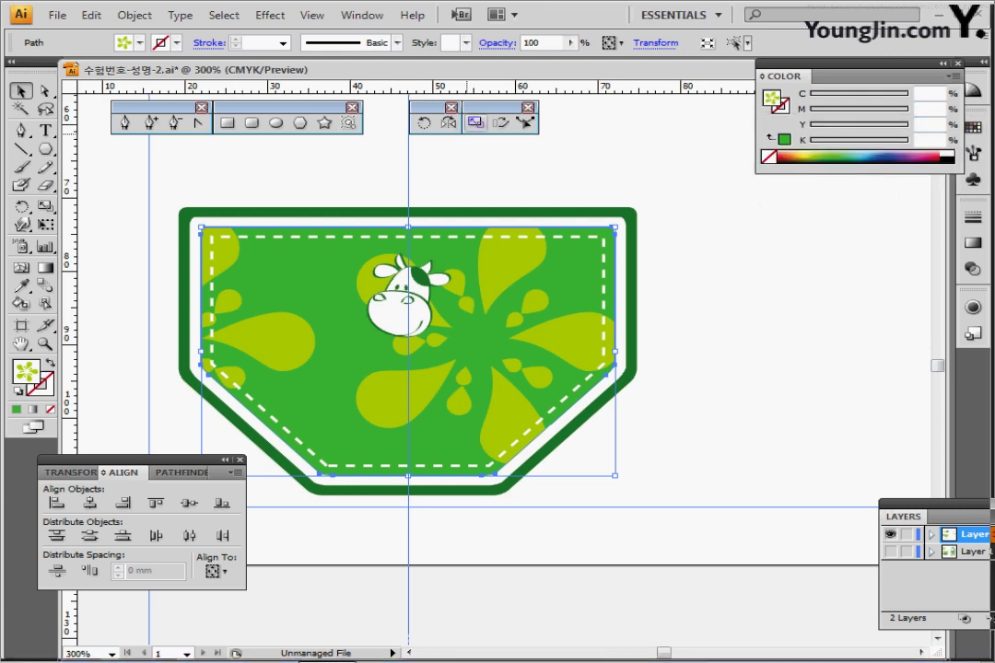
# - Scale only the pattern inside the panel uniformly to 30%, excluding objects and strokes & effects
pyautogui.doubleClick(475, 123)
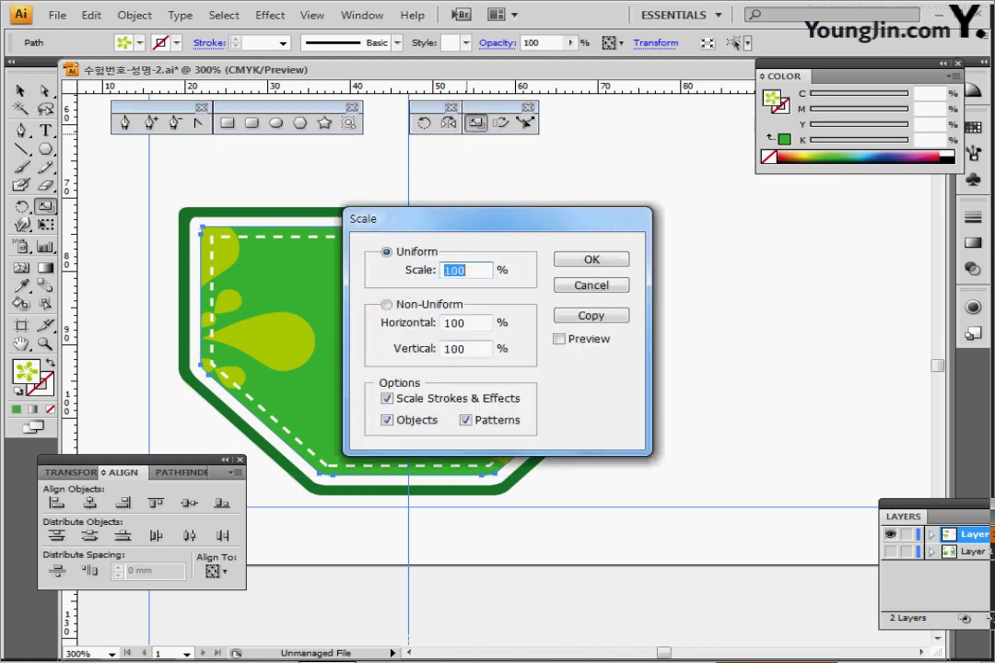
pyautogui.write('30')
pyautogui.moveTo(414, 218); pyautogui.dragTo(581, 166)
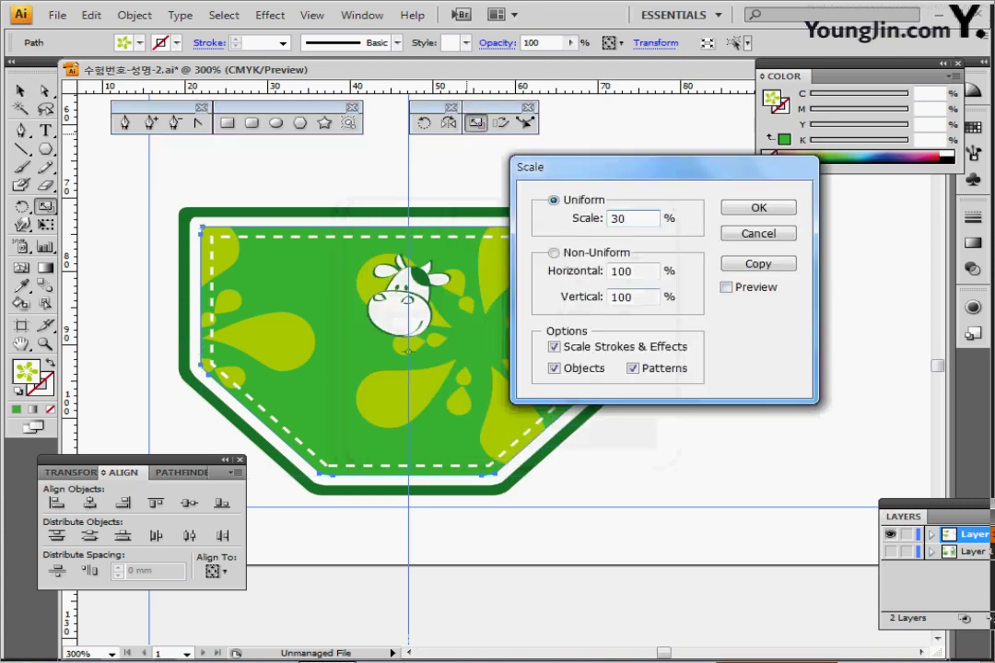
pyautogui.click(553, 346)
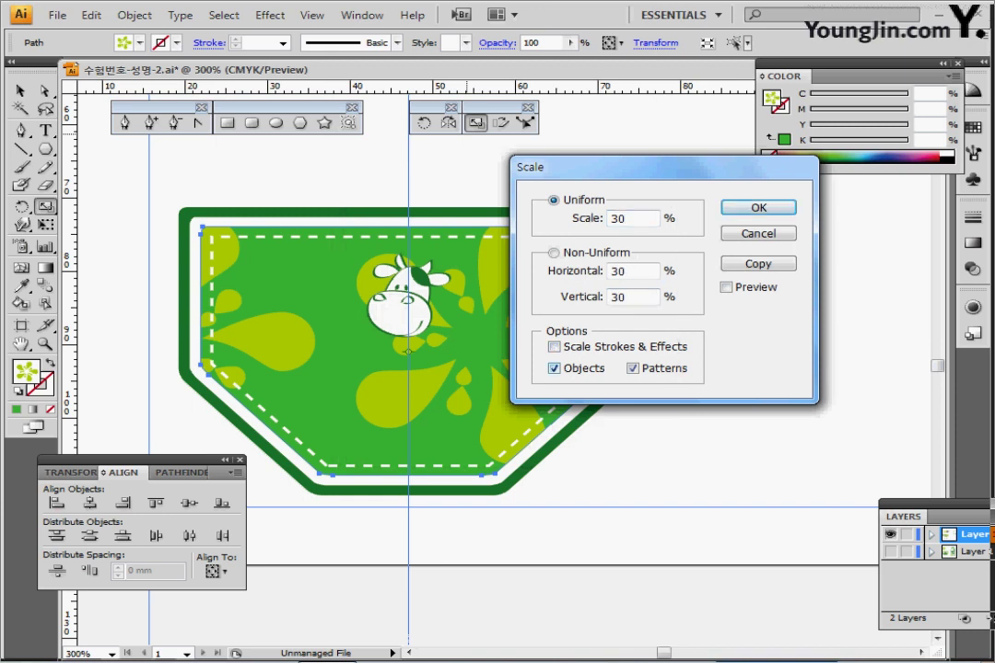
pyautogui.click(554, 367)
pyautogui.press('Return')
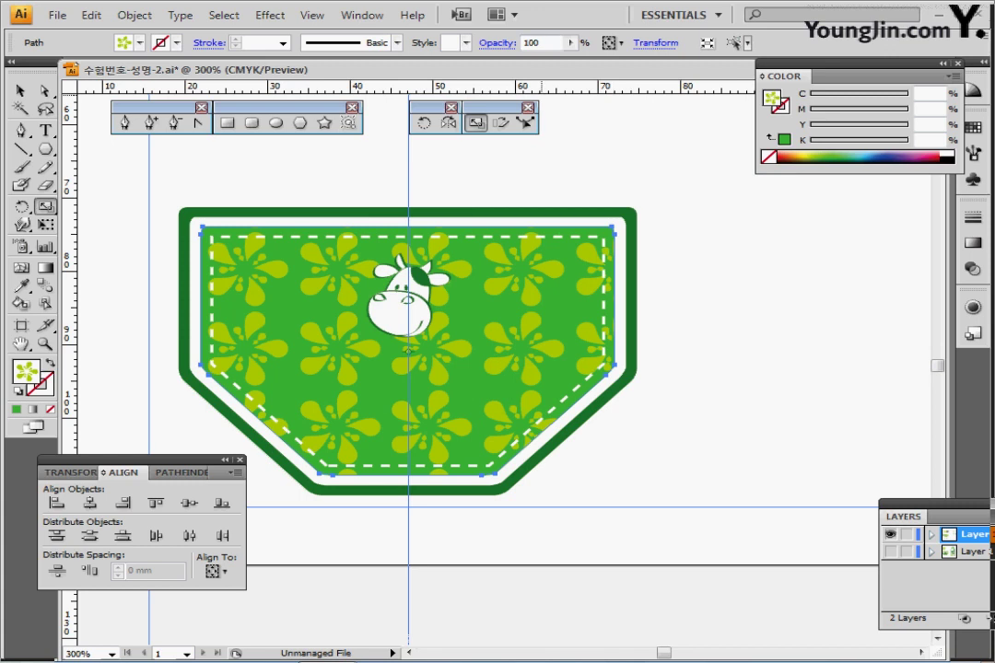
# - Set the opacity of the flower-patterned panel to 70% and deselect it
pyautogui.moveTo(544, 43); pyautogui.dragTo(460, 43)
pyautogui.write('70')
pyautogui.press('Return')
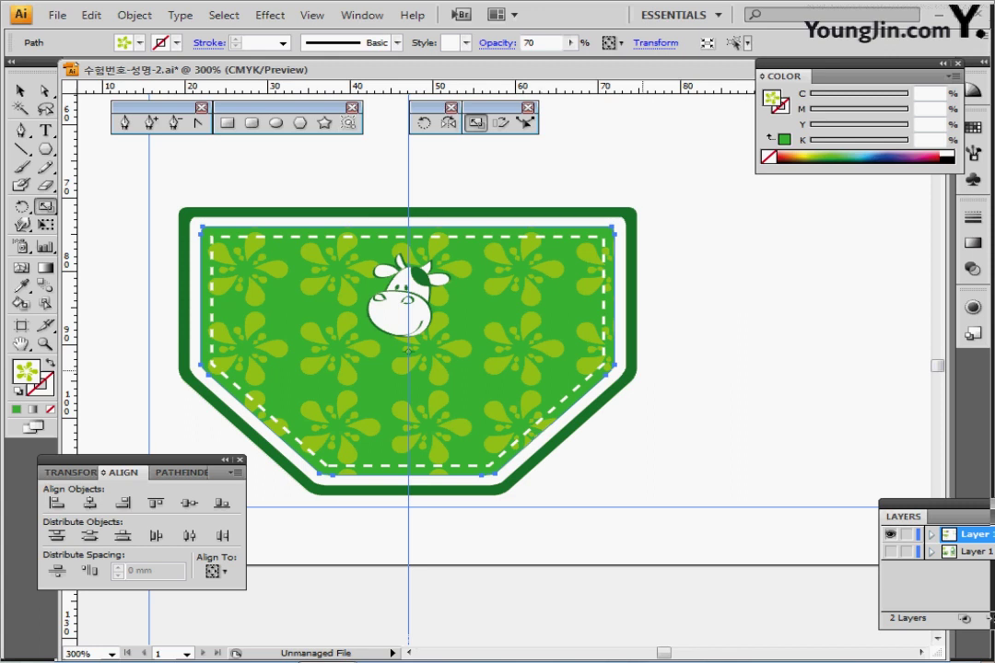
pyautogui.press('v')
pyautogui.click(20, 90)
pyautogui.hotkey('ctrl', 'shift', 'a')
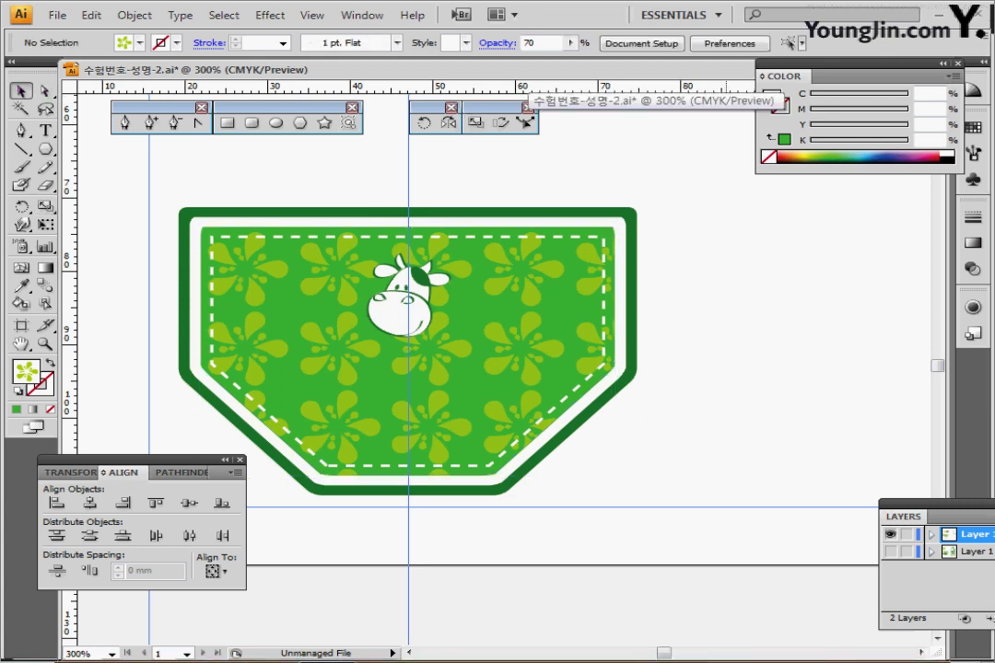
# - Move the LOWFAT MILK text from below the artboard onto the label under the cow and bring it to the front
pyautogui.hotkey('ctrl', '-')
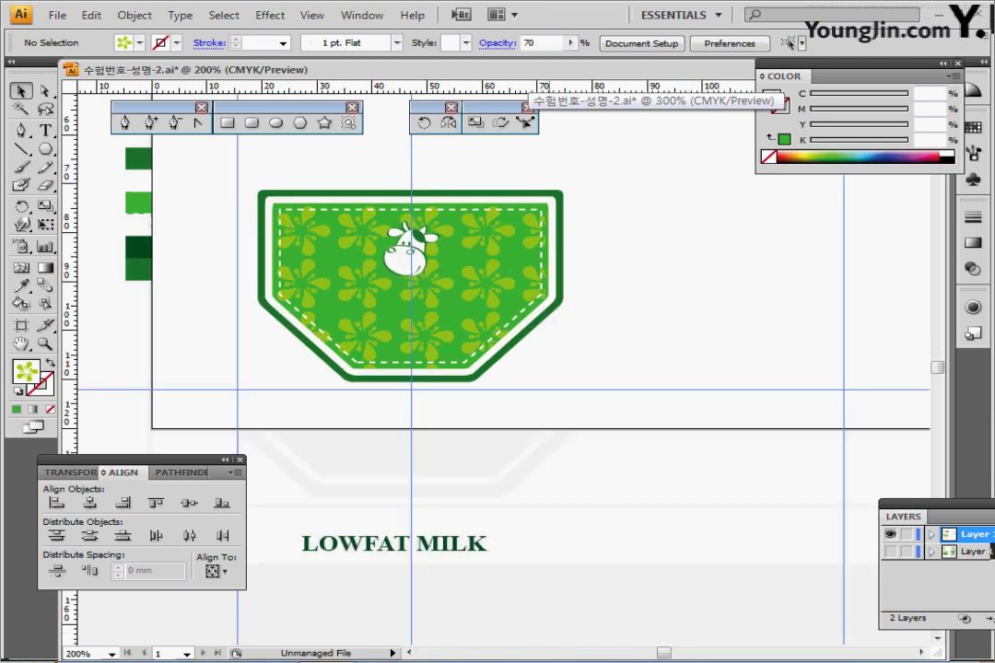
pyautogui.click(445, 543)
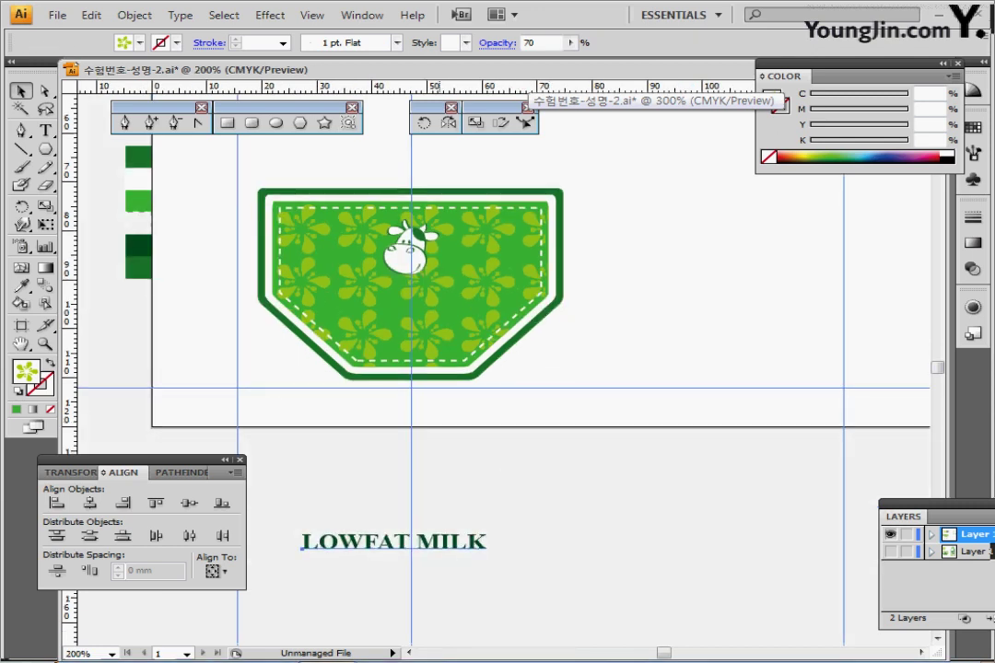
pyautogui.moveTo(451, 541); pyautogui.dragTo(475, 311)
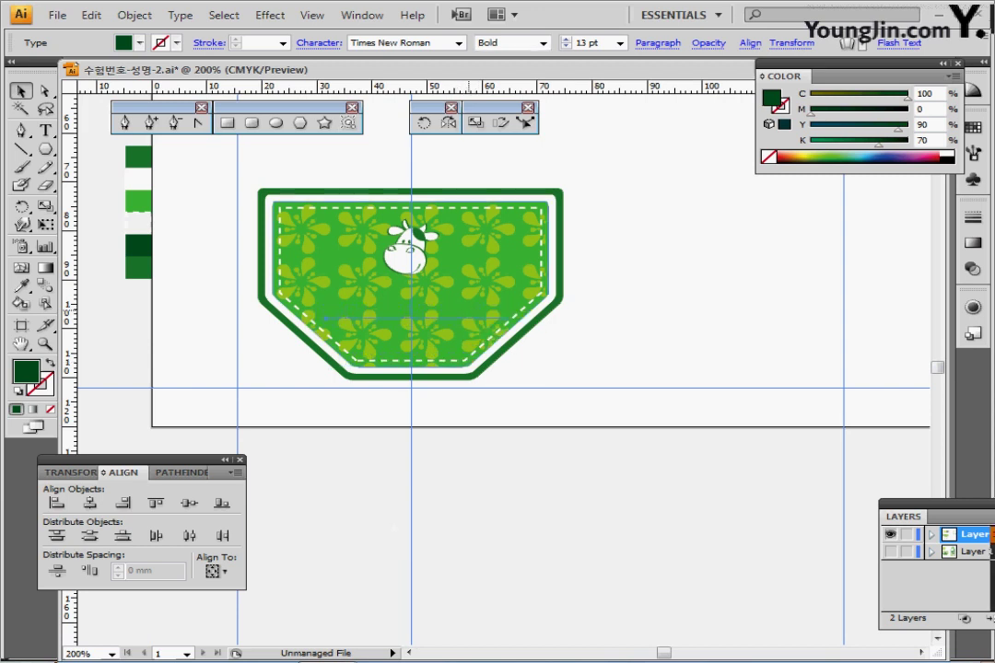
pyautogui.hotkey('ctrl', 'shift', ']')
pyautogui.scroll(1, 476, 318)
pyautogui.scroll(1, 476, 312)
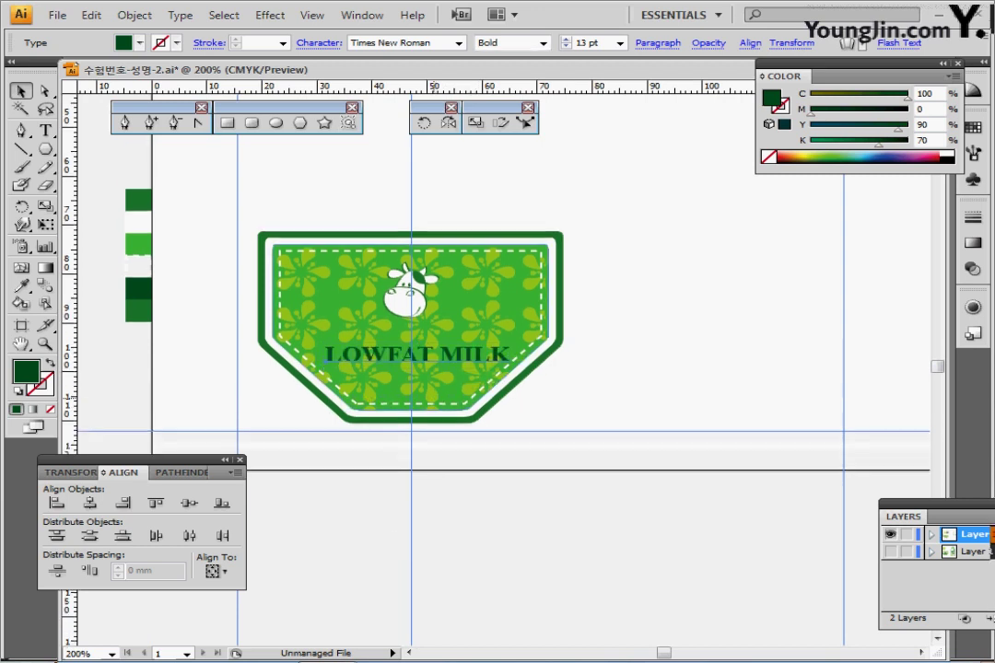
# - Nudge the LOWFAT MILK text left until it is centred on the label's vertical guide, then deselect it
pyautogui.click(416, 355)
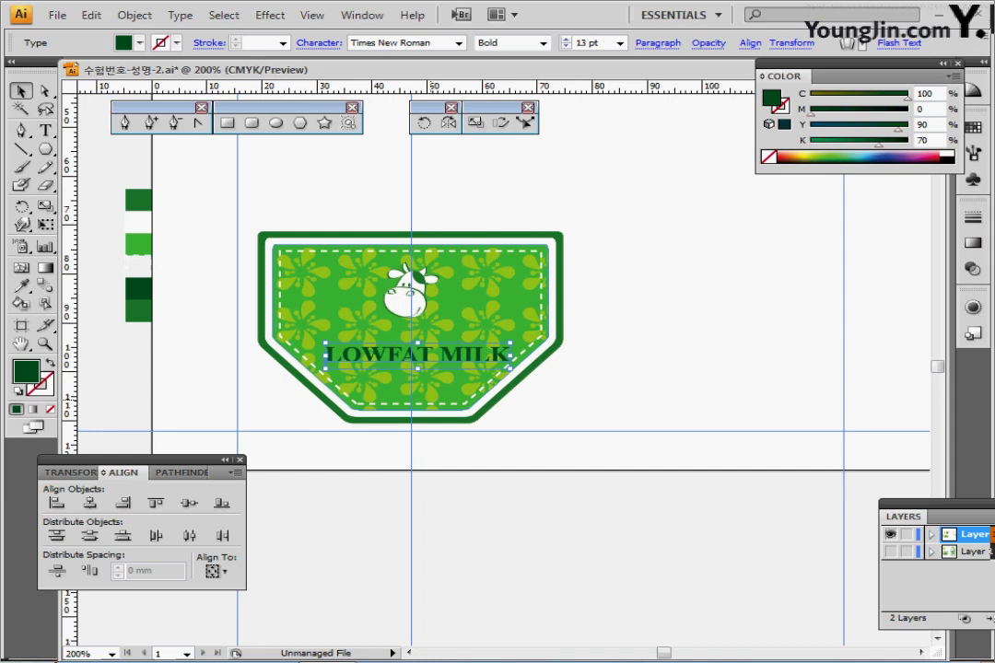
pyautogui.press('Left')
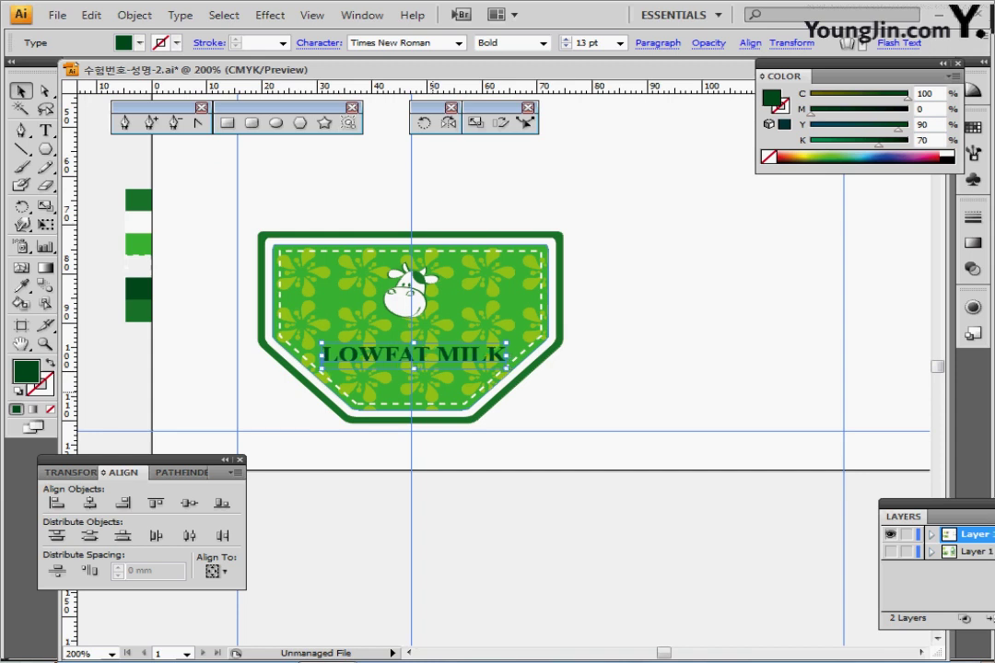
pyautogui.press('Left')
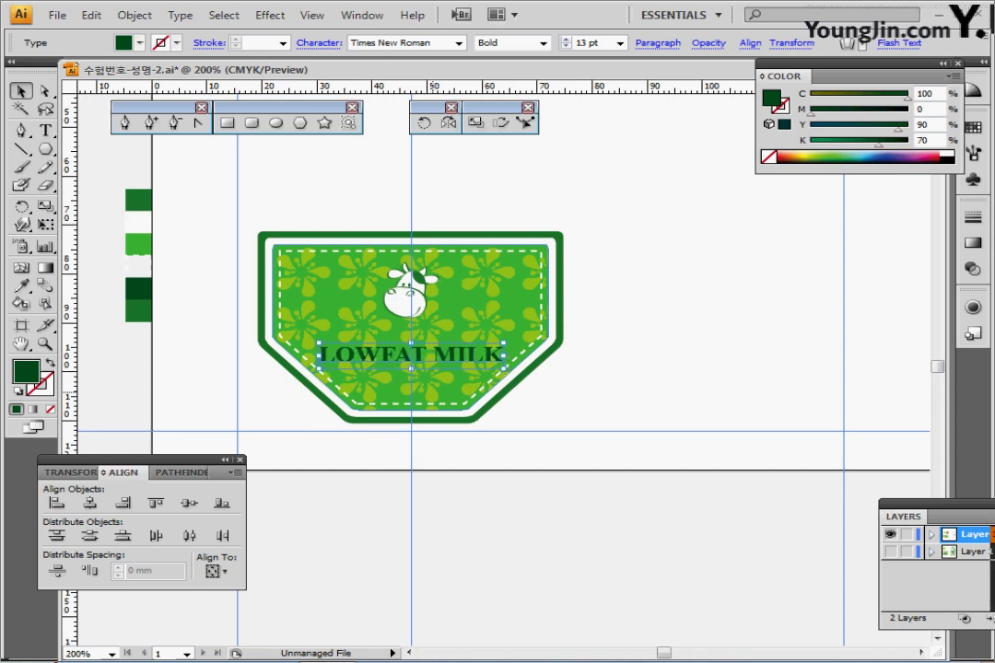
pyautogui.click(581, 268)
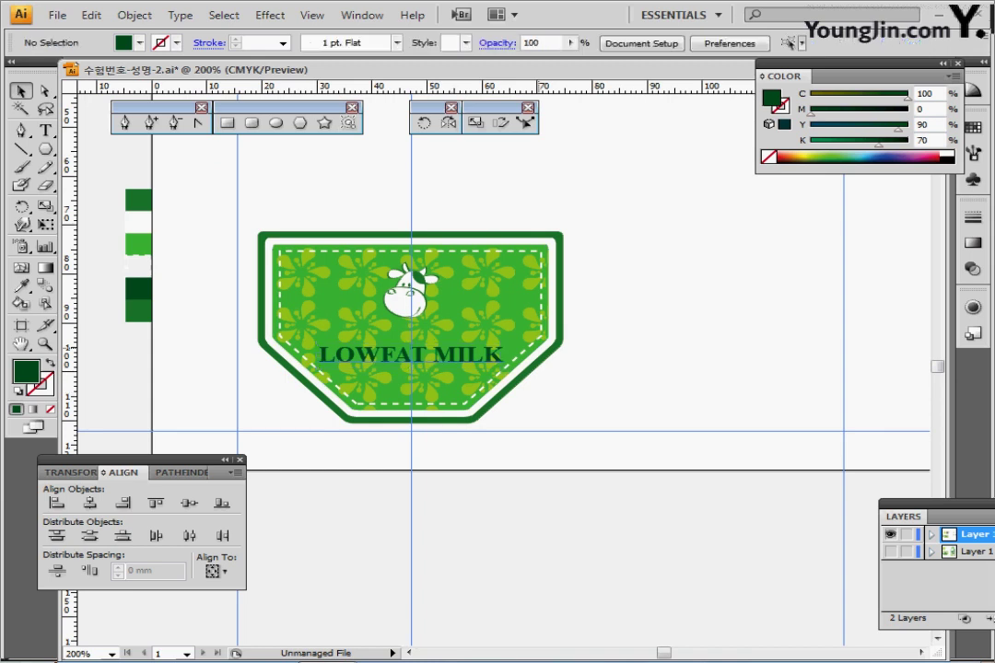
# - Apply a Multiply drop shadow to the label's dark green outer shape with 75% opacity, 1 mm X and Y offsets and 1 mm blur
pyautogui.click(559, 233)
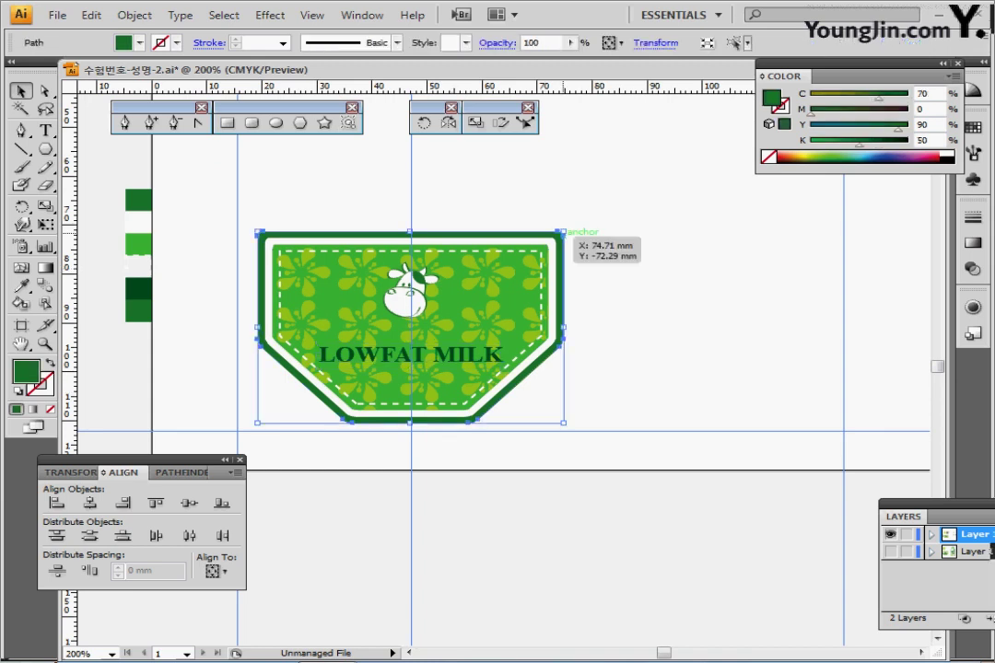
pyautogui.click(270, 16)
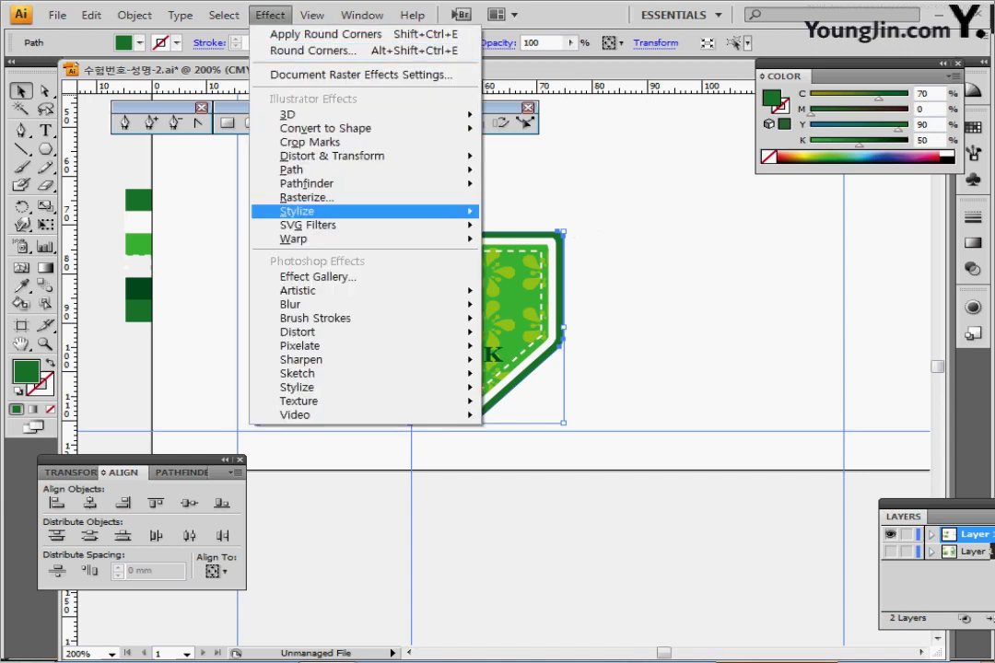
pyautogui.moveTo(387, 211)
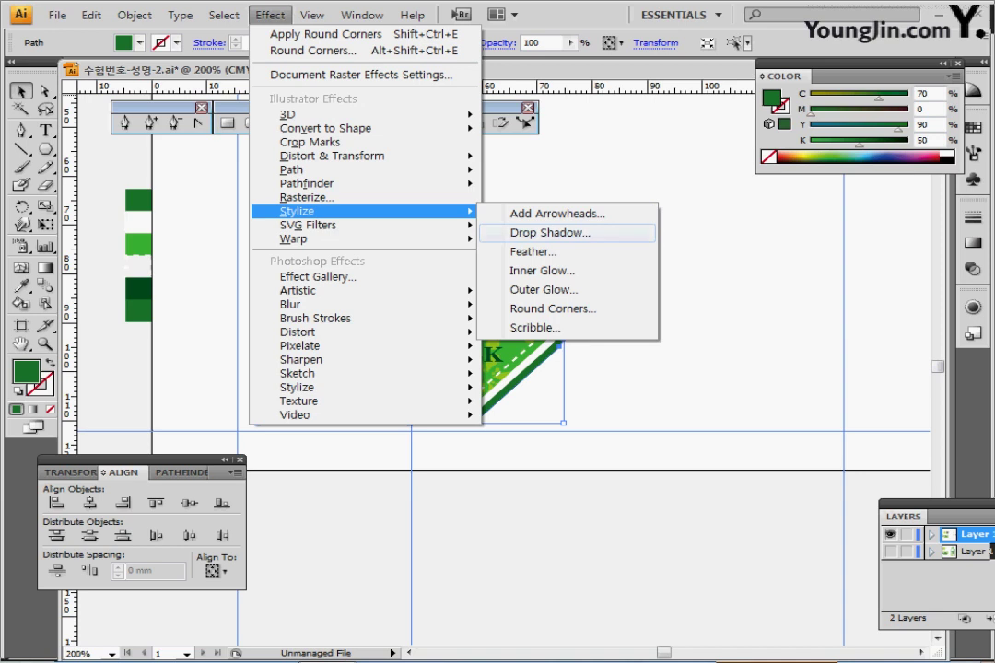
pyautogui.click(549, 233)
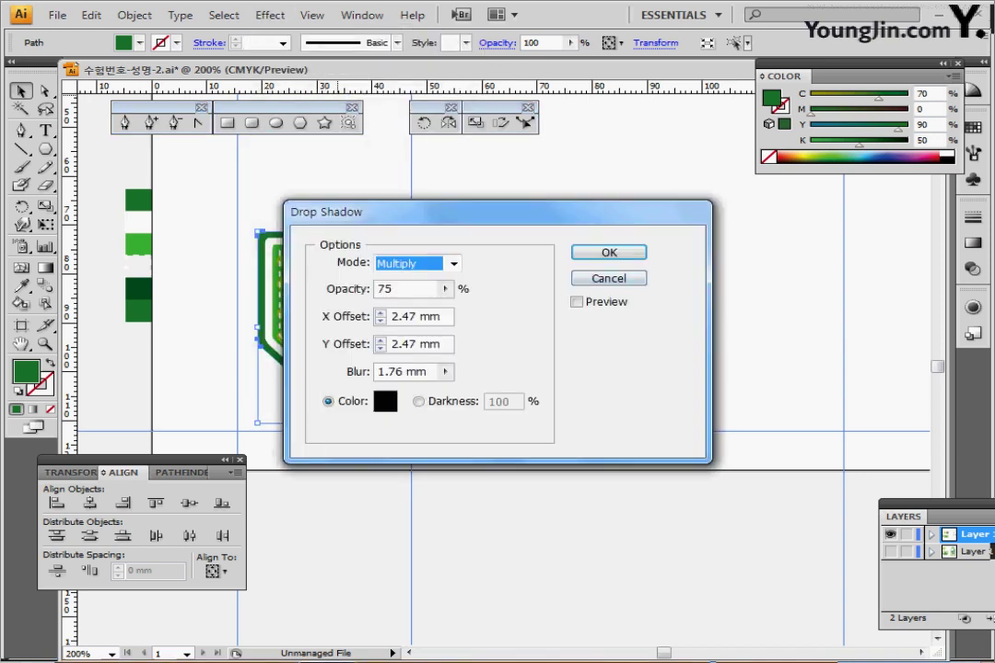
pyautogui.moveTo(350, 212); pyautogui.dragTo(607, 197)
pyautogui.press('Tab')
pyautogui.press('Tab')
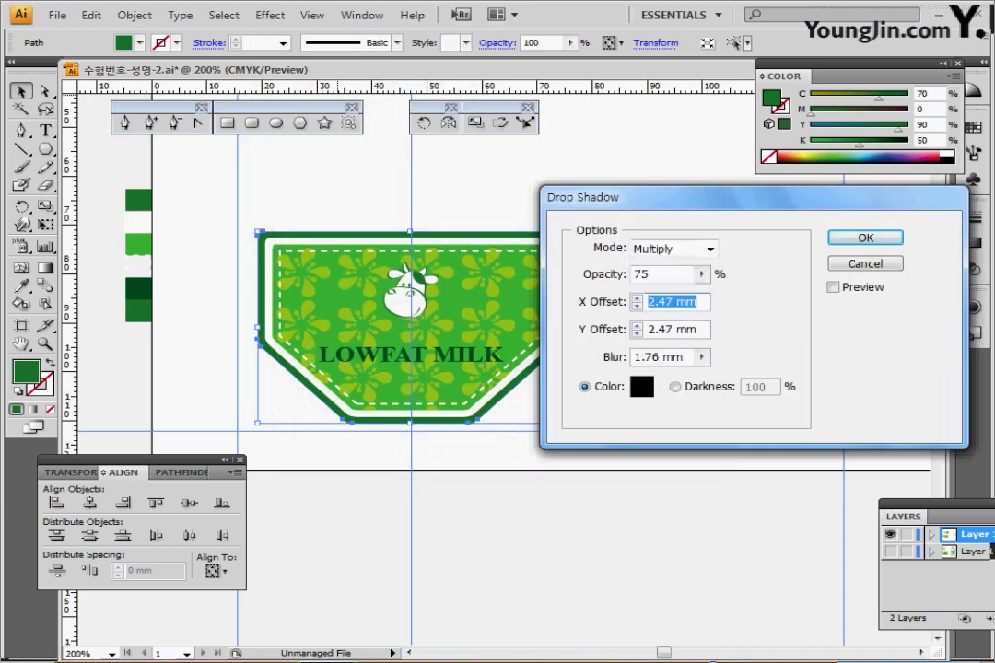
pyautogui.write('1')
pyautogui.press('Tab')
pyautogui.write('1')
pyautogui.press('Tab')
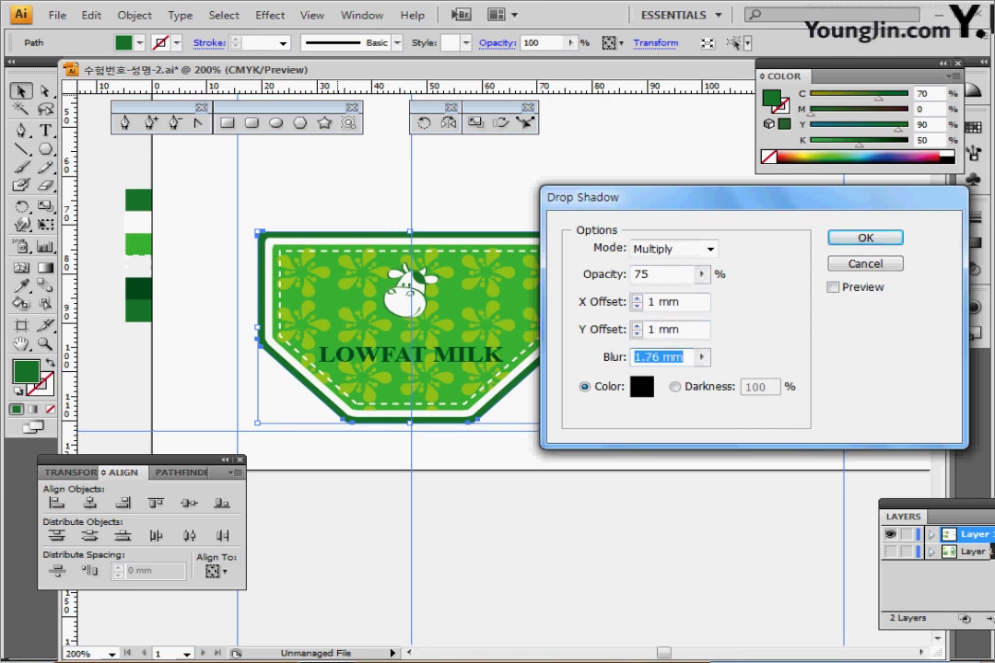
pyautogui.write('1')
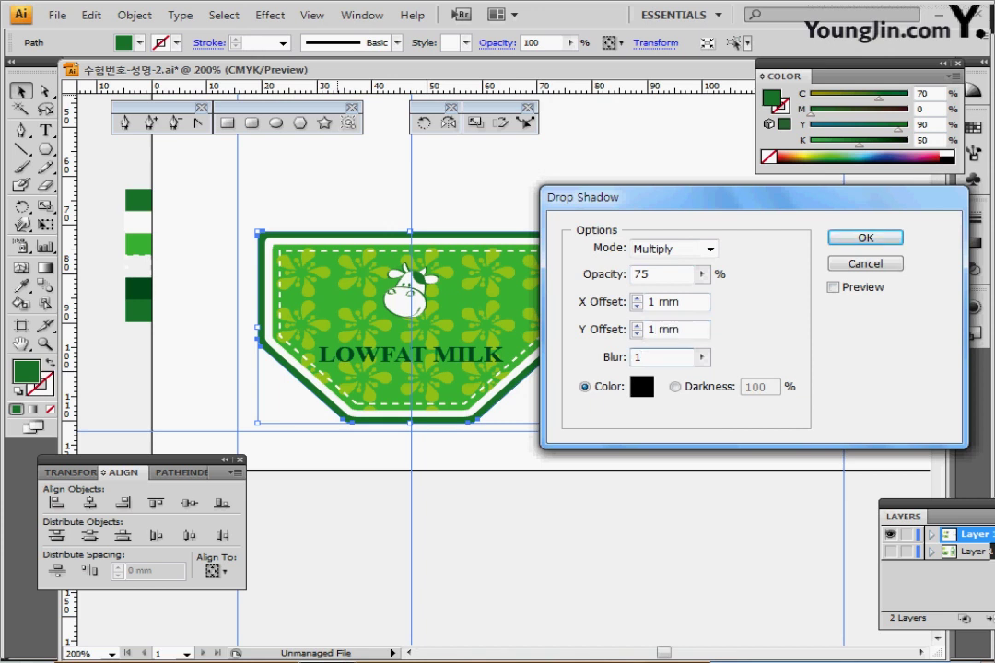
pyautogui.press('Return')
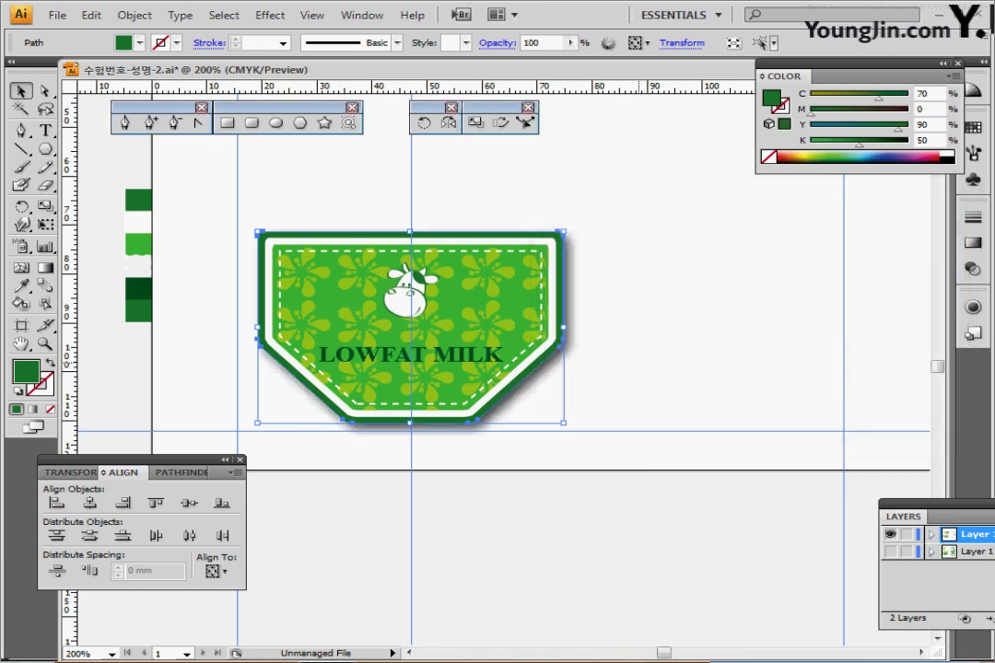
pyautogui.click(639, 368)
# - Draw a 38 × 78 mm rounded rectangle with 5 mm corner radius, centred on the vertical guide, using the default white fill and black stroke
pyautogui.moveTo(739, 239); pyautogui.dragTo(460, 389)
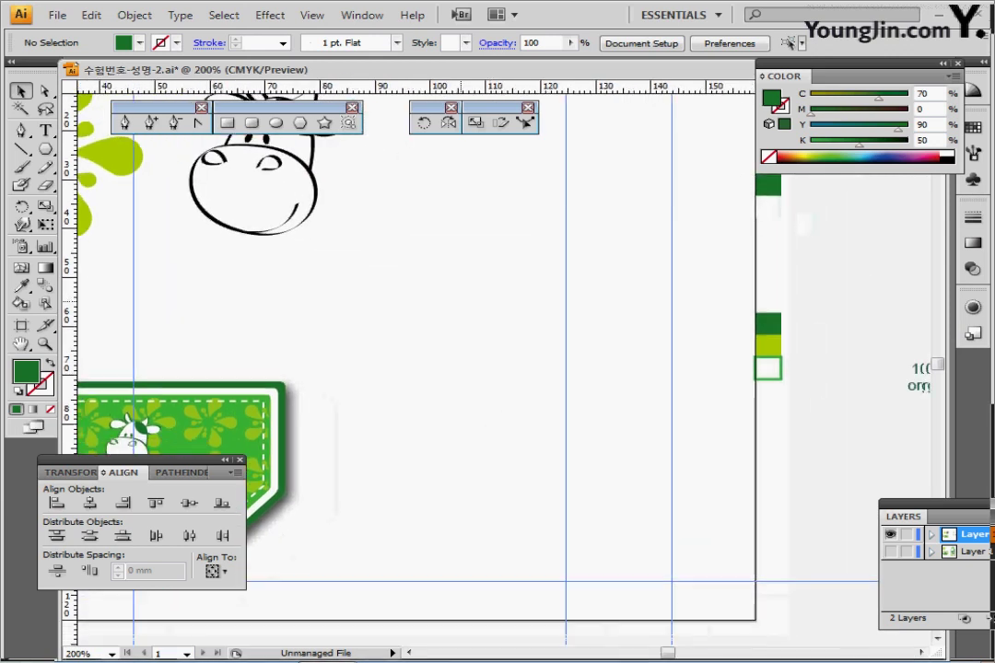
pyautogui.hscroll(-2, 497, 369)
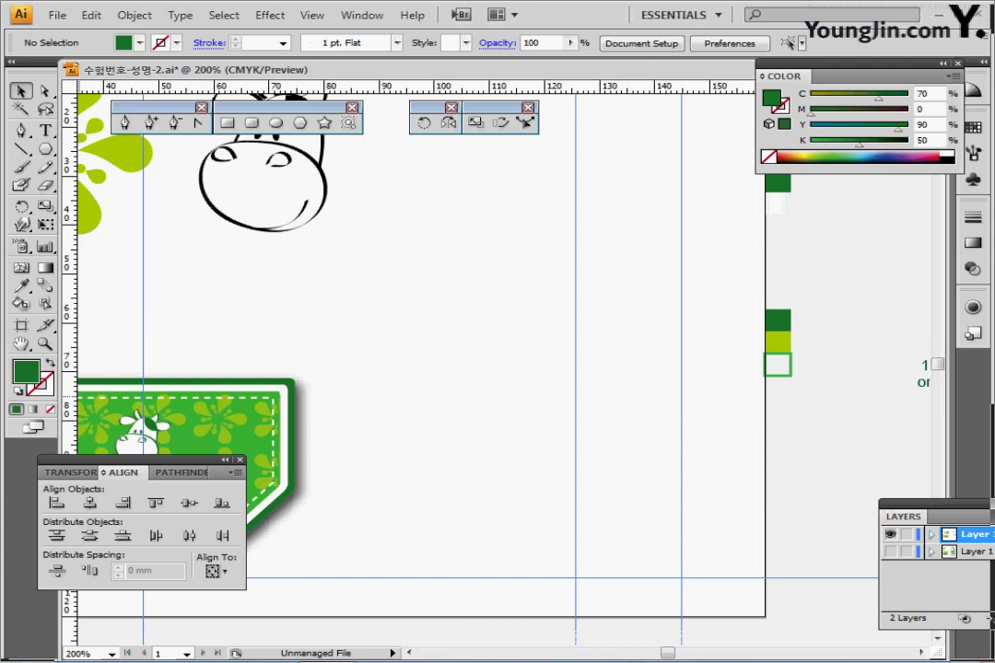
pyautogui.press('d')
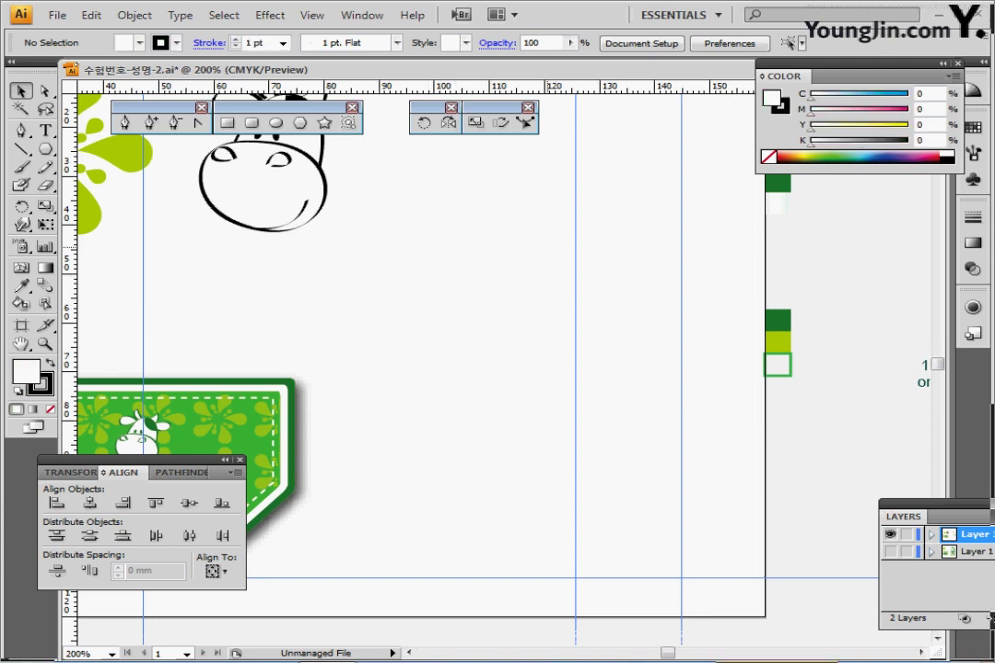
pyautogui.click(250, 122)
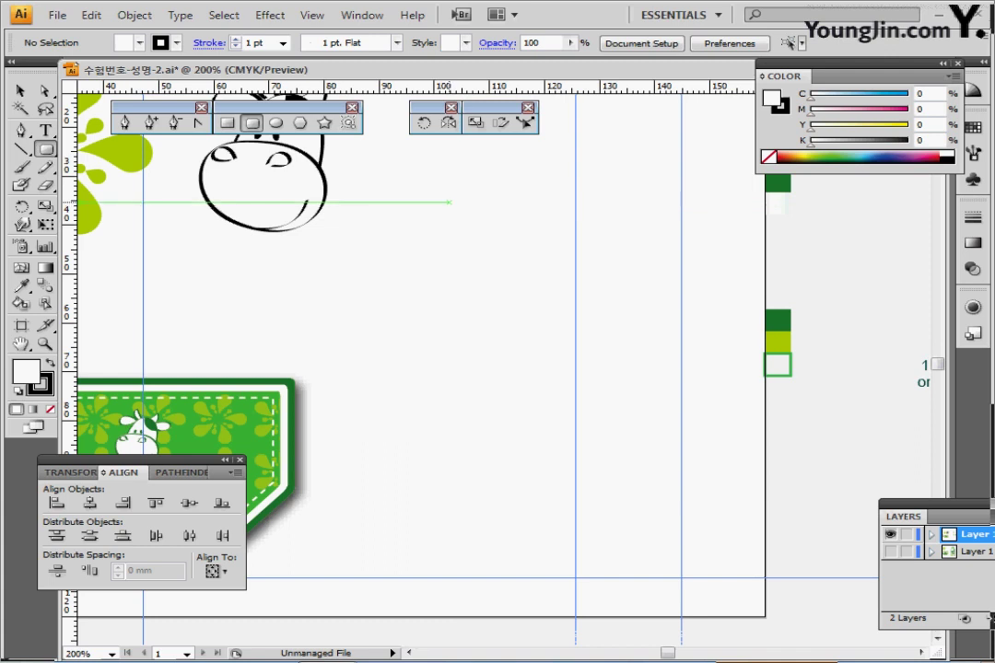
pyautogui.click(451, 201)
pyautogui.press('Escape')
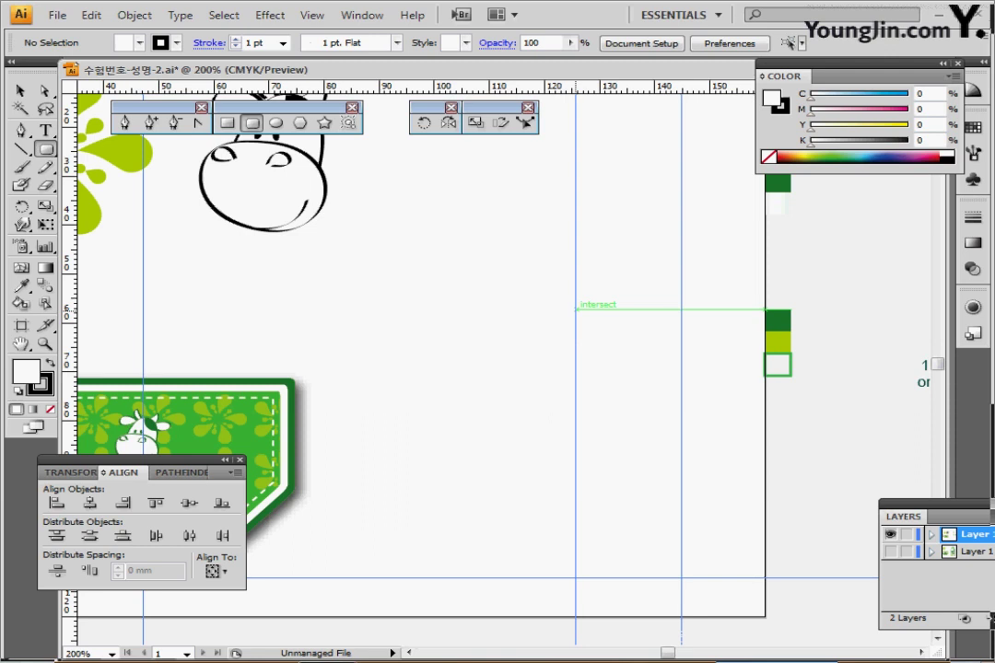
pyautogui.click(576, 309)
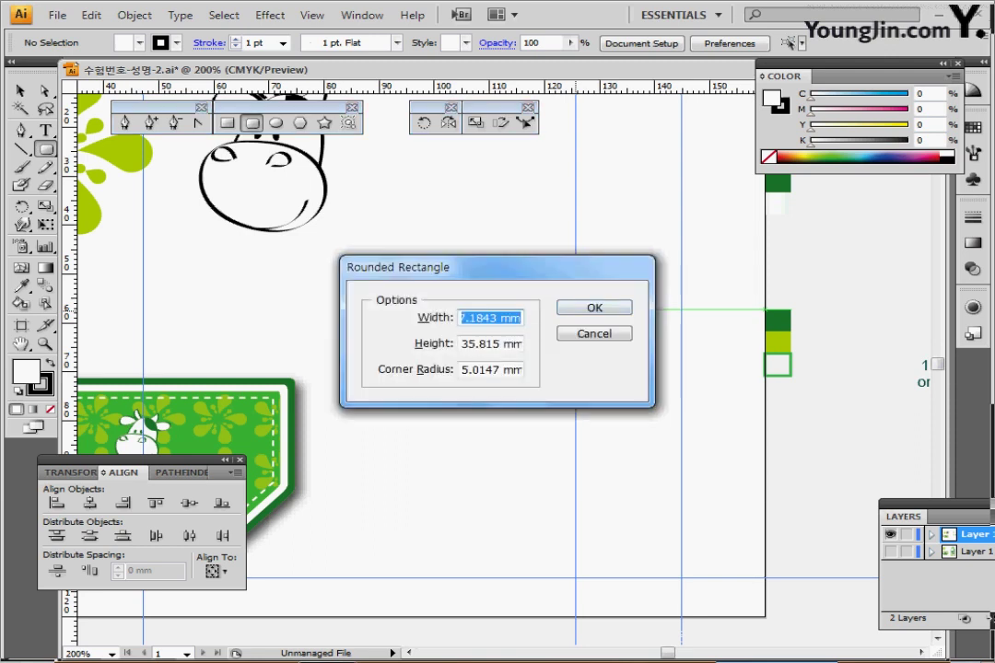
pyautogui.write('38')
pyautogui.press('Tab')
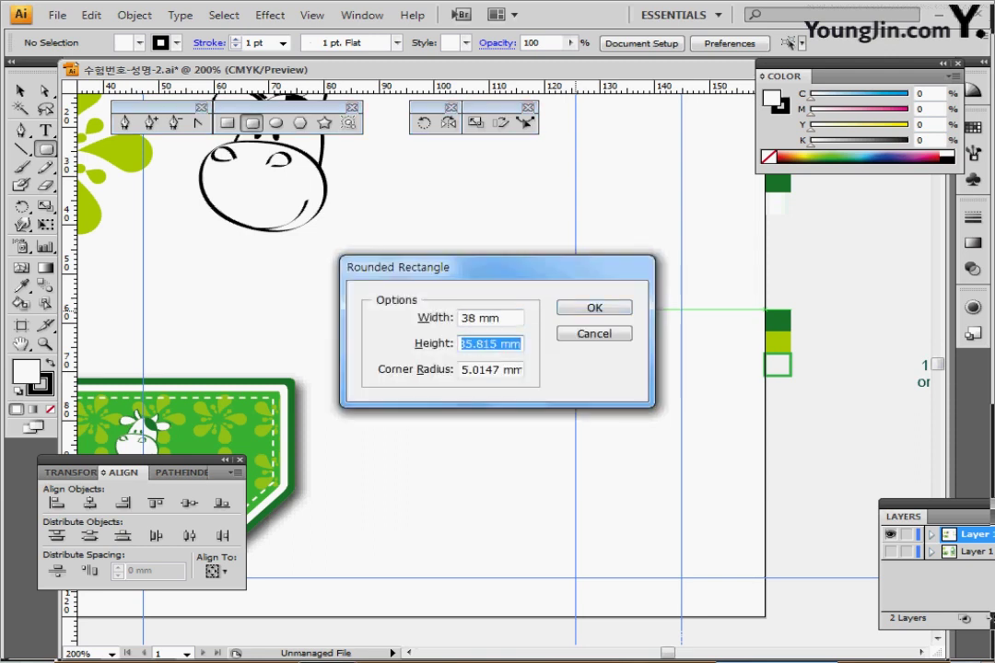
pyautogui.write('78')
pyautogui.press('Tab')
pyautogui.write('5')
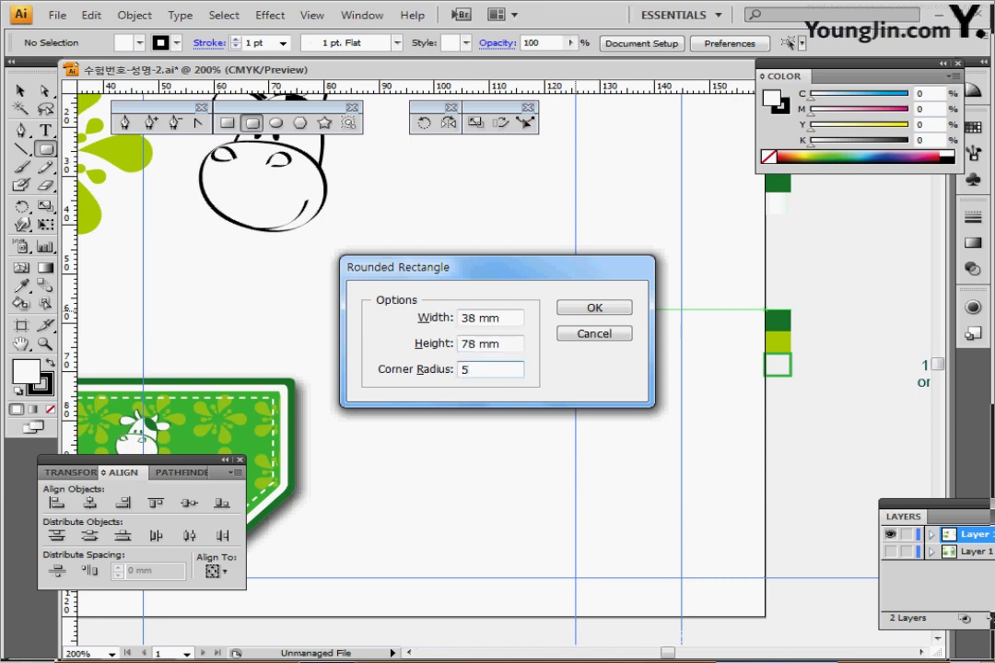
pyautogui.press('Return')
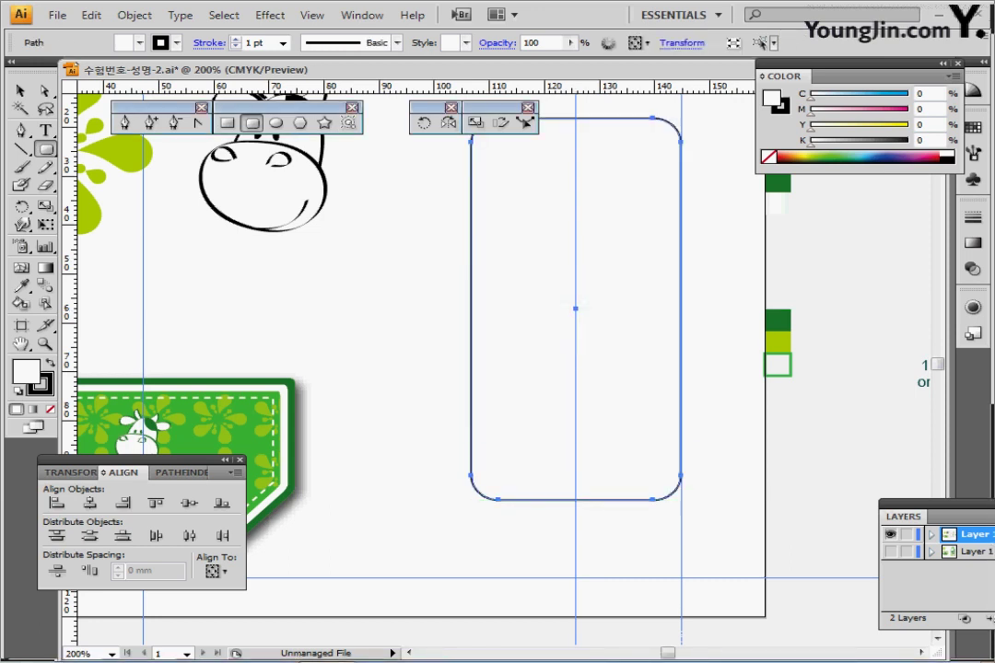
# - Using Layer 1's outlines as a temporary reference, move the rounded rectangle down to the horizontal guide and centre it on the vertical guide
pyautogui.click(889, 551)
pyautogui.moveTo(592, 204); pyautogui.dragTo(586, 257)
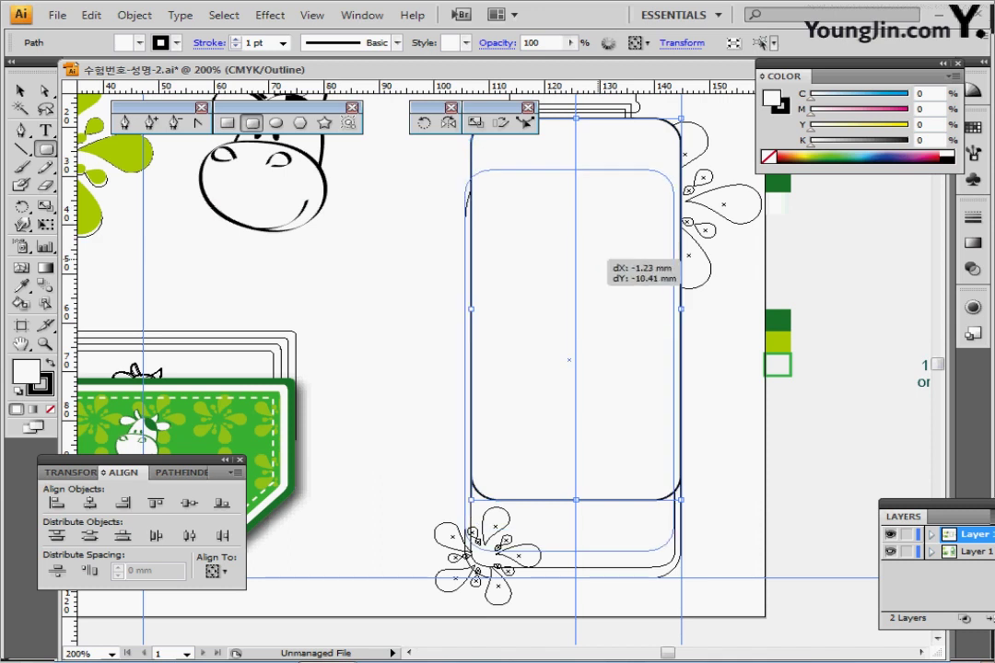
pyautogui.moveTo(569, 359); pyautogui.dragTo(568, 386)
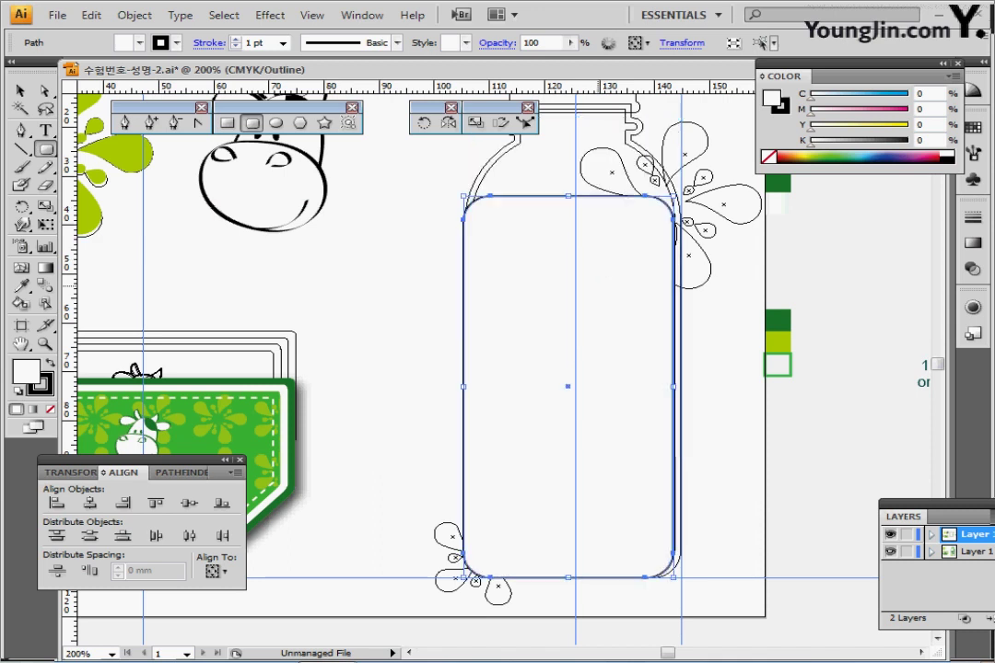
pyautogui.press('Right')
pyautogui.press('Right')
pyautogui.press('Right')
pyautogui.press('Right')
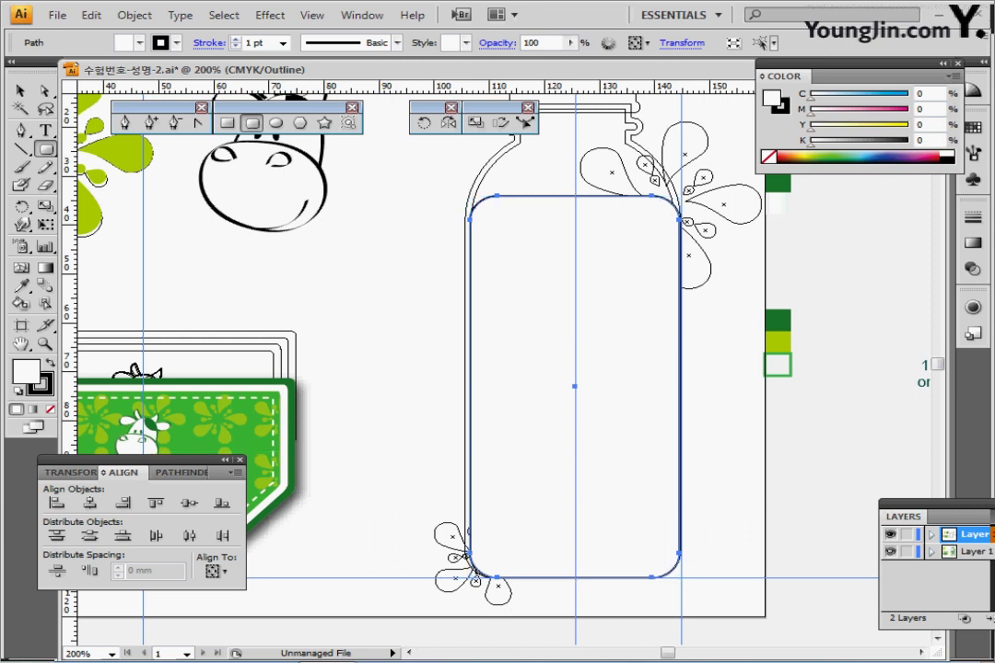
pyautogui.click(890, 551)
pyautogui.hotkey('ctrl', 'y')
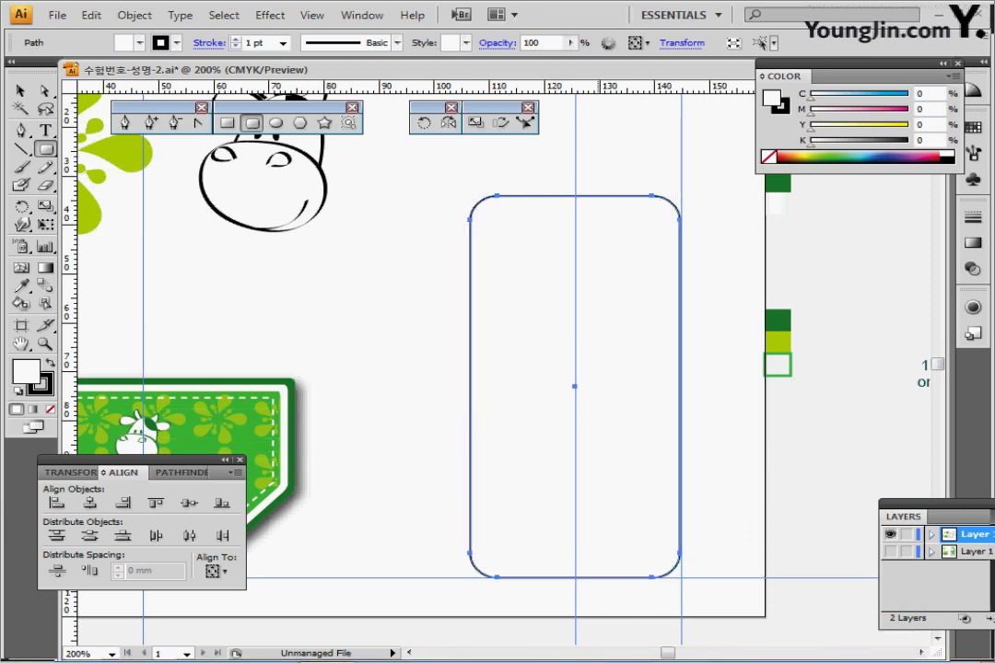
# - Draw a 38 × 38 mm circle centred on the vertical guide over the upper end of the rounded rectangle
pyautogui.moveTo(545, 460); pyautogui.dragTo(430, 511)
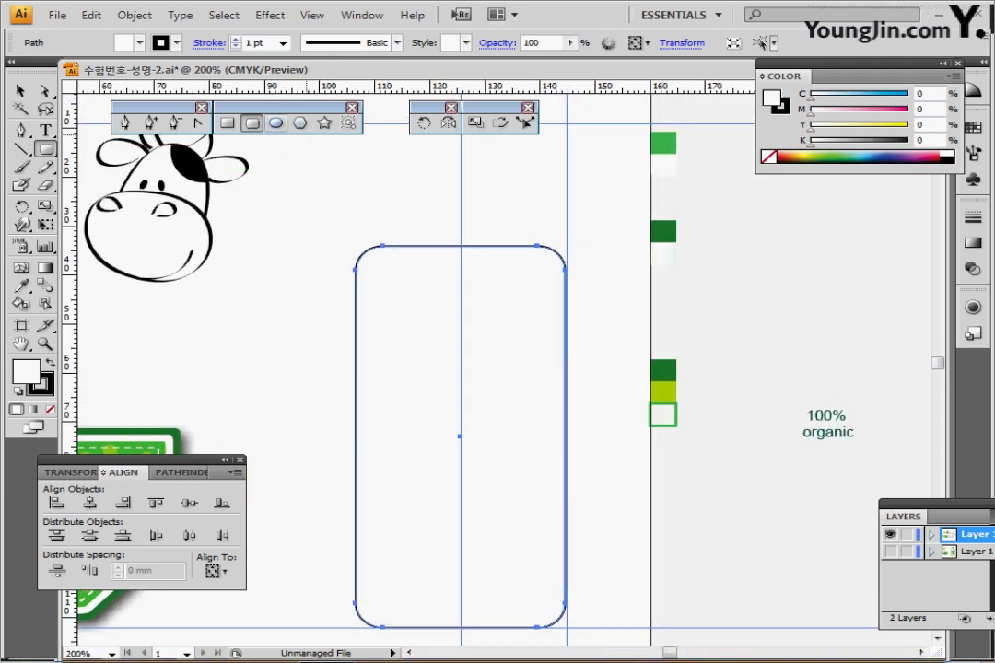
pyautogui.click(276, 122)
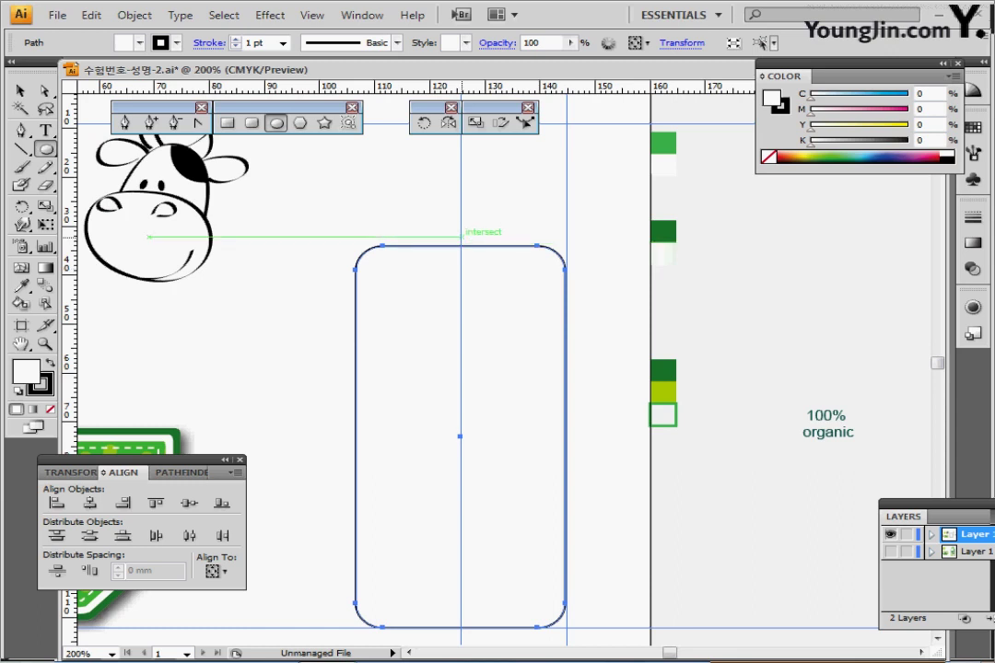
pyautogui.click(461, 237)
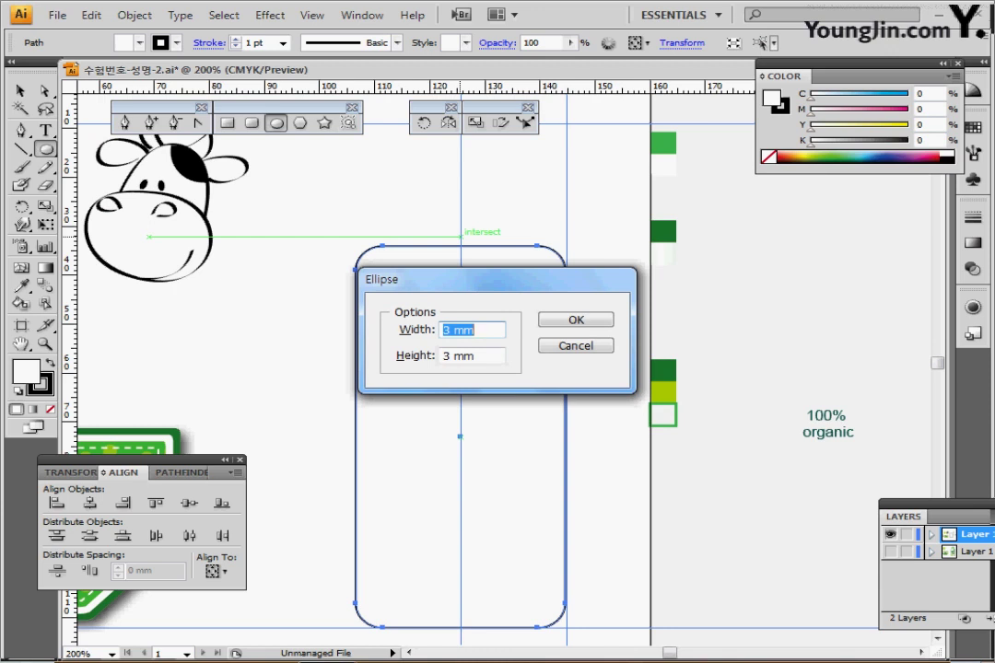
pyautogui.write('38')
pyautogui.press('Tab')
pyautogui.write('38')
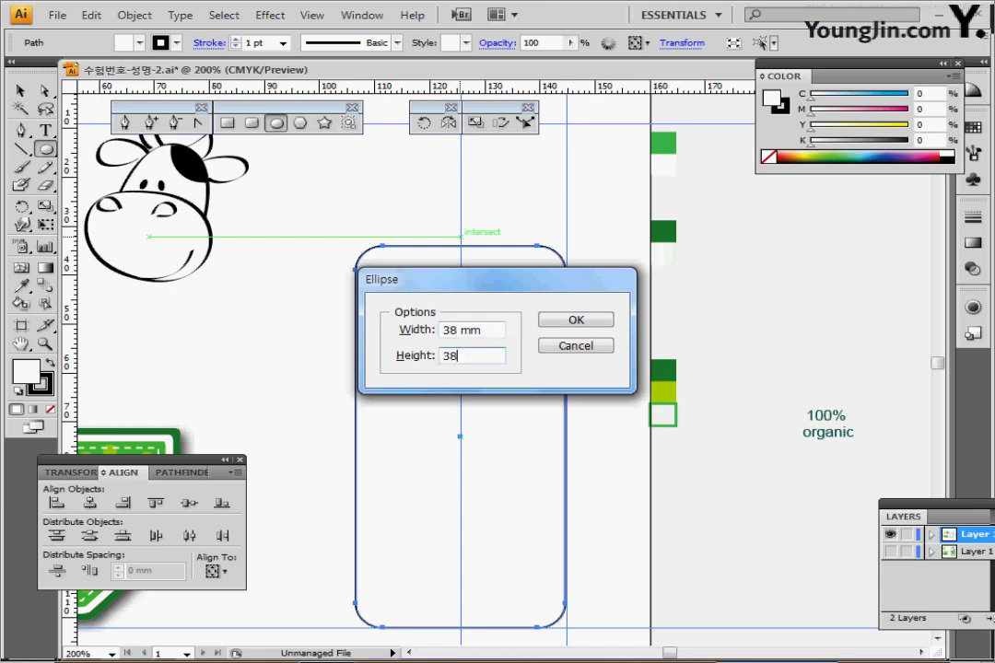
pyautogui.press('Return')
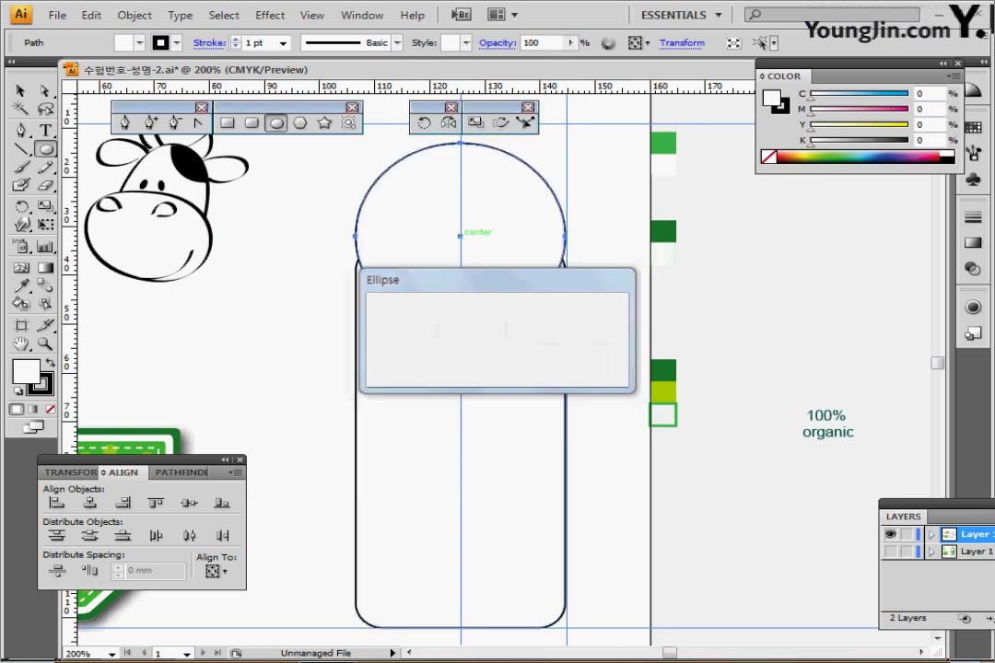
# - Remove the circle's fill and nudge it down until its sides meet the straight sides of the rounded rectangle
pyautogui.press('Down')
pyautogui.press('Down')
pyautogui.press('Down')
pyautogui.press('Down')
pyautogui.press('Down')
pyautogui.press('Down')
pyautogui.press('Down')
pyautogui.press('Down')
pyautogui.press('Down')
pyautogui.press('Down')
pyautogui.press('Down')
pyautogui.press('Down')
pyautogui.press('Down')
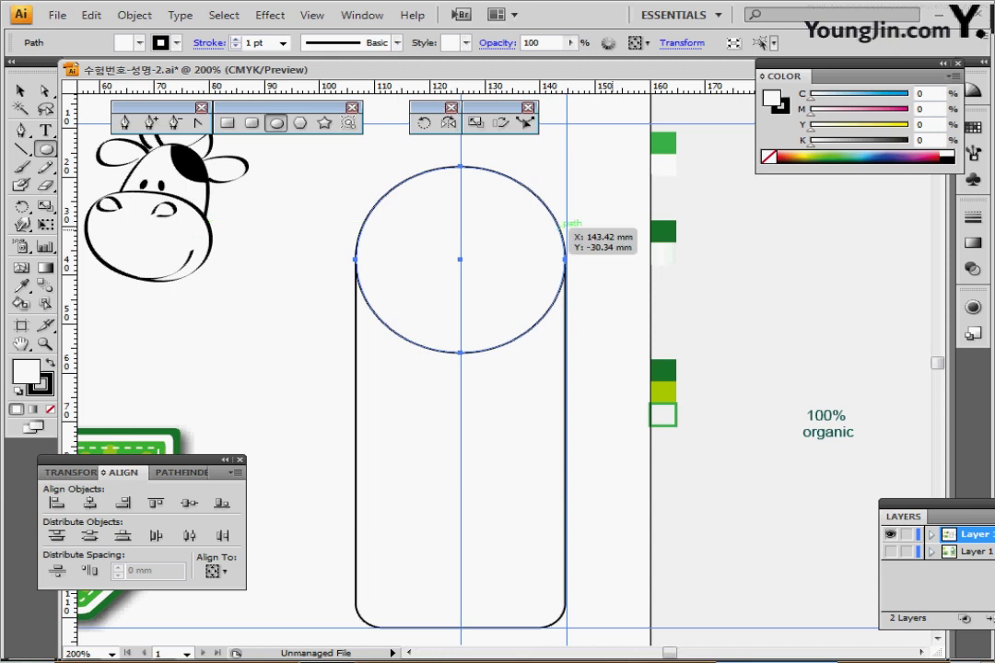
pyautogui.click(49, 409)
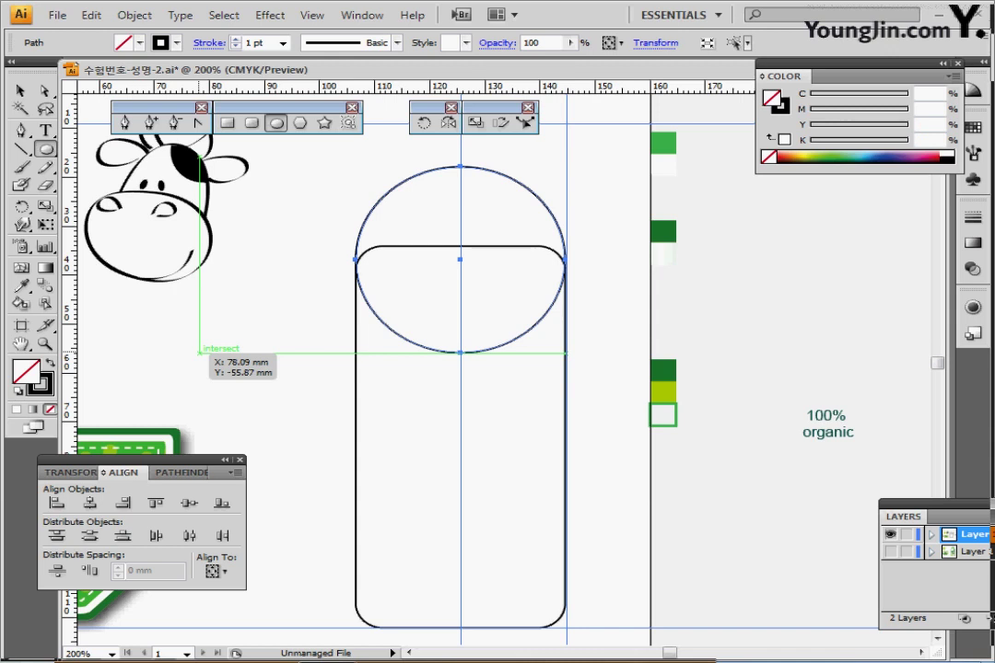
pyautogui.press('Down')
pyautogui.press('Down')
pyautogui.press('Down')
pyautogui.press('Down')
pyautogui.press('Down')
pyautogui.press('Down')
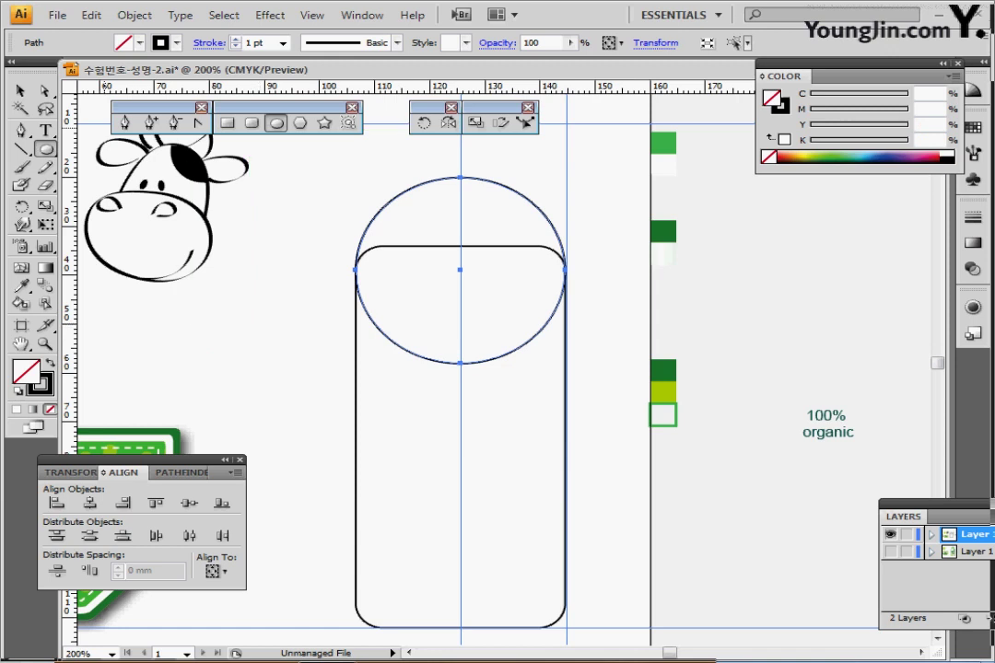
# - Draw a 20 × 10 mm rectangle centred on the circle's topmost anchor point as the bottle neck
pyautogui.press('m')
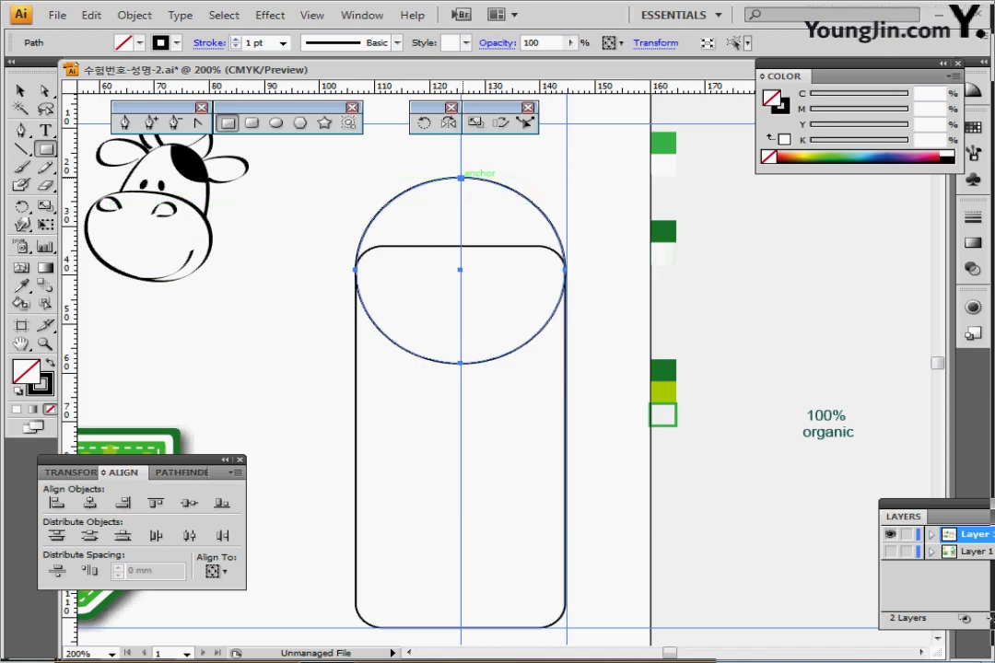
pyautogui.click(460, 177)
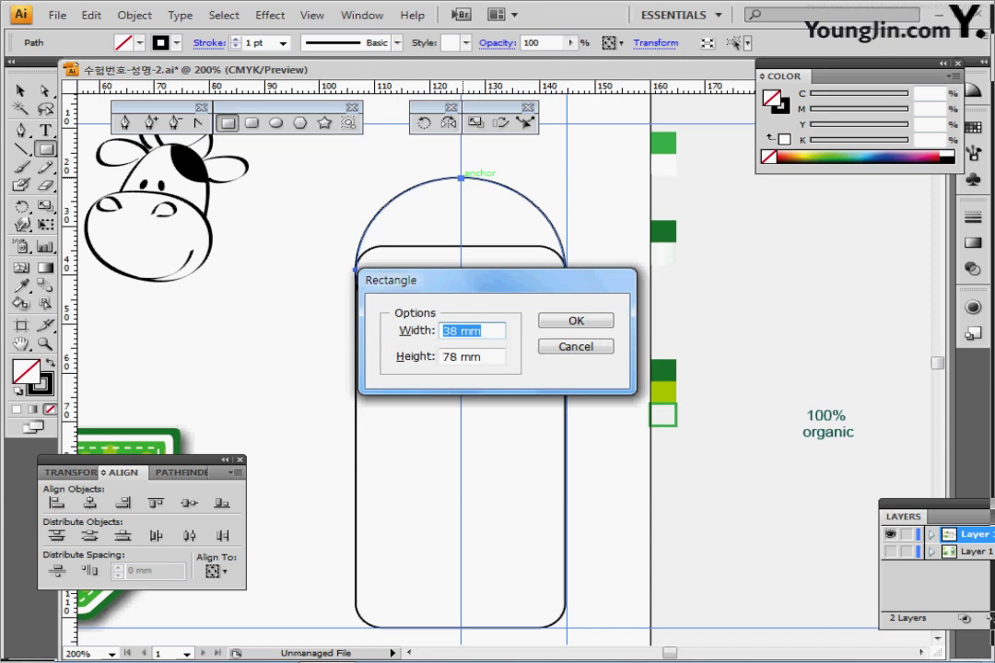
pyautogui.write('20')
pyautogui.press('Tab')
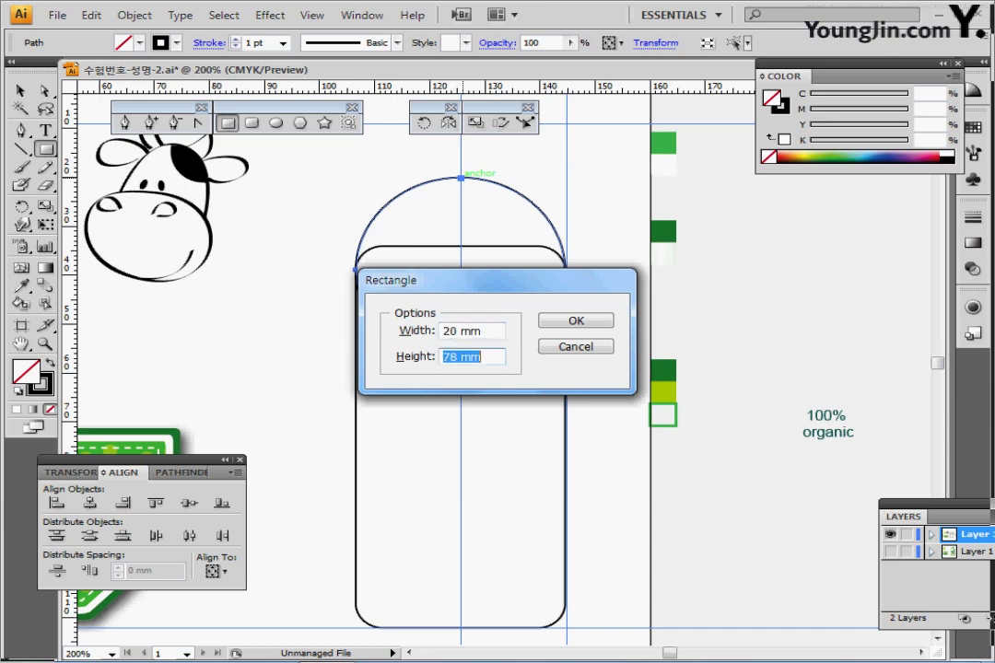
pyautogui.write('10')
pyautogui.press('Return')
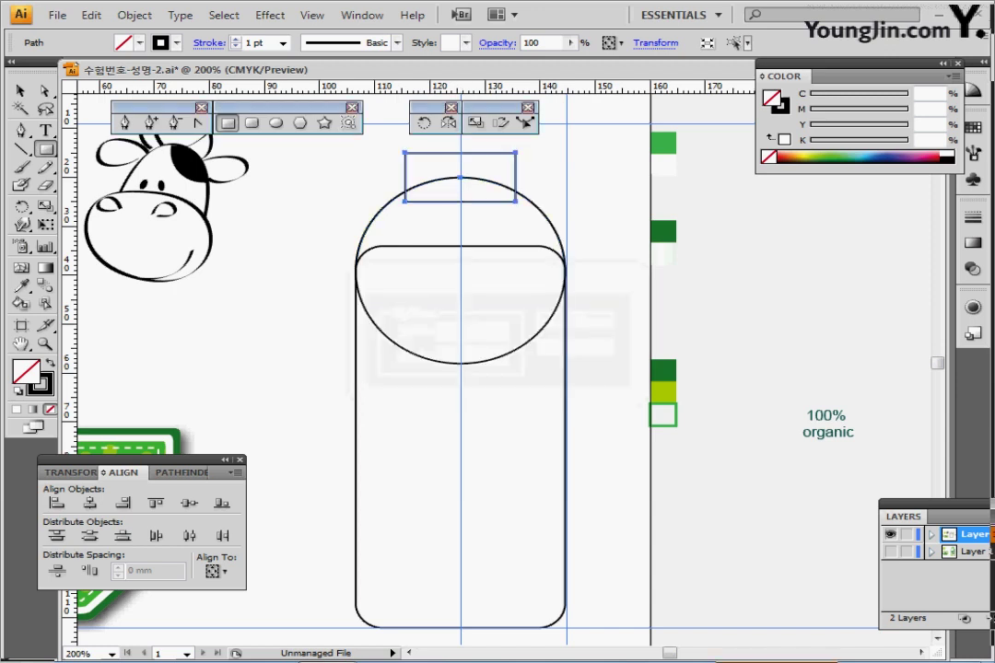
pyautogui.moveTo(515, 318); pyautogui.dragTo(508, 349)
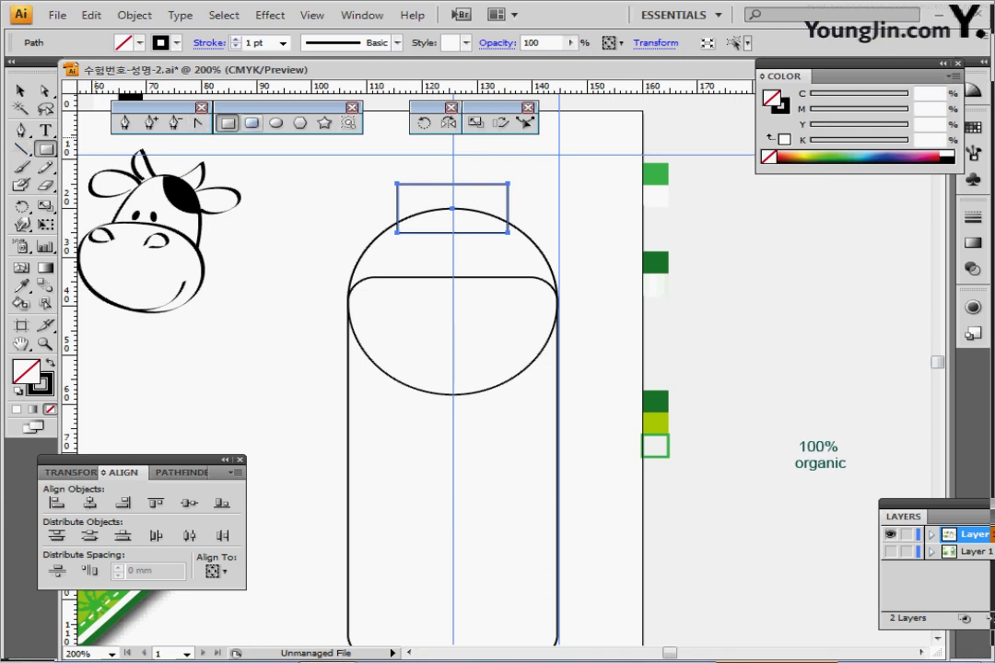
pyautogui.click(251, 123)
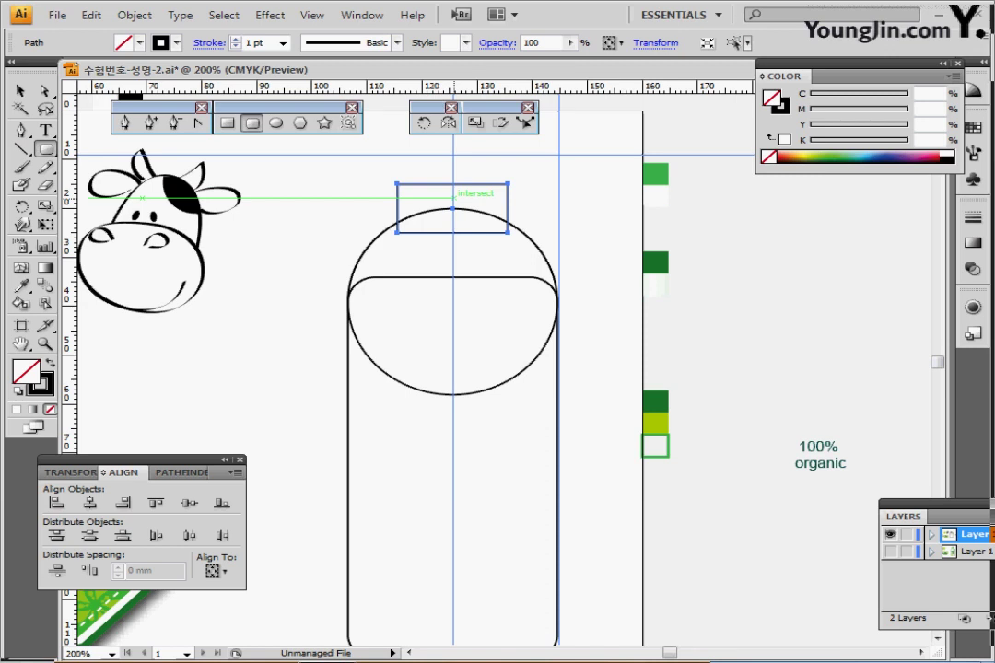
pyautogui.moveTo(453, 197); pyautogui.dragTo(523, 199)
pyautogui.keyDown('ctrl'); pyautogui.click(494, 236); pyautogui.keyUp('ctrl')
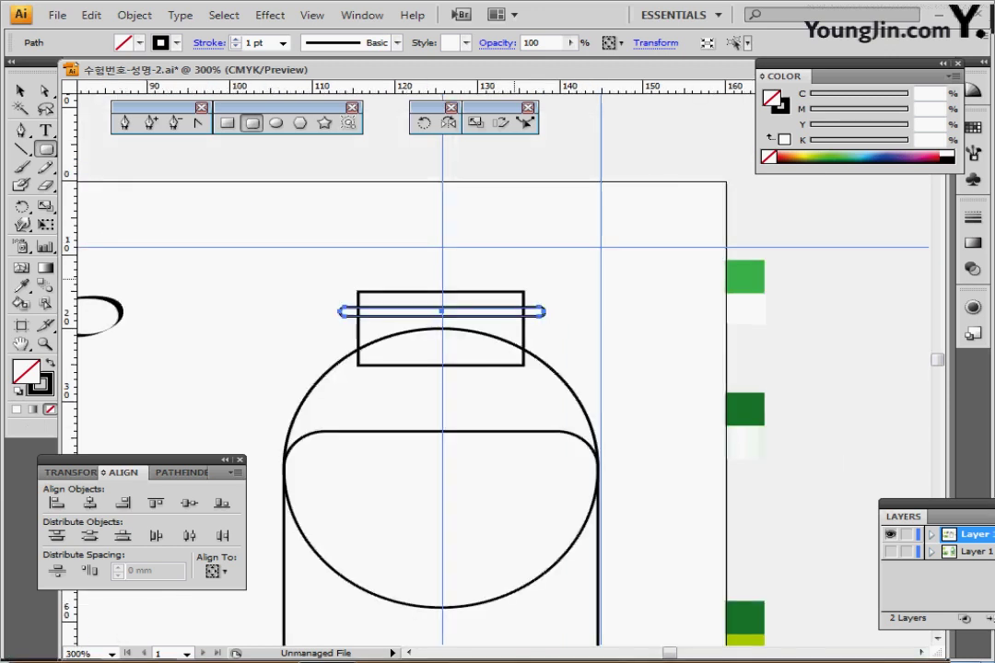
pyautogui.keyDown('ctrl'); pyautogui.click(513, 278); pyautogui.keyUp('ctrl')
pyautogui.moveTo(513, 279); pyautogui.dragTo(564, 210)
pyautogui.hotkey('ctrl', 'z')
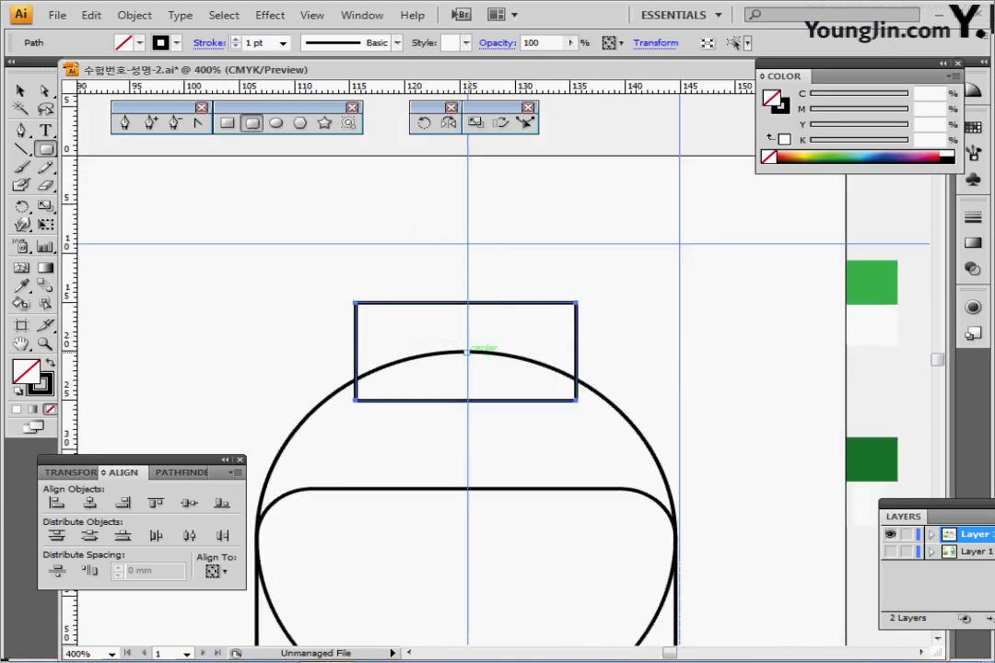
# - Draw a thin rounded bar slightly wider than the neck from the neck rectangle's centre, and duplicate it straight up by about 3.4 mm
pyautogui.moveTo(467, 351); pyautogui.dragTo(599, 362)
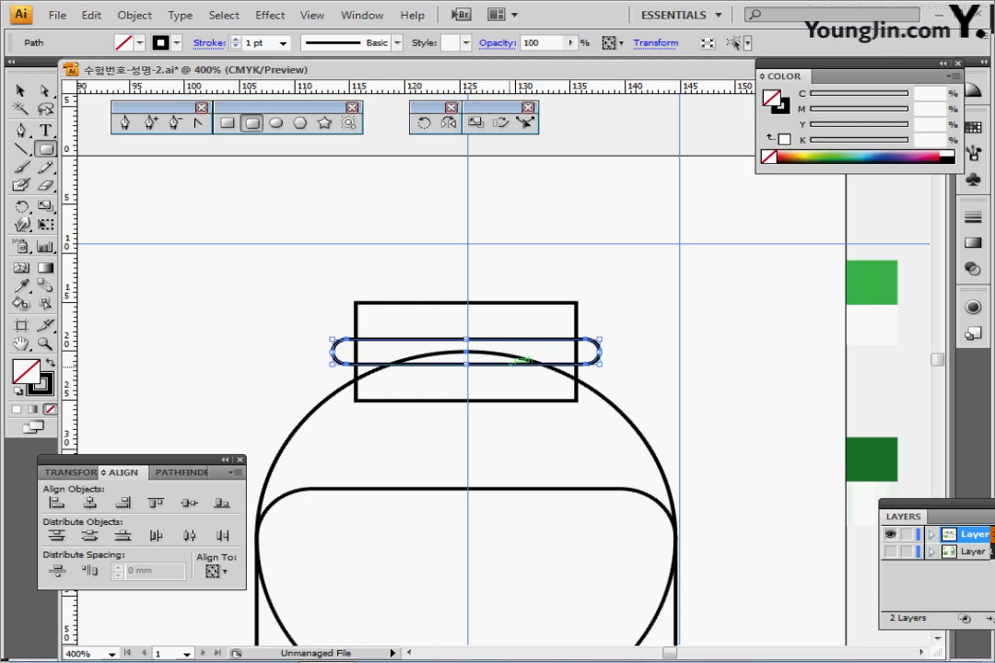
pyautogui.moveTo(479, 361); pyautogui.dragTo(479, 329)
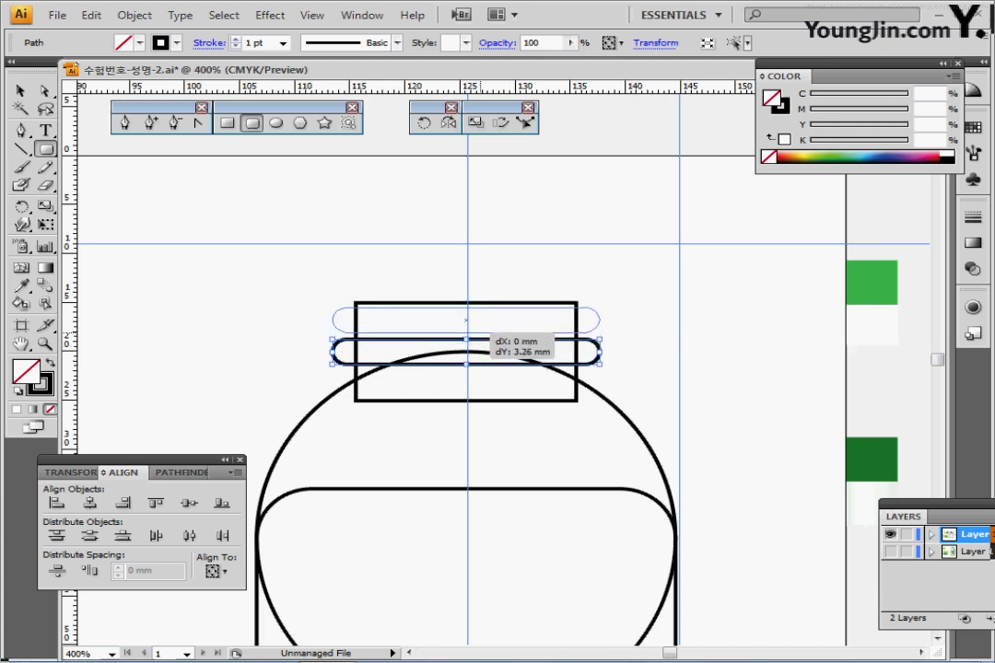
pyautogui.moveTo(479, 330); pyautogui.dragTo(479, 328)
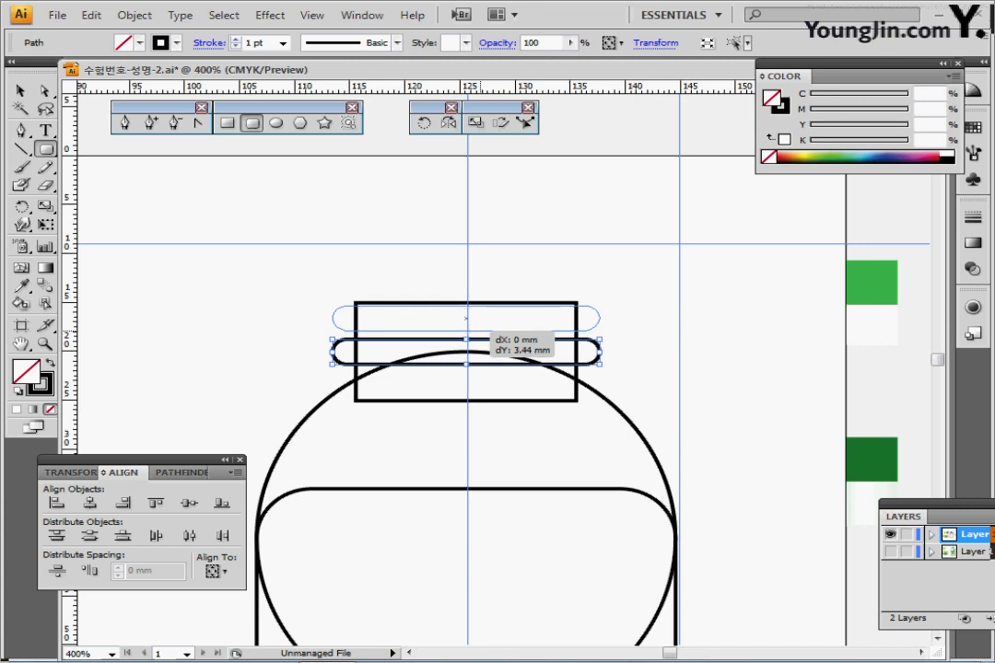
pyautogui.moveTo(479, 328); pyautogui.dragTo(479, 328)
pyautogui.moveTo(533, 394); pyautogui.dragTo(478, 270)
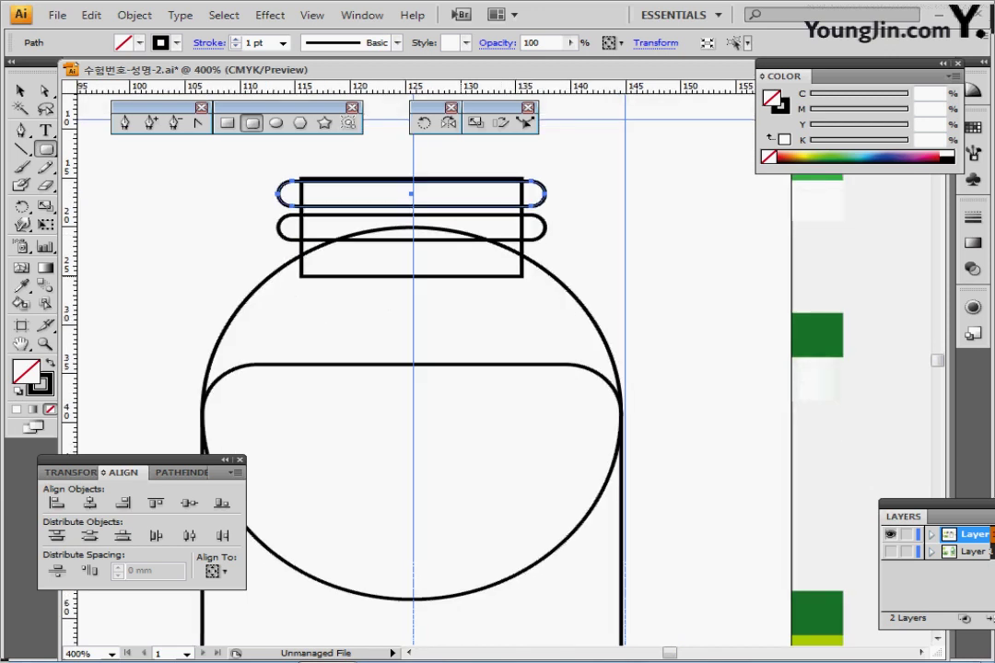
pyautogui.keyDown('ctrl'); pyautogui.keyDown('alt'); pyautogui.click(468, 296); pyautogui.keyUp('alt'); pyautogui.keyUp('ctrl')
pyautogui.moveTo(523, 348); pyautogui.dragTo(506, 291)
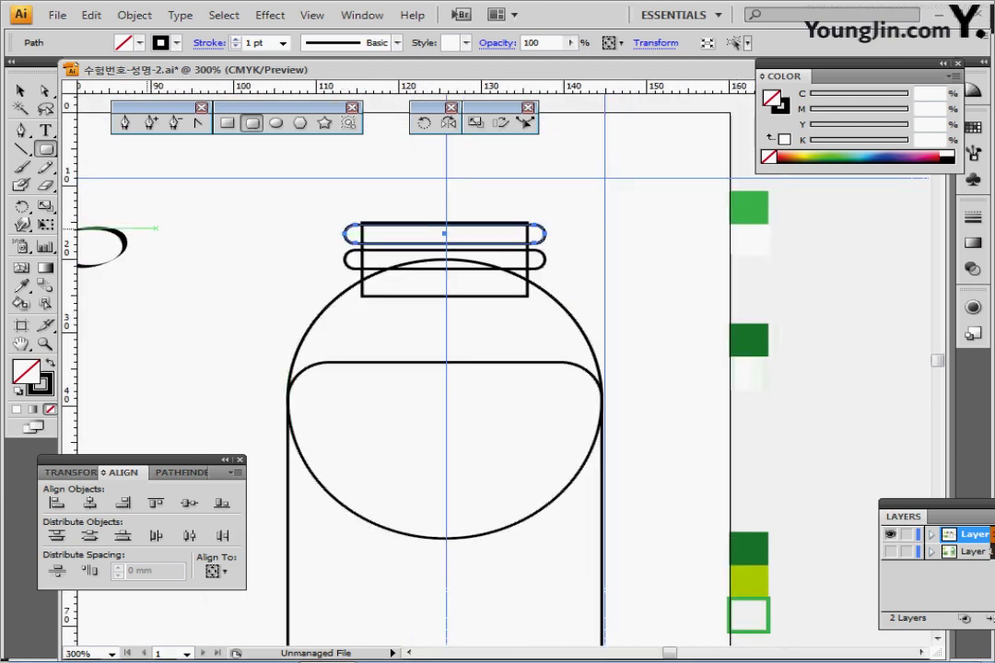
pyautogui.press('v')
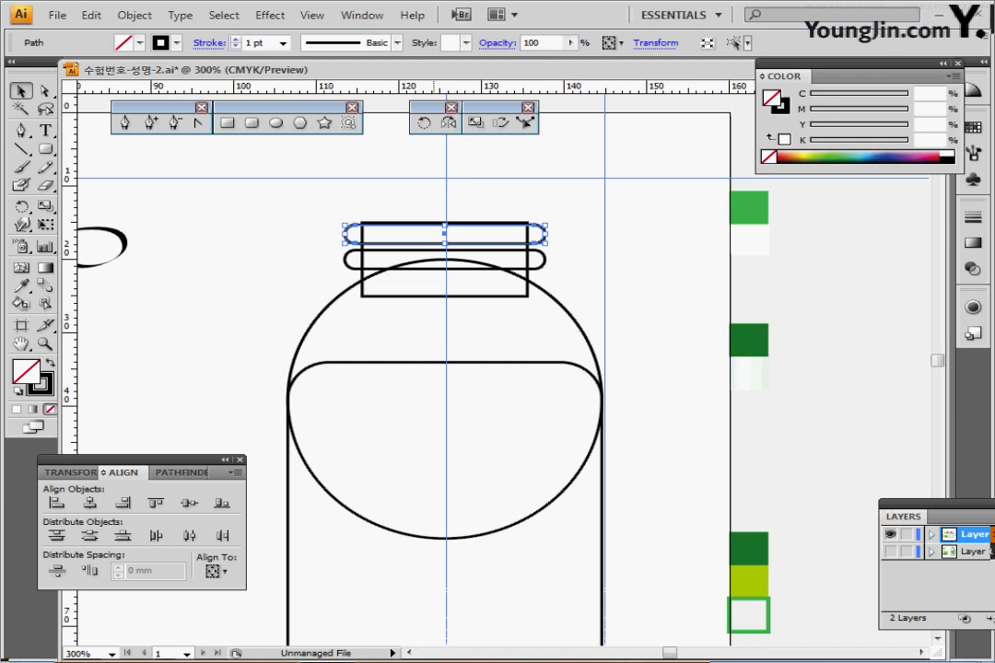
# - Unite the bottle body, circle, neck rectangle and lower rounded bar into one shape, leaving the upper bar separate
pyautogui.hotkey('ctrl', 'a')
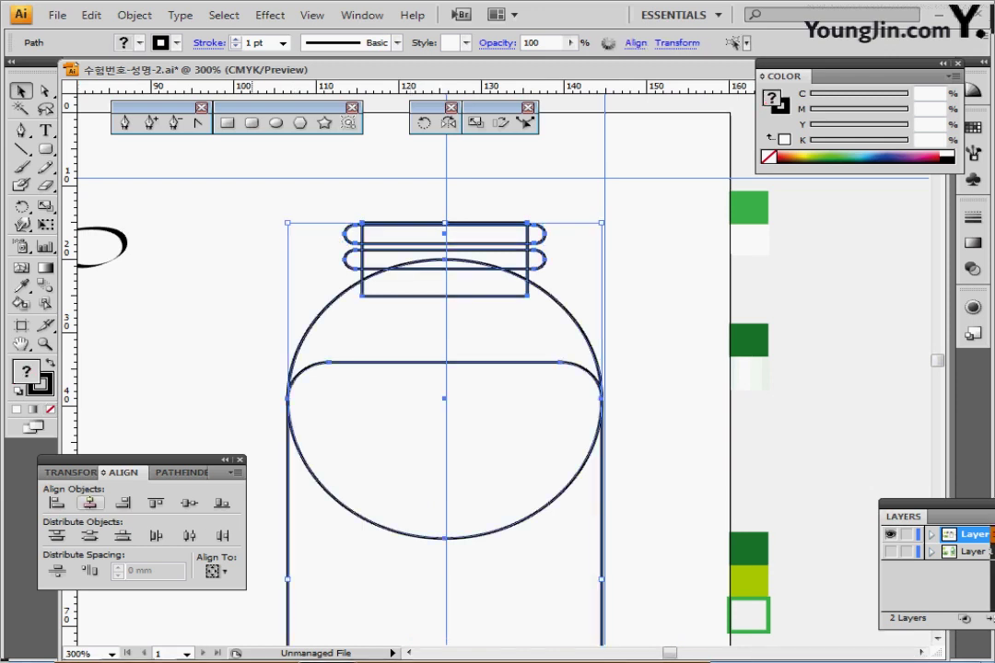
pyautogui.keyDown('ctrl'); pyautogui.keyDown('alt'); pyautogui.click(418, 460); pyautogui.keyUp('alt'); pyautogui.keyUp('ctrl')
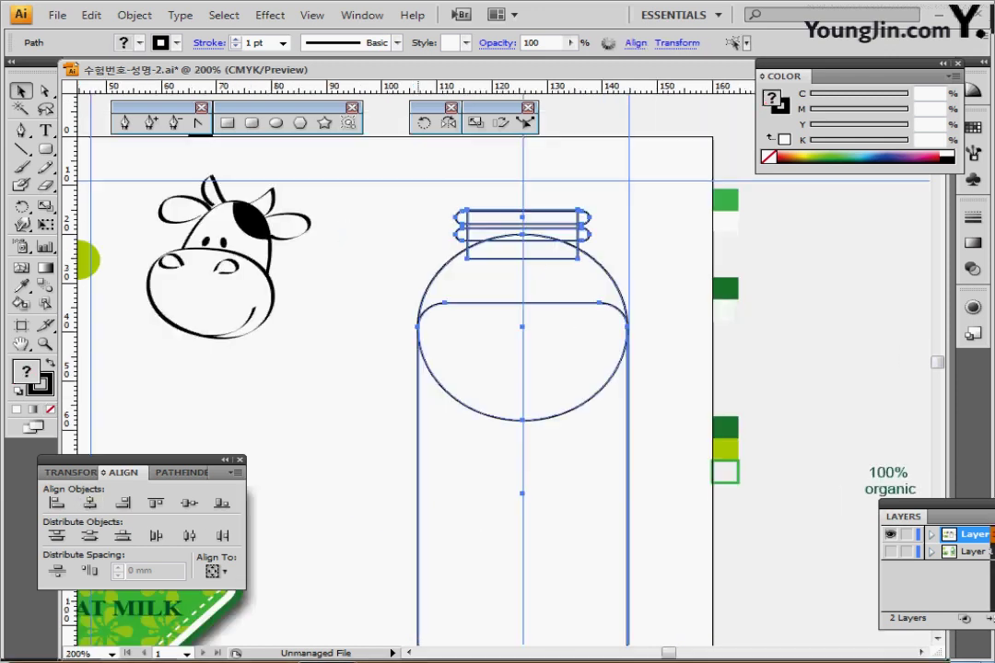
pyautogui.moveTo(418, 460); pyautogui.dragTo(305, 461)
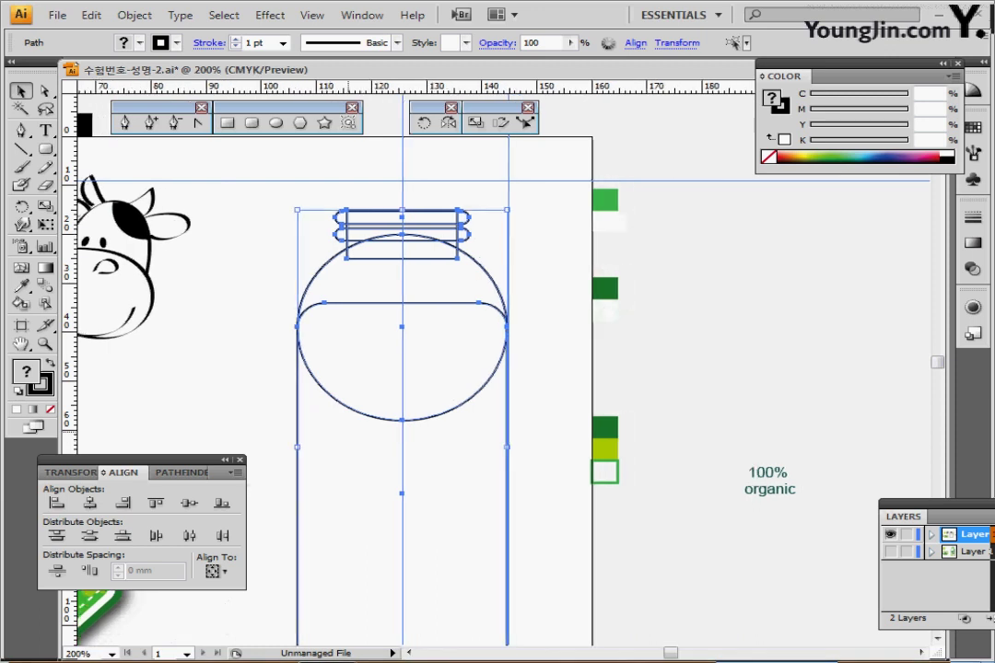
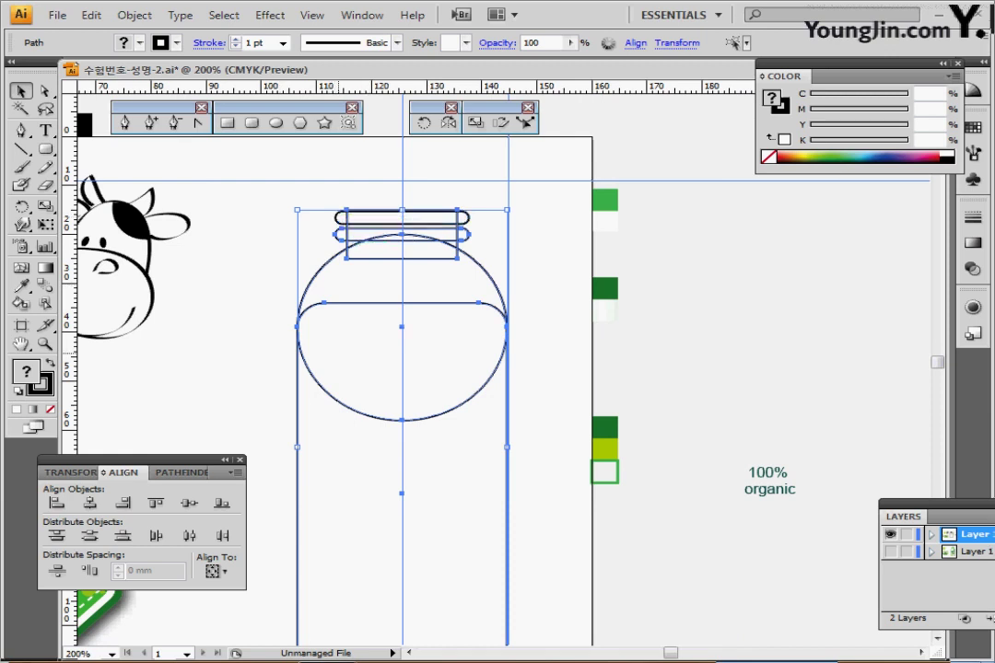
pyautogui.click(181, 472)
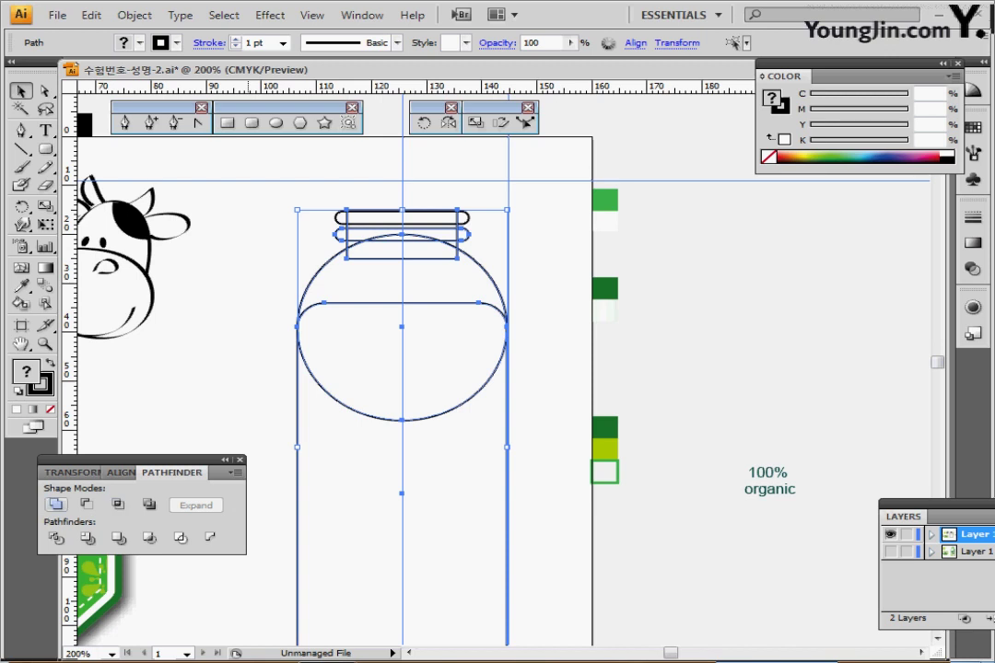
pyautogui.click(56, 505)
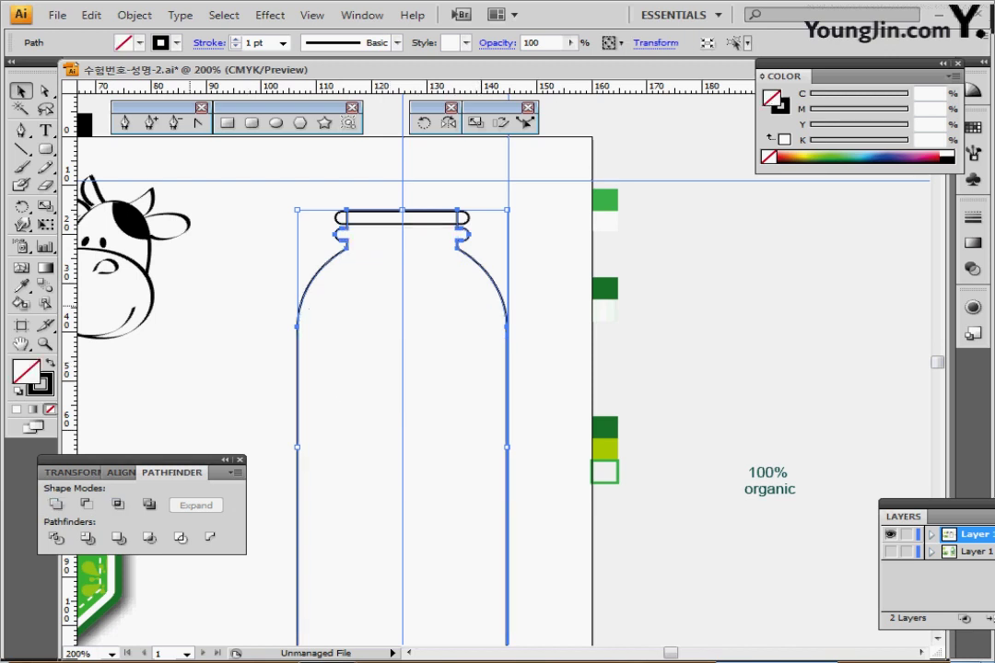
# - Draw a 23 × 7 mm rounded rectangle with a 1.5 mm corner radius, centred on the vertical guide over the bottle's mouth
pyautogui.click(252, 123)
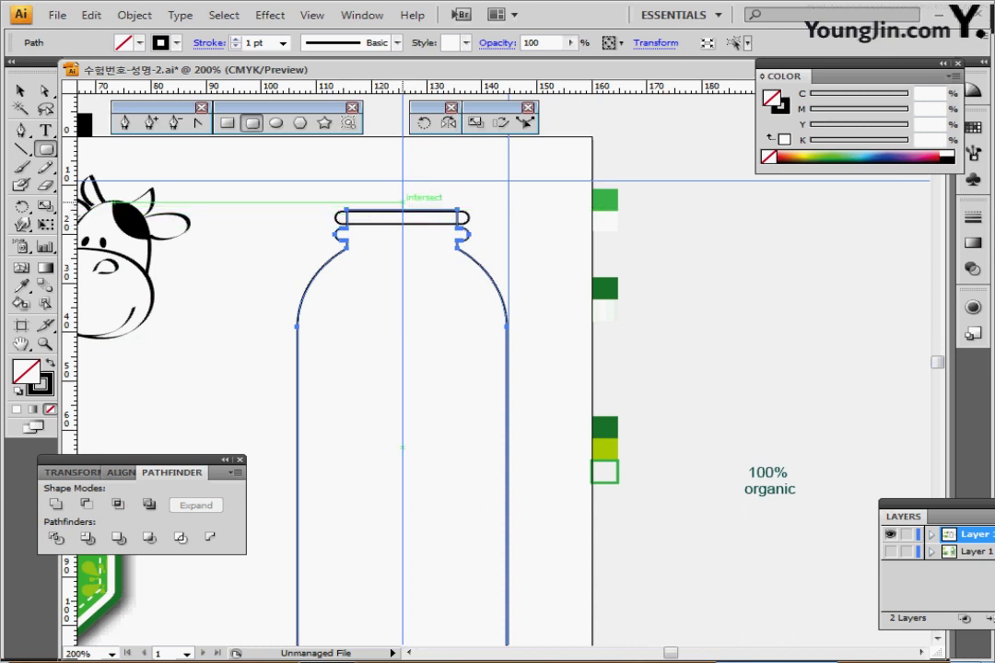
pyautogui.click(402, 201)
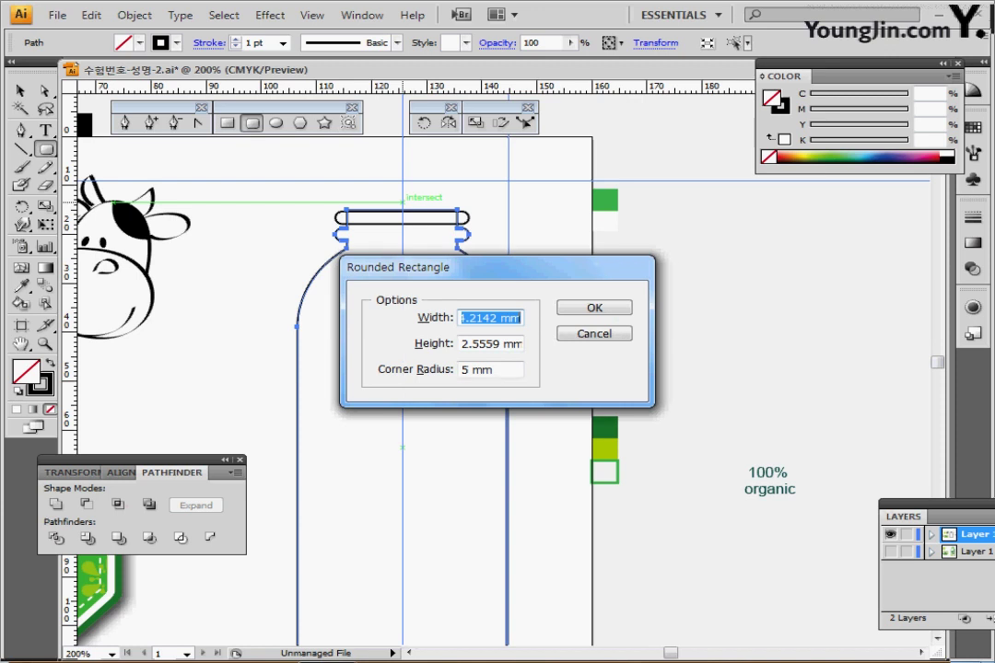
pyautogui.write('23')
pyautogui.press('Tab')
pyautogui.write('7')
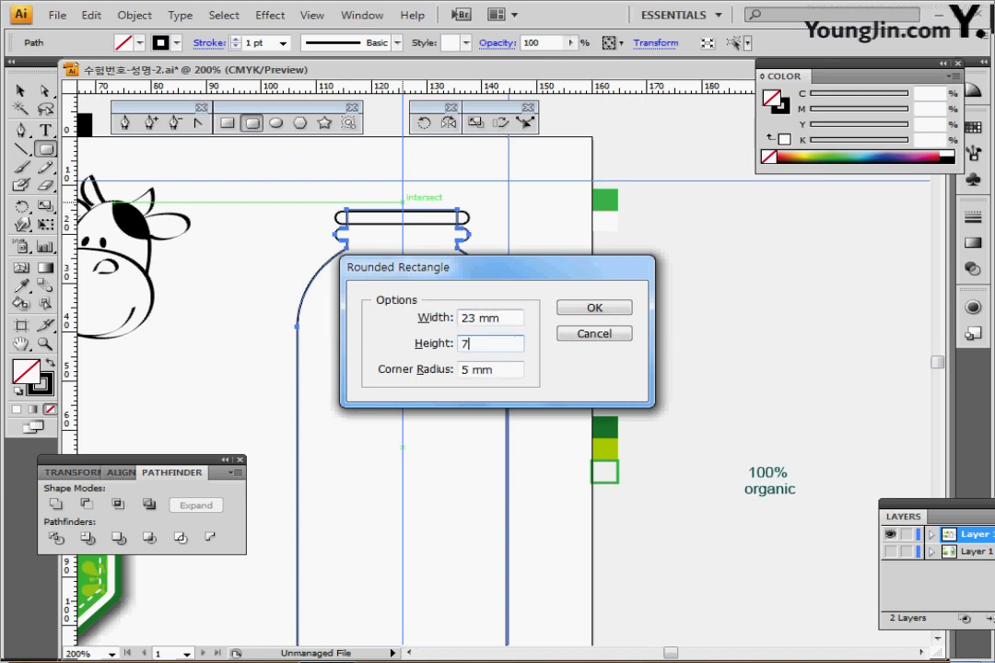
pyautogui.press('Tab')
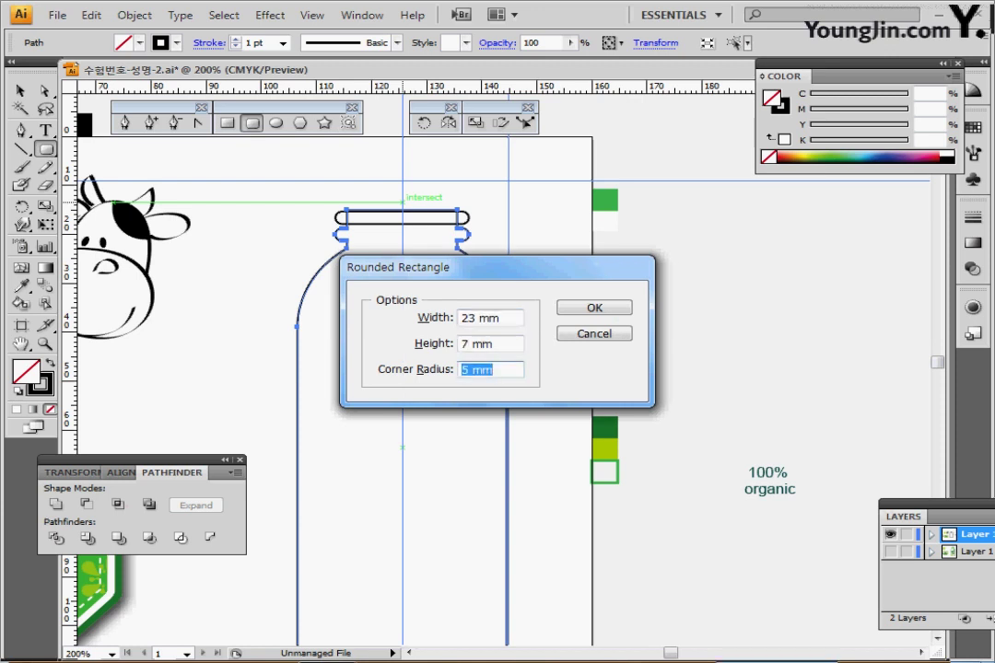
pyautogui.write('1.5')
pyautogui.press('Return')
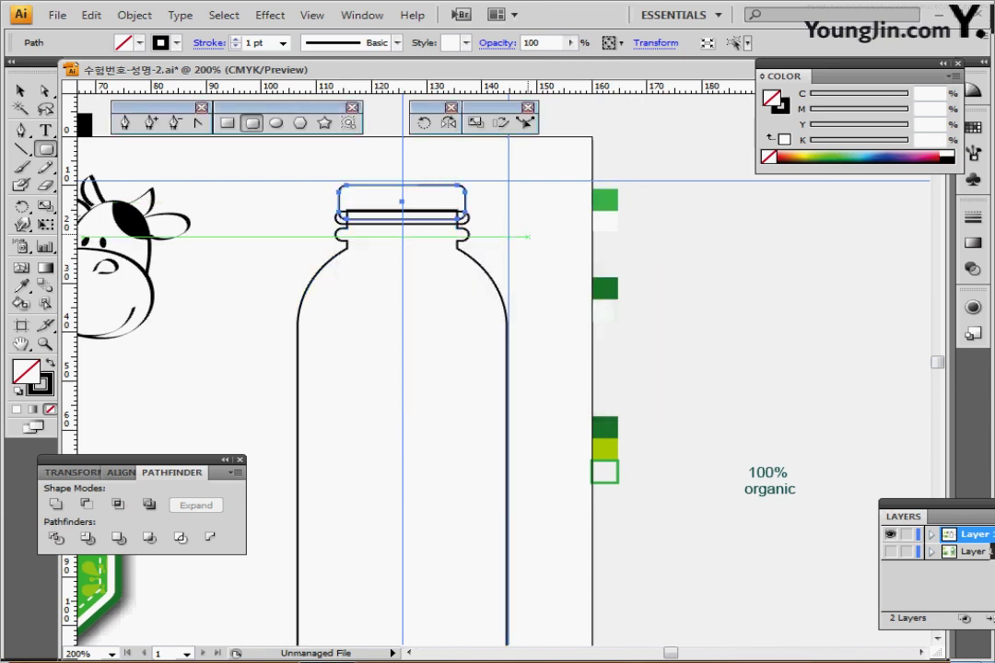
# - Show the reference layer and nudge the cap rectangle up to match the reference lid's top edge
pyautogui.hotkey('ctrl', '+')
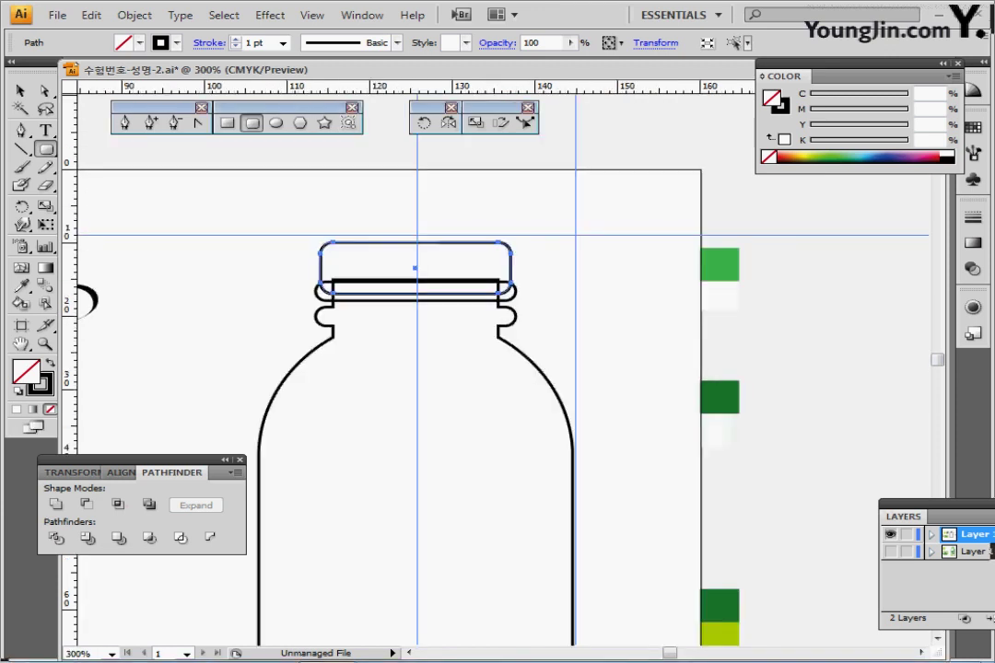
pyautogui.click(890, 551)
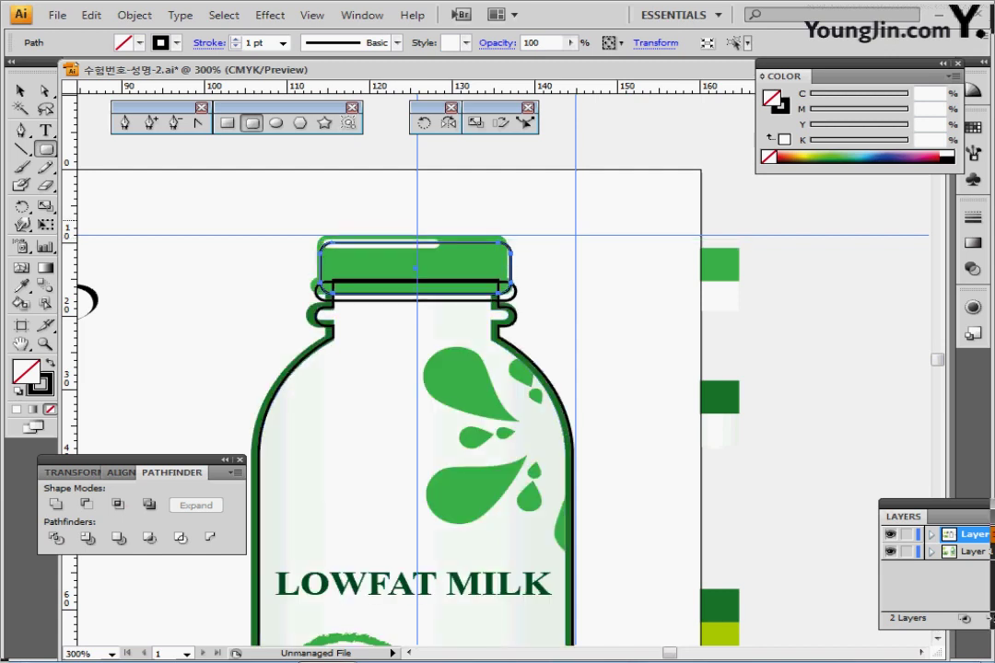
pyautogui.press('Up')
pyautogui.press('Up')
pyautogui.press('Up')
pyautogui.press('Up')
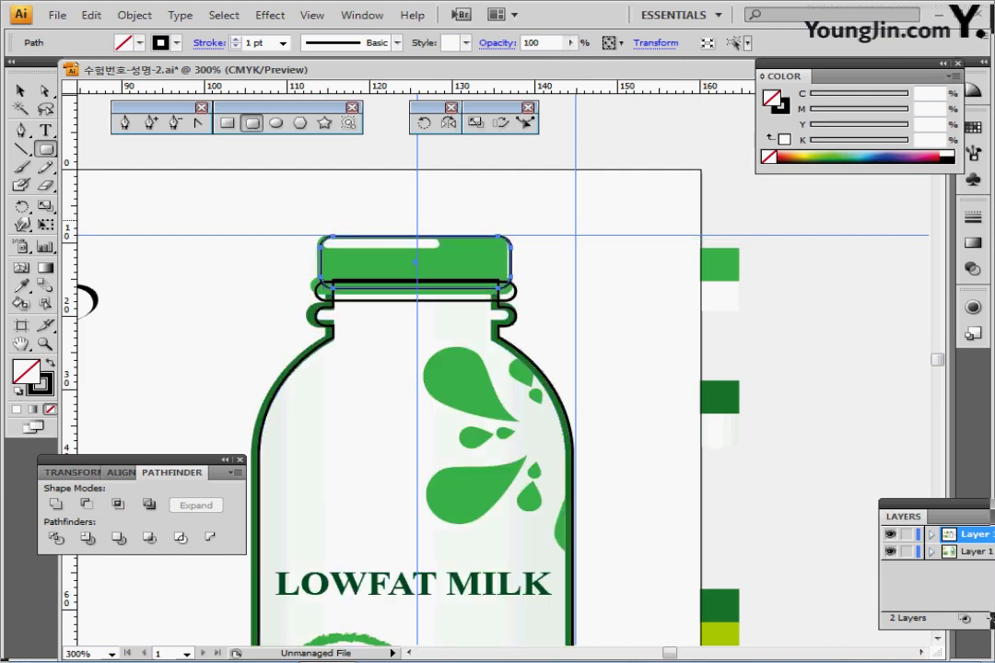
pyautogui.press('Down')
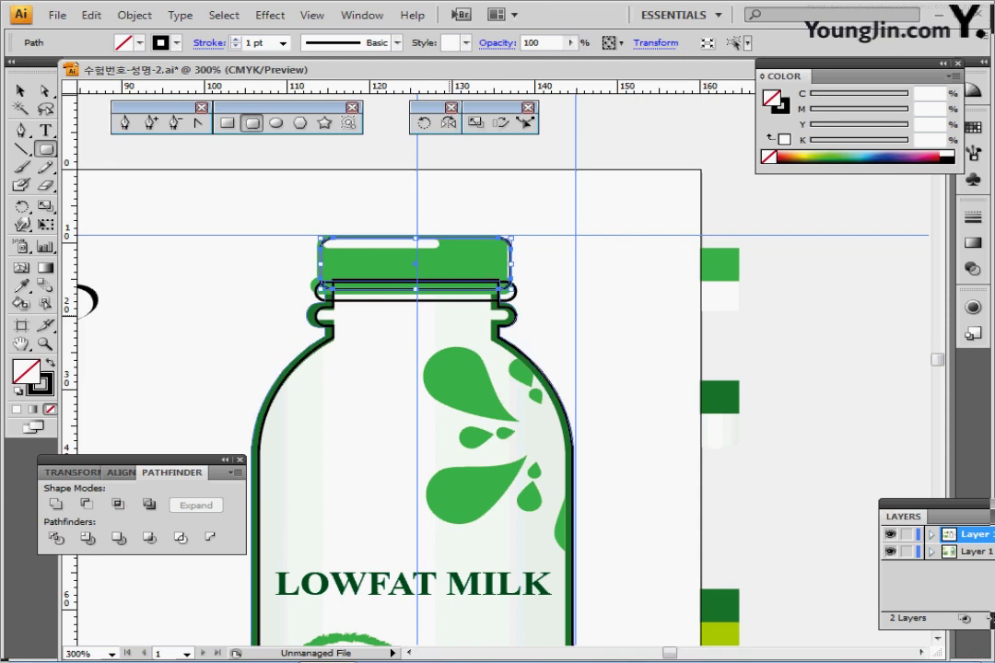
# - Add the upper rounded bar to the selection and move it up slightly with the cap rectangle to fit the reference lid
pyautogui.keyDown('ctrl'); pyautogui.keyDown('shift'); pyautogui.click(437, 301); pyautogui.keyUp('shift'); pyautogui.keyUp('ctrl')
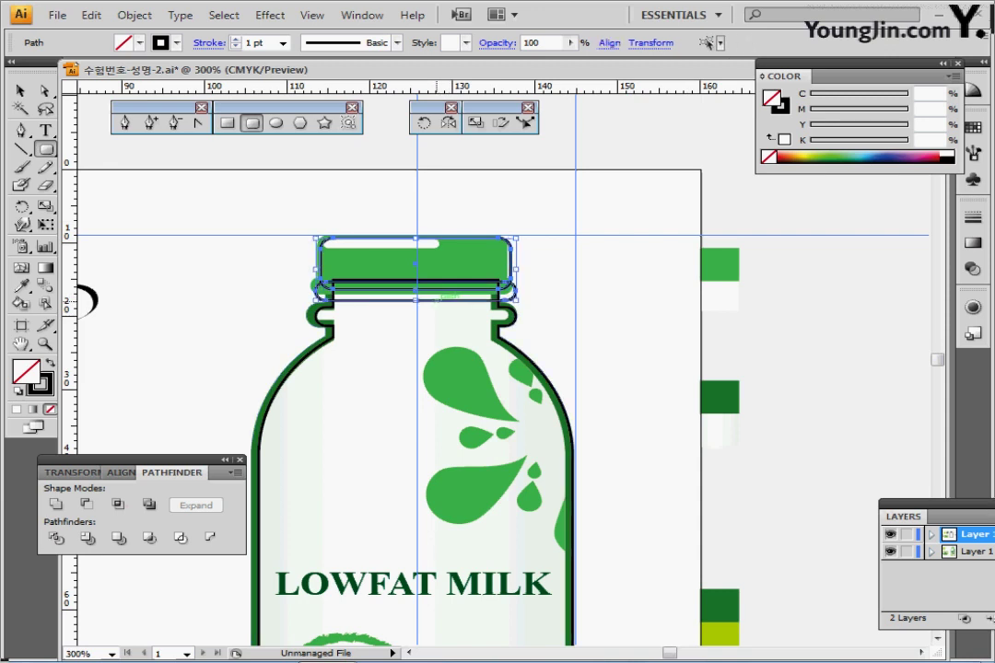
pyautogui.moveTo(470, 203); pyautogui.dragTo(509, 249)
pyautogui.keyDown('ctrl'); pyautogui.click(526, 233); pyautogui.keyUp('ctrl')
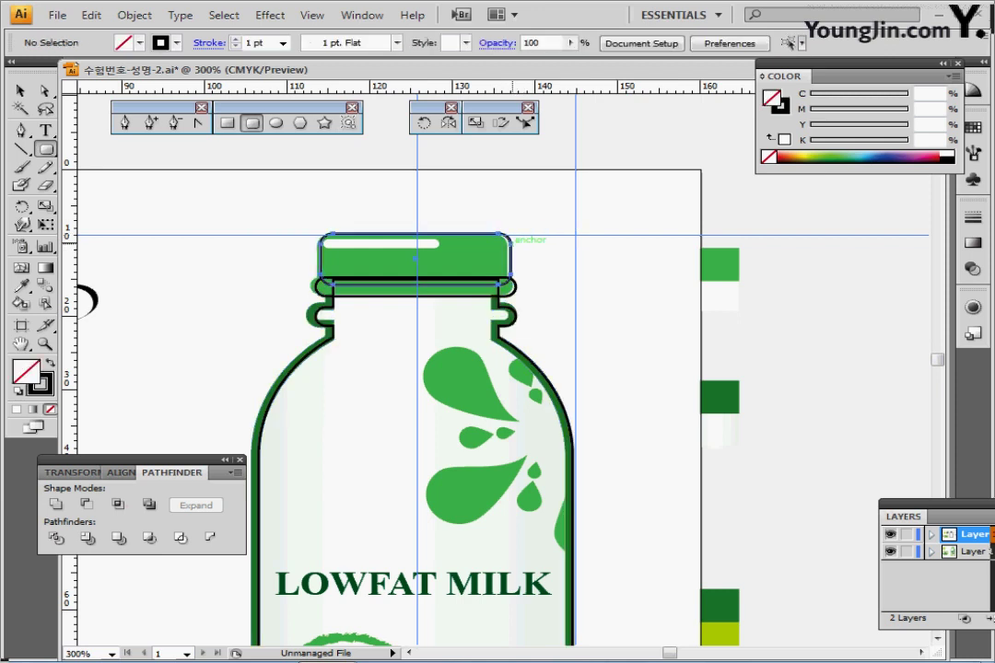
pyautogui.click(508, 238)
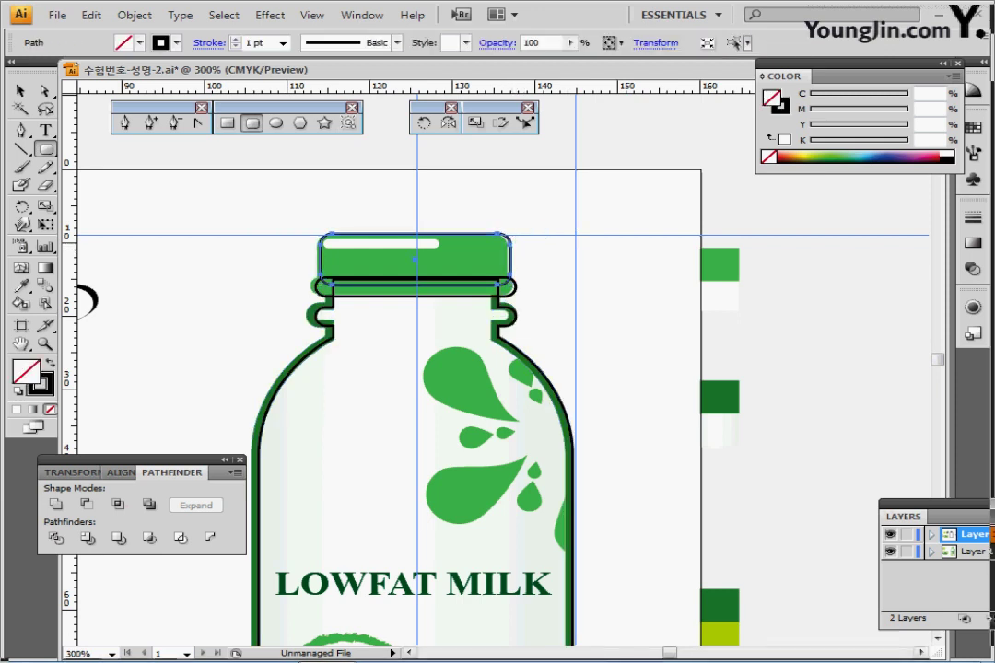
# - Hide the reference layer and align all the cap and bottle shapes to a common horizontal centre
pyautogui.click(890, 552)
pyautogui.hotkey('ctrl', 'a')
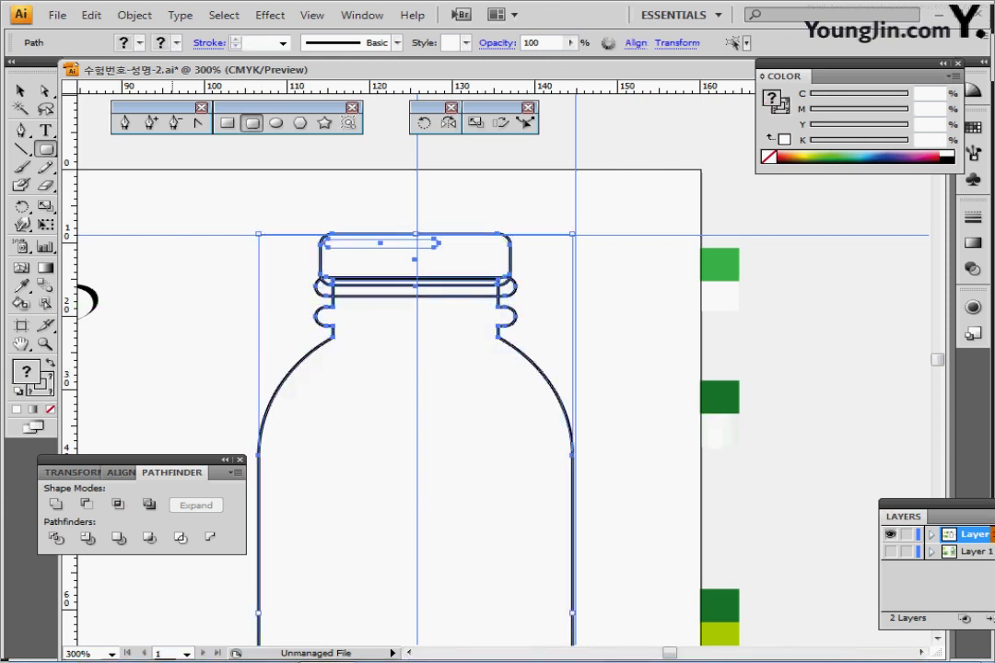
pyautogui.click(120, 472)
pyautogui.click(89, 503)
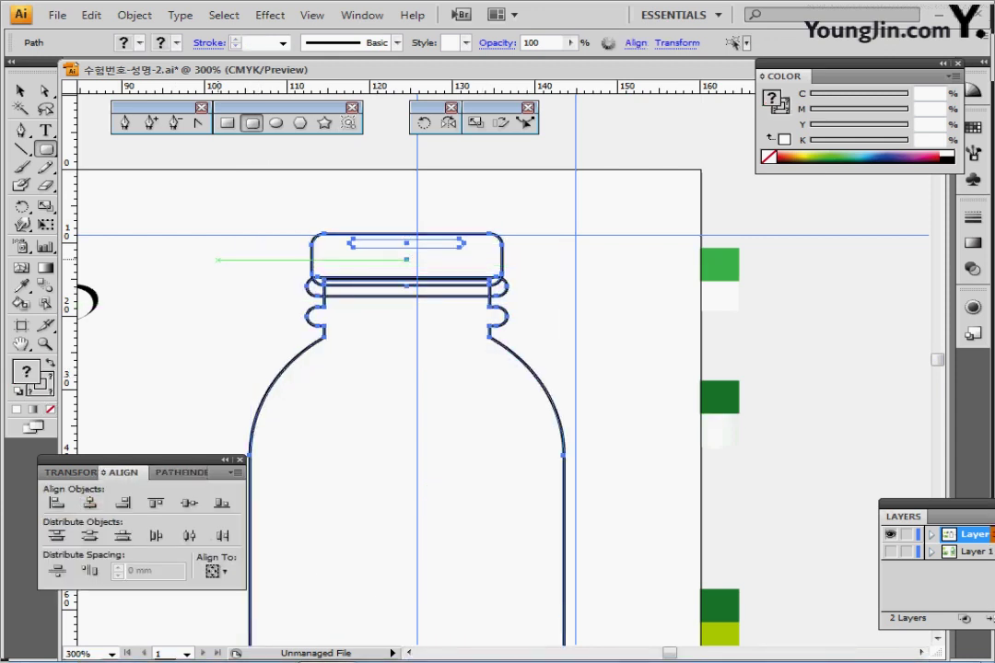
pyautogui.keyDown('ctrl'); pyautogui.click(217, 259); pyautogui.keyUp('ctrl')
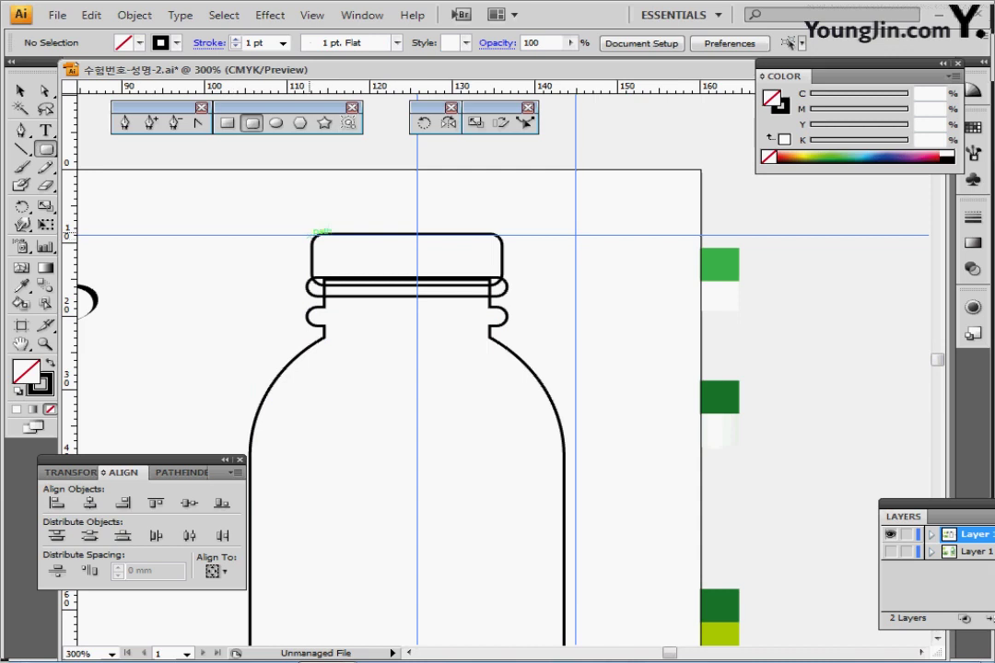
# - Unite the cap rectangle with the upper bar and give the cap the light green swatch's fill with no stroke
pyautogui.click(313, 236)
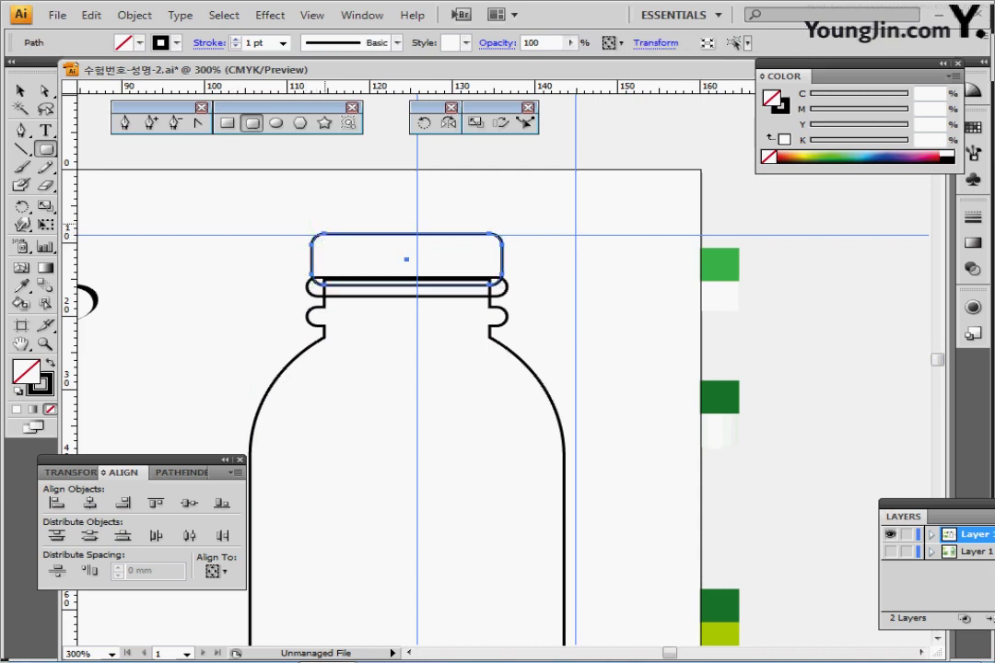
pyautogui.moveTo(277, 234); pyautogui.dragTo(315, 293)
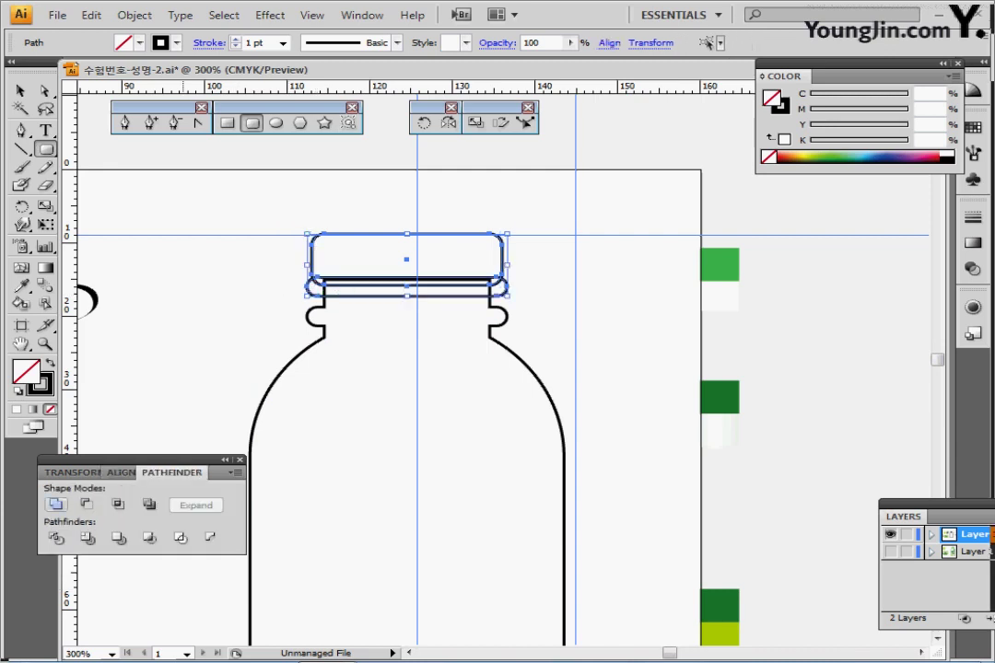
pyautogui.click(57, 505)
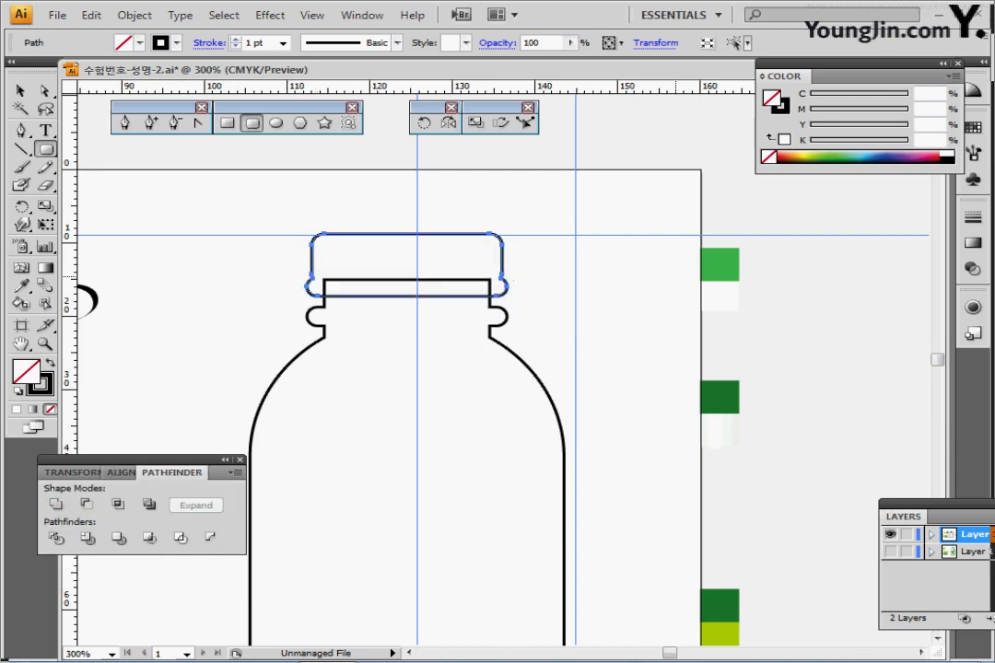
pyautogui.press('i')
pyautogui.click(722, 265)
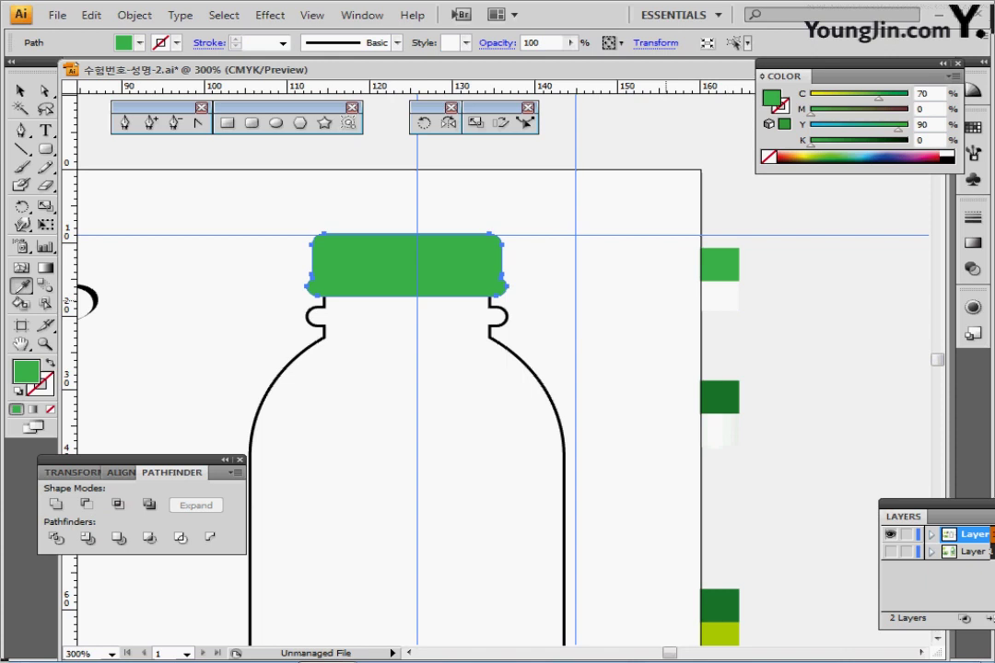
pyautogui.keyDown('ctrl'); pyautogui.click(251, 225); pyautogui.keyUp('ctrl')
# - Draw a thin white rounded highlight bar about 15 mm long near the cap's upper-left edge
pyautogui.keyDown('ctrl'); pyautogui.click(729, 301); pyautogui.keyUp('ctrl')
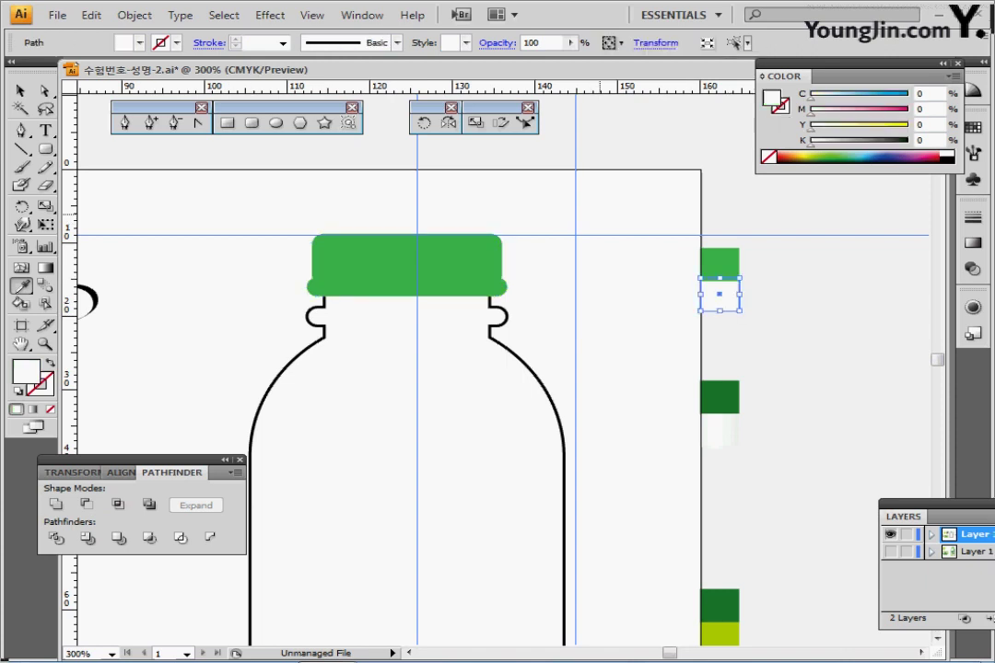
pyautogui.keyDown('ctrl'); pyautogui.click(403, 110); pyautogui.keyUp('ctrl')
pyautogui.click(252, 123)
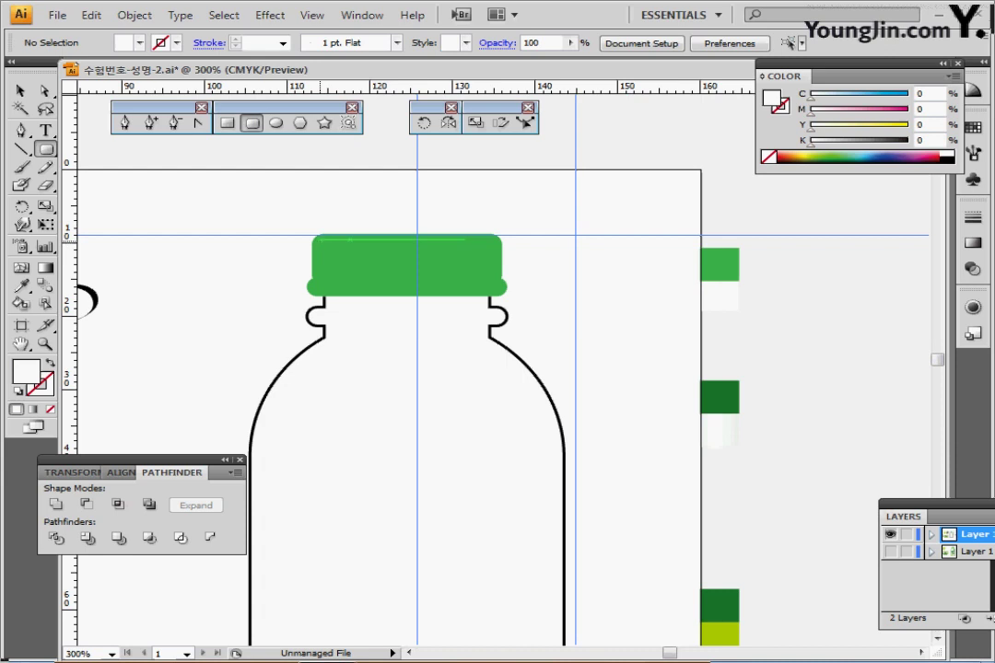
pyautogui.moveTo(318, 237); pyautogui.dragTo(448, 245)
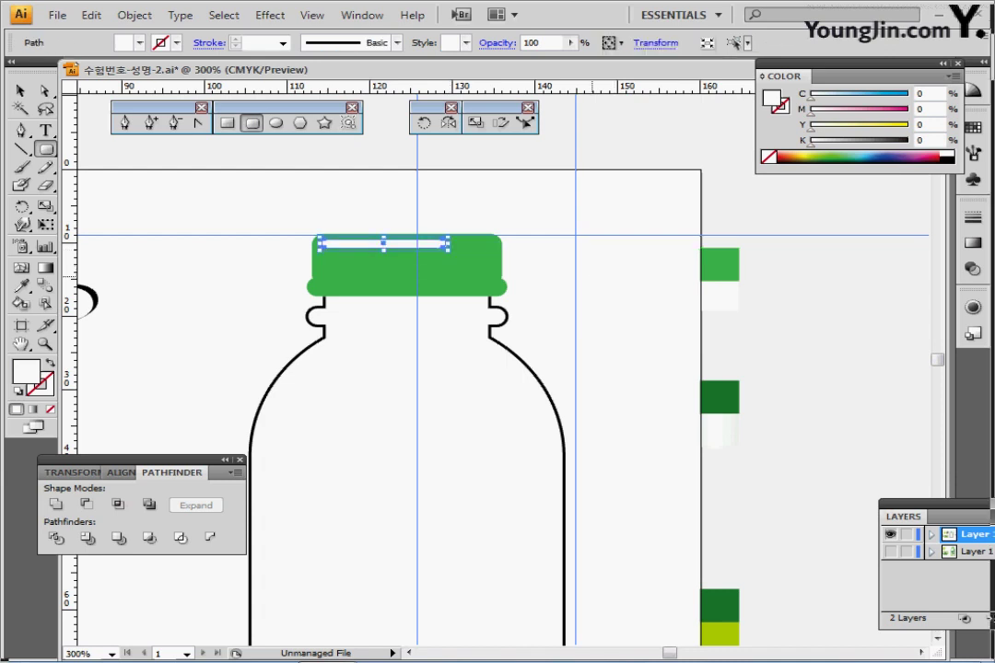
pyautogui.keyDown('ctrl'); pyautogui.click(592, 276); pyautogui.keyUp('ctrl')
pyautogui.moveTo(586, 342); pyautogui.dragTo(592, 266)
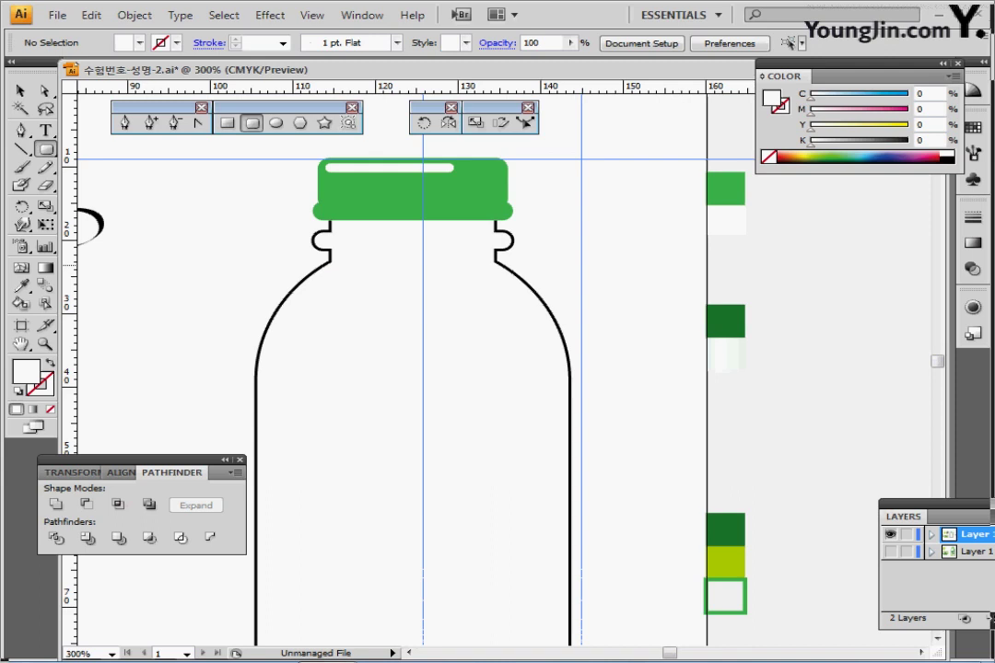
# - Sample the upper dark green swatch onto the bottle body as a solid fill without a stroke
pyautogui.keyDown('ctrl'); pyautogui.click(567, 350); pyautogui.keyUp('ctrl')
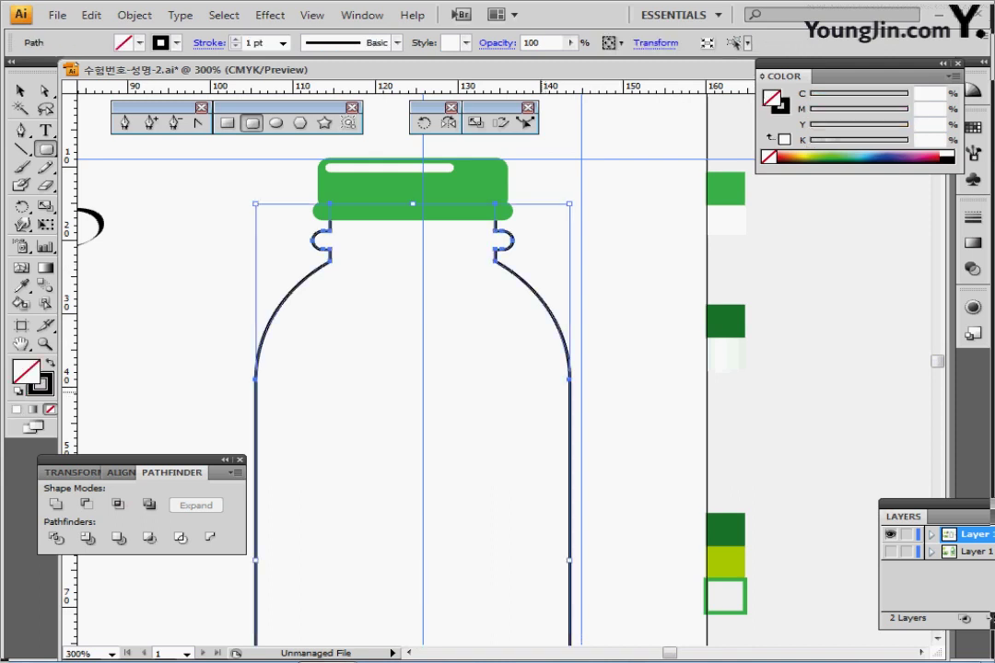
pyautogui.keyDown('ctrl'); pyautogui.keyDown('alt'); pyautogui.click(521, 385); pyautogui.keyUp('alt'); pyautogui.keyUp('ctrl')
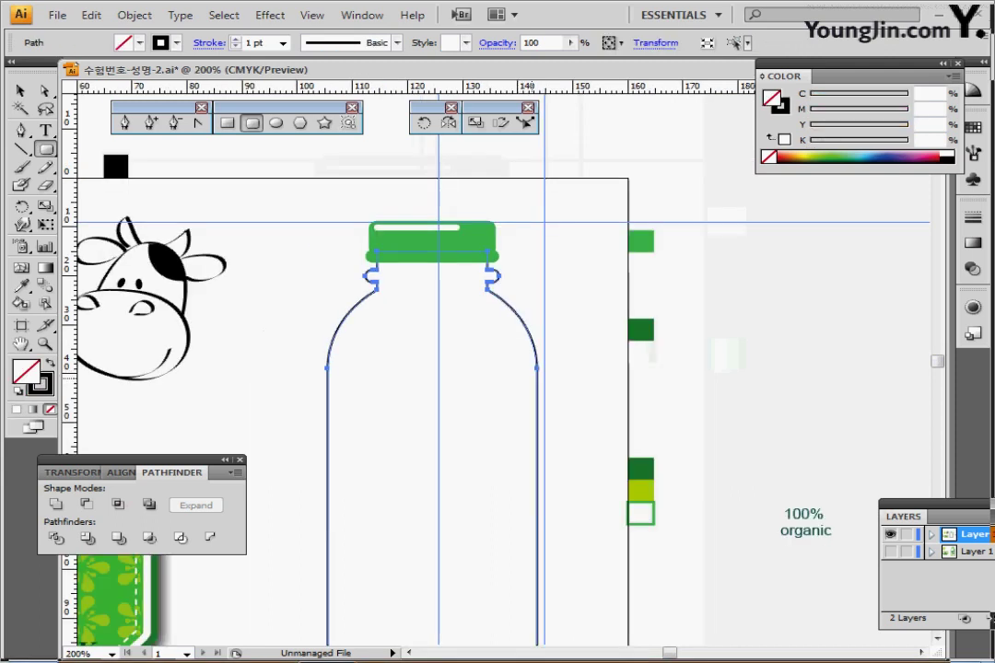
pyautogui.moveTo(518, 377); pyautogui.dragTo(446, 329)
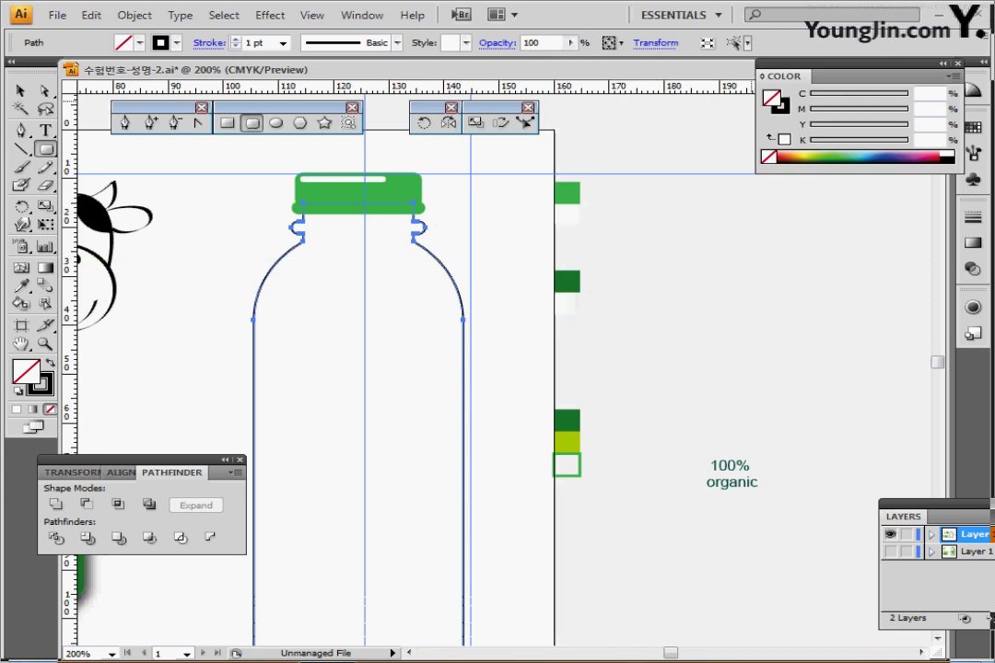
pyautogui.press('x')
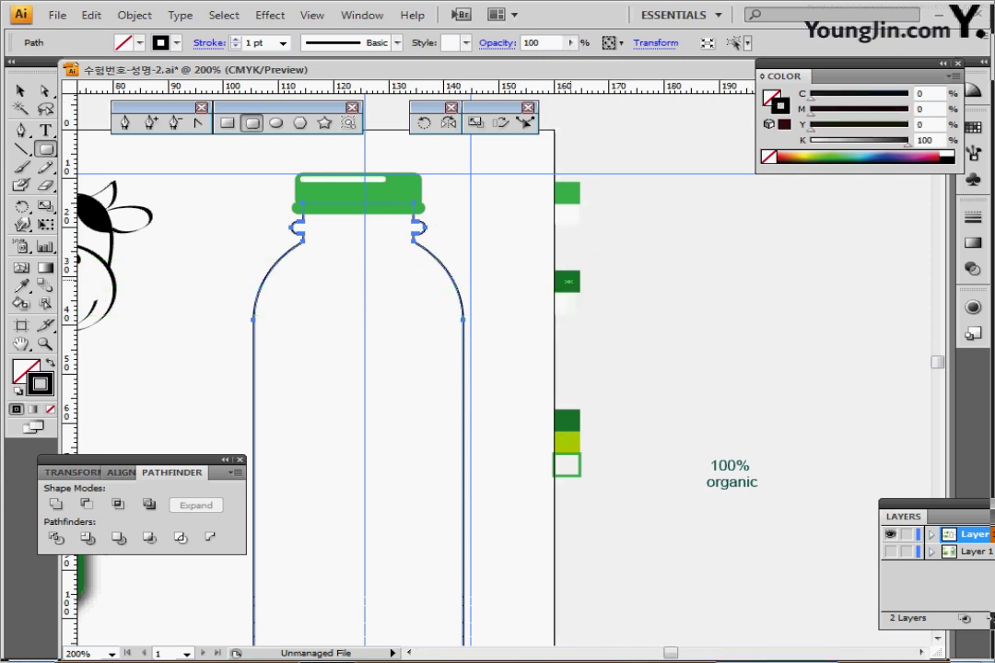
pyautogui.press('i')
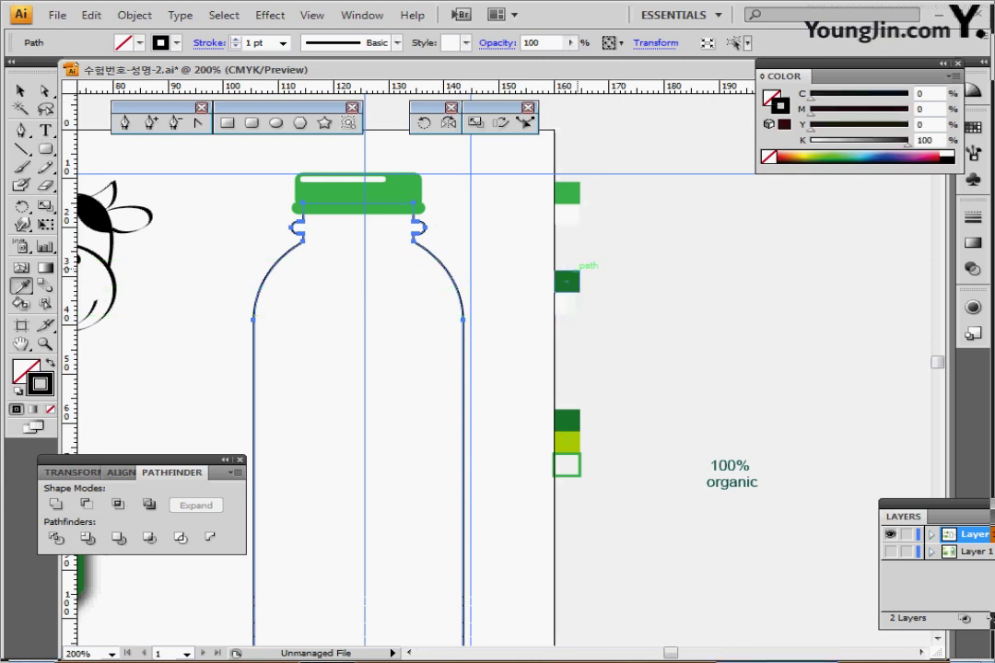
pyautogui.click(566, 281)
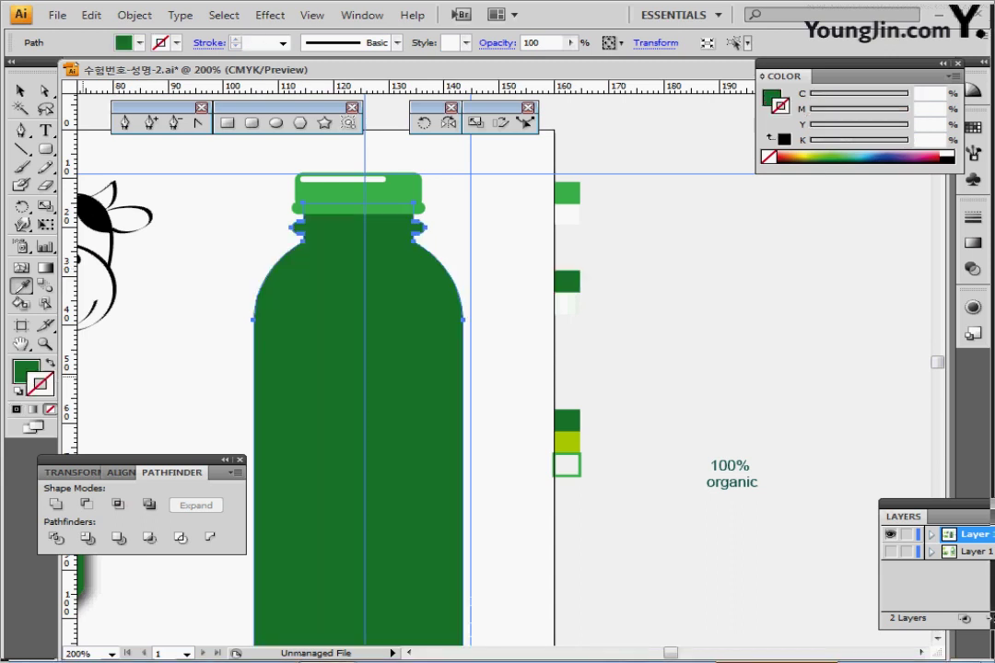
# - Turn the bottle body's dark green fill into a 3 pt stroke and convert that stroke to an outlined shape
pyautogui.hotkey('shift', 'x')
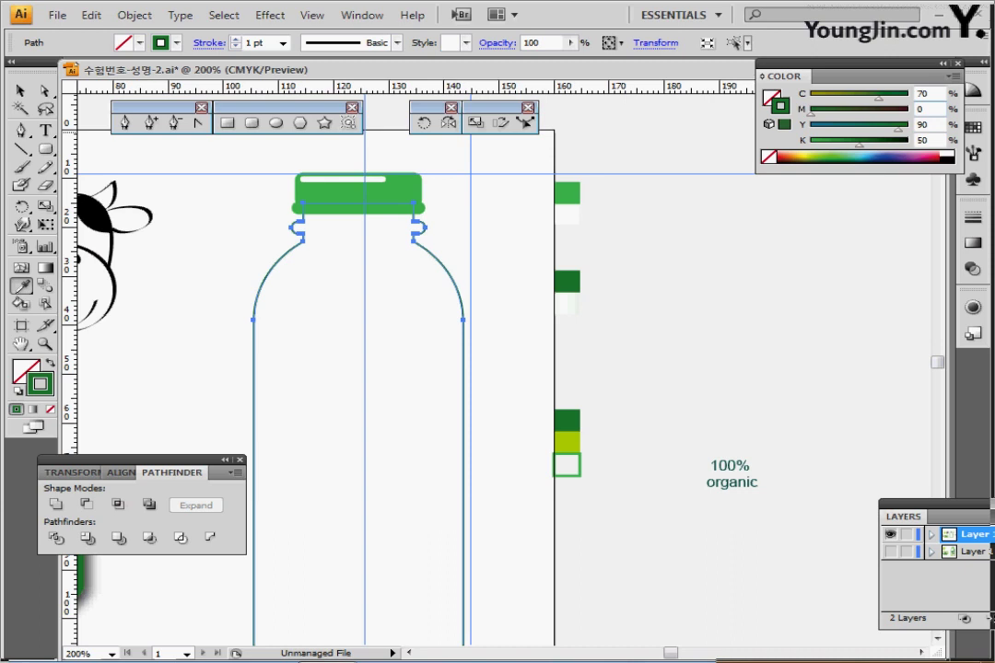
pyautogui.click(973, 218)
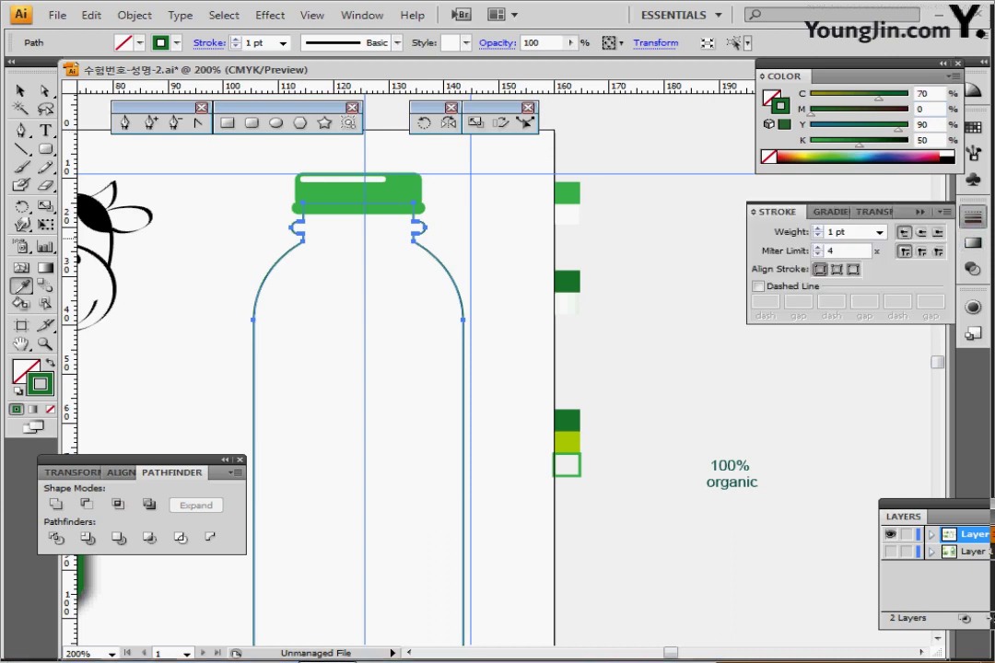
pyautogui.click(817, 228)
pyautogui.click(817, 228)
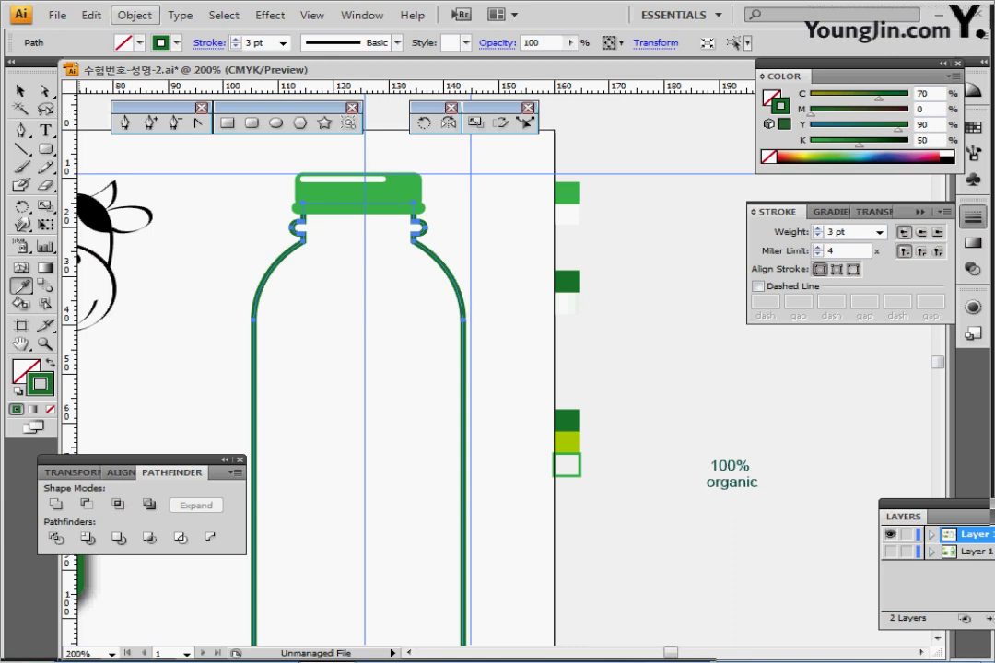
pyautogui.click(135, 15)
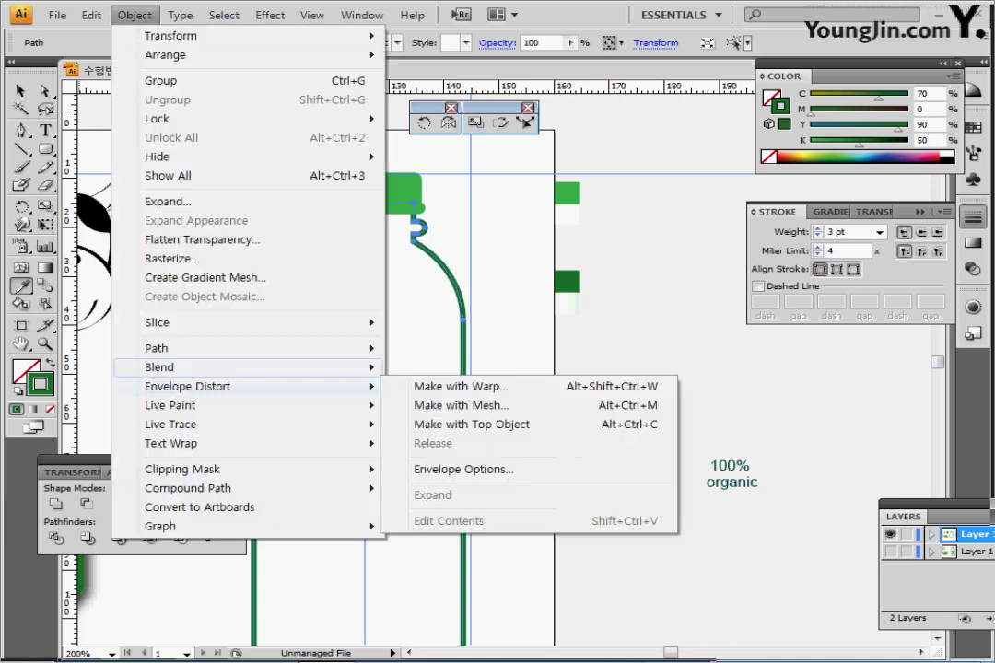
pyautogui.moveTo(157, 349)
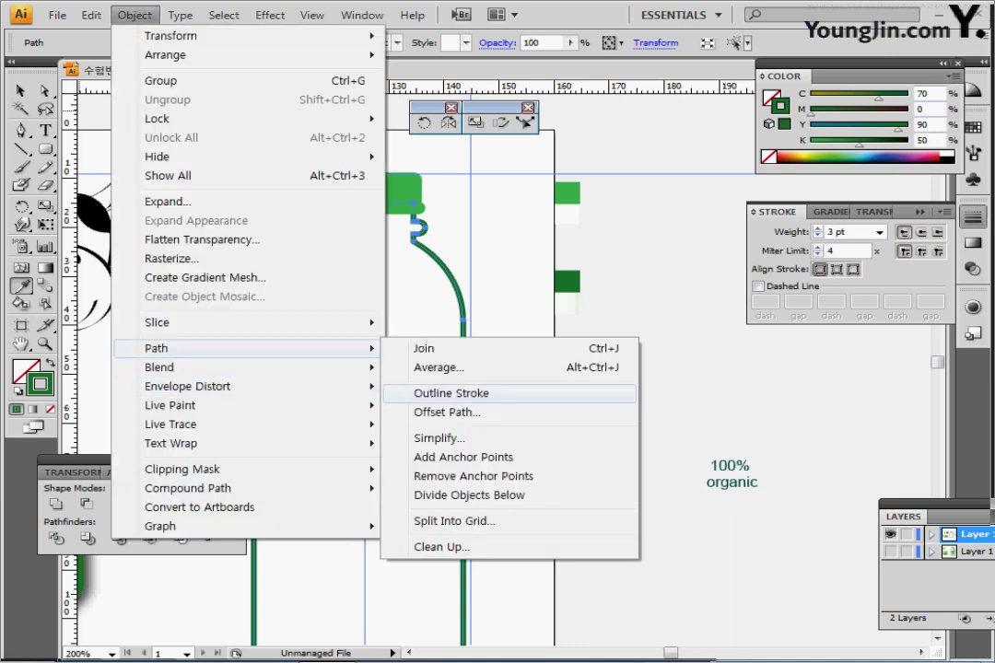
pyautogui.click(461, 394)
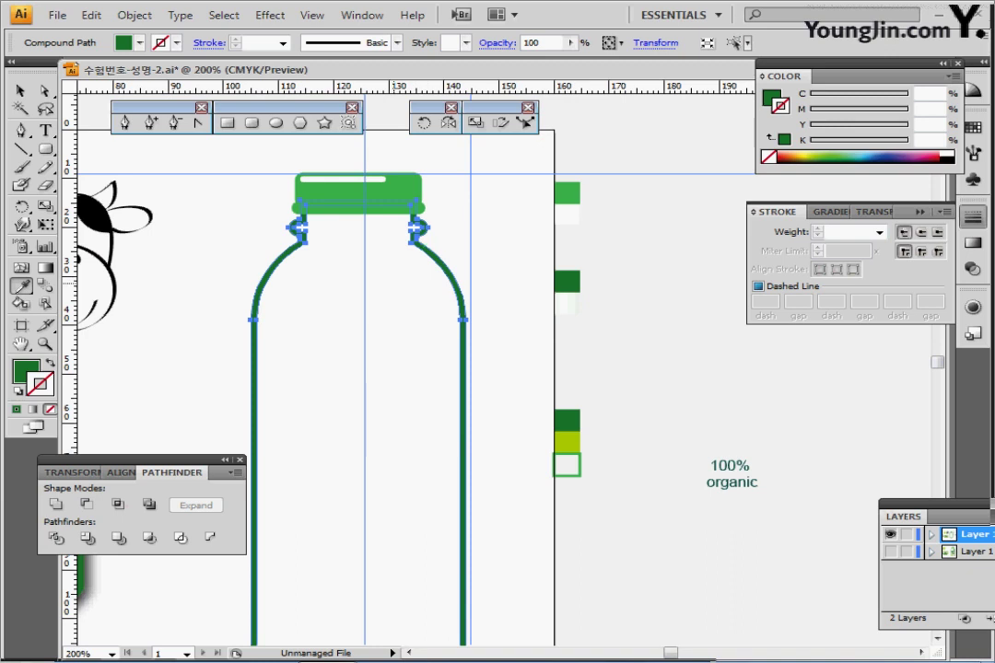
# - Release the outlined bottle's compound path and fill the inner shape with yellow, CMYK 0, 0, 100, 0
pyautogui.rightClick(347, 250)
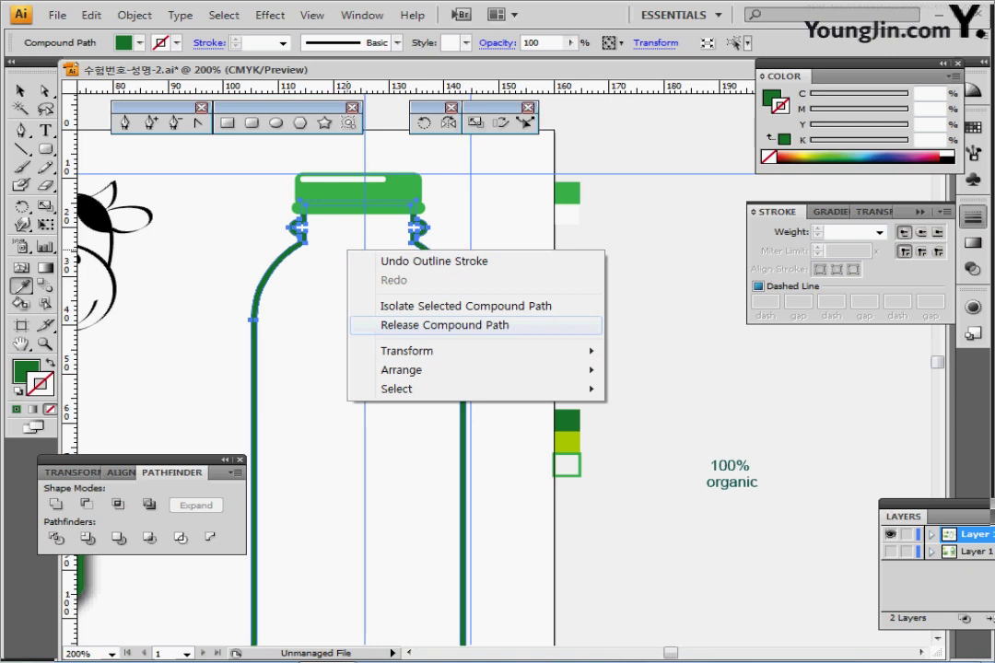
pyautogui.click(444, 325)
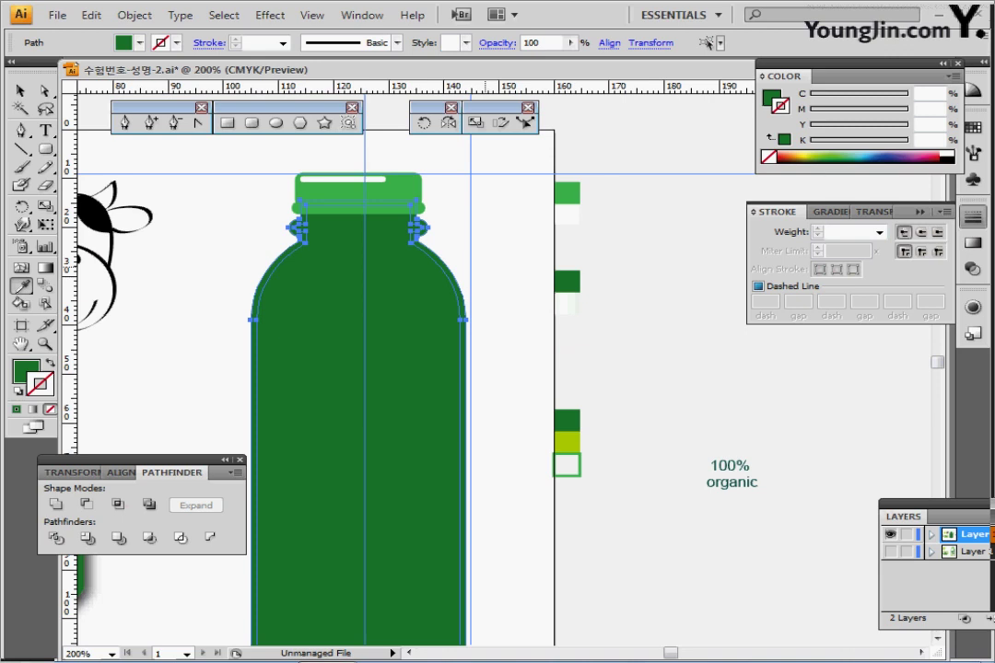
pyautogui.keyDown('ctrl'); pyautogui.click(410, 359); pyautogui.keyUp('ctrl')
pyautogui.press('a')
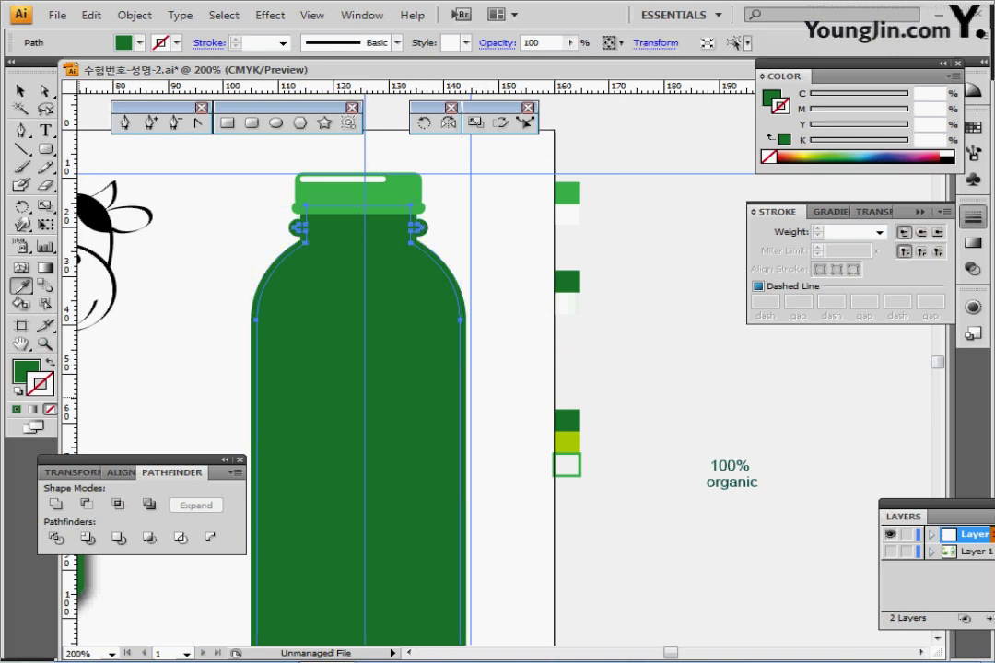
pyautogui.click(123, 42)
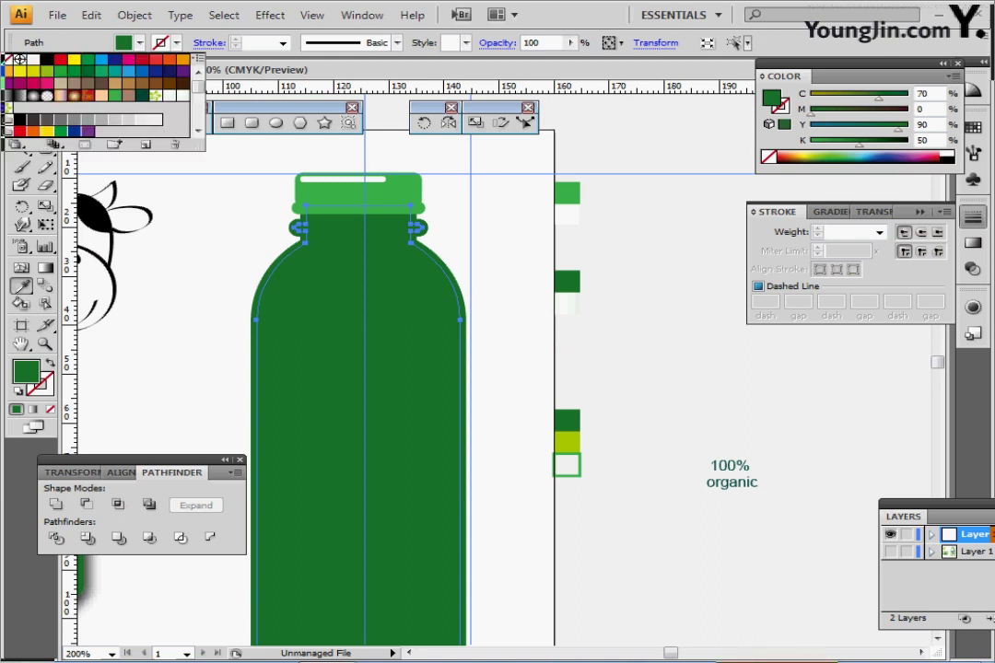
pyautogui.click(8, 59)
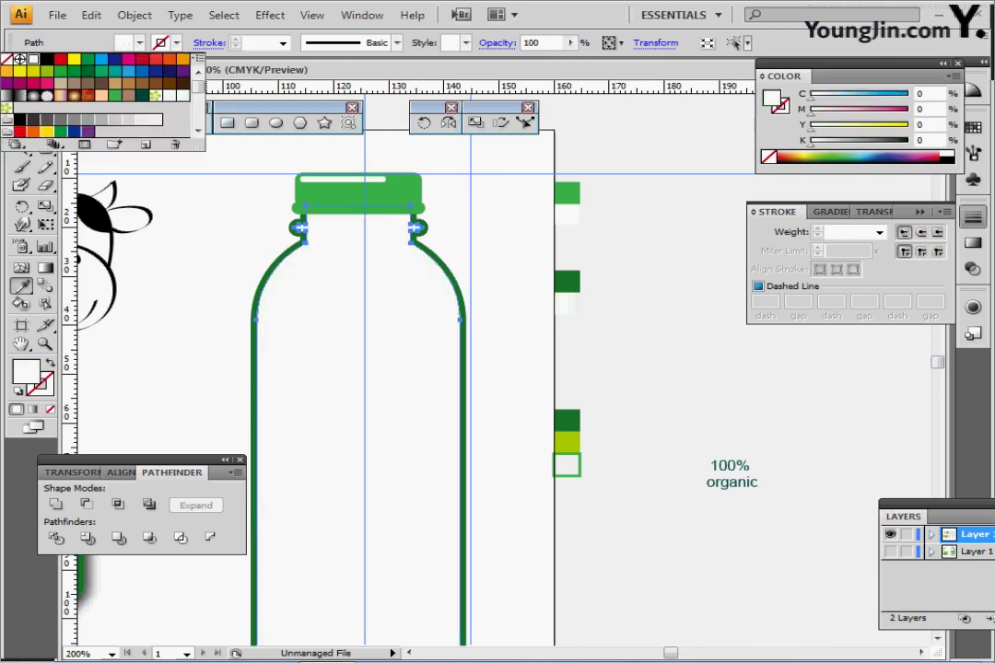
pyautogui.click(73, 59)
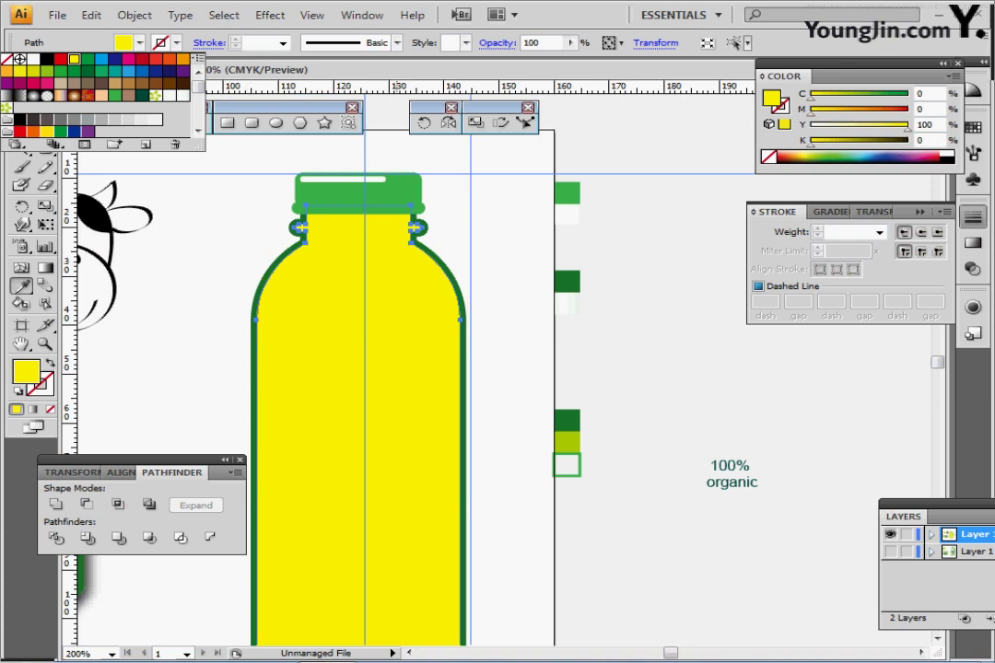
# - Raise the two bottom anchor points of the yellow inner shape slightly to thicken the bottle's green base
pyautogui.keyDown('ctrl'); pyautogui.click(395, 532); pyautogui.keyUp('ctrl')
pyautogui.hotkey('ctrl', '+')
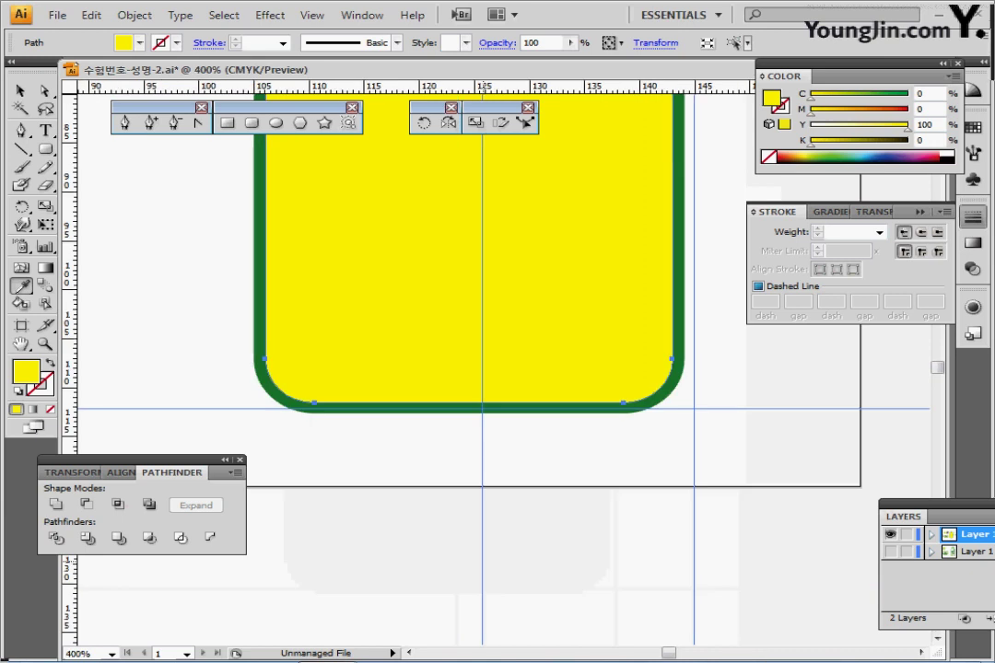
pyautogui.click(45, 91)
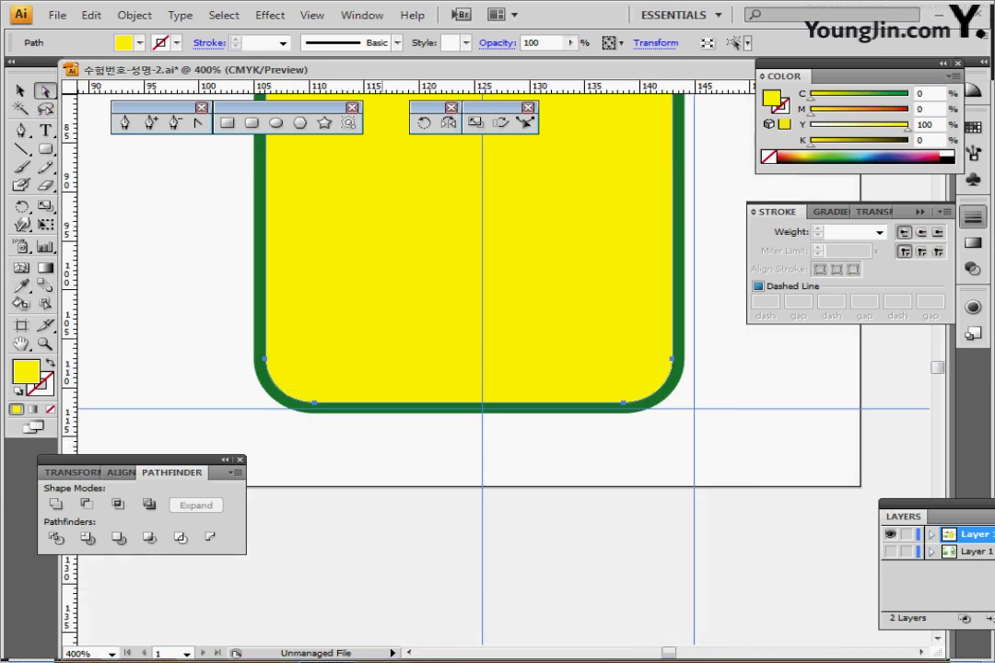
pyautogui.click(345, 444)
pyautogui.click(315, 406)
pyautogui.click(314, 403)
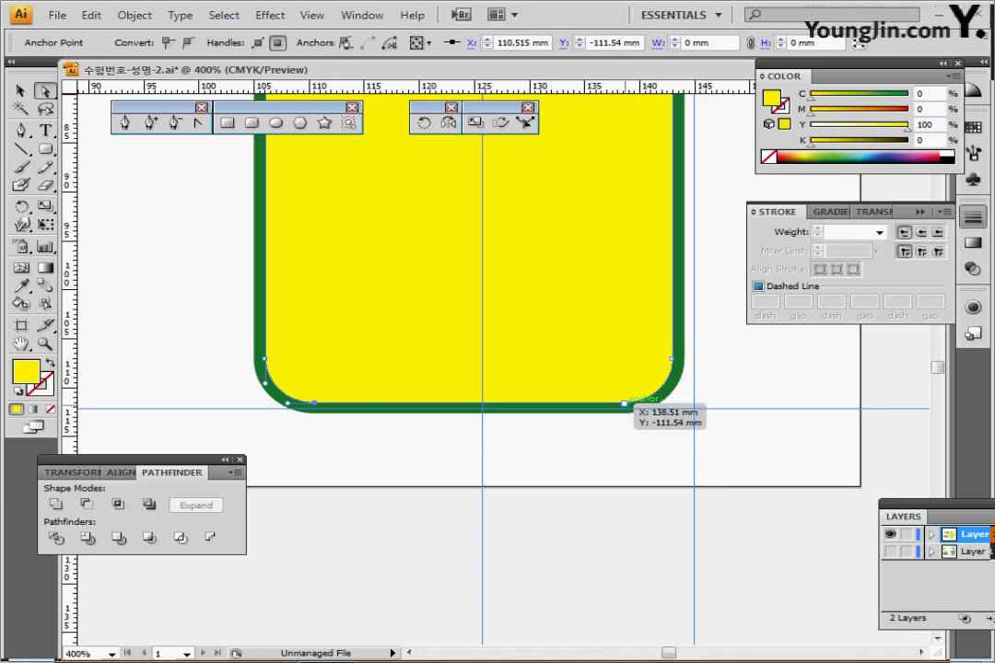
pyautogui.keyDown('shift'); pyautogui.click(625, 402); pyautogui.keyUp('shift')
pyautogui.press('Up')
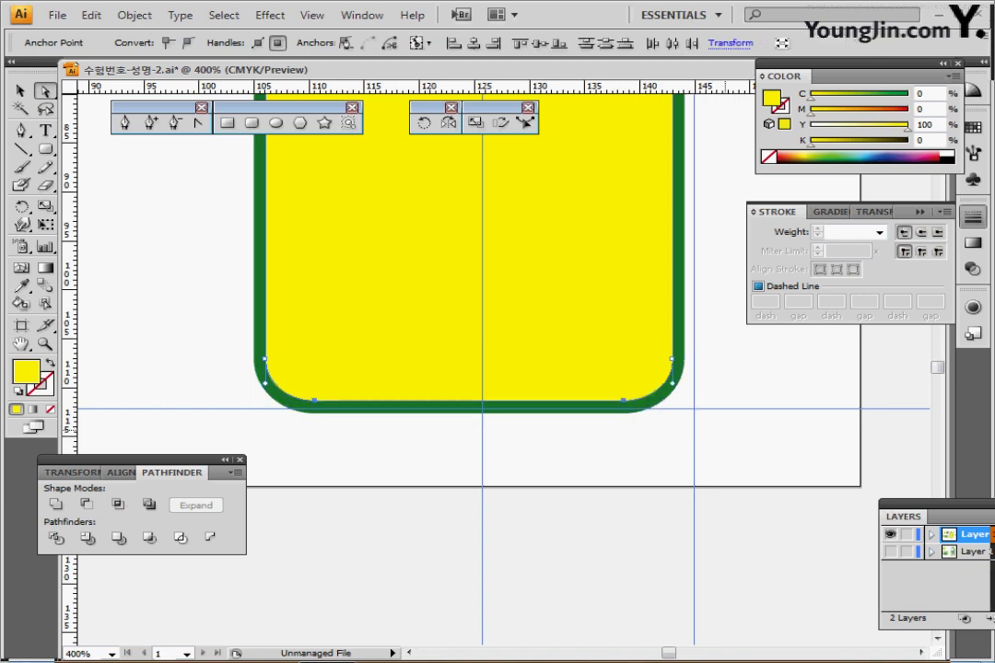
pyautogui.press('Up')
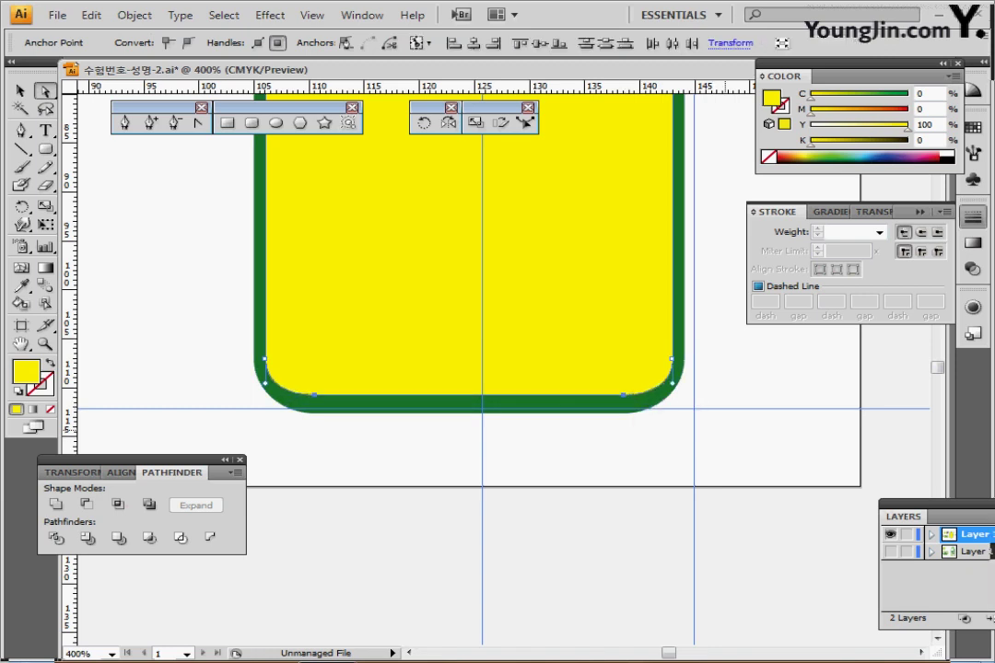
pyautogui.press('Up')
pyautogui.press('Up')
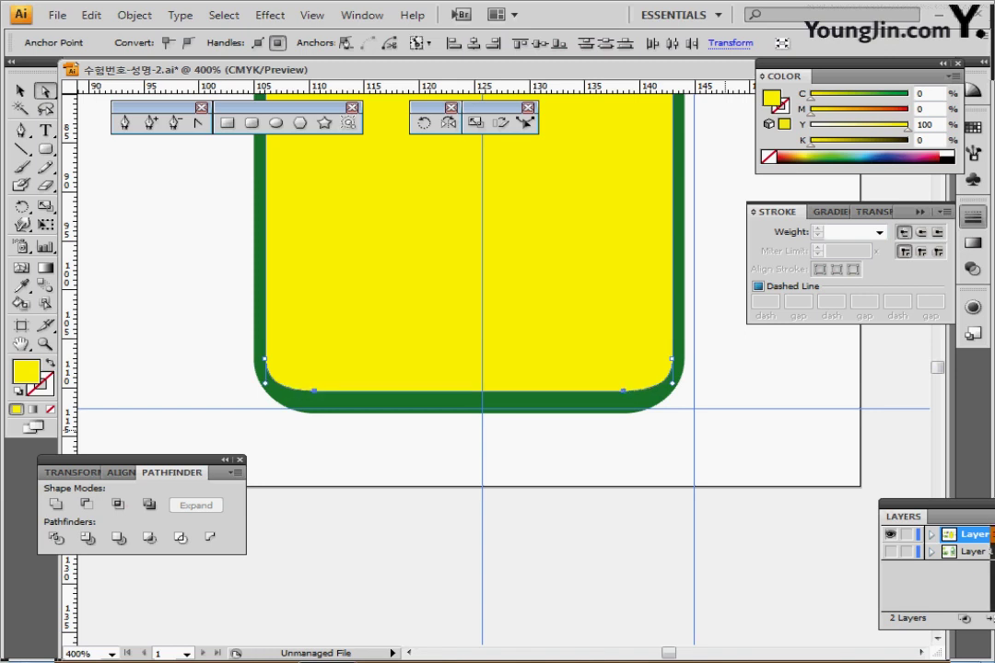
pyautogui.press('Down')
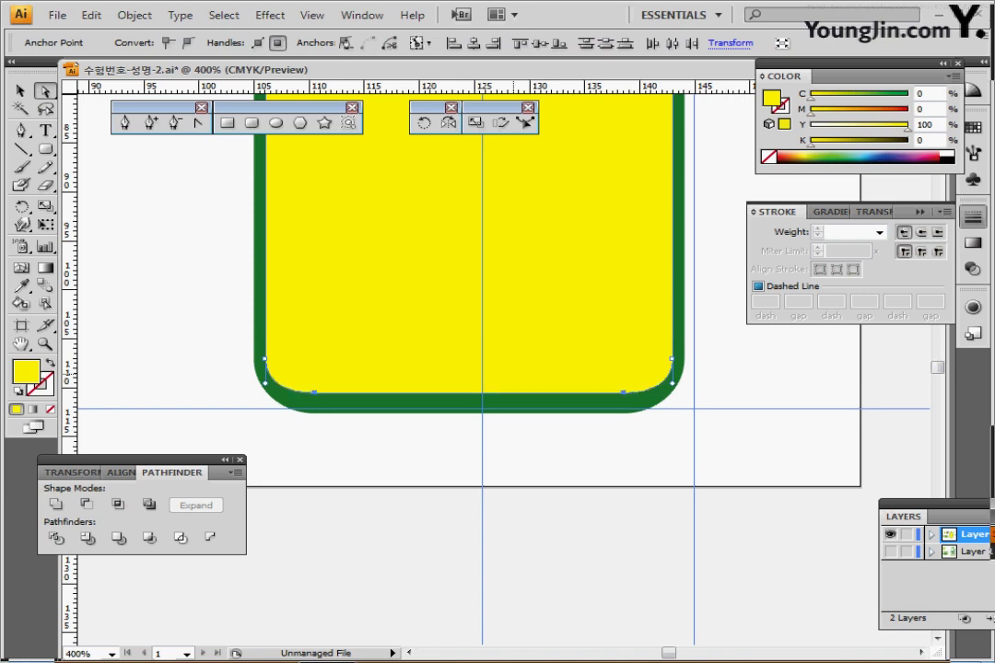
# - Place a copy of the label's small white cow on the yellow bottle body, near the vertical centre guide
pyautogui.hotkey('ctrl', '-')
pyautogui.hotkey('ctrl', '-')
pyautogui.hotkey('ctrl', '-')
pyautogui.moveTo(543, 331); pyautogui.dragTo(448, 426)
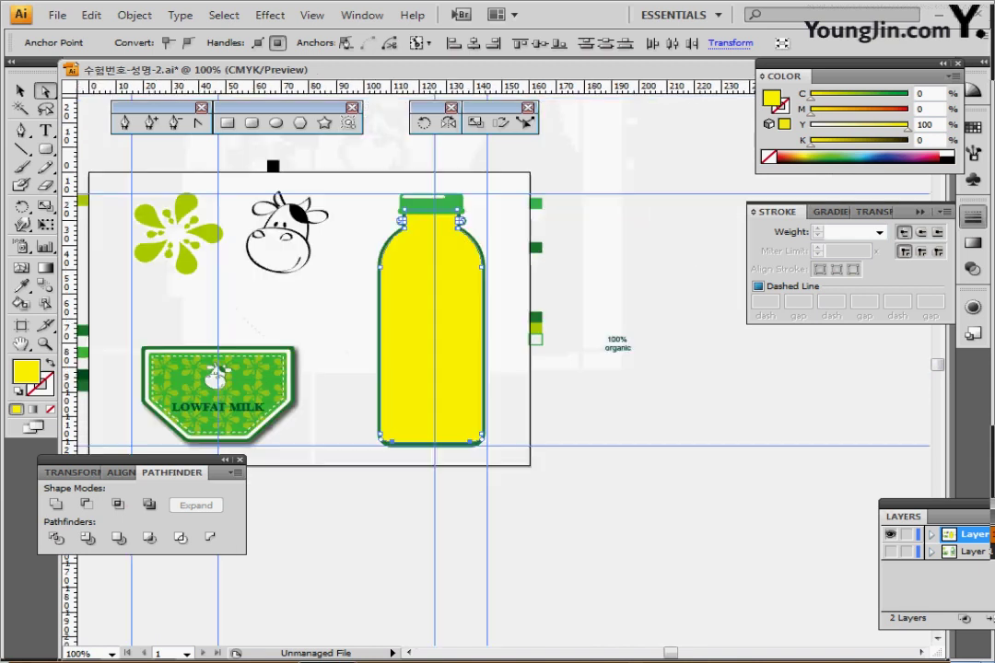
pyautogui.hotkey('ctrl', '+')
pyautogui.moveTo(450, 379); pyautogui.dragTo(541, 368)
pyautogui.press('v')
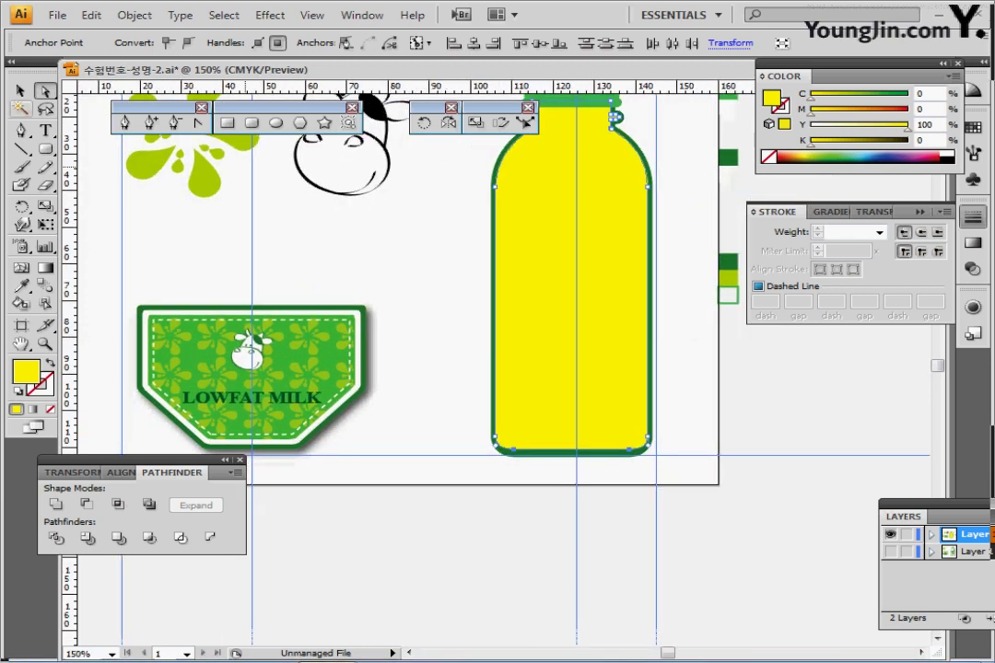
pyautogui.hotkey('ctrl', 'shift', 'a')
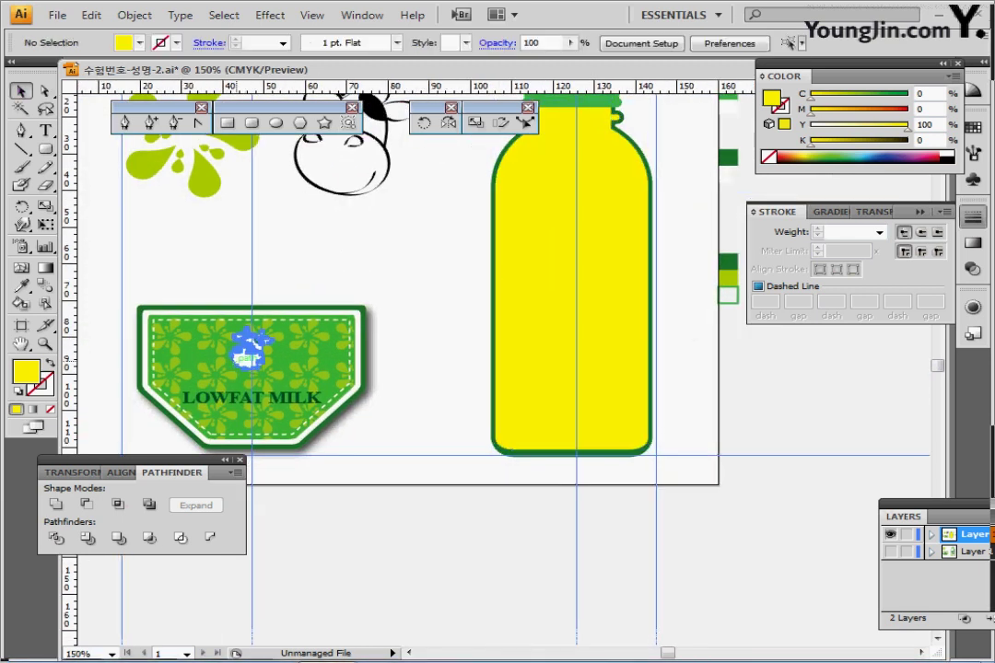
pyautogui.click(247, 350)
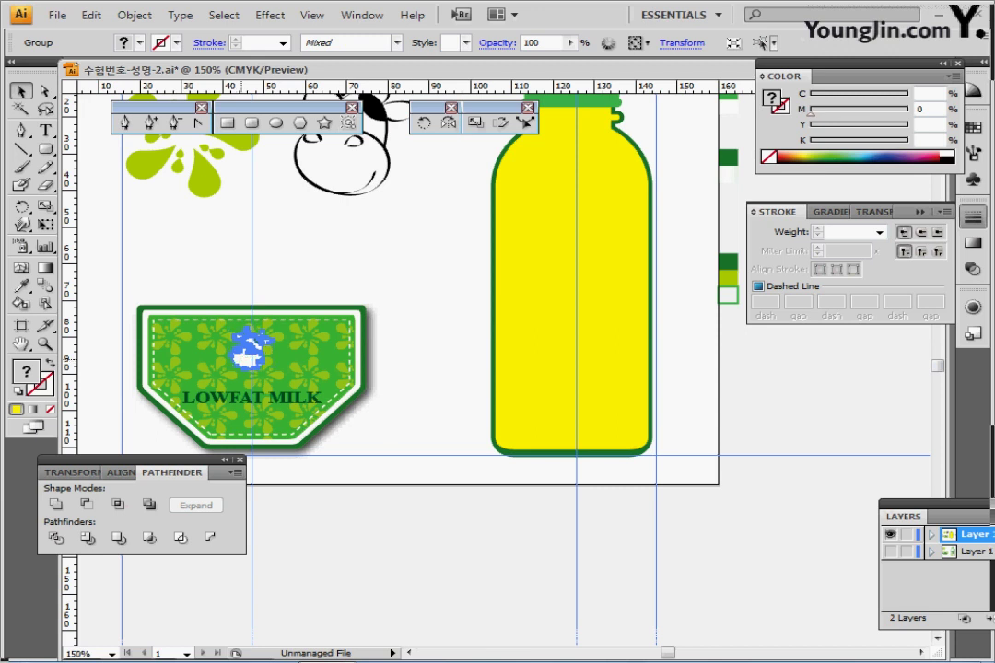
pyautogui.moveTo(246, 350); pyautogui.dragTo(604, 299)
pyautogui.hotkey('ctrl', '=')
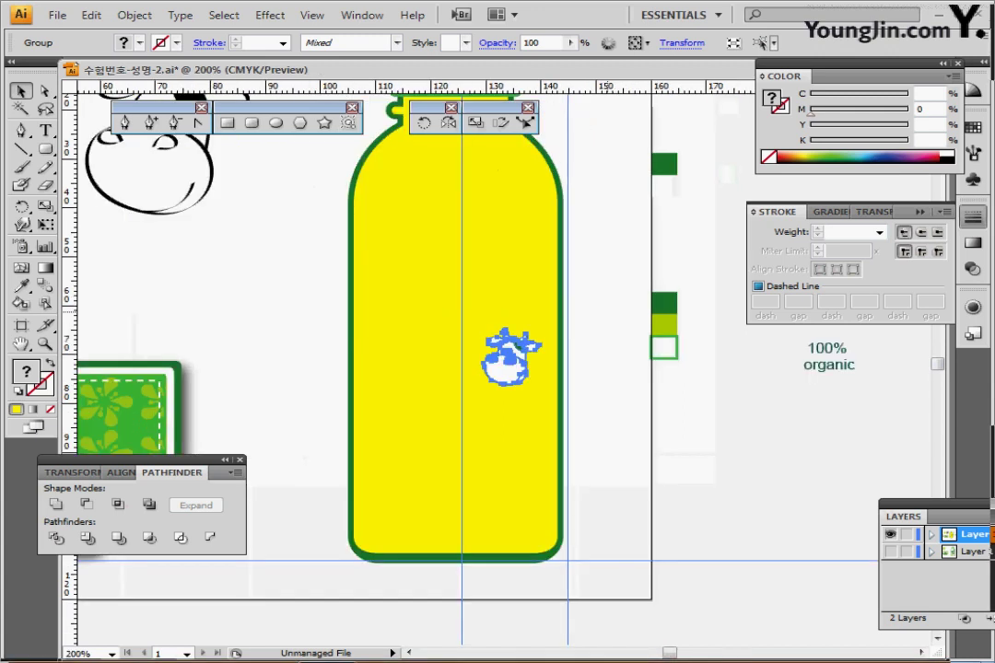
pyautogui.hotkey('ctrl', '=')
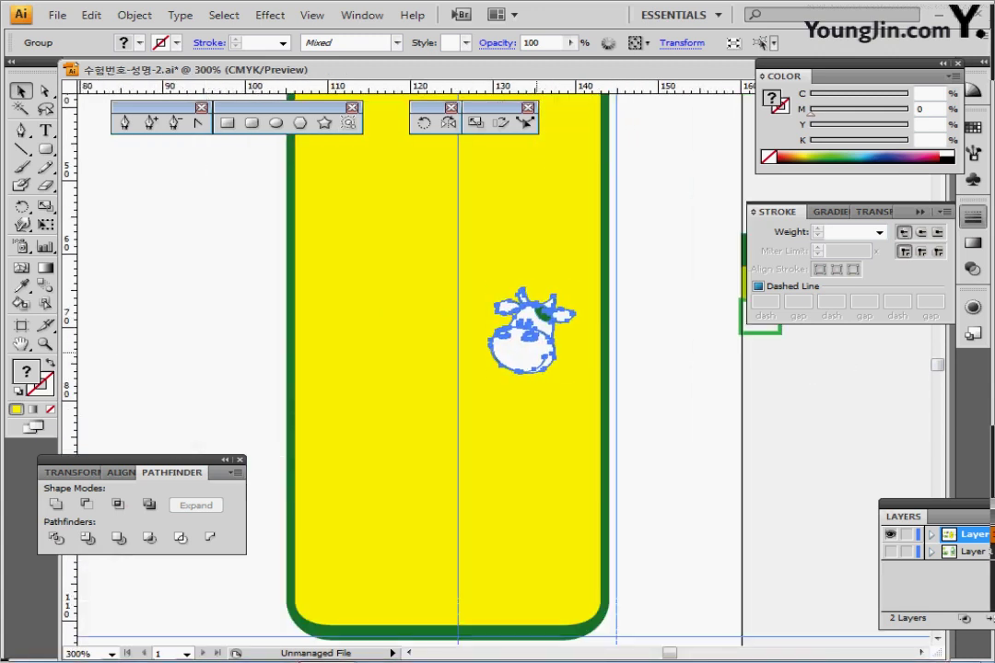
pyautogui.moveTo(544, 336); pyautogui.dragTo(461, 273)
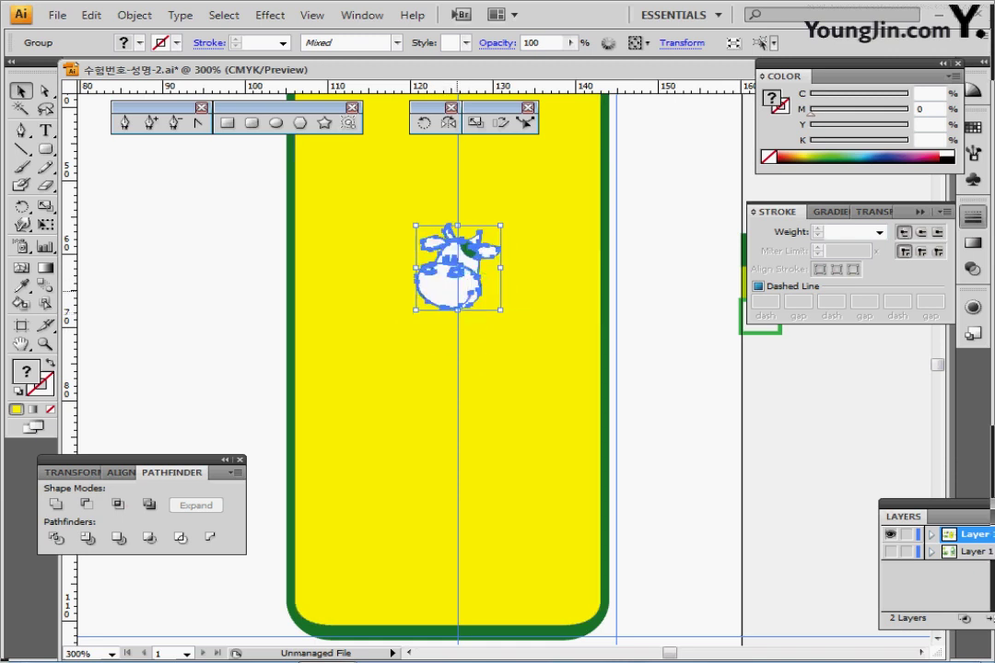
# - Enlarge the cow copy to about 17 mm wide and move it over the reference cow on the lower bottle in Outline view
pyautogui.hotkey('ctrl', '-')
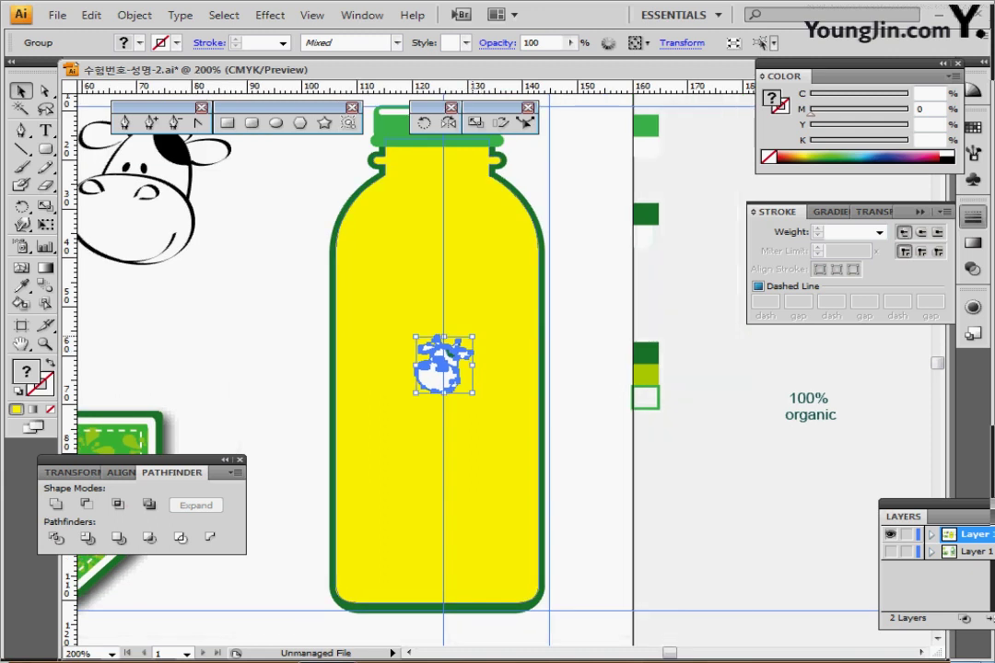
pyautogui.moveTo(472, 337); pyautogui.dragTo(510, 299)
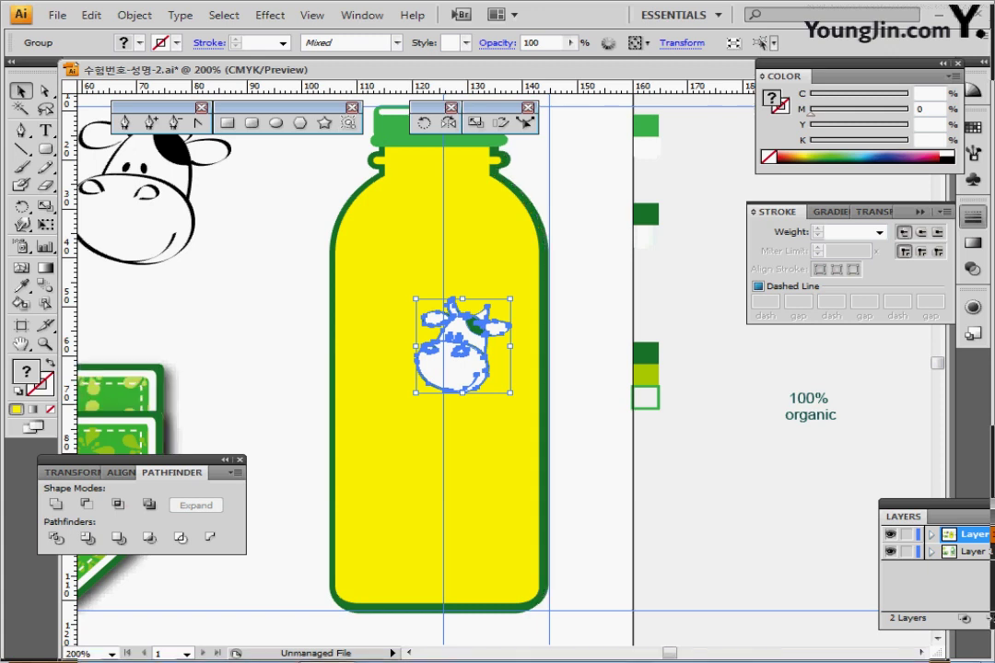
pyautogui.hotkey('ctrl', 'y')
pyautogui.moveTo(474, 336)
pyautogui.mouseDown()
pyautogui.moveTo(466, 393)
pyautogui.moveTo(535, 476)
pyautogui.moveTo(451, 479)
pyautogui.mouseUp()
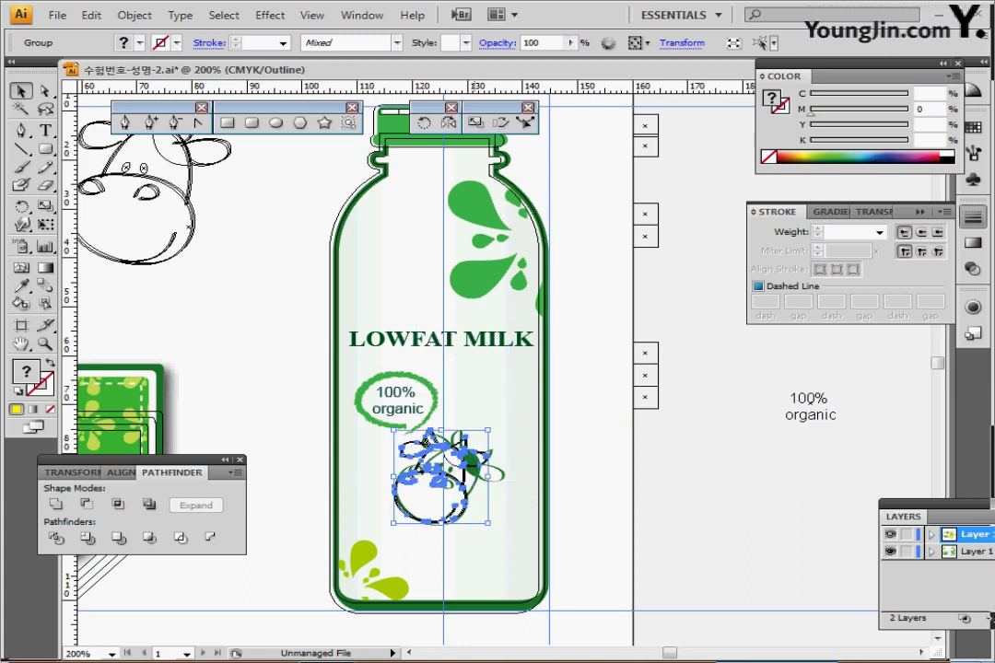
# - Rotate the cow copy clockwise and nudge it down and to the right to match the reference cow
pyautogui.moveTo(485, 433)
pyautogui.mouseDown()
pyautogui.moveTo(497, 423)
pyautogui.moveTo(526, 444)
pyautogui.mouseUp()
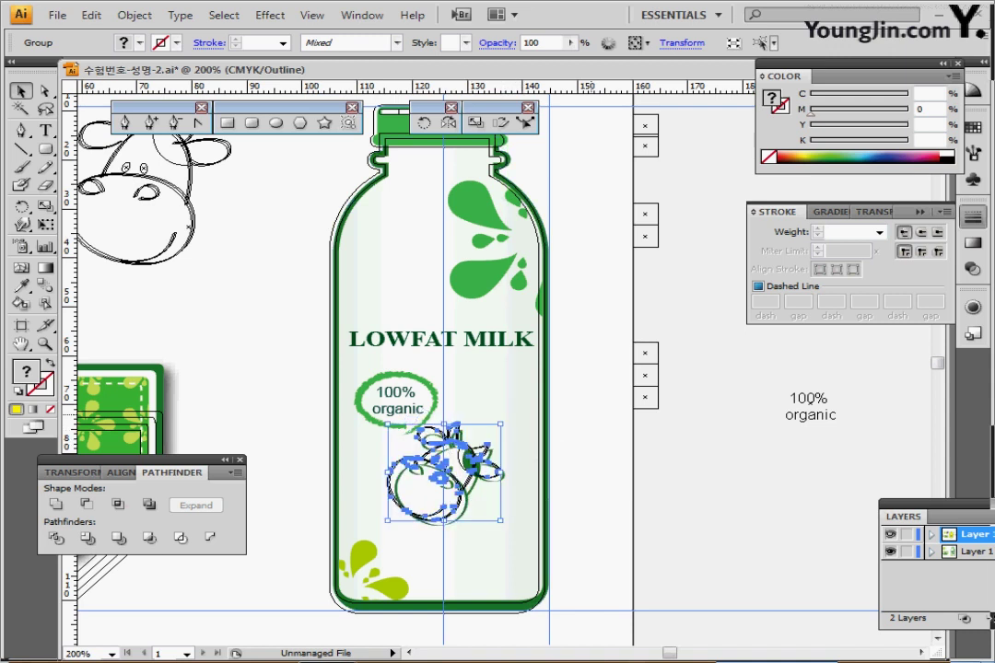
pyautogui.press('Down')
pyautogui.press('Down')
pyautogui.press('Right')
pyautogui.press('Right')
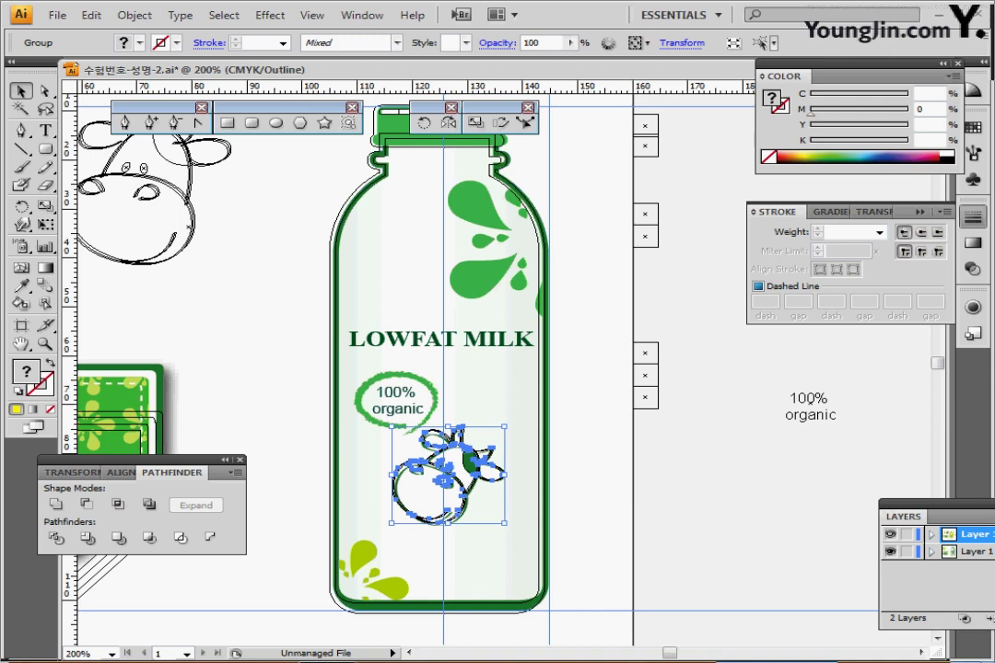
# - Return to Preview with the reference layer hidden and the bounding box shown, and save the document
pyautogui.hotkey('ctrl', 'y')
pyautogui.hotkey('ctrl', 'shift', 'b')
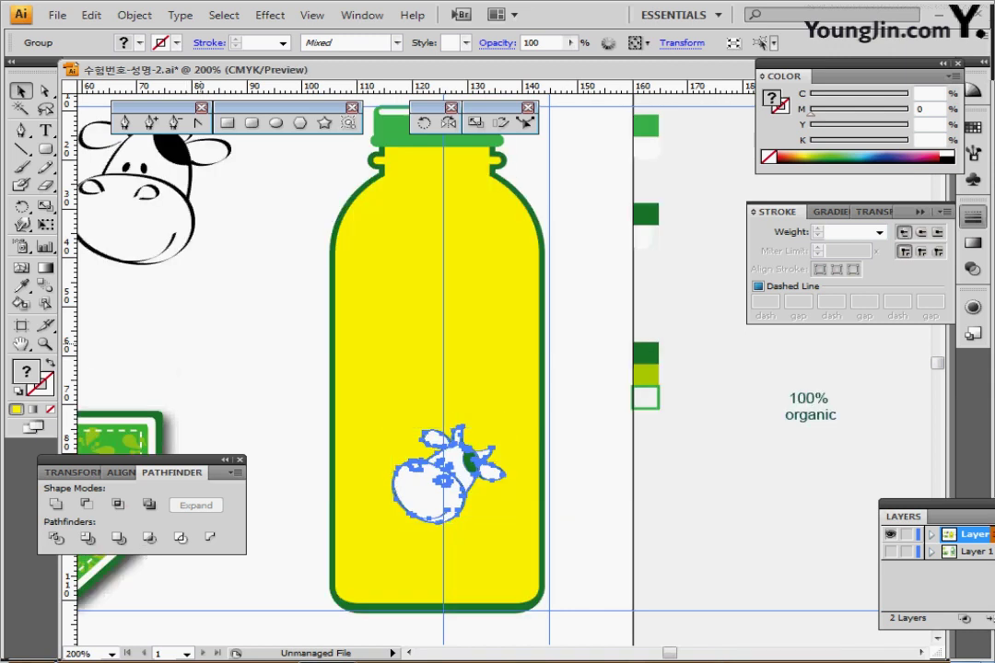
pyautogui.hotkey('ctrl', 'shift', 'b')
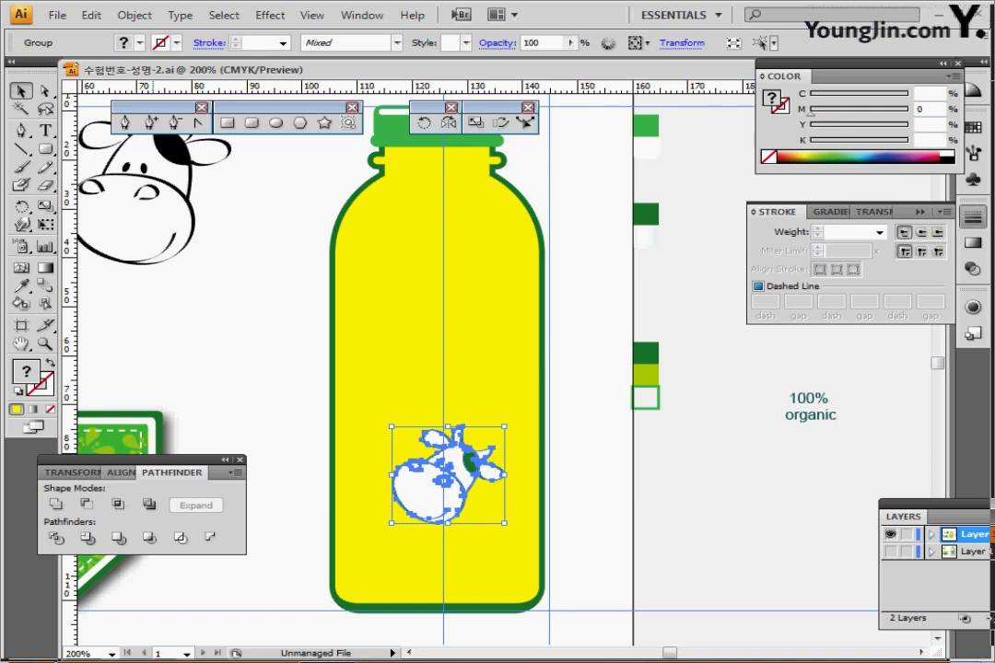
# - Copy the label's LOWFAT MILK text and place the copy across the upper part of the yellow bottle body
pyautogui.press('space')
pyautogui.moveTo(212, 370); pyautogui.dragTo(319, 321)
pyautogui.press('space')
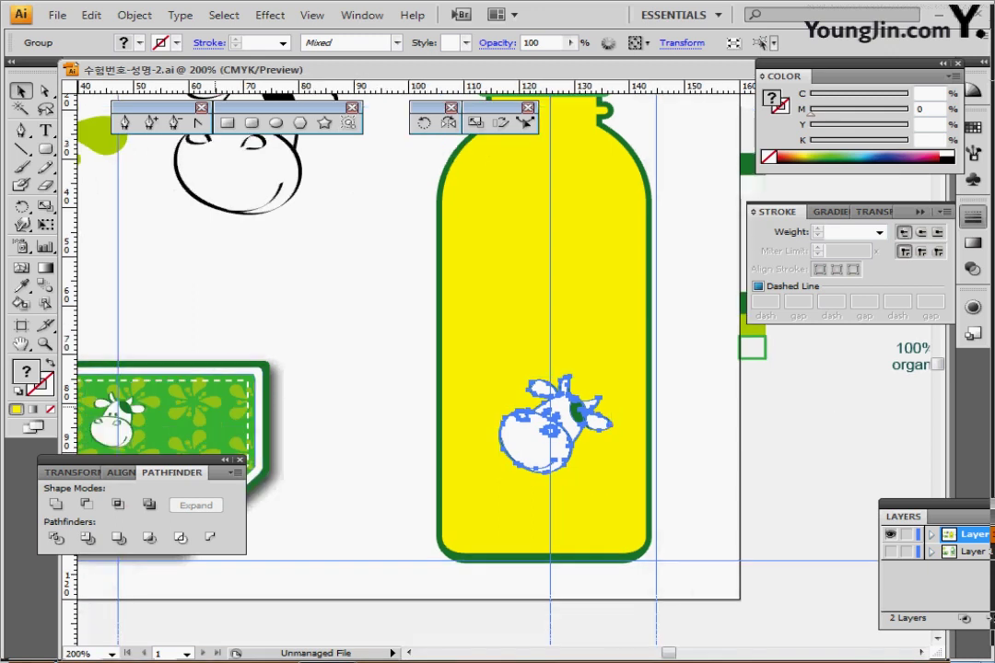
pyautogui.moveTo(276, 424); pyautogui.dragTo(323, 330)
pyautogui.click(220, 393)
pyautogui.click(165, 391)
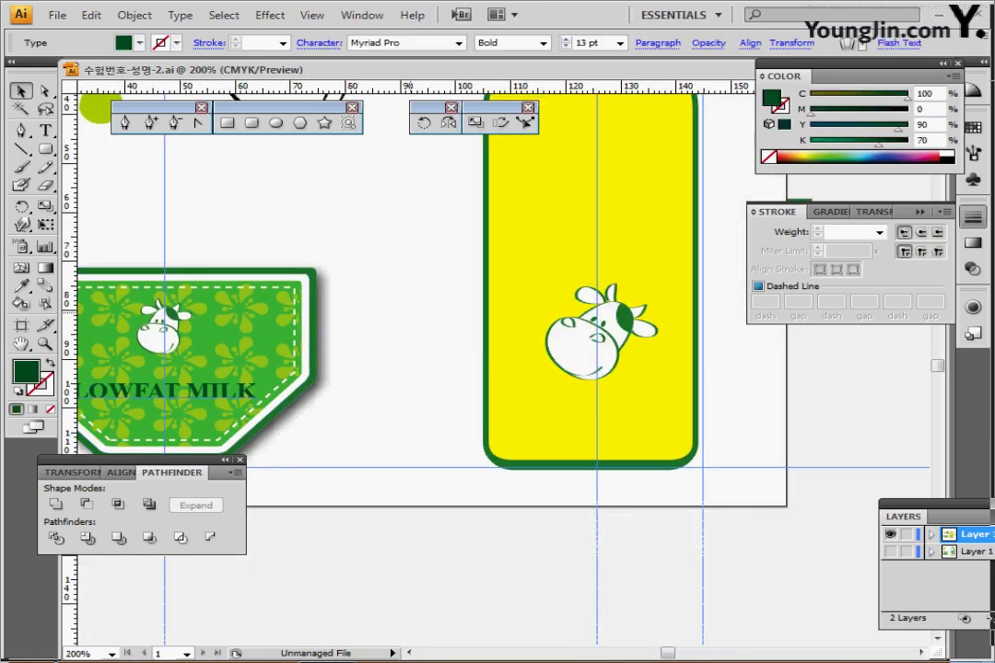
pyautogui.hotkey('ctrl', 'c')
pyautogui.hotkey('ctrl', 'v')
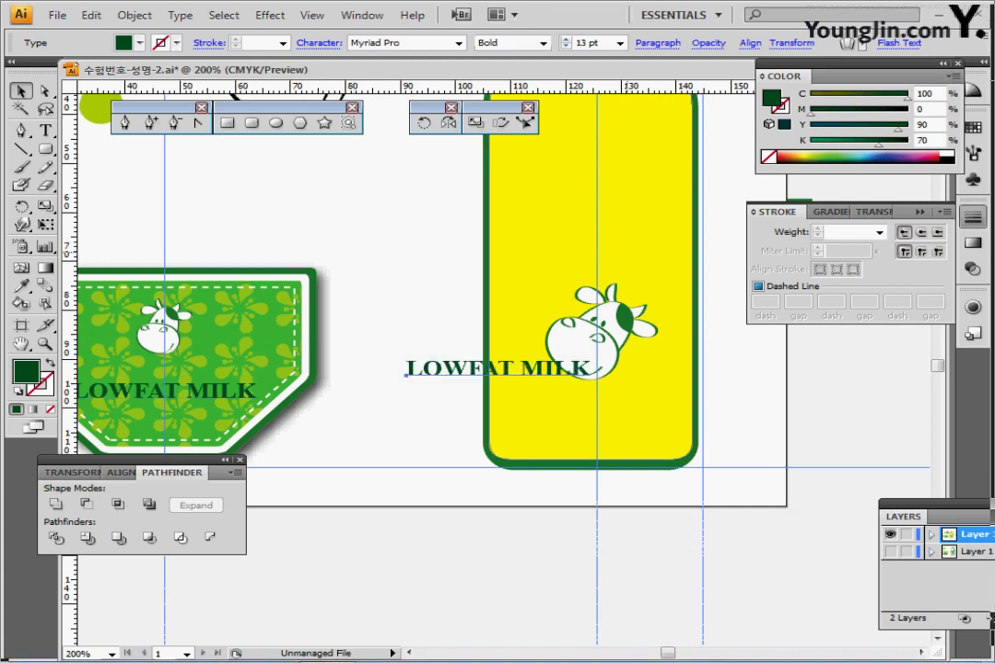
pyautogui.moveTo(513, 368); pyautogui.dragTo(486, 311)
pyautogui.press('space')
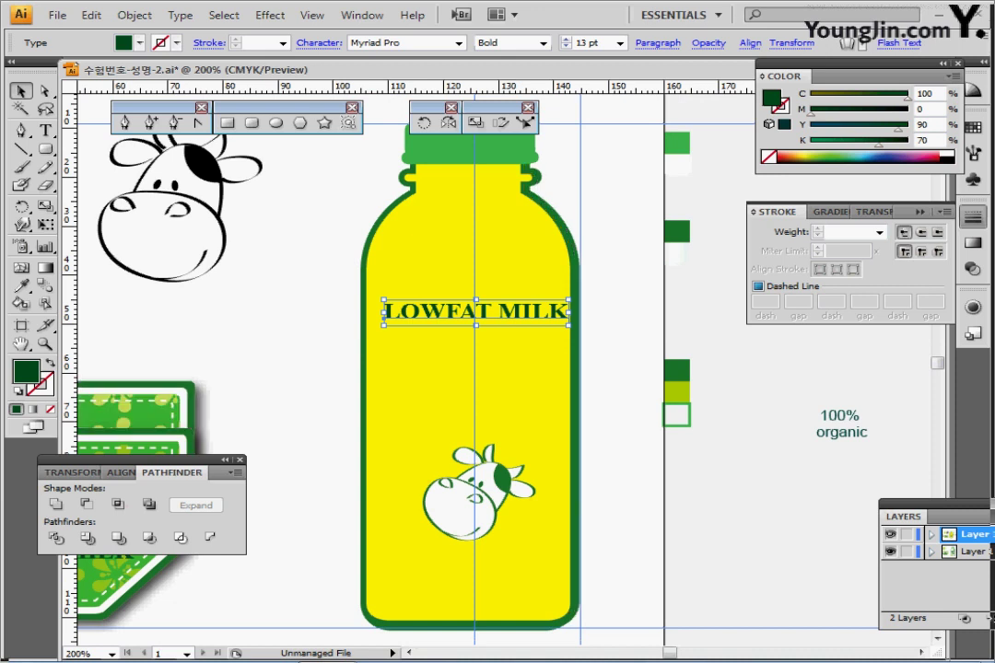
# - In Outline view with the reference shown, lock the reference layer and make the artwork layer active
pyautogui.hotkey('ctrl', 'y')
pyautogui.moveTo(511, 315); pyautogui.dragTo(513, 360)
pyautogui.hotkey('ctrl', 'z')
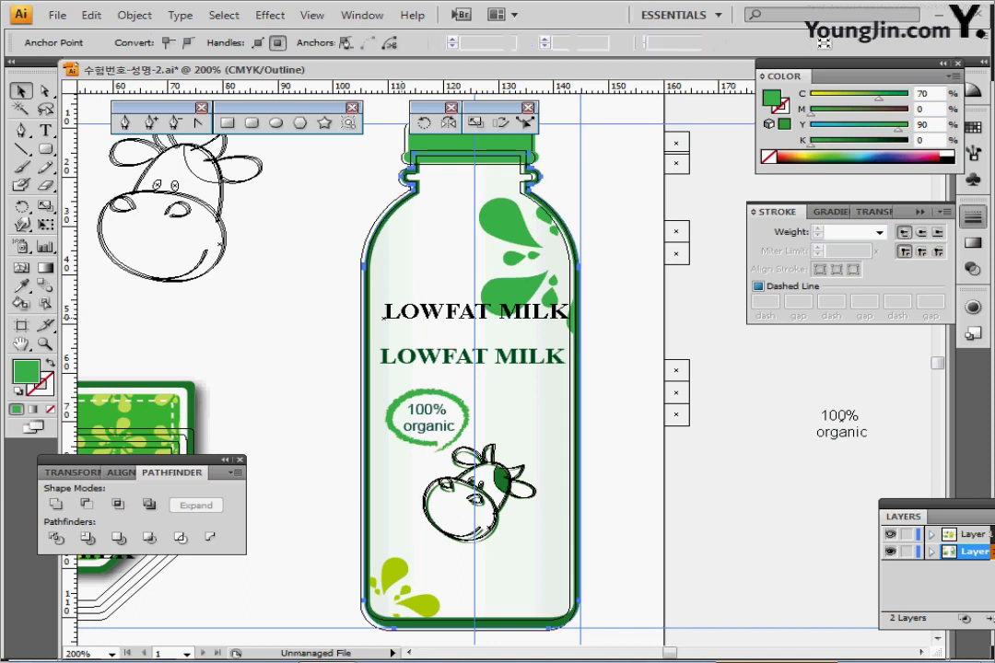
pyautogui.click(384, 314)
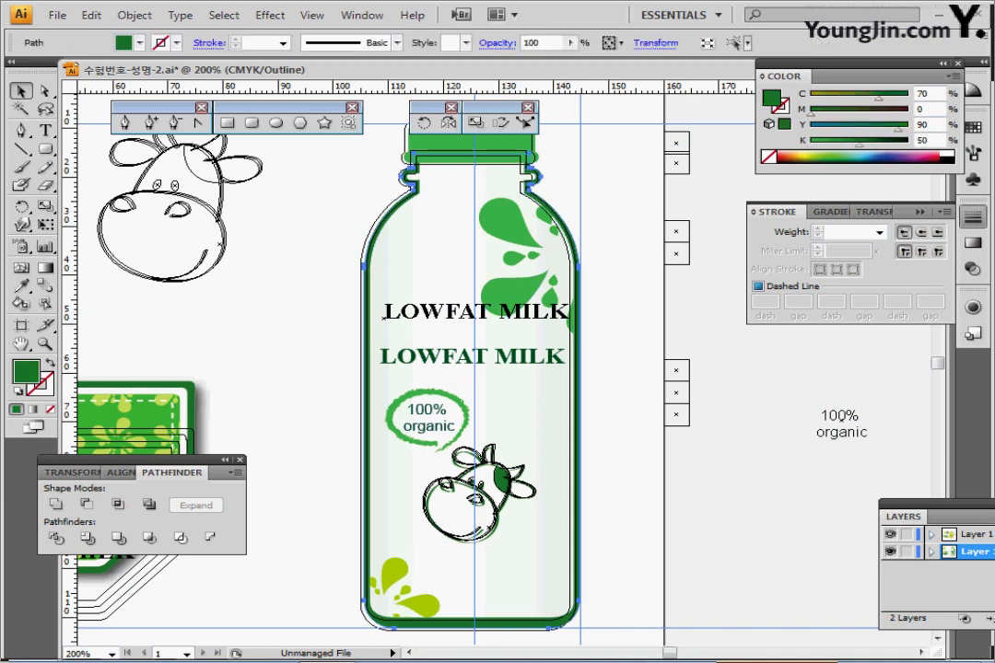
pyautogui.click(907, 552)
pyautogui.click(974, 534)
# - Move the bottle's LOWFAT MILK text down onto the reference text, and return to Preview with the reference layer hidden
pyautogui.moveTo(384, 314); pyautogui.dragTo(384, 360)
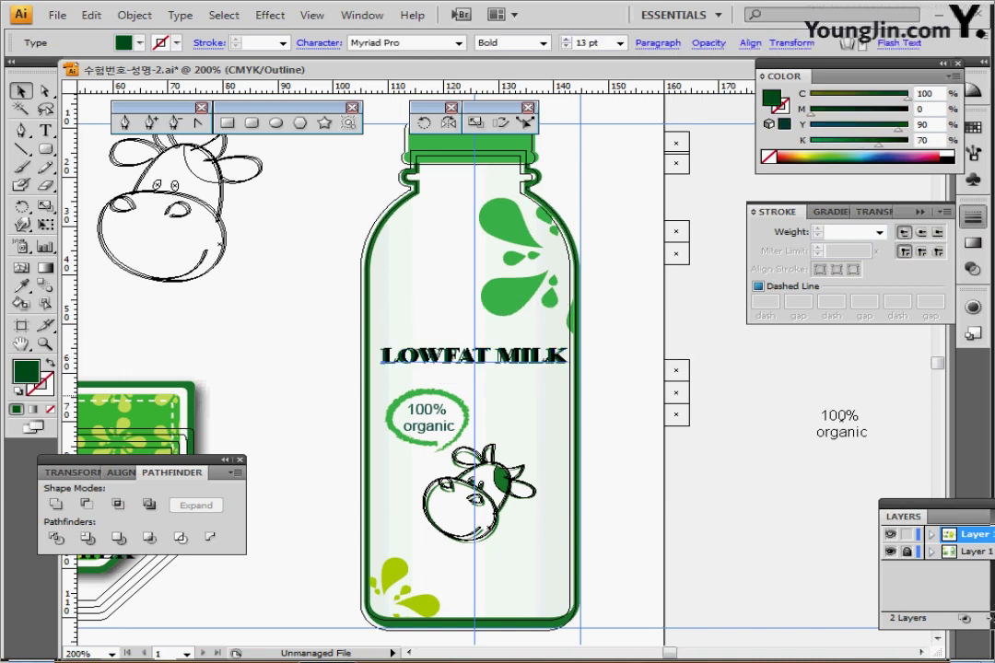
pyautogui.hotkey('ctrl', 'shift', 'a')
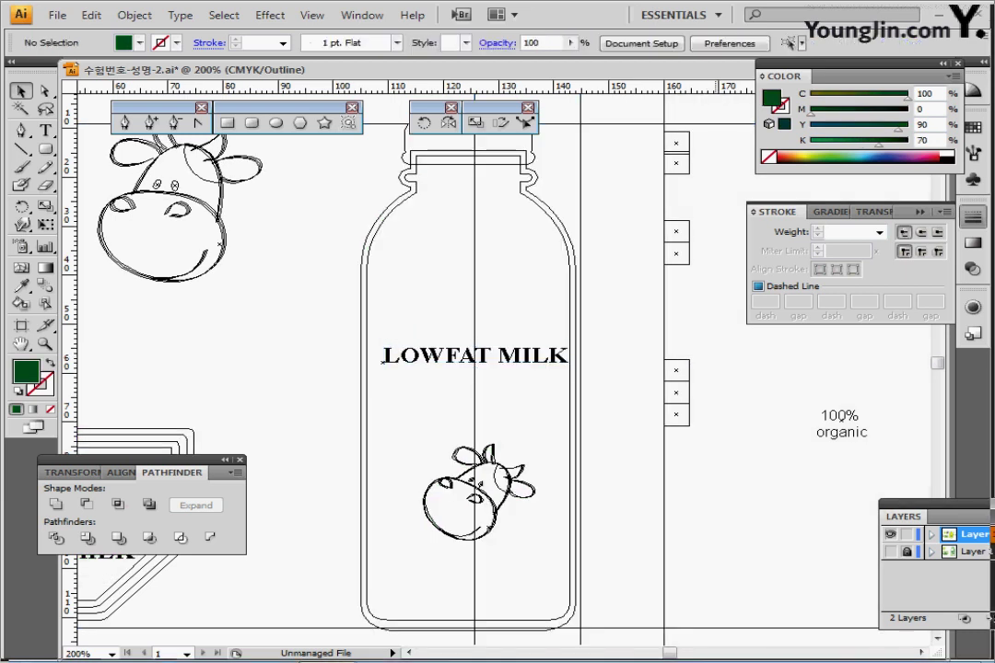
pyautogui.hotkey('ctrl', 'y')
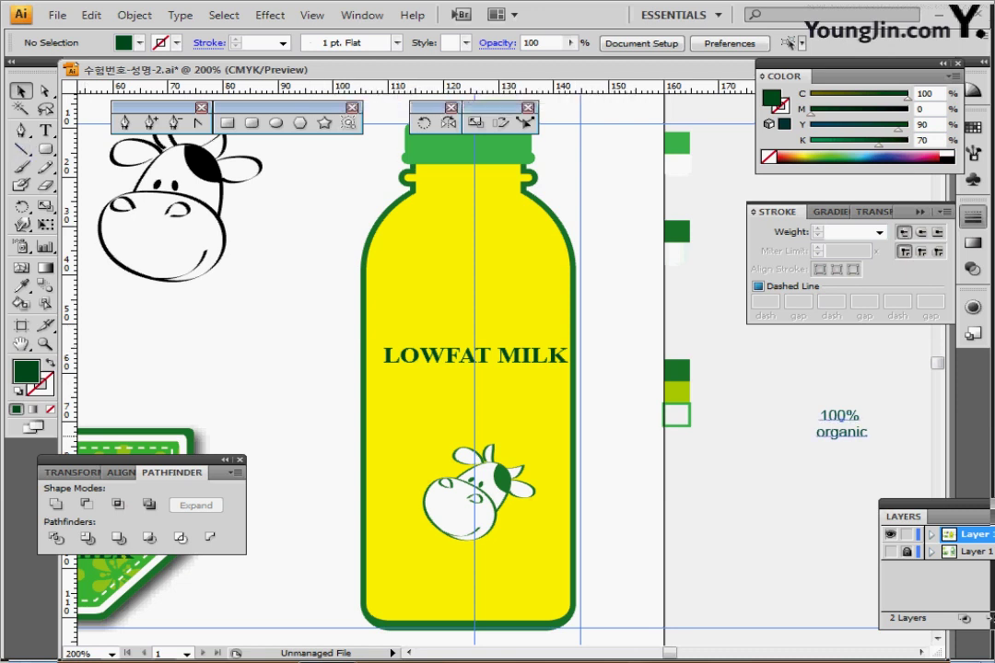
# - Move the "100% organic" text onto the bottle, below the start of LOWFAT MILK and above the cow
pyautogui.click(841, 431)
pyautogui.click(658, 43)
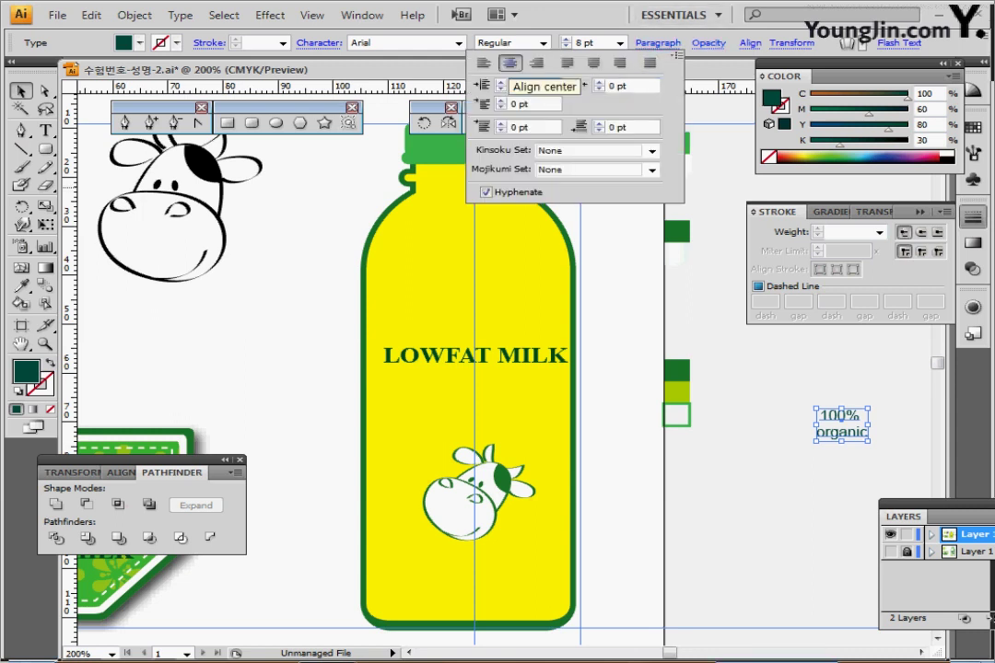
pyautogui.click(737, 442)
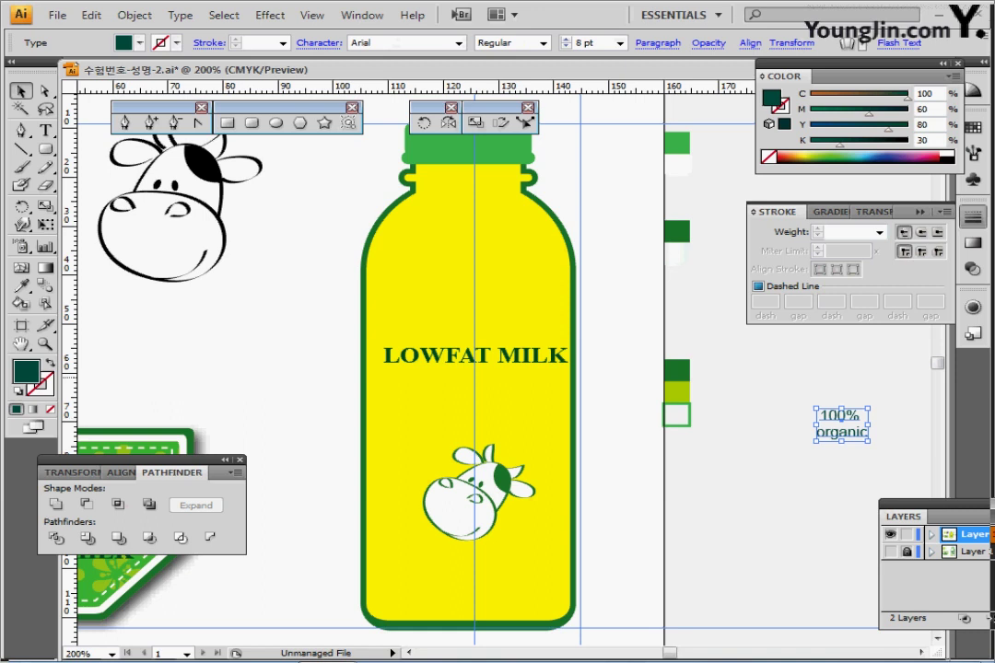
pyautogui.moveTo(847, 421); pyautogui.dragTo(424, 413)
pyautogui.hotkey('ctrl', 'shift', 'a')
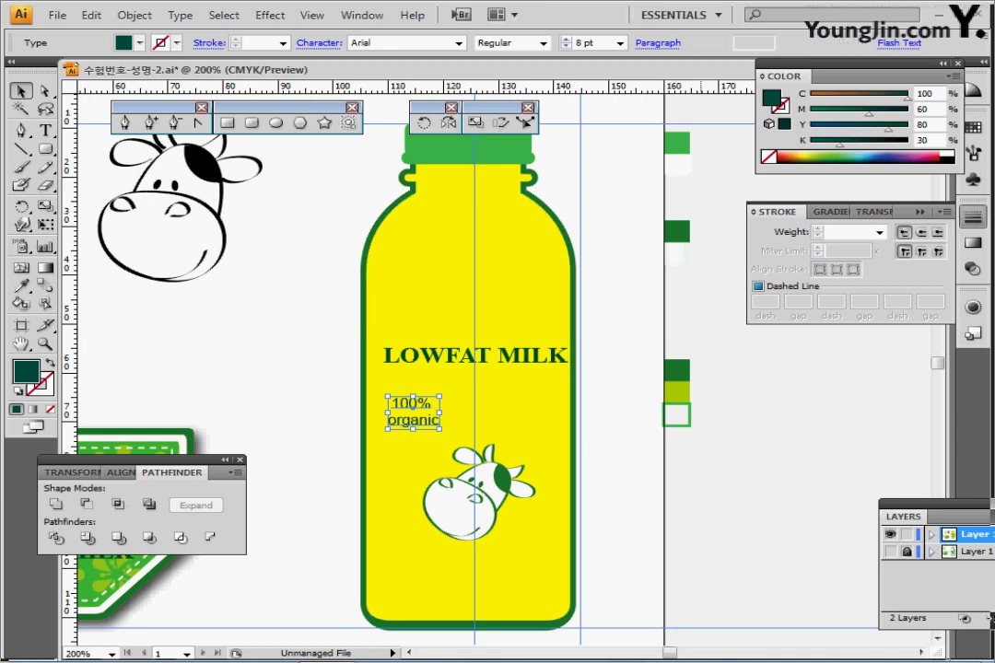
pyautogui.moveTo(424, 406)
pyautogui.mouseDown()
pyautogui.moveTo(433, 405)
pyautogui.moveTo(420, 414)
pyautogui.mouseUp()
pyautogui.click(355, 405)
pyautogui.hotkey('ctrl', 'shift', 'a')
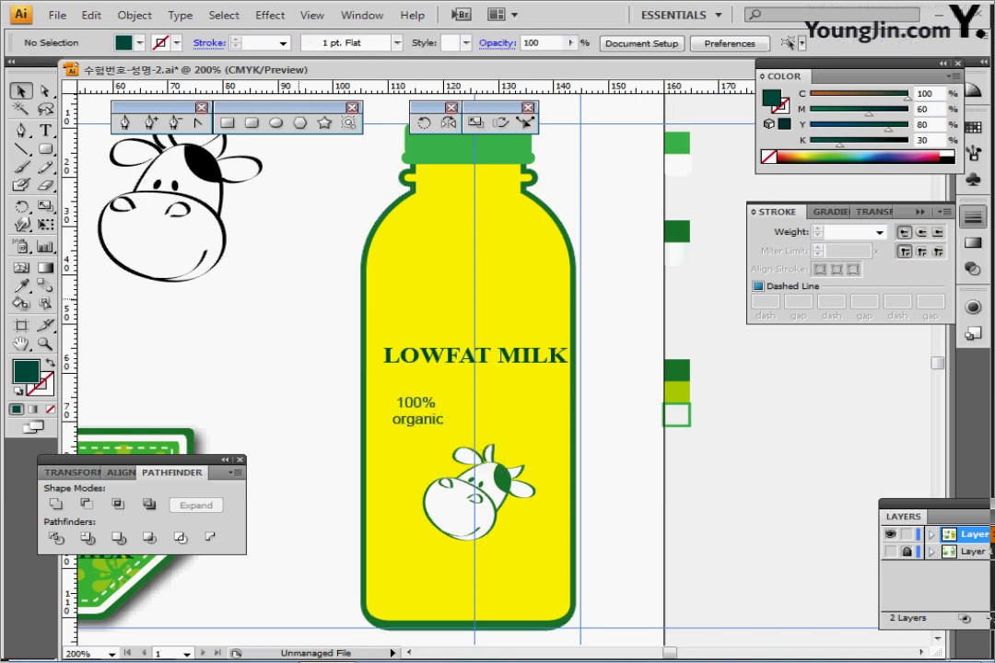
# - Load the Artistic_ChalkCharcoalPencil brush library and choose the Charcoal - Pencil brush
pyautogui.click(397, 43)
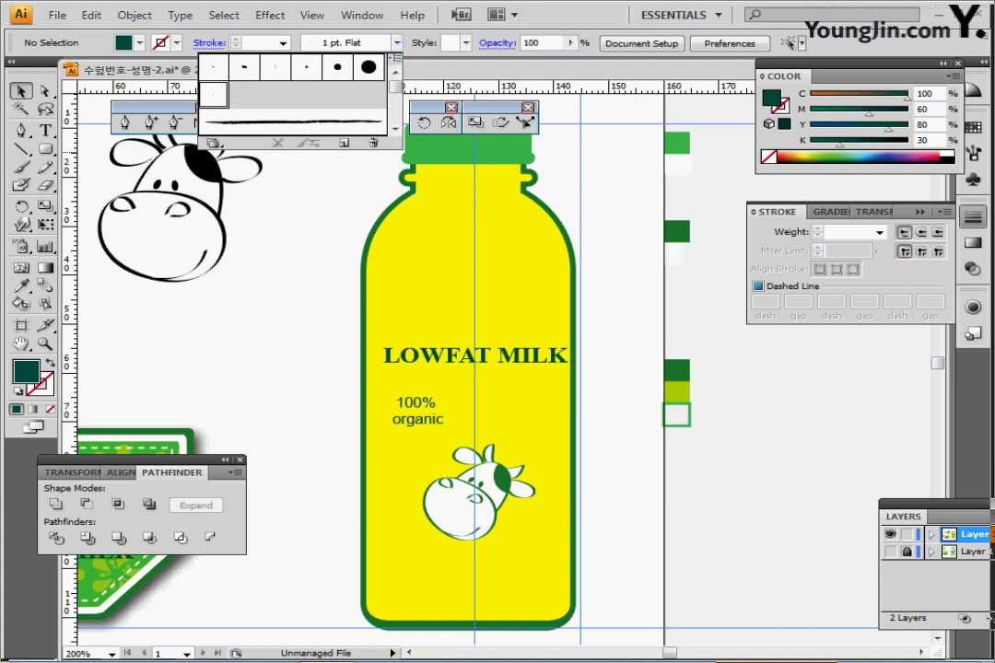
pyautogui.click(213, 144)
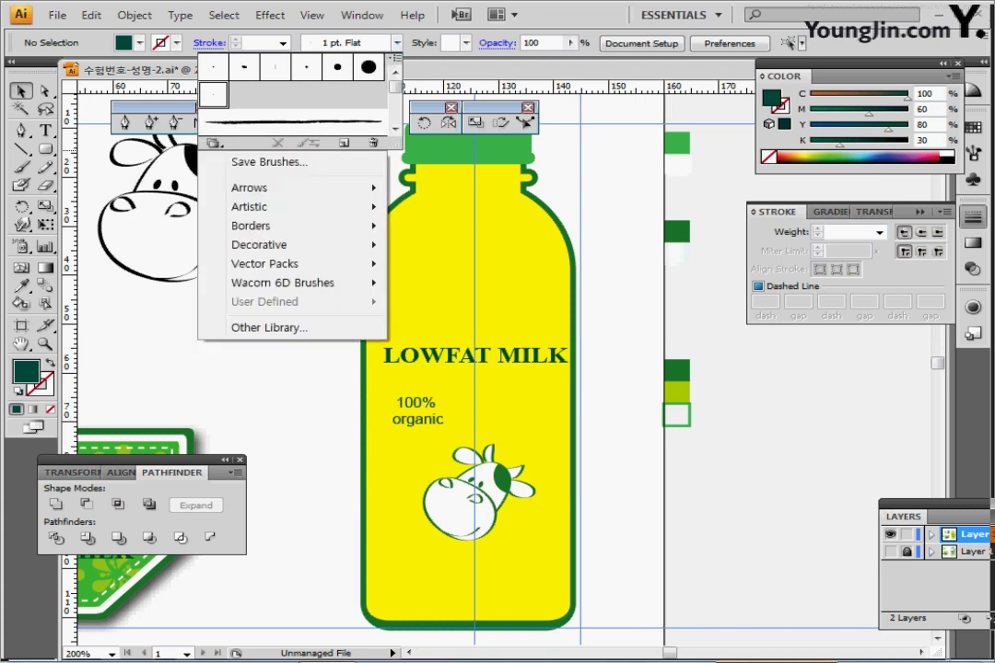
pyautogui.moveTo(277, 206)
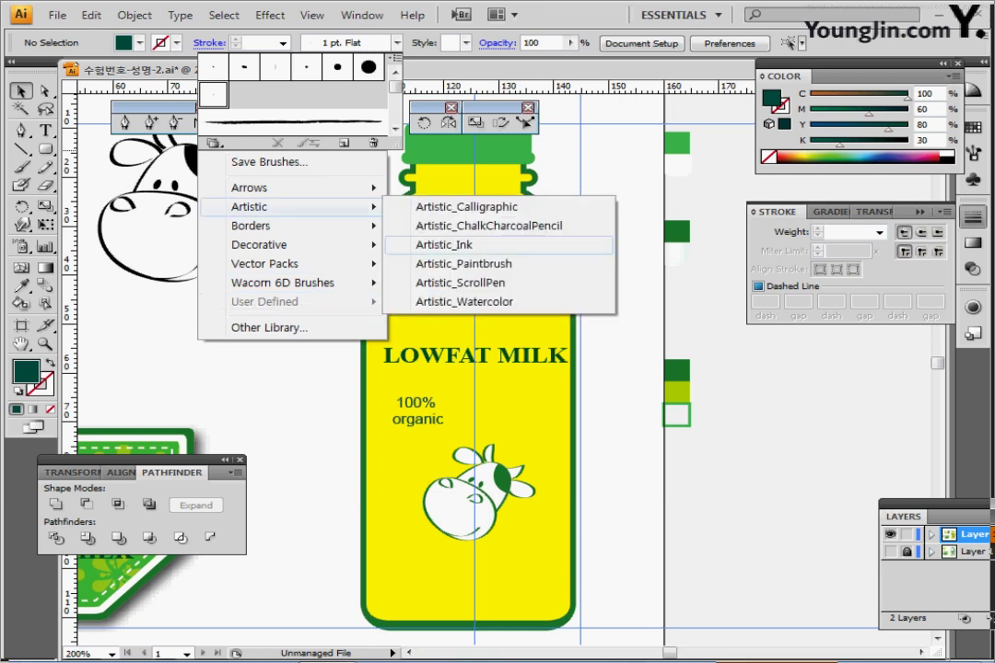
pyautogui.click(488, 226)
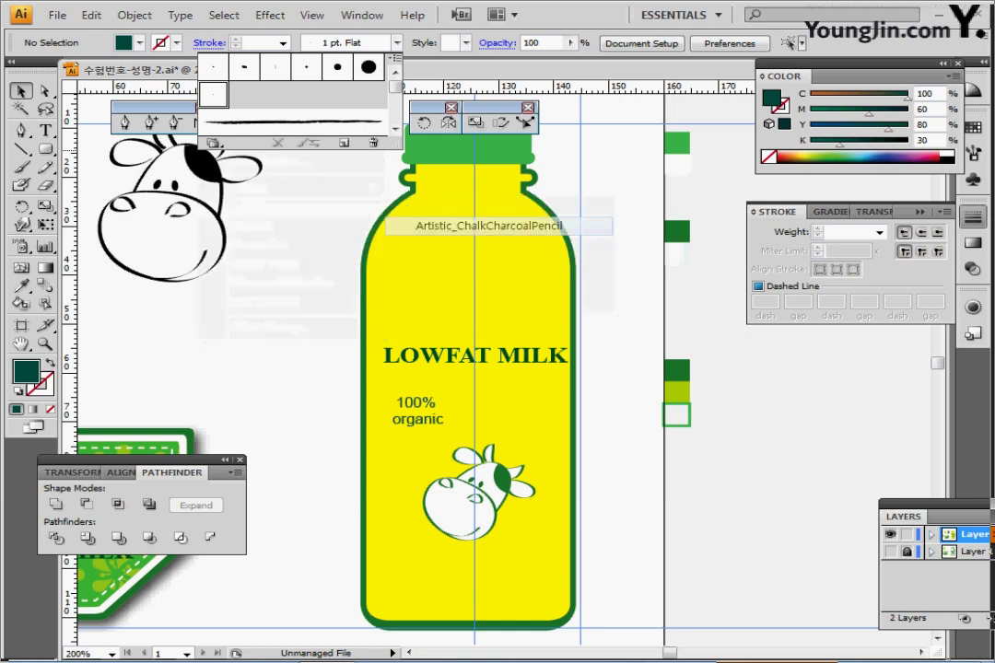
pyautogui.moveTo(543, 413); pyautogui.dragTo(558, 345)
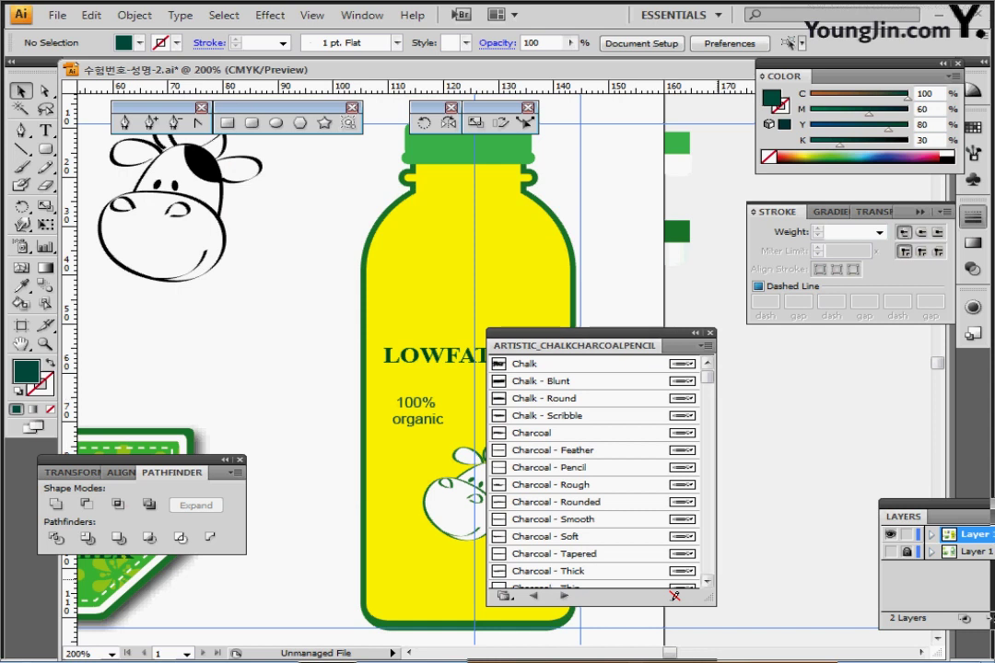
pyautogui.click(571, 468)
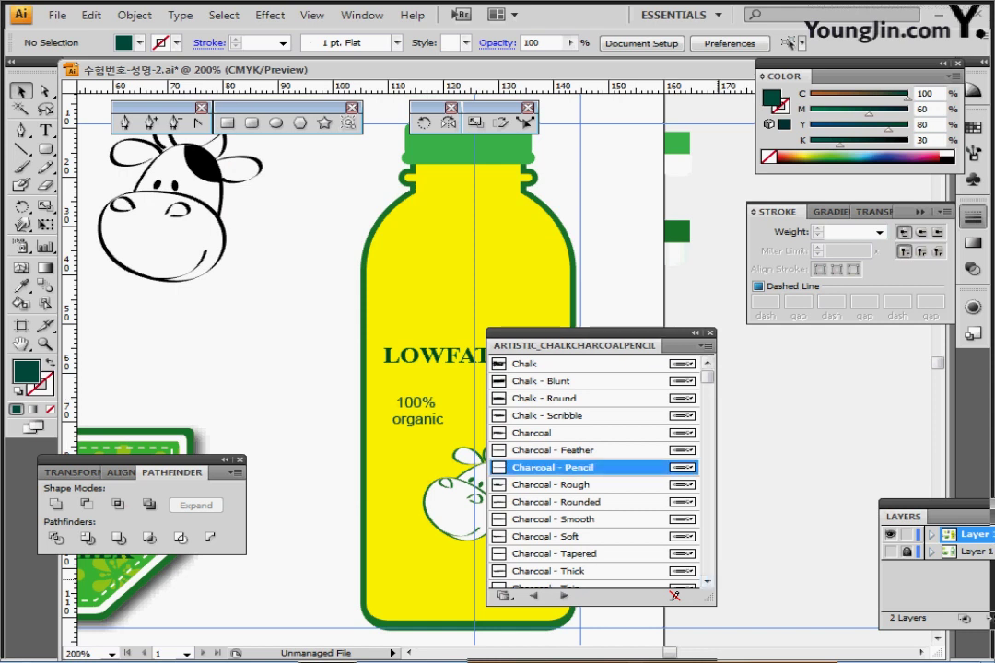
pyautogui.click(709, 333)
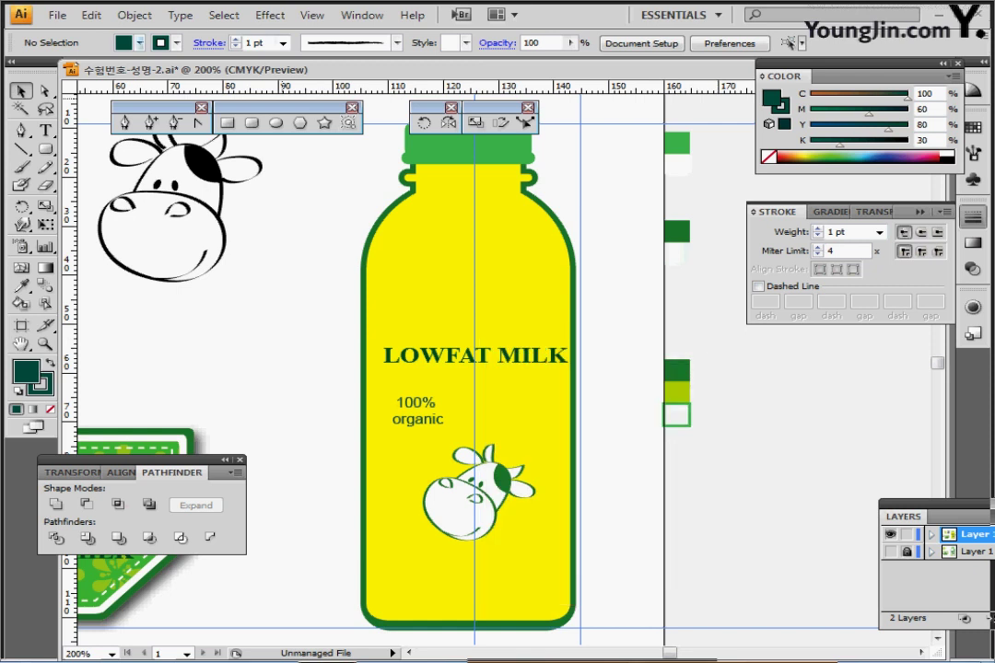
# - Set the fill to None and take the 1.5 pt green stroke from the outlined sample square beside the artboard
pyautogui.click(140, 44)
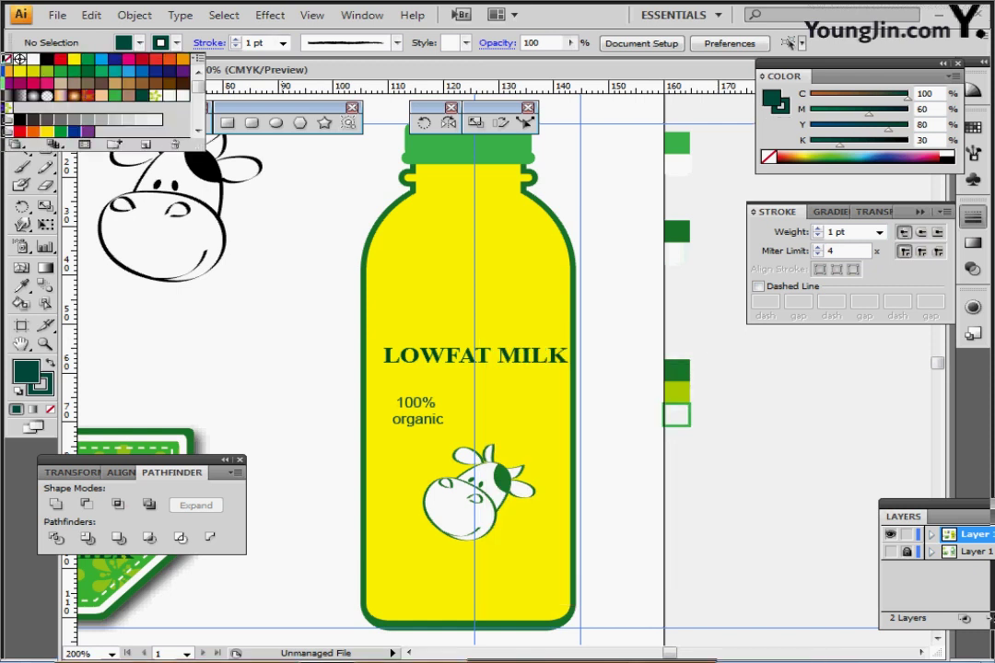
pyautogui.click(6, 59)
pyautogui.click(177, 43)
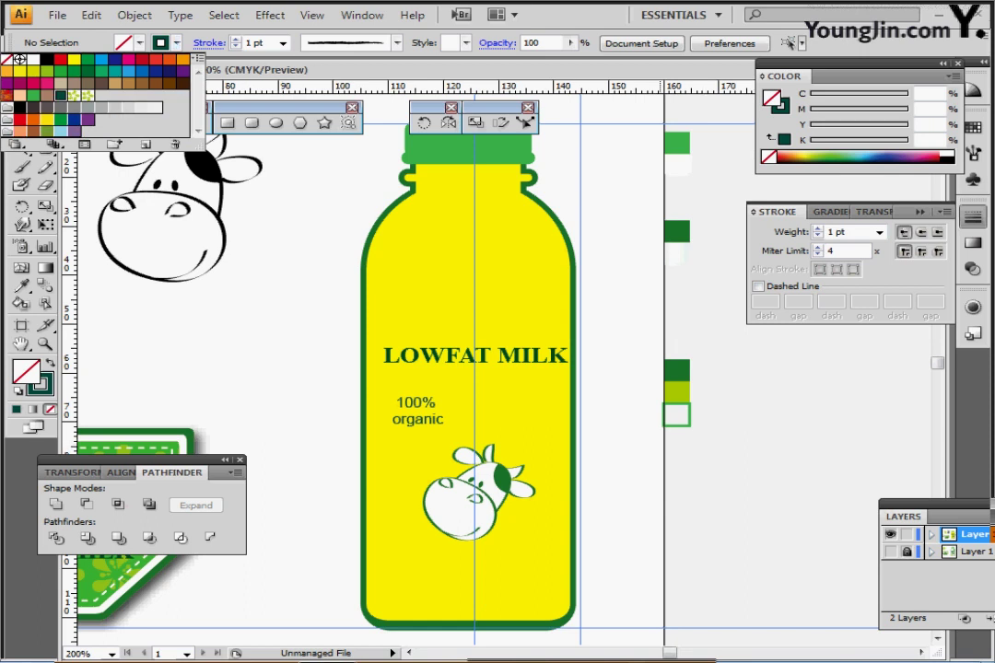
pyautogui.click(682, 431)
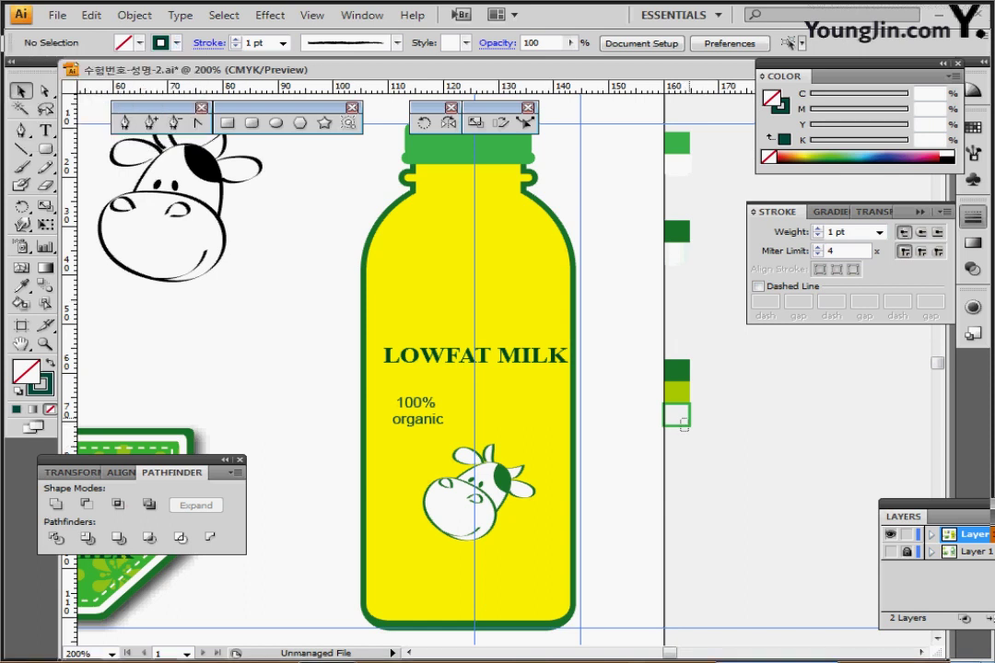
pyautogui.click(682, 426)
pyautogui.click(301, 259)
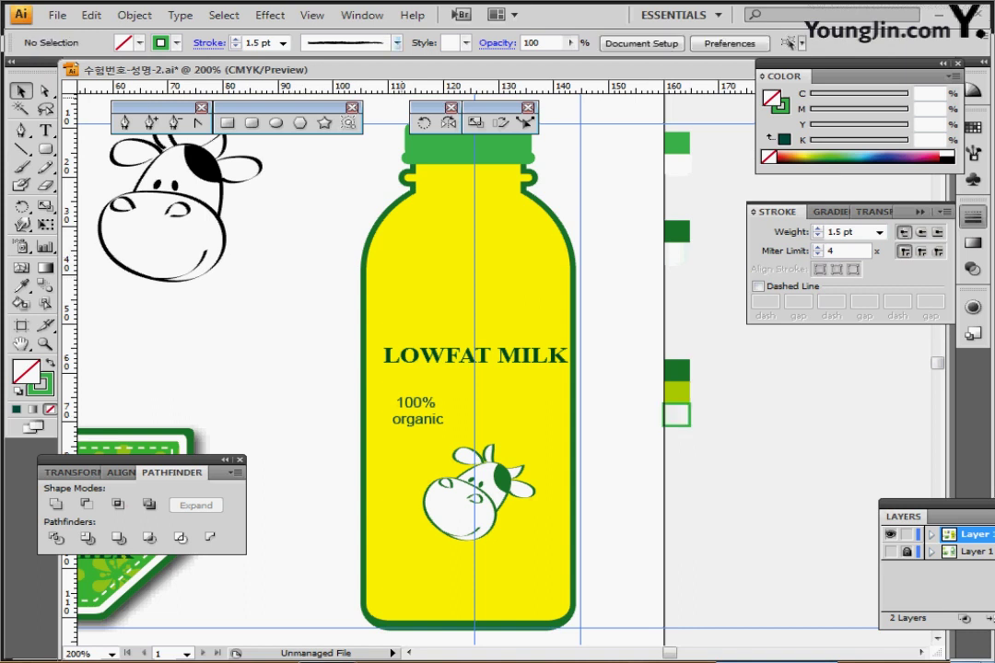
# - Paint a freehand speech-bubble outline about 13 mm wide around "100% organic" with the Charcoal - Pencil brush
pyautogui.click(397, 42)
pyautogui.click(286, 94)
pyautogui.click(21, 167)
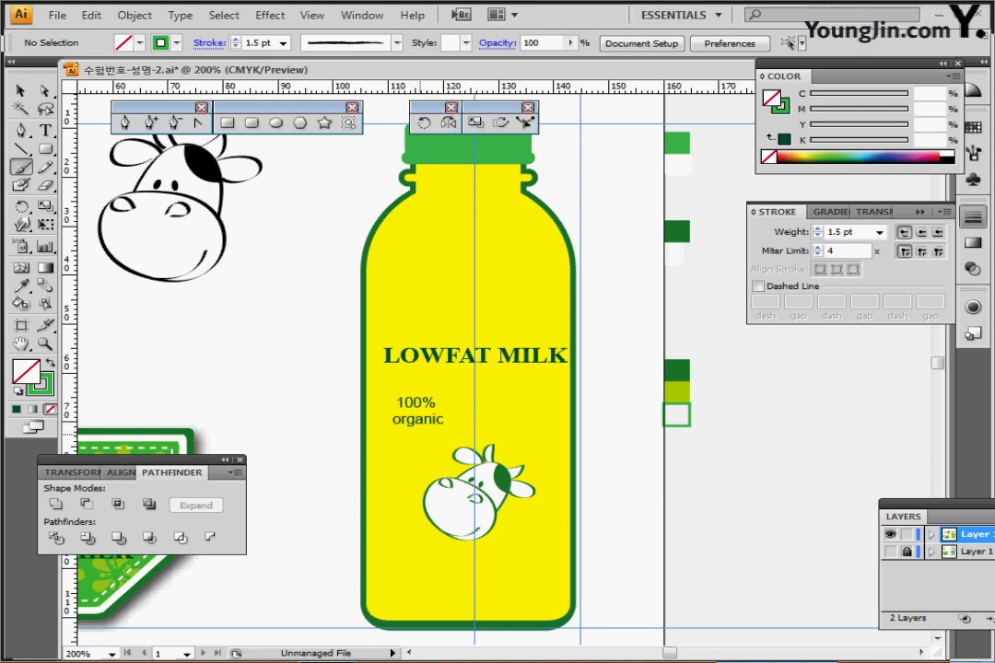
pyautogui.moveTo(410, 387)
pyautogui.mouseDown()
pyautogui.moveTo(391, 424)
pyautogui.moveTo(431, 434)
pyautogui.moveTo(452, 394)
pyautogui.moveTo(419, 380)
pyautogui.mouseUp()
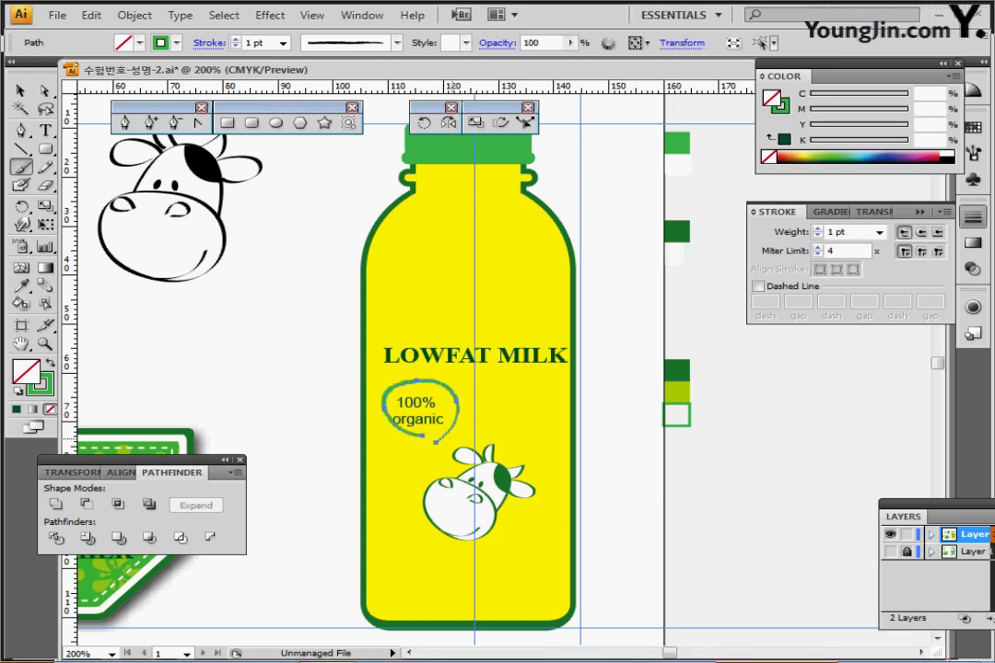
# - Set the stroke weight of the painted bubble outline to 1.5 pt
pyautogui.press('ctrl')
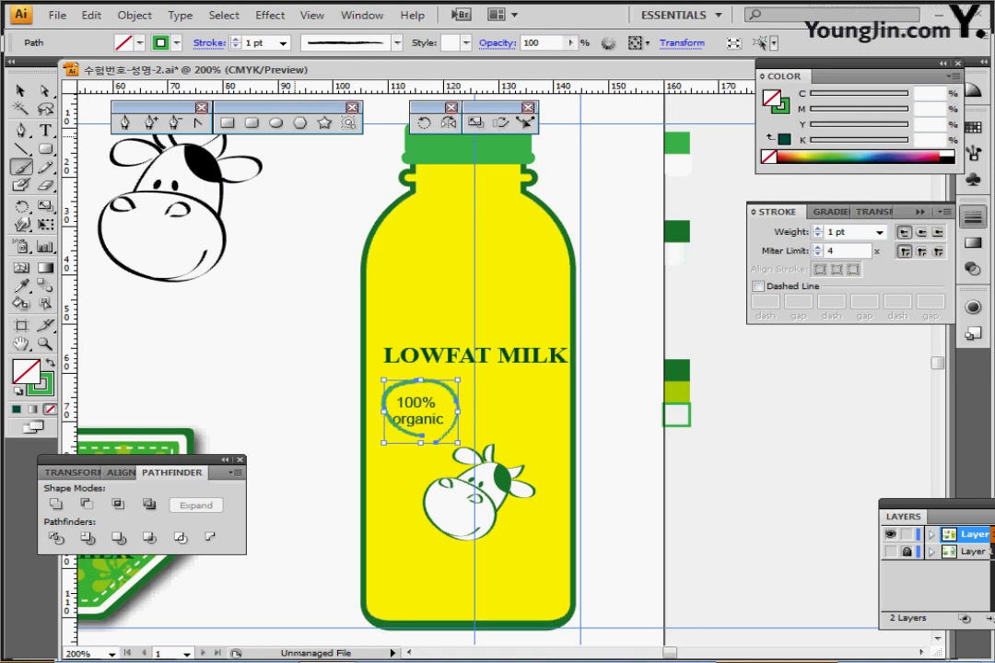
pyautogui.click(282, 44)
pyautogui.click(258, 94)
pyautogui.moveTo(267, 43); pyautogui.dragTo(244, 43)
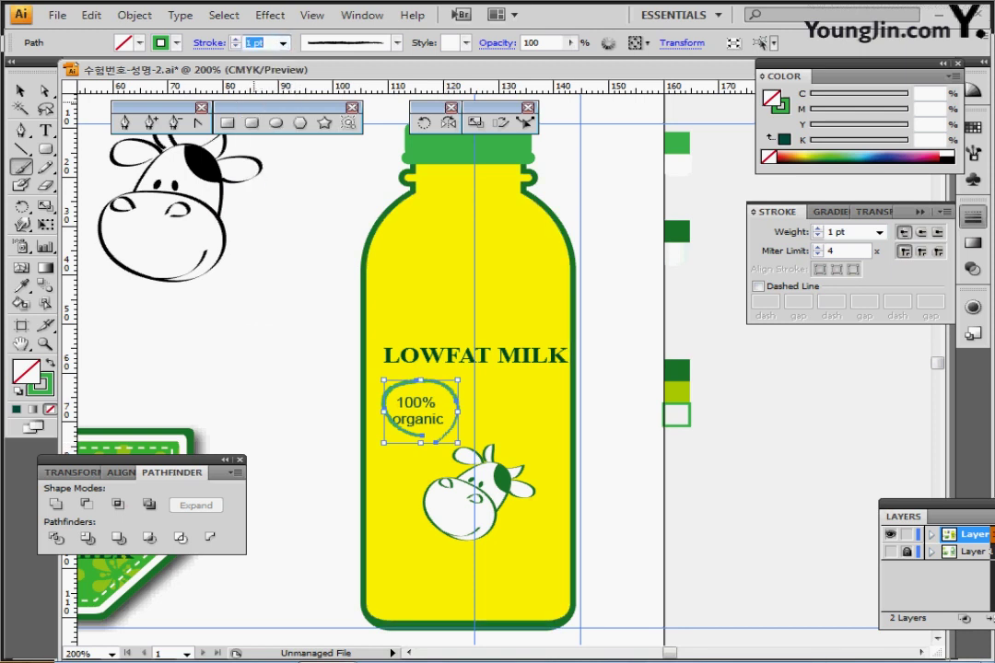
pyautogui.write('1.5')
pyautogui.press('Return')
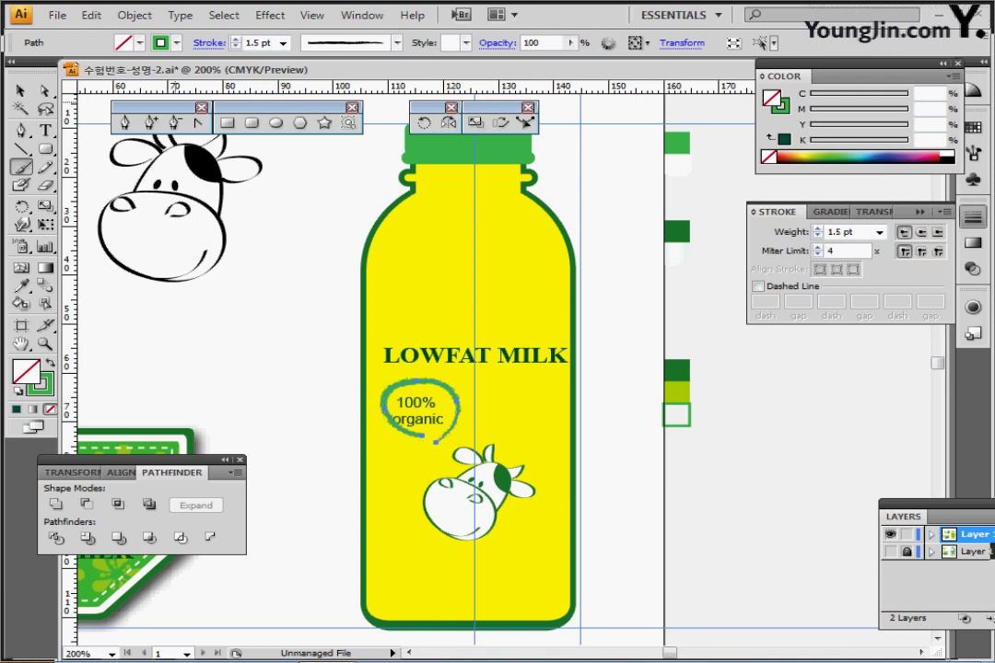
# - Reshape the bubble outline by pulling its left curve slightly outward and its tail end slightly down and left
pyautogui.click(45, 90)
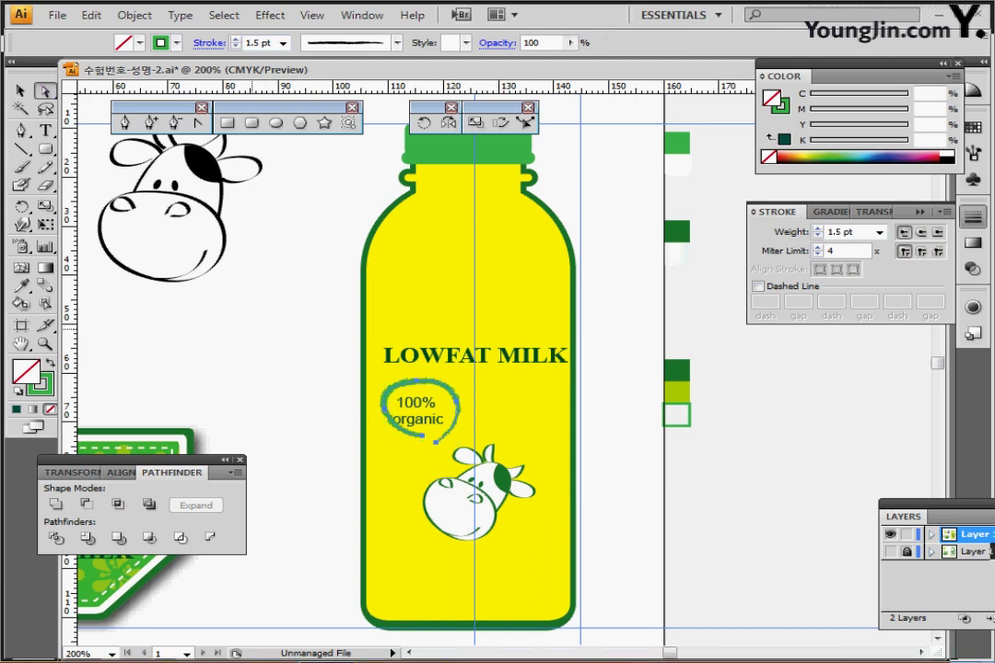
pyautogui.click(318, 410)
pyautogui.click(385, 403)
pyautogui.moveTo(394, 396); pyautogui.dragTo(385, 417)
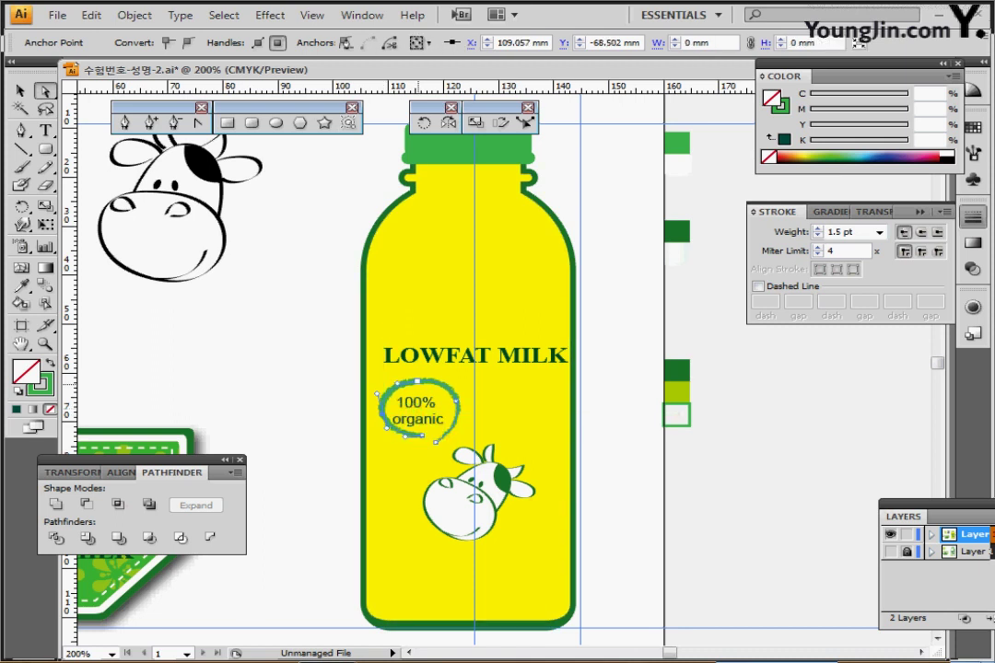
pyautogui.moveTo(436, 441); pyautogui.dragTo(429, 444)
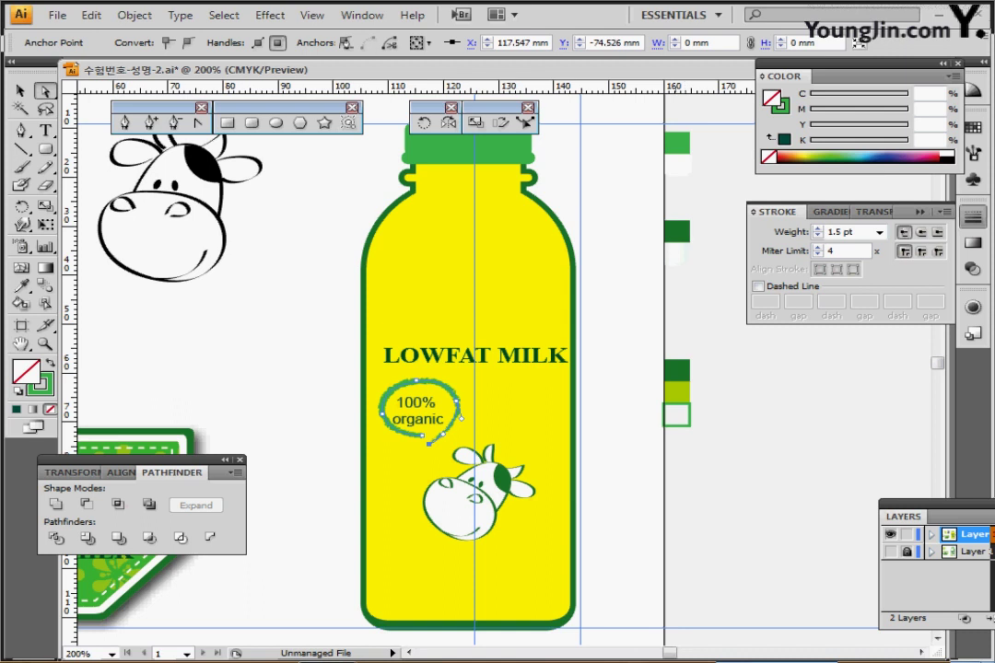
pyautogui.hotkey('ctrl', 'shift', 'a')
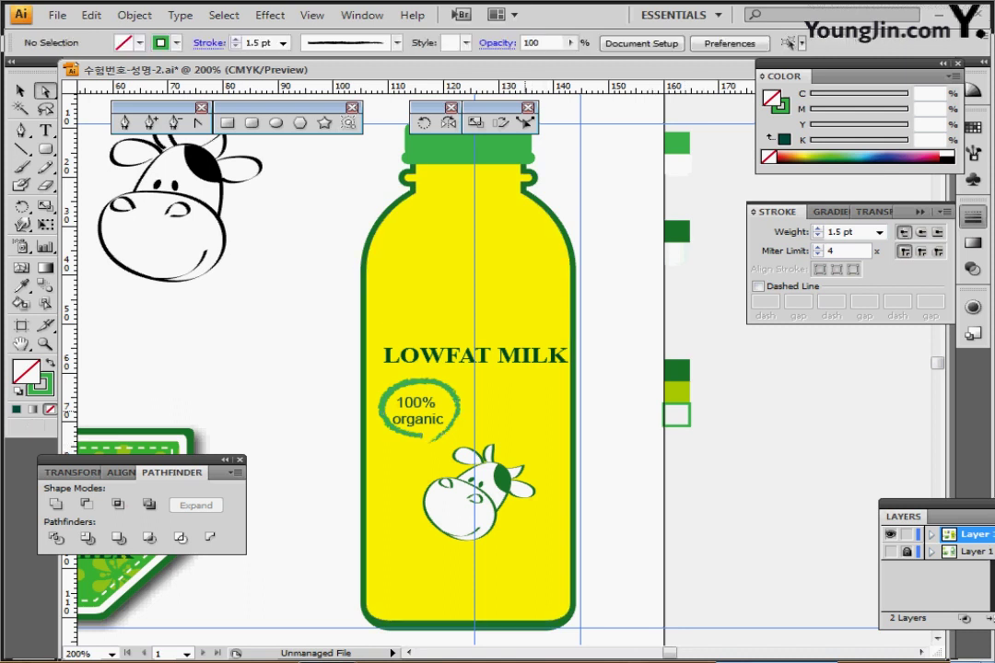
# - Select all petals and droplets of the lime-green flower beside the black outline cow and group them
pyautogui.hotkey('ctrl', '-')
pyautogui.moveTo(215, 114); pyautogui.dragTo(347, 151)
pyautogui.click(20, 90)
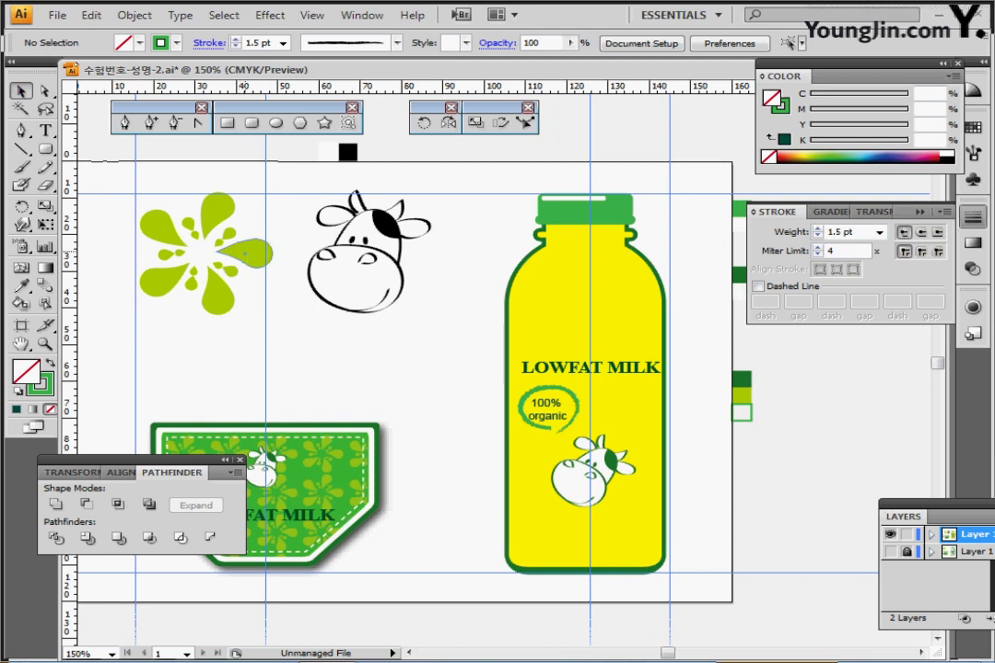
pyautogui.click(249, 253)
pyautogui.moveTo(137, 185); pyautogui.dragTo(271, 316)
pyautogui.hotkey('ctrl', 'shift', 'b')
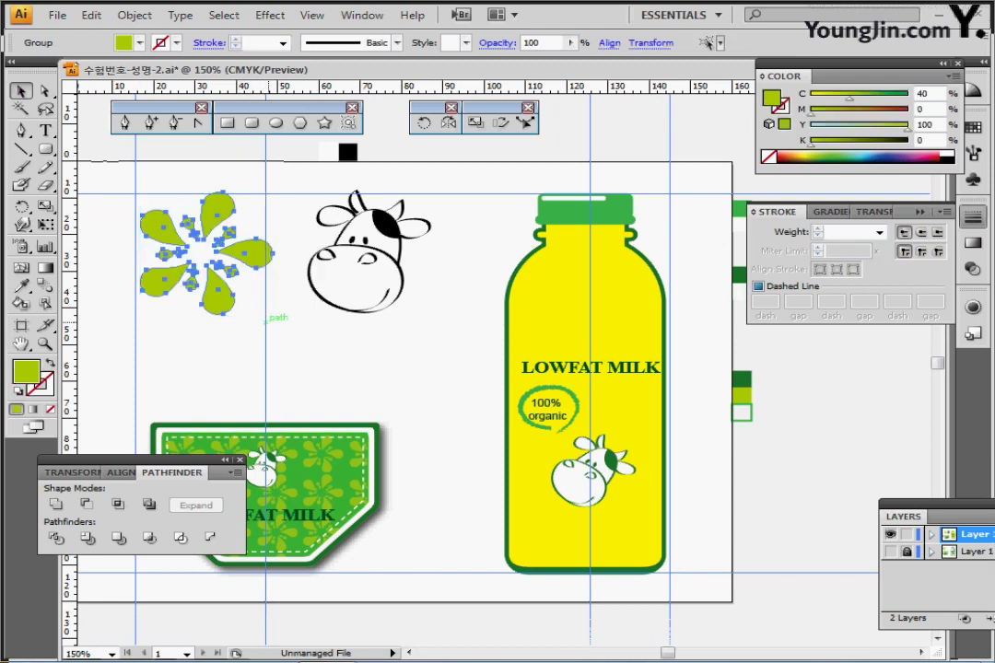
pyautogui.hotkey('ctrl', 'g')
pyautogui.moveTo(416, 313); pyautogui.dragTo(377, 331)
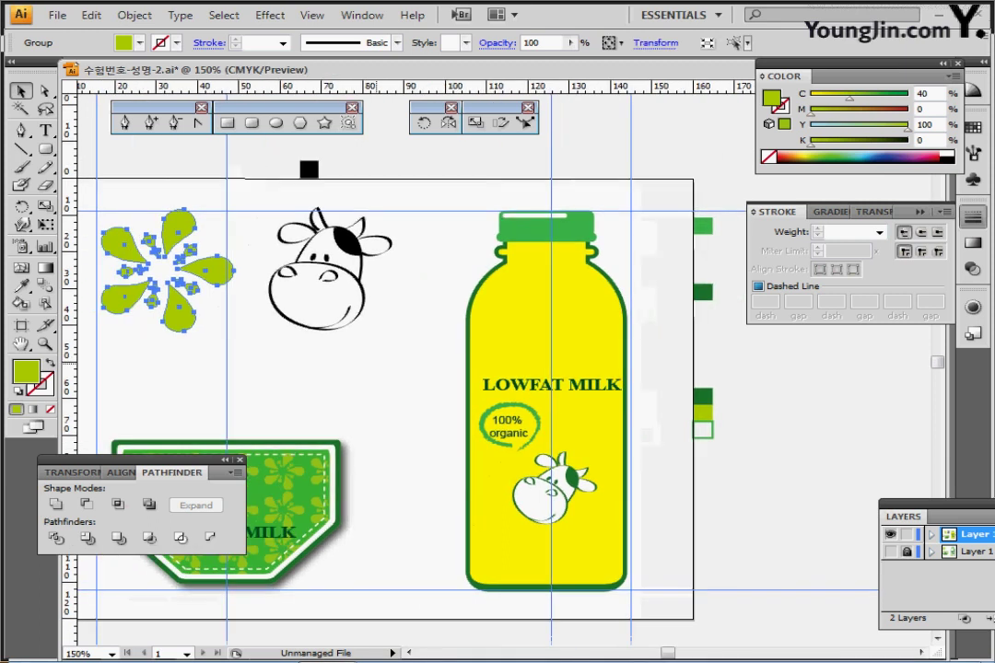
pyautogui.click(285, 366)
pyautogui.click(209, 270)
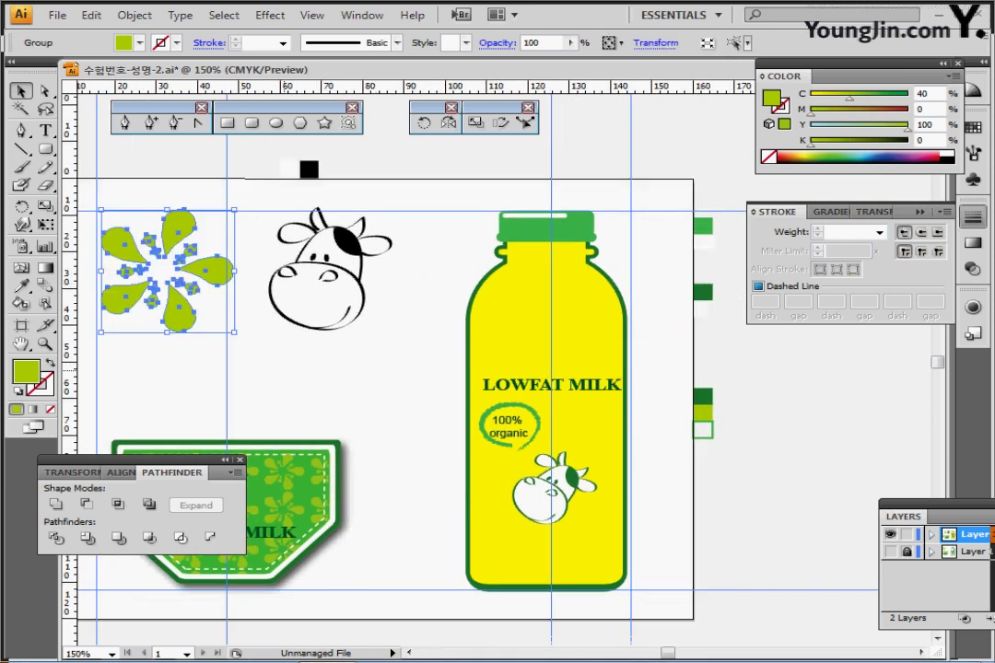
pyautogui.hotkey('ctrl', 'shift', 'b')
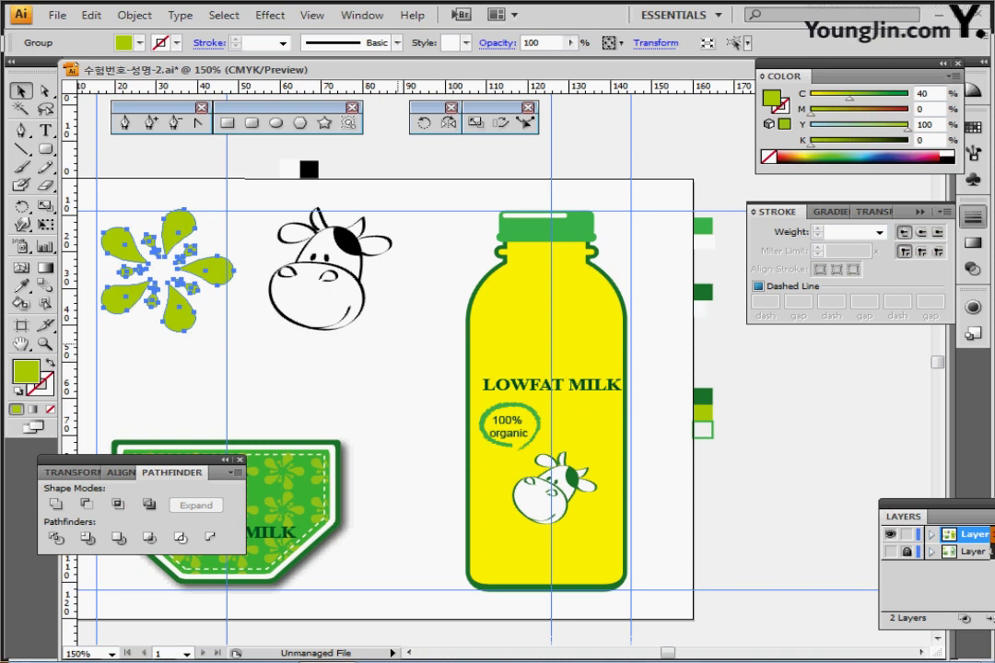
# - Copy the flower group and place the duplicate over the bottle's right shoulder above LOWFAT MILK
pyautogui.hotkey('ctrl', 'c')
pyautogui.hotkey('ctrl', 'v')
pyautogui.moveTo(455, 319); pyautogui.dragTo(556, 267)
pyautogui.moveTo(595, 379); pyautogui.dragTo(487, 305)
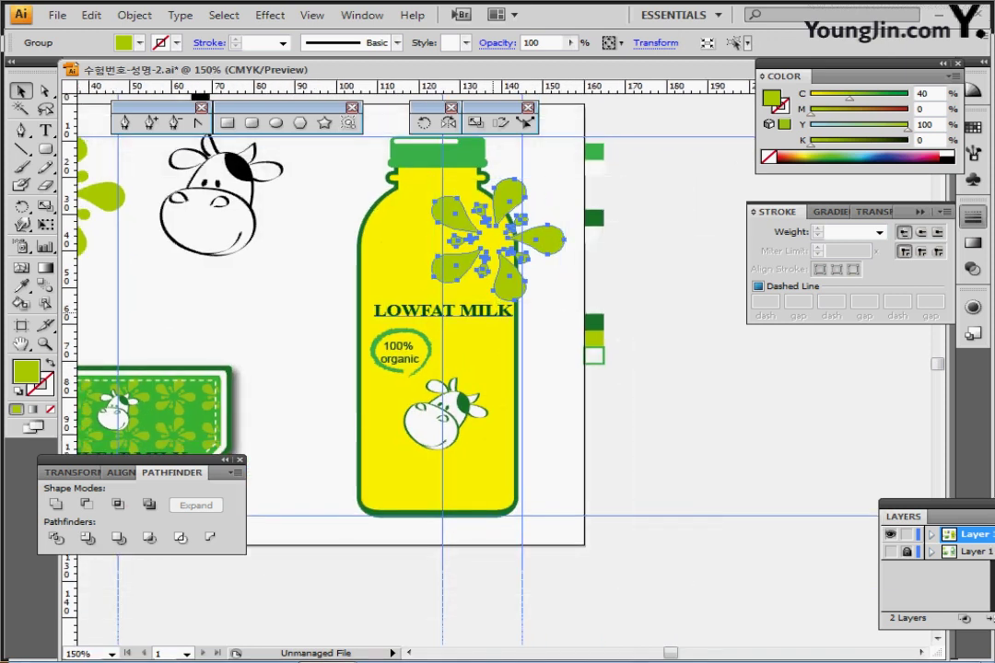
# - Paste another flower, scale it down to about 19 mm wide and place it over the bottle's lower-left corner
pyautogui.hotkey('ctrl', 'v')
pyautogui.moveTo(511, 385); pyautogui.dragTo(369, 512)
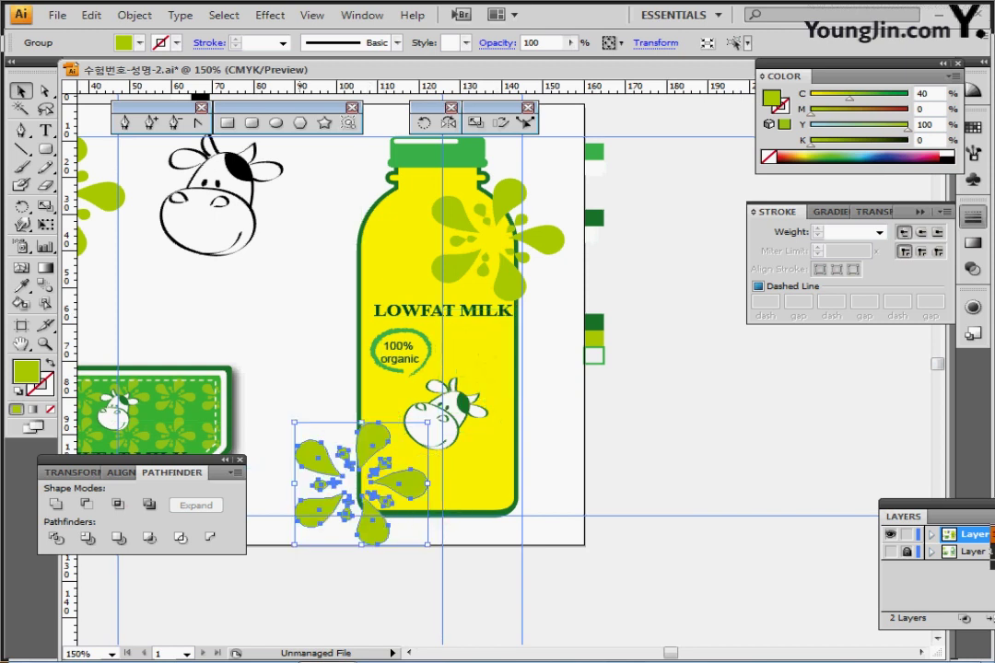
pyautogui.moveTo(295, 543); pyautogui.dragTo(351, 493)
pyautogui.moveTo(422, 465); pyautogui.dragTo(403, 502)
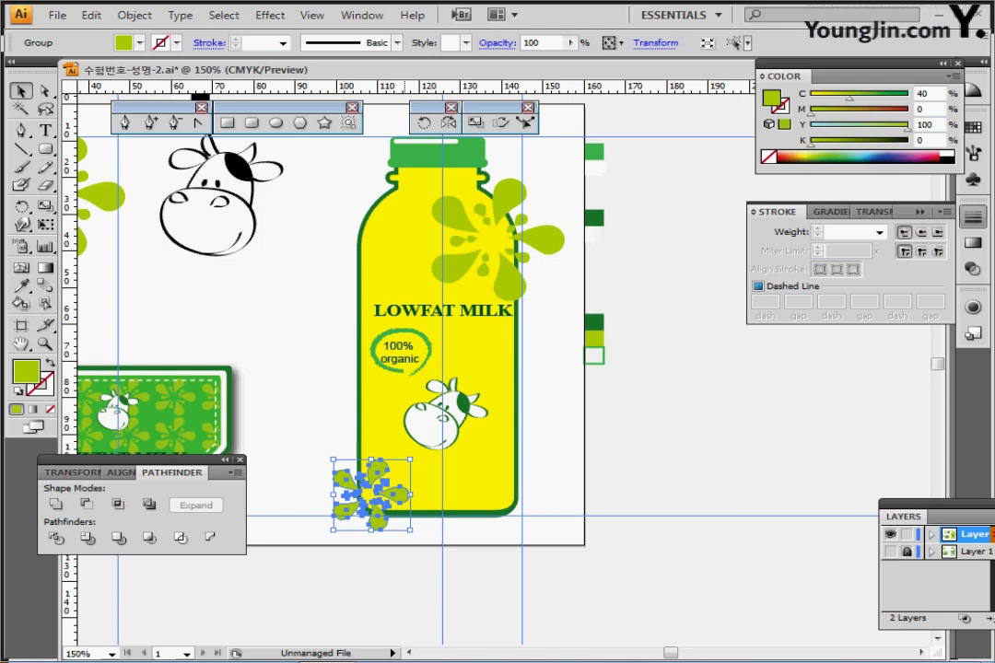
pyautogui.moveTo(409, 489); pyautogui.dragTo(405, 496)
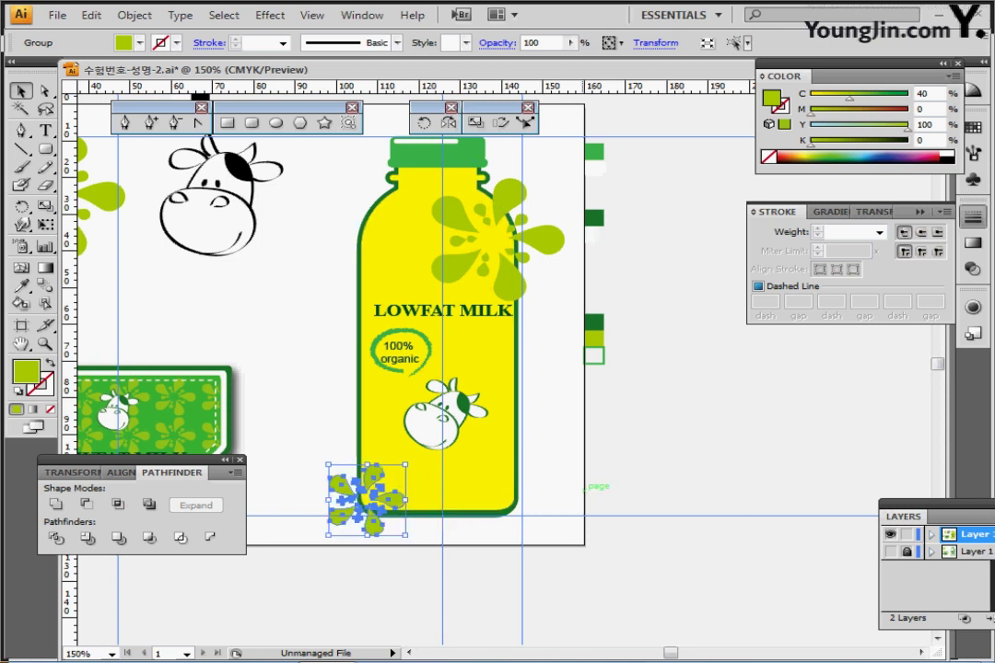
pyautogui.click(589, 485)
# - Shift the shoulder flower right so it extends past the bottle's edge, and recolour it to C 70, M 0, Y 90, K 0
pyautogui.click(536, 239)
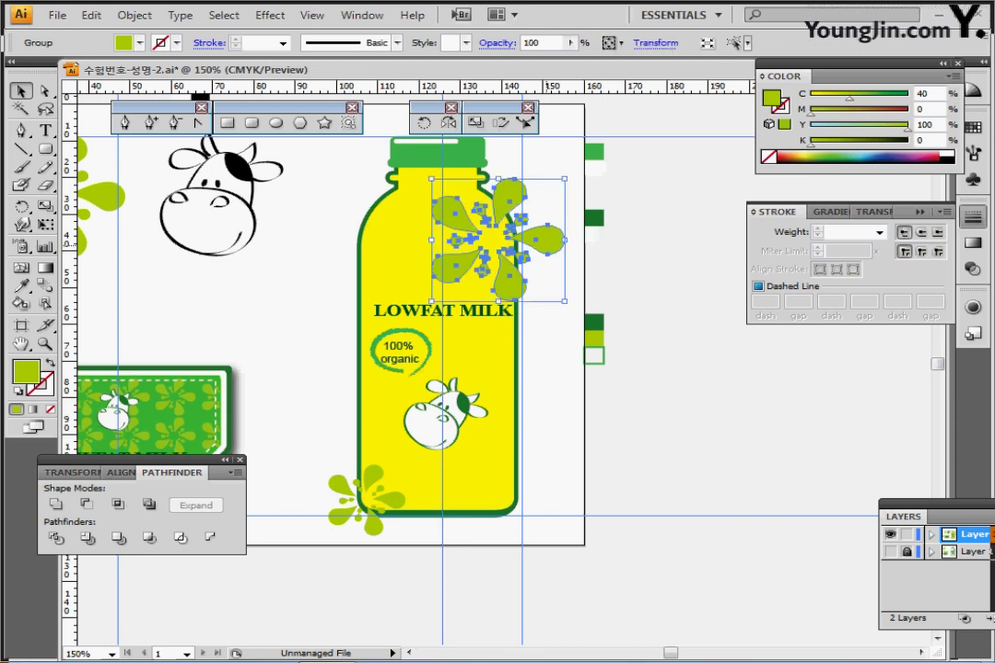
pyautogui.moveTo(552, 237); pyautogui.dragTo(575, 238)
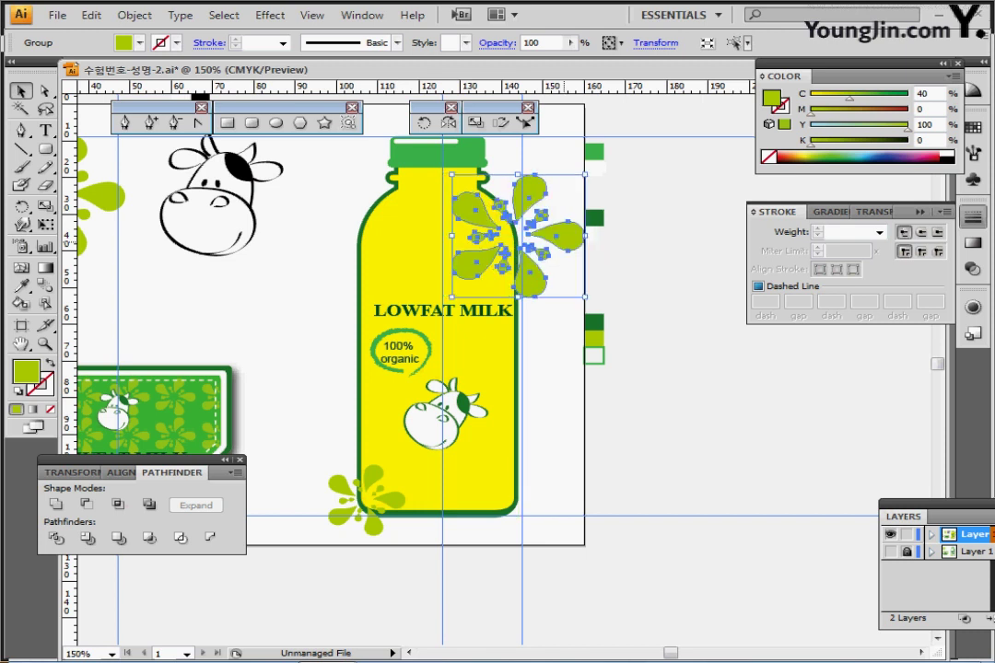
pyautogui.press('i')
pyautogui.click(592, 322)
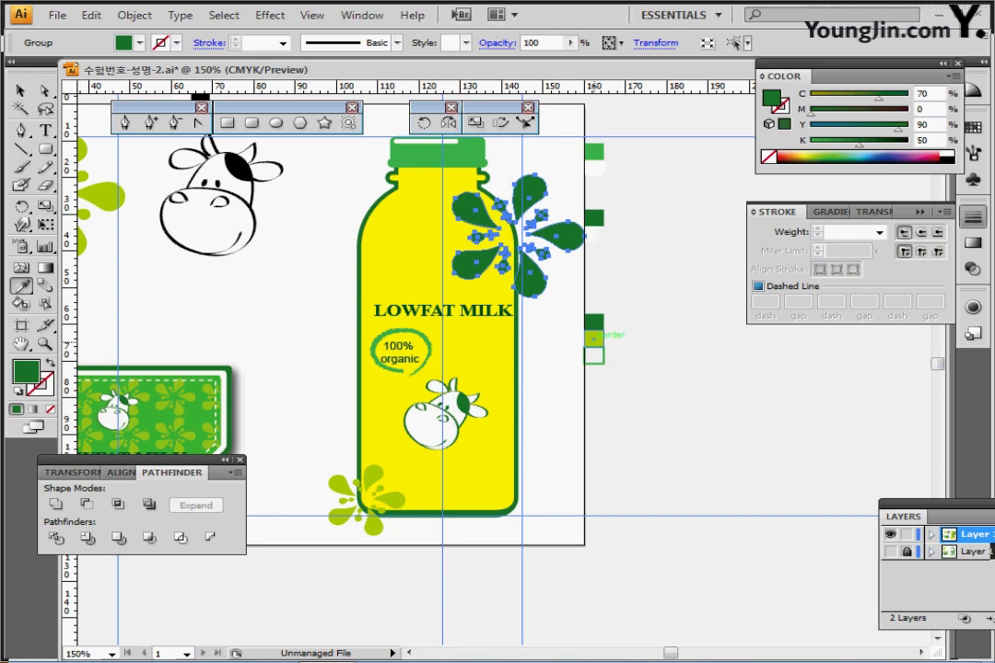
pyautogui.click(594, 339)
pyautogui.hotkey('ctrl', 'z')
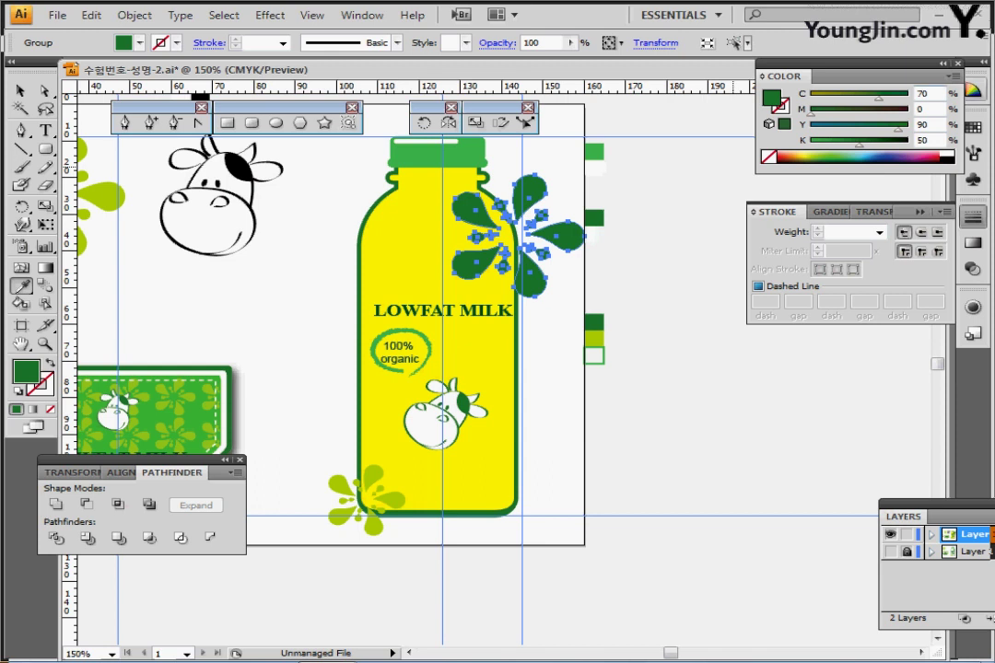
pyautogui.moveTo(859, 144); pyautogui.dragTo(811, 145)
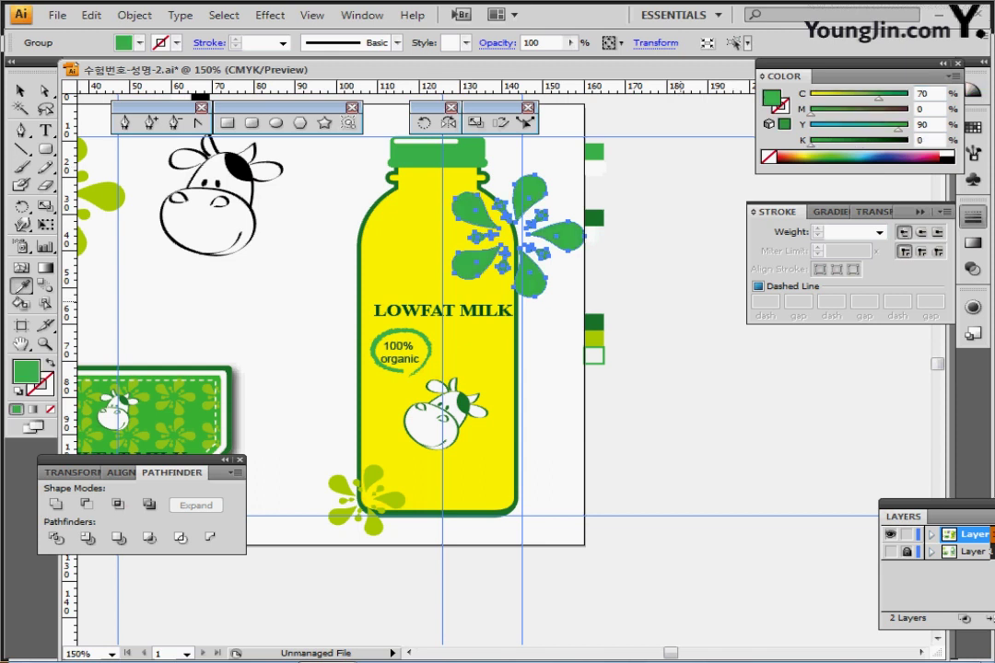
pyautogui.keyDown('ctrl'); pyautogui.click(751, 385); pyautogui.keyUp('ctrl')
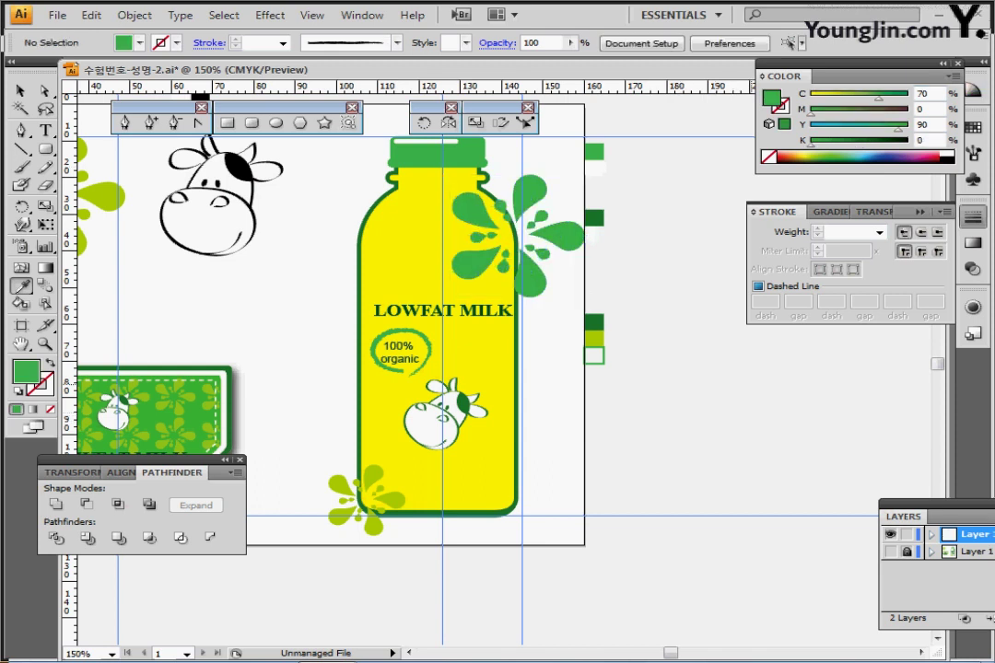
# - Nudge the green shoulder flower about 1 mm to the left and deselect it
pyautogui.moveTo(752, 362); pyautogui.dragTo(724, 395)
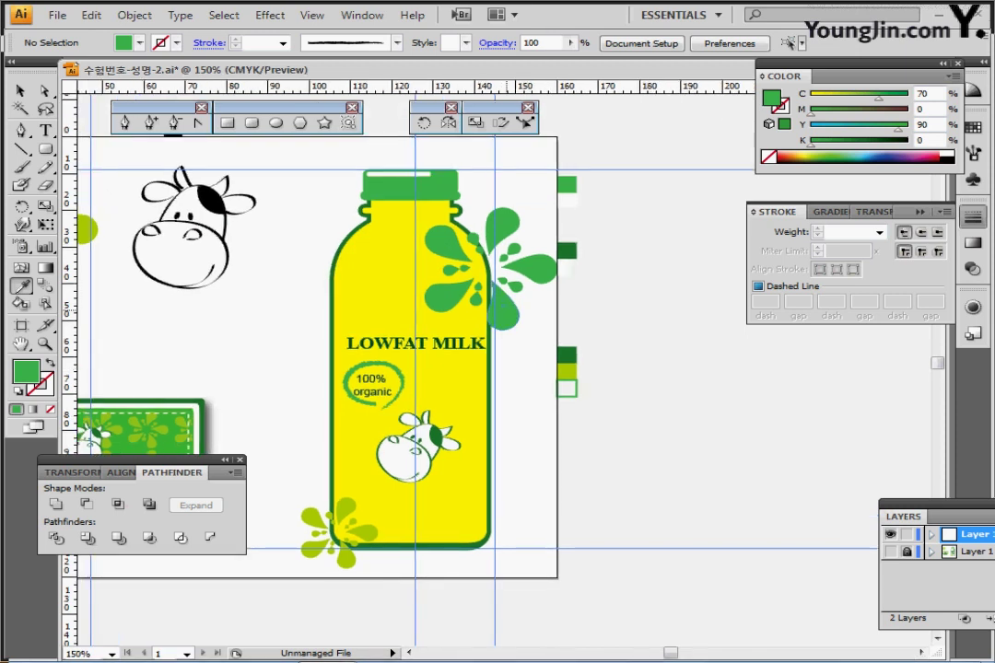
pyautogui.moveTo(501, 310); pyautogui.dragTo(494, 309)
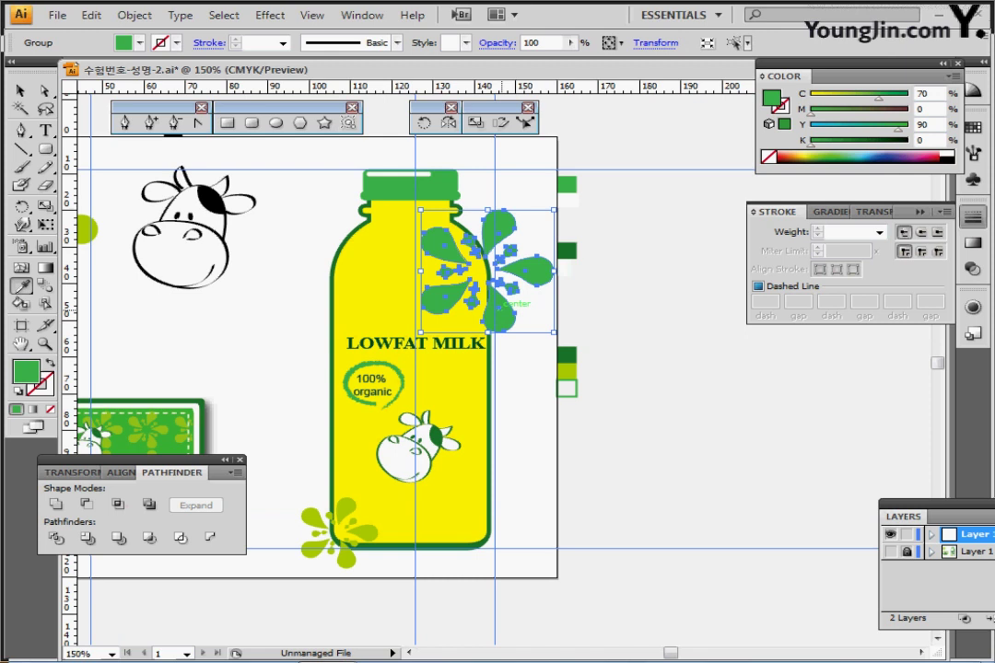
pyautogui.press('v')
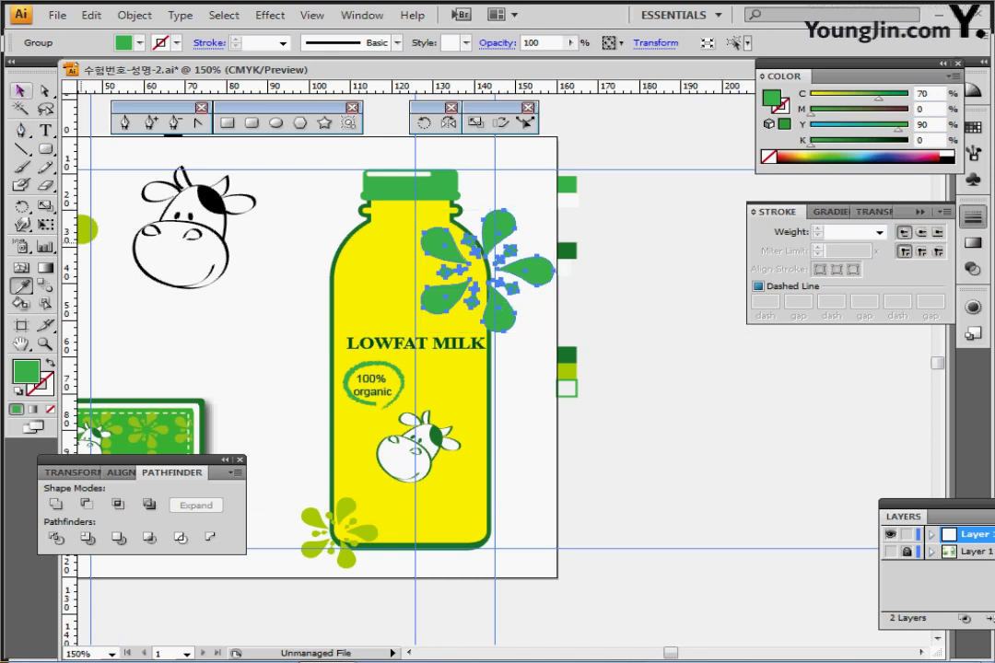
pyautogui.click(20, 90)
pyautogui.click(590, 450)
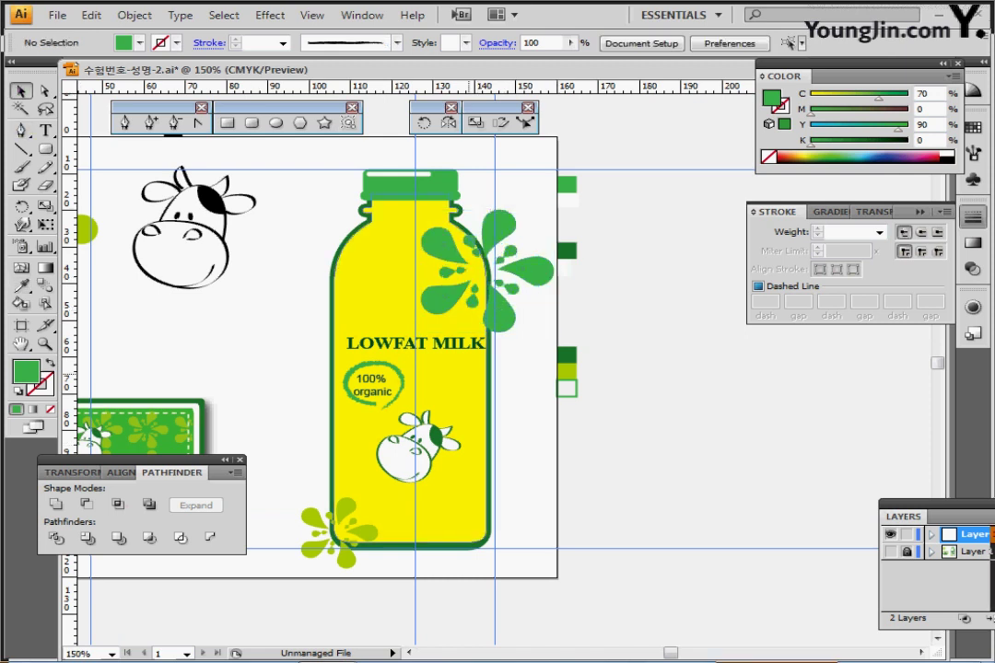
# - Bring the yellow inner bottle shape to the front of all the artwork
pyautogui.click(446, 387)
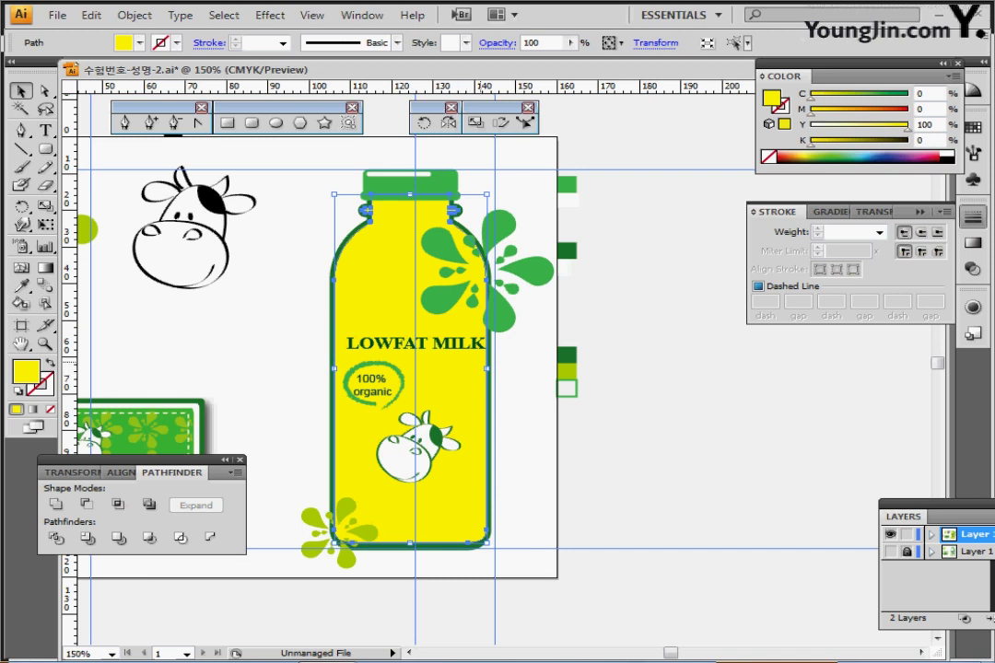
pyautogui.press('a')
pyautogui.hotkey('ctrl', 'shift', ']')
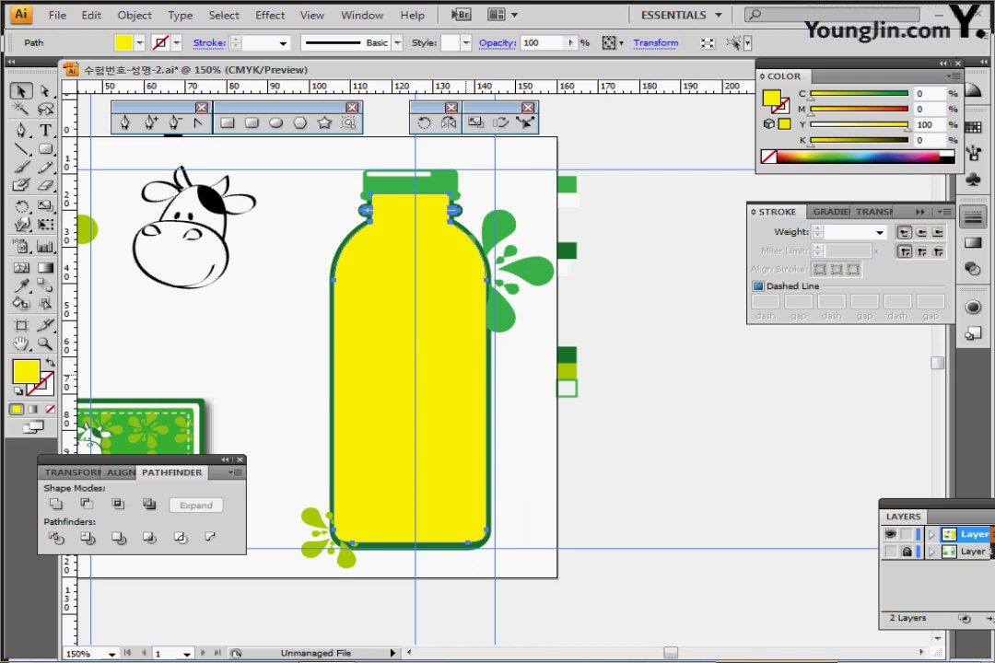
pyautogui.press('v')
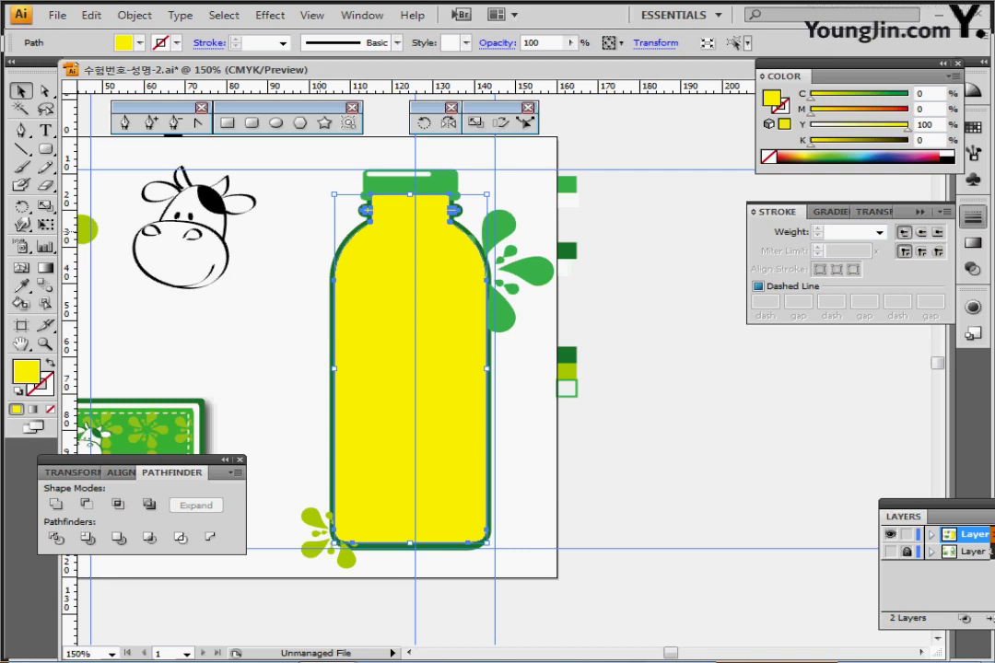
# - Make a clipping mask from the yellow bottle shape around both flowers, the texts, bubble and cow, leaving out the dark green outline
pyautogui.moveTo(296, 238); pyautogui.dragTo(437, 468)
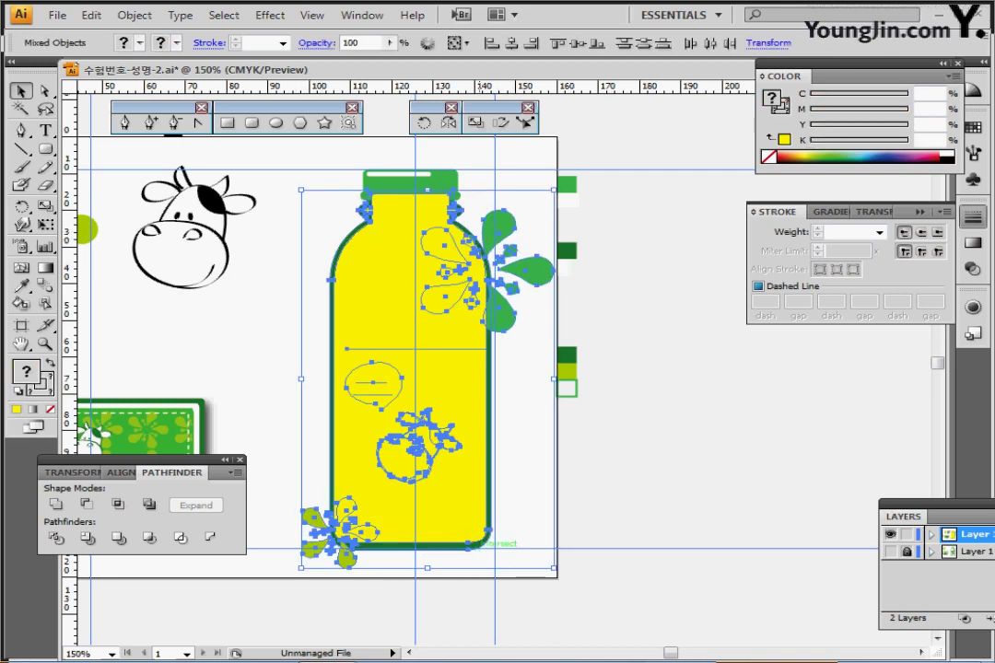
pyautogui.keyDown('shift'); pyautogui.click(479, 547); pyautogui.keyUp('shift')
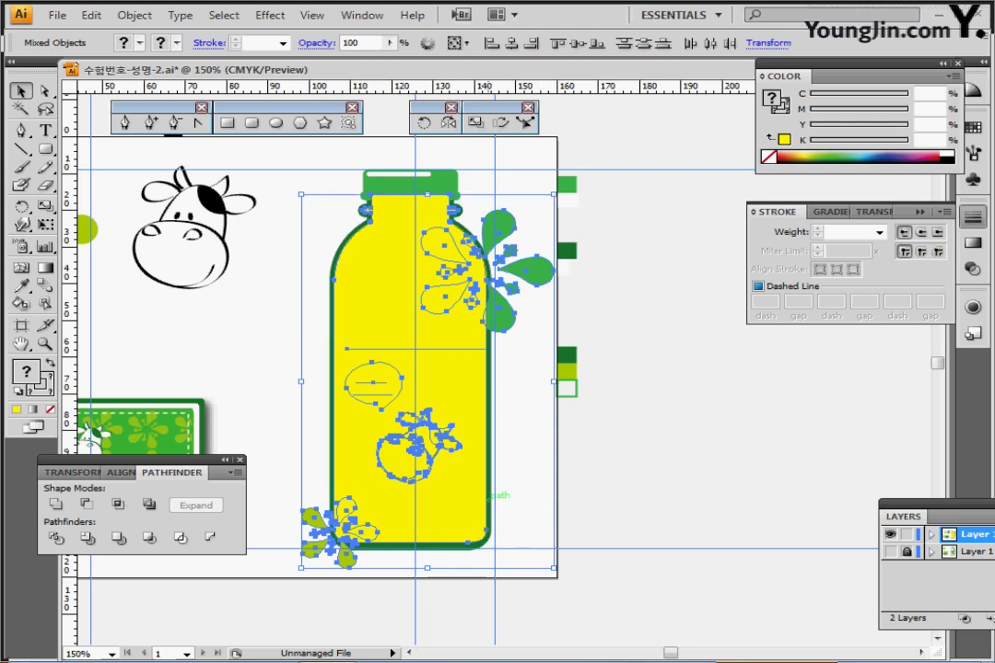
pyautogui.keyDown('ctrl'); pyautogui.click(472, 464); pyautogui.keyUp('ctrl')
pyautogui.moveTo(472, 464); pyautogui.dragTo(500, 538)
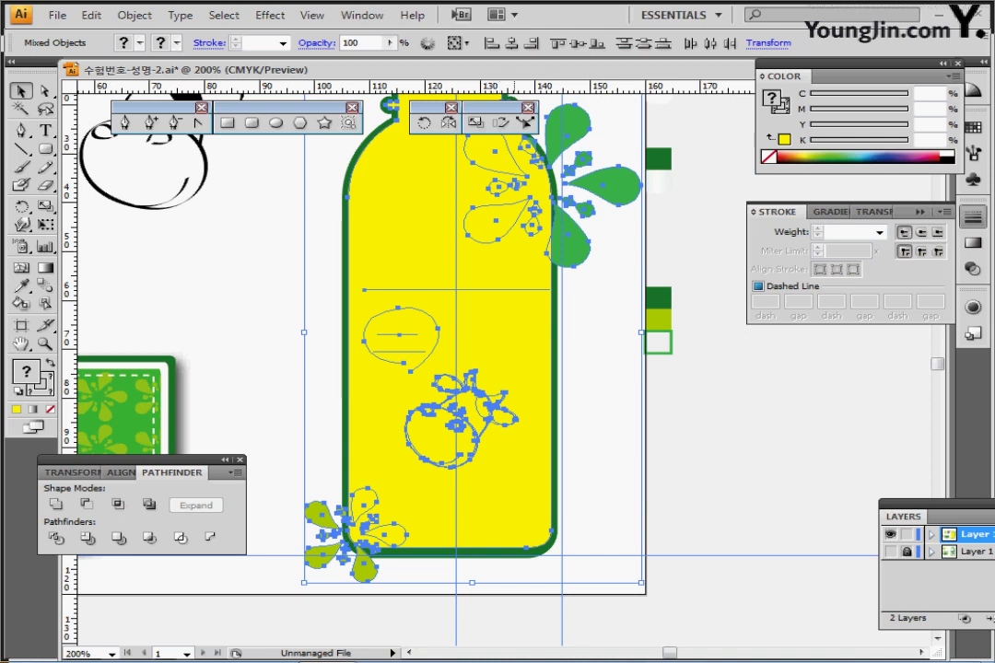
pyautogui.rightClick(384, 259)
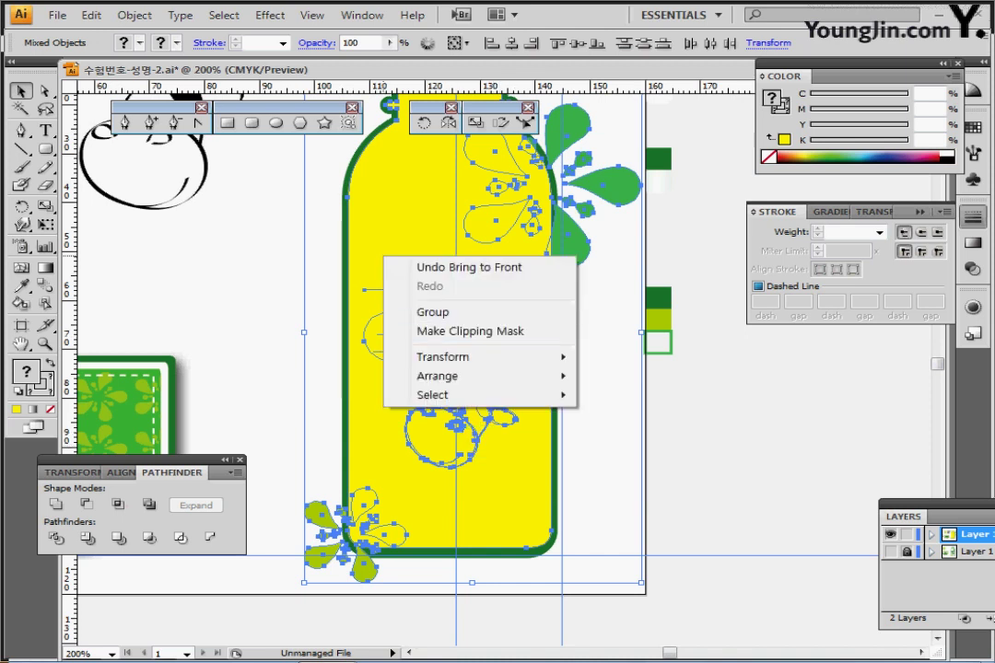
pyautogui.click(469, 331)
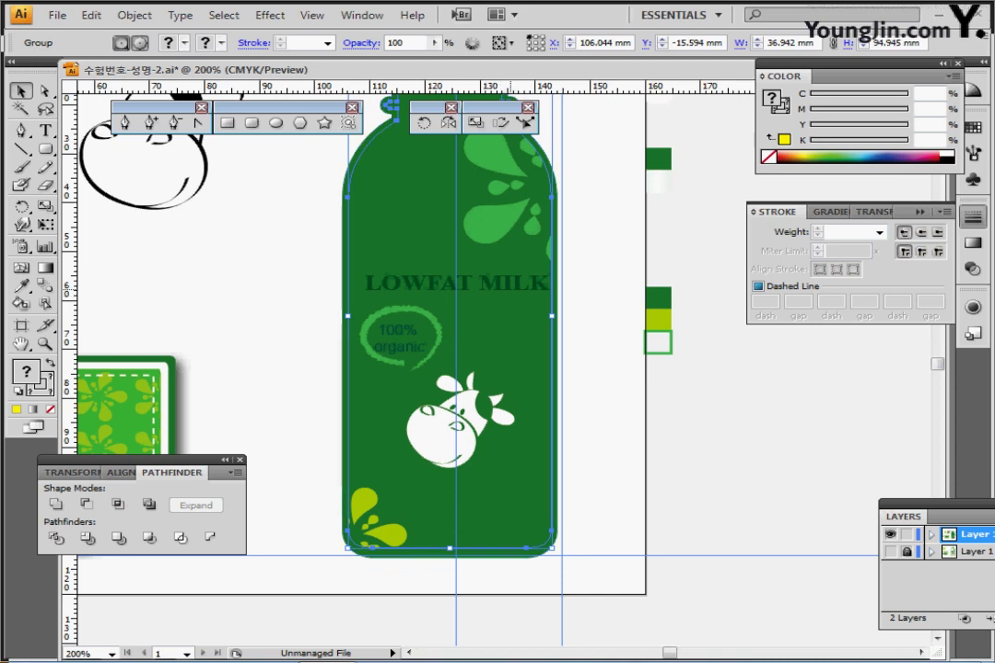
# - Isolate the clipping group and fill its mask path with the pale gradient of the sample square below the dark green one
pyautogui.moveTo(510, 288); pyautogui.dragTo(469, 346)
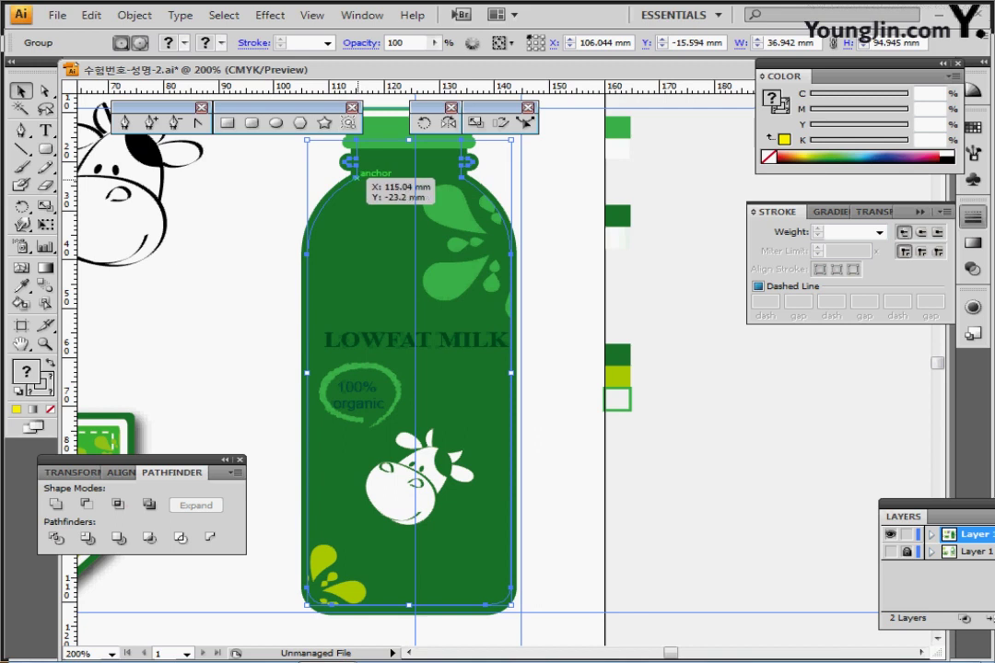
pyautogui.doubleClick(354, 166)
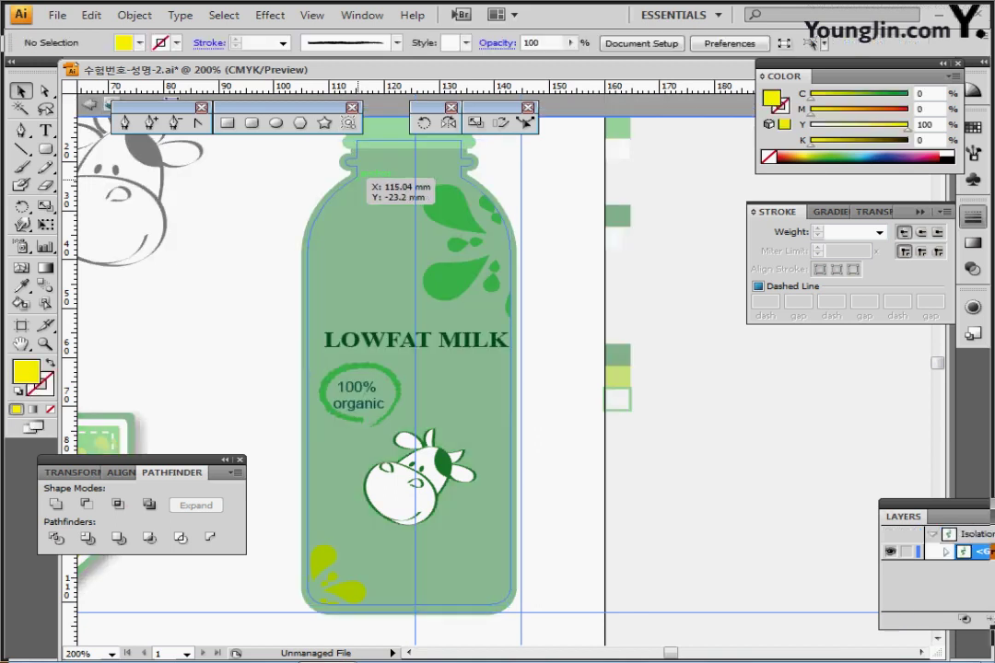
pyautogui.click(354, 167)
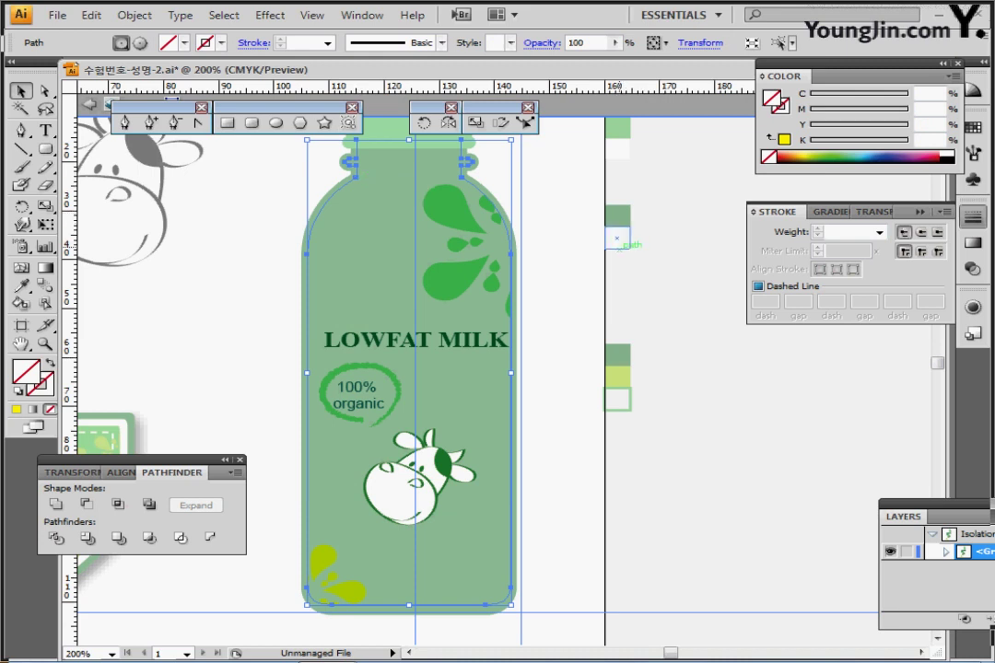
pyautogui.press('i')
pyautogui.click(616, 237)
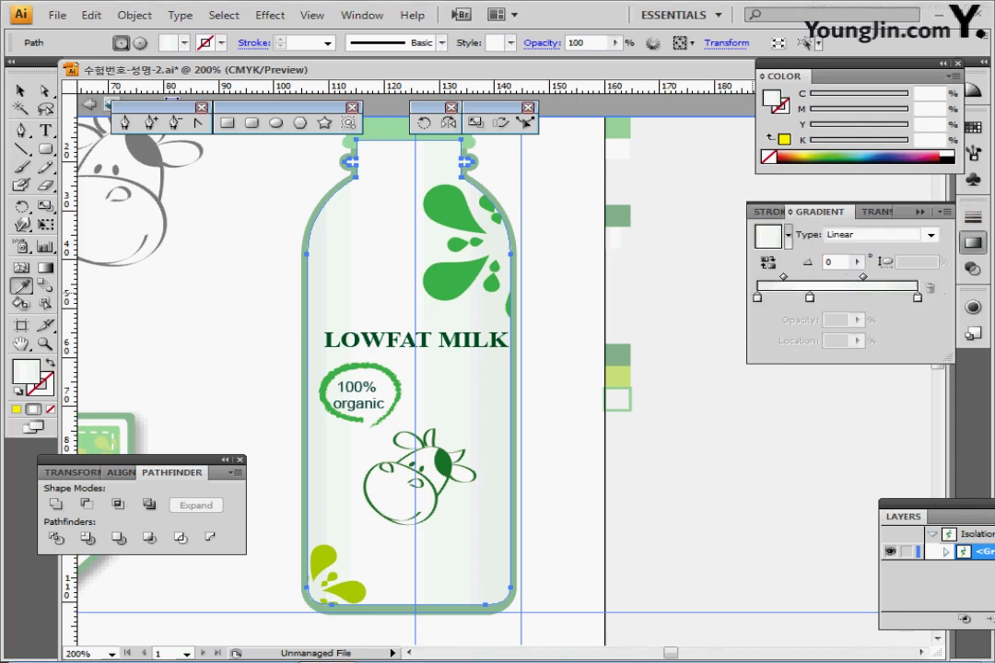
# - Remove the end colour stop from the mask path's linear gradient and select the start stop at location 0
pyautogui.click(758, 297)
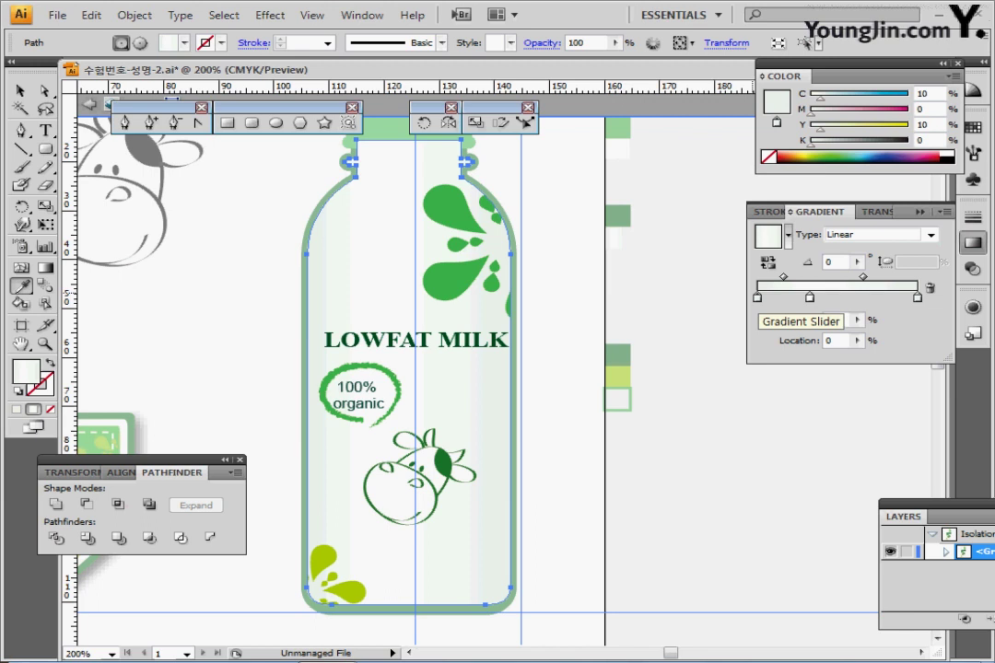
pyautogui.click(810, 297)
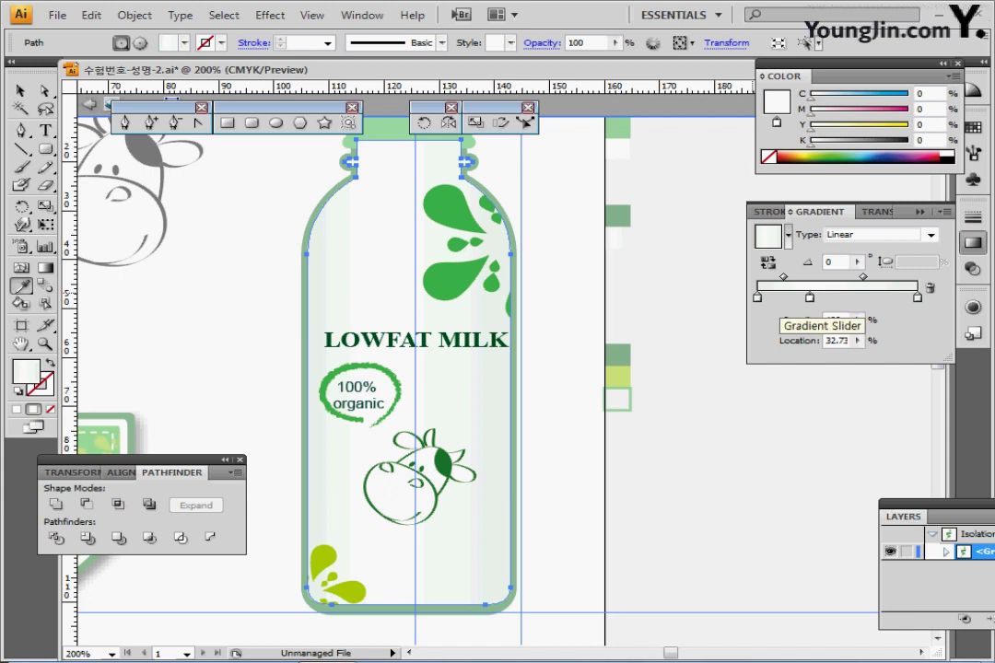
pyautogui.click(757, 297)
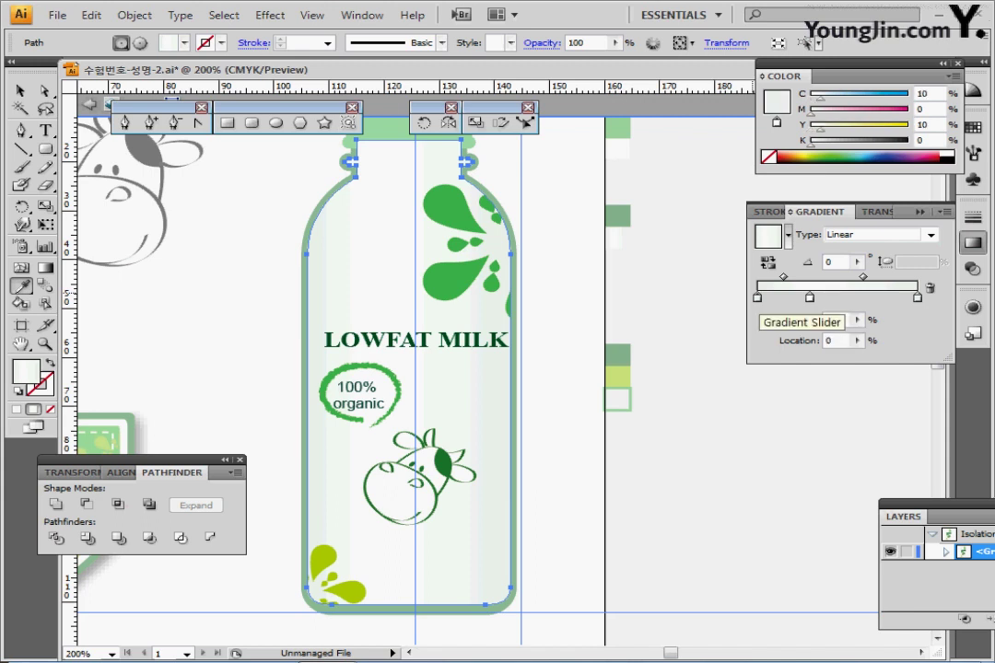
pyautogui.moveTo(917, 297); pyautogui.dragTo(926, 368)
pyautogui.click(757, 296)
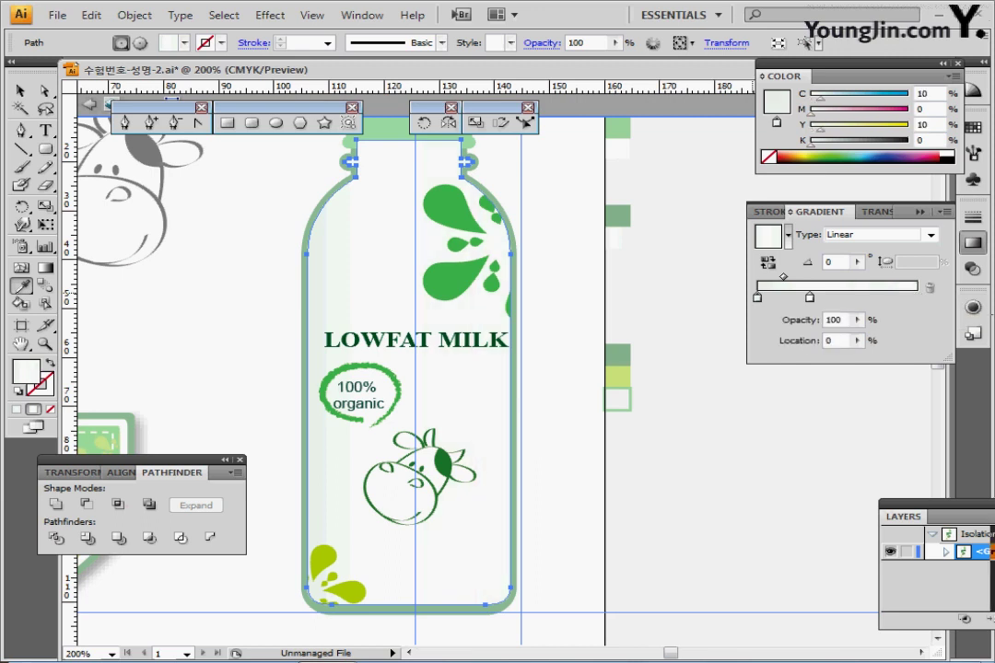
# - Duplicate the start colour stop to location 100 on the mask path's linear gradient and leave isolation mode
pyautogui.moveTo(757, 297); pyautogui.dragTo(917, 296)
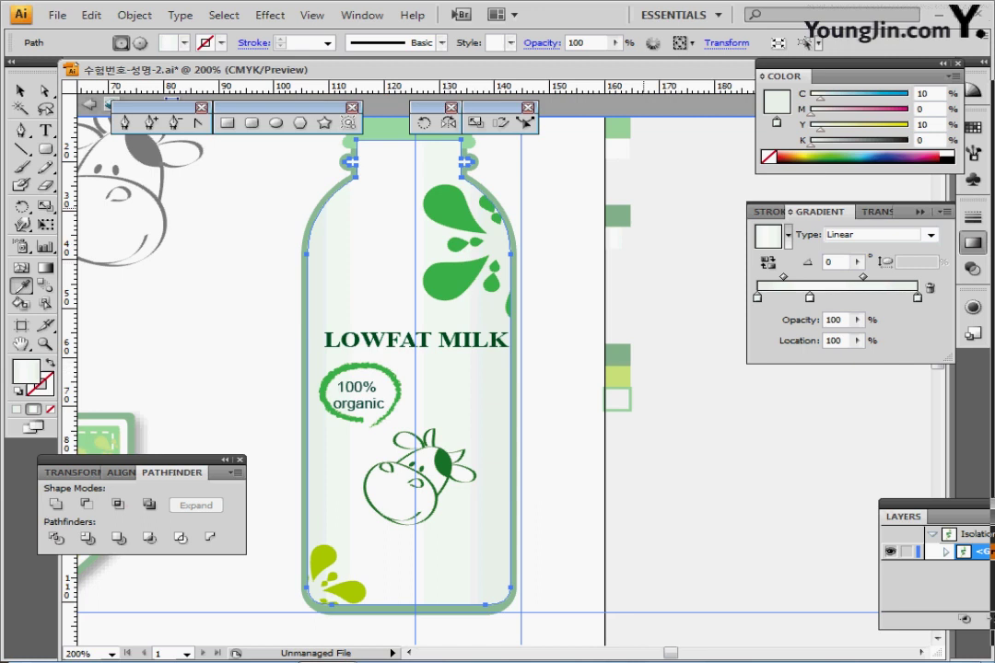
pyautogui.press('Escape')
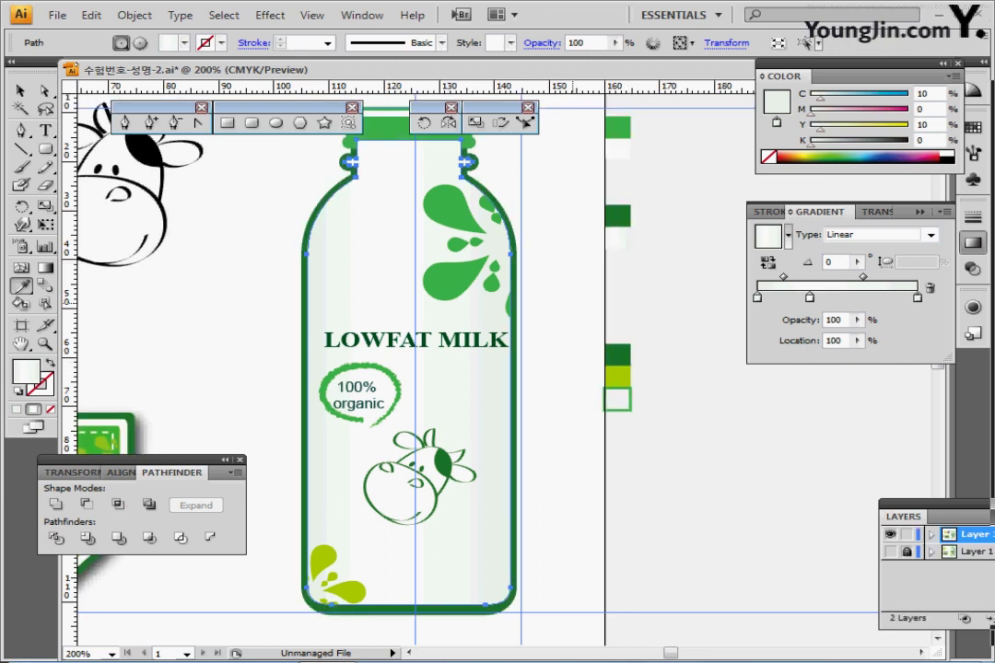
# - Bring the green cap and its white highlight to the front, over the neck of the bottle body
pyautogui.keyDown('ctrl'); pyautogui.keyDown('alt'); pyautogui.click(515, 306); pyautogui.keyUp('alt'); pyautogui.keyUp('ctrl')
pyautogui.keyDown('ctrl'); pyautogui.click(475, 293); pyautogui.keyUp('ctrl')
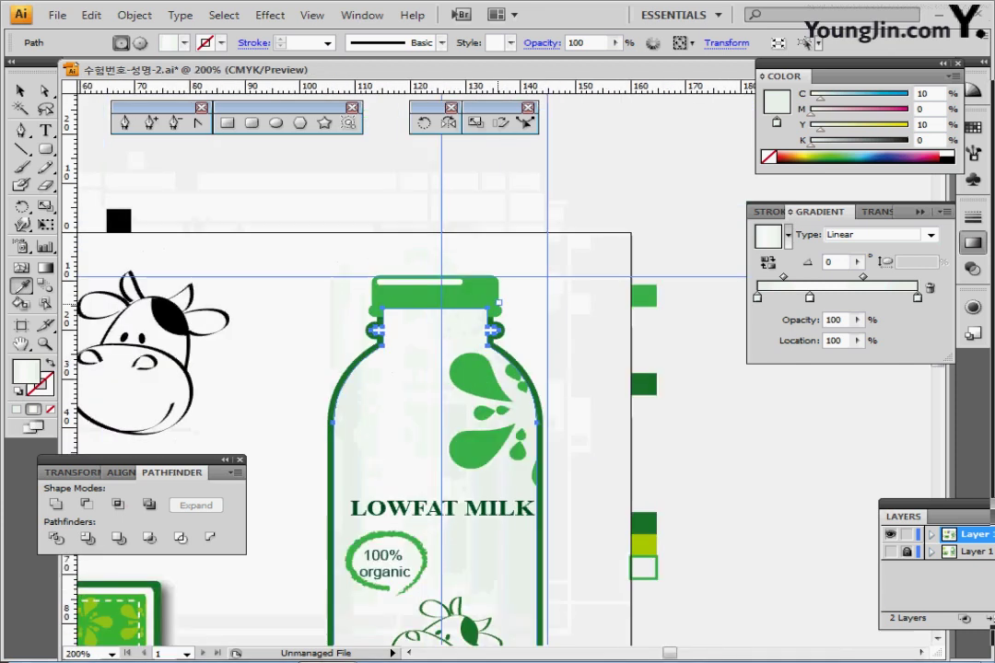
pyautogui.moveTo(541, 356); pyautogui.dragTo(564, 264)
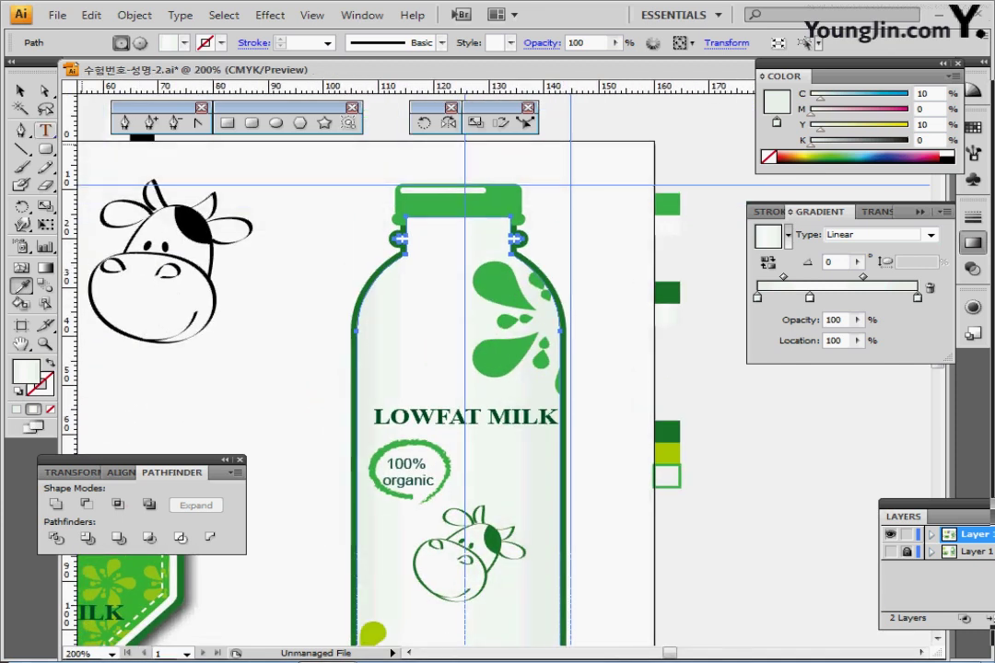
pyautogui.press('v')
pyautogui.moveTo(359, 166); pyautogui.dragTo(438, 200)
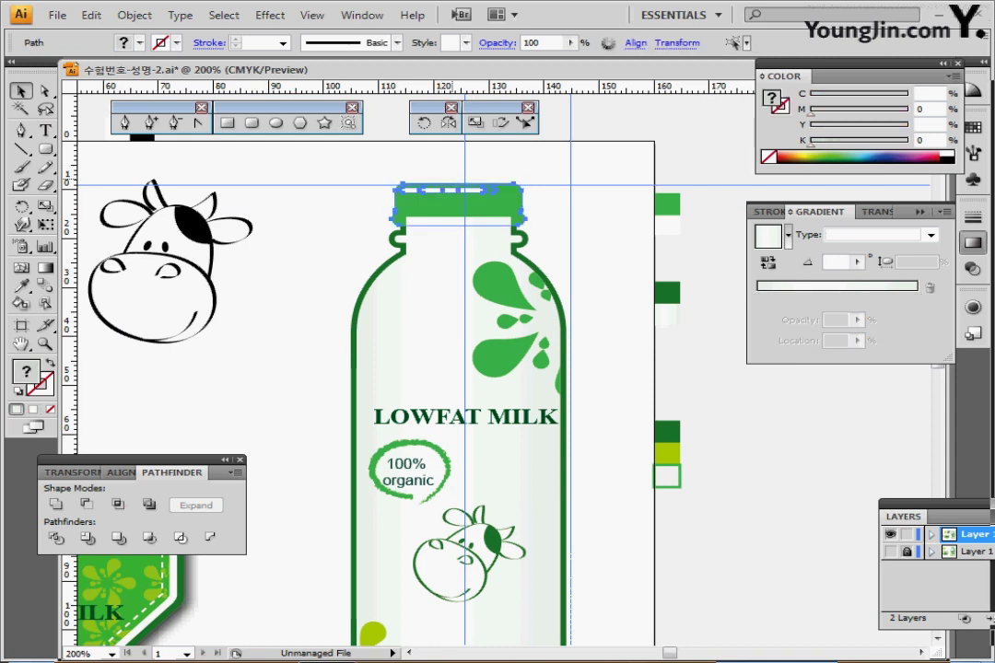
pyautogui.hotkey('ctrl', '-')
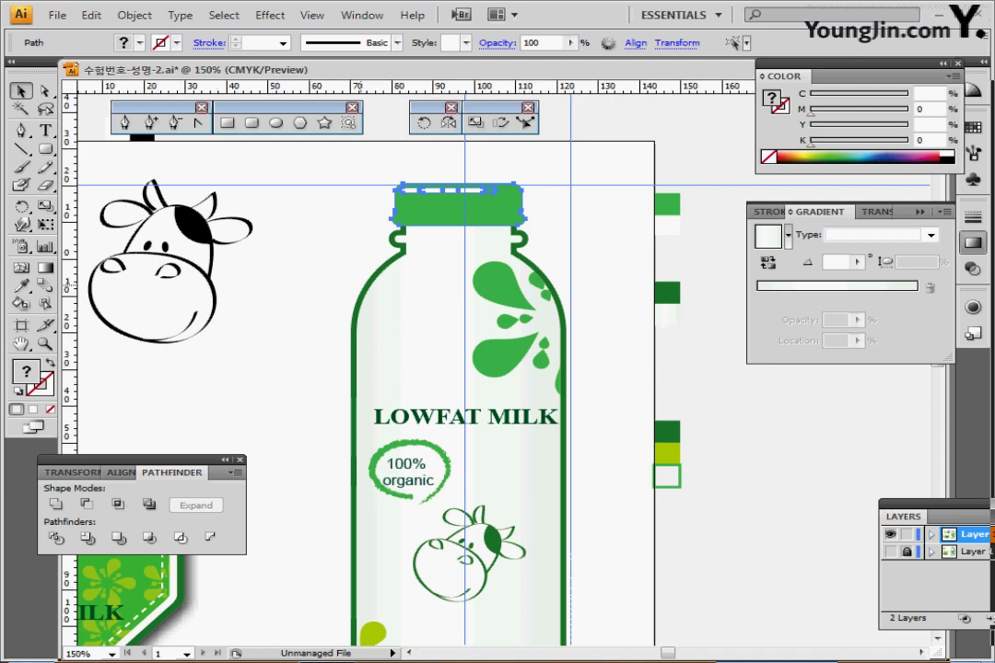
# - Hide all guides in the document
pyautogui.moveTo(436, 375); pyautogui.dragTo(461, 260)
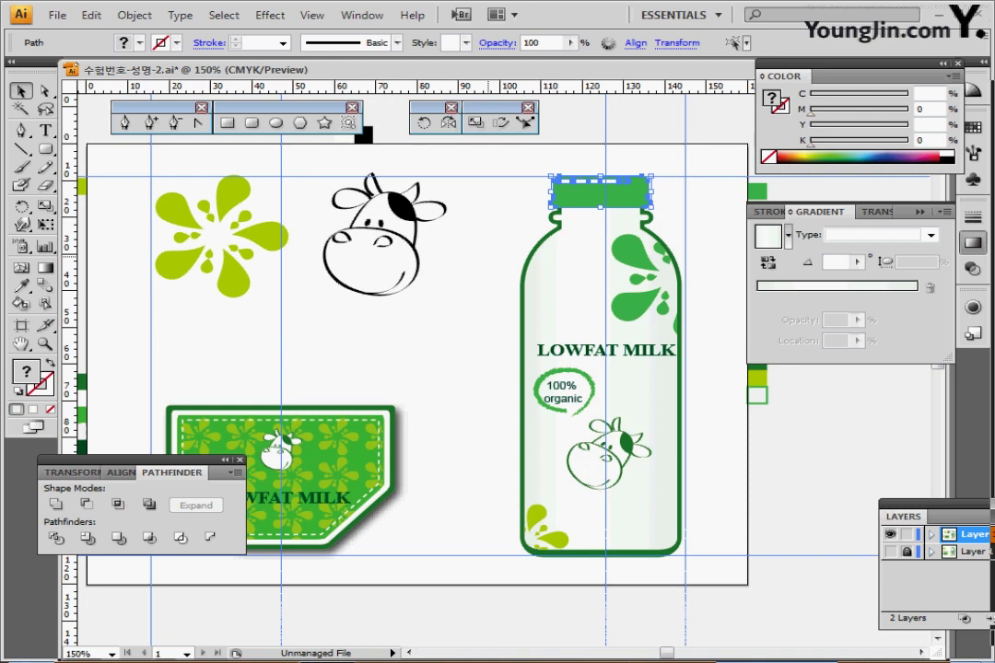
pyautogui.hotkey('ctrl', ';')
pyautogui.scroll(2, 488, 257)
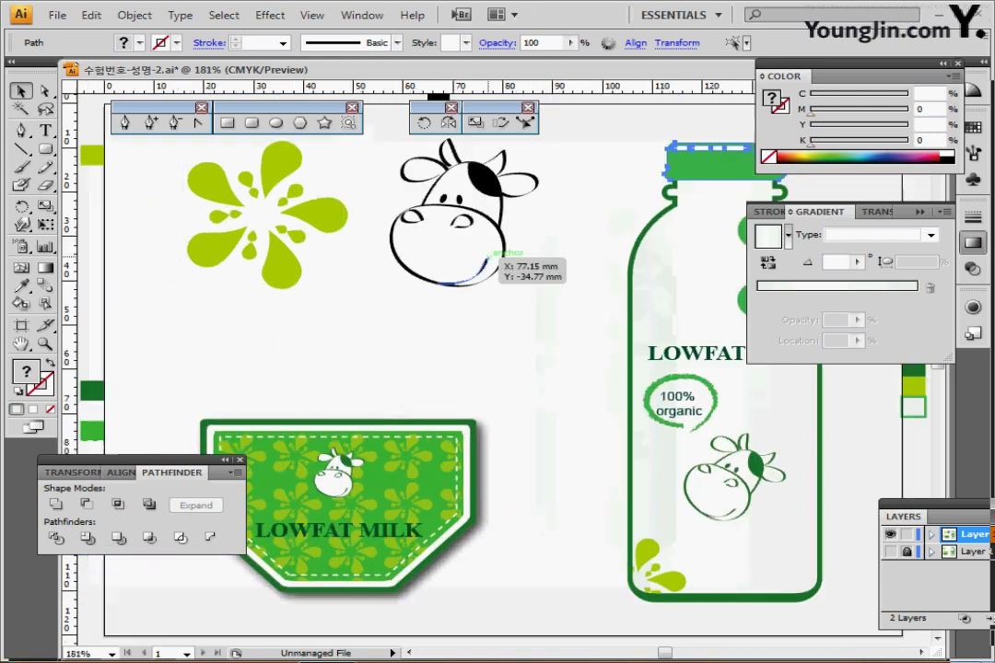